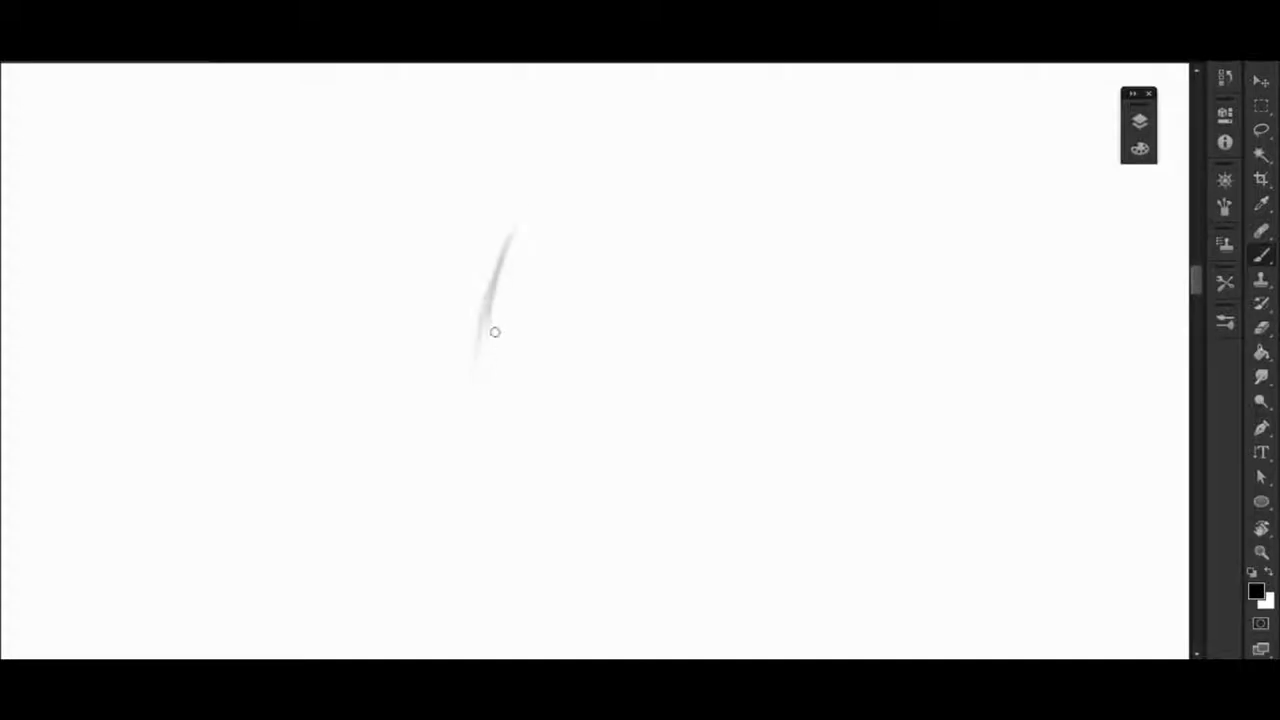
# Sketch the heavy scowling brows with curved and hatched strokes, darkening the left brow
pyautogui.moveTo(482, 310); pyautogui.dragTo(512, 362)
pyautogui.moveTo(520, 319); pyautogui.dragTo(545, 378)
pyautogui.moveTo(641, 300)
pyautogui.mouseDown()
pyautogui.moveTo(631, 311)
pyautogui.moveTo(677, 269)
pyautogui.mouseUp()
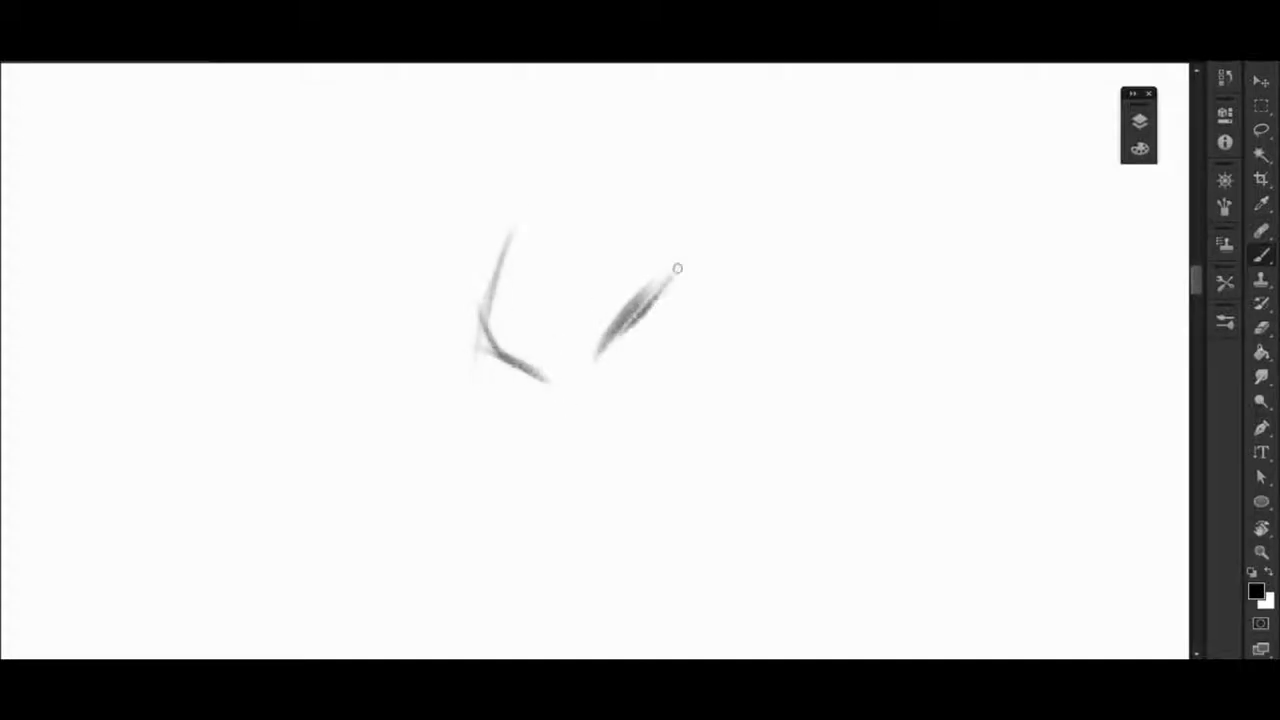
pyautogui.moveTo(630, 325)
pyautogui.mouseDown()
pyautogui.moveTo(674, 297)
pyautogui.moveTo(692, 302)
pyautogui.mouseUp()
pyautogui.moveTo(600, 350); pyautogui.dragTo(640, 310)
pyautogui.moveTo(580, 256); pyautogui.dragTo(566, 360)
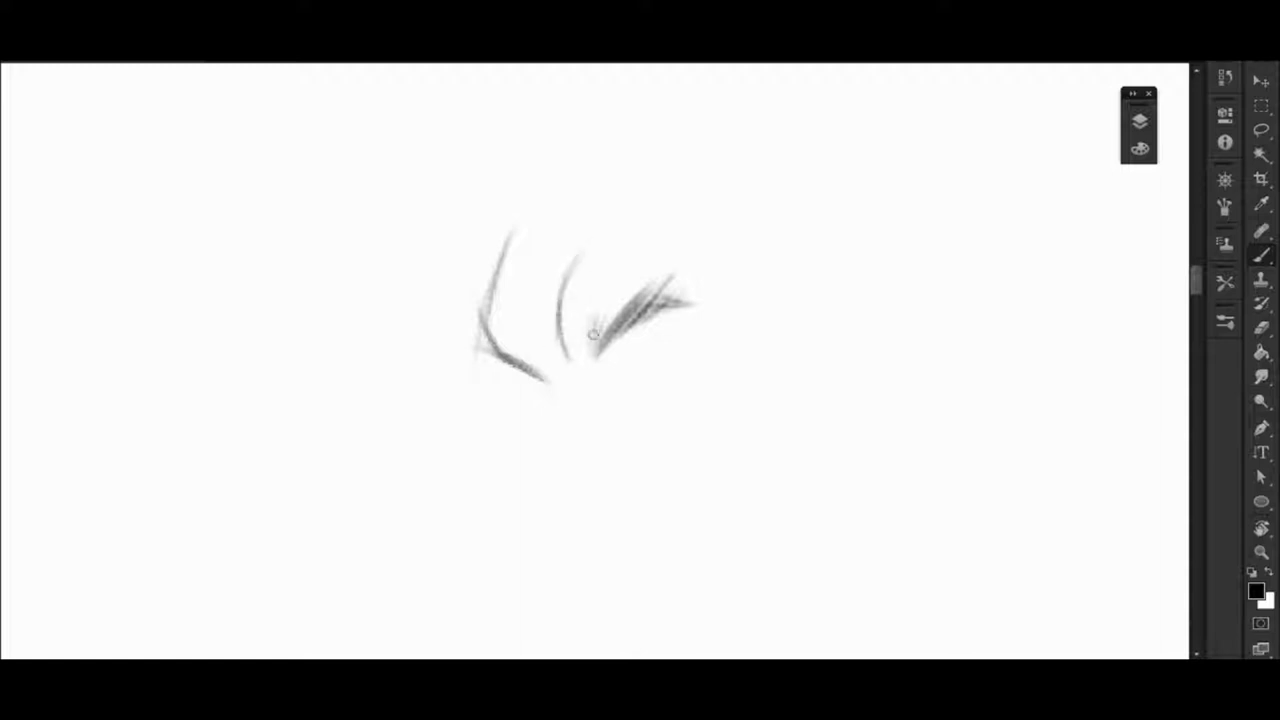
pyautogui.moveTo(604, 257)
pyautogui.mouseDown()
pyautogui.moveTo(574, 267)
pyautogui.moveTo(642, 214)
pyautogui.mouseUp()
pyautogui.moveTo(591, 292); pyautogui.dragTo(578, 352)
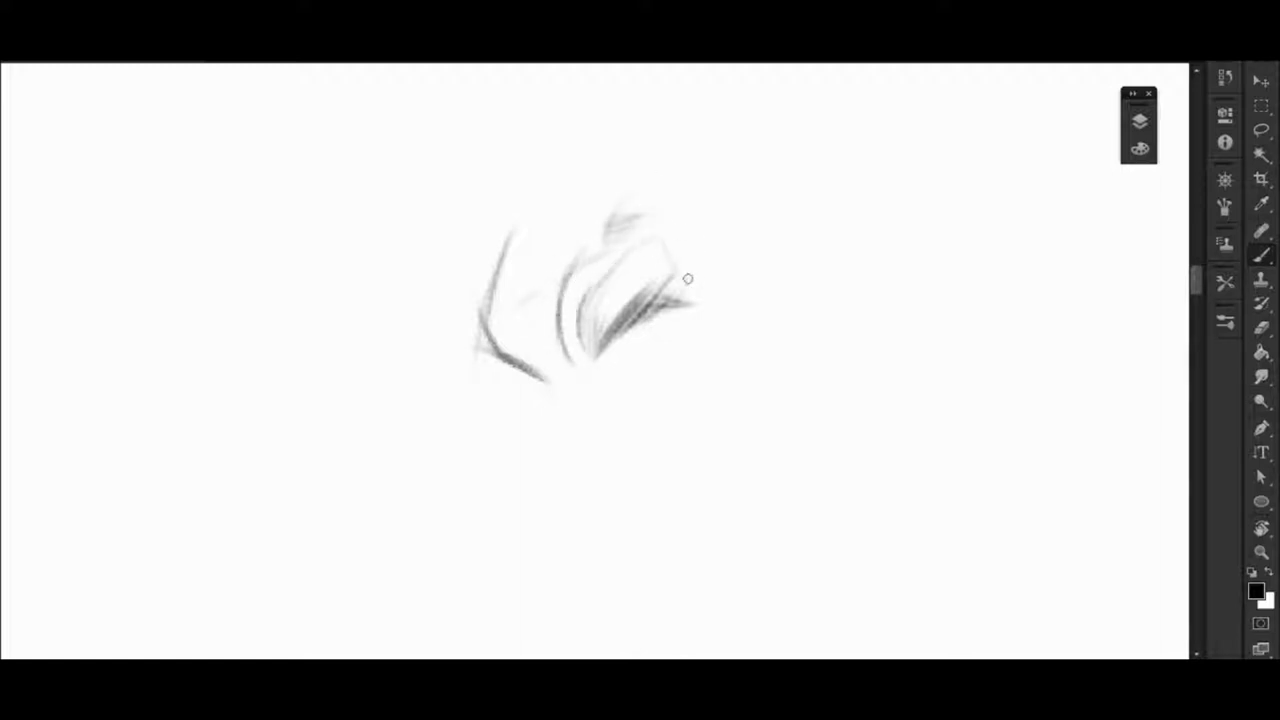
pyautogui.moveTo(688, 308)
pyautogui.mouseDown()
pyautogui.moveTo(732, 302)
pyautogui.moveTo(600, 370)
pyautogui.moveTo(694, 330)
pyautogui.mouseUp()
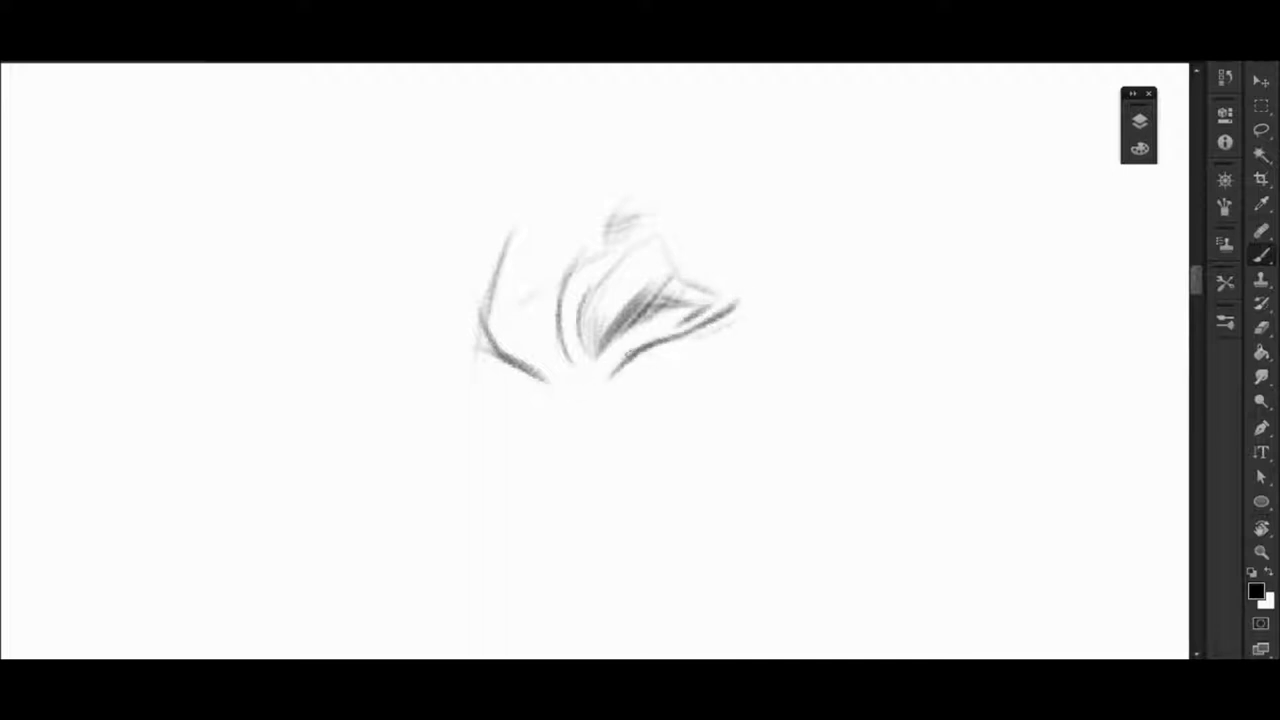
pyautogui.moveTo(552, 383)
pyautogui.mouseDown()
pyautogui.moveTo(482, 316)
pyautogui.moveTo(510, 362)
pyautogui.moveTo(550, 378)
pyautogui.moveTo(562, 565)
pyautogui.mouseUp()
# Sketch the left face contour, right lower eyelid, left iris, forehead line and cheek shading
pyautogui.moveTo(659, 492); pyautogui.dragTo(643, 414)
pyautogui.moveTo(535, 467); pyautogui.dragTo(555, 515)
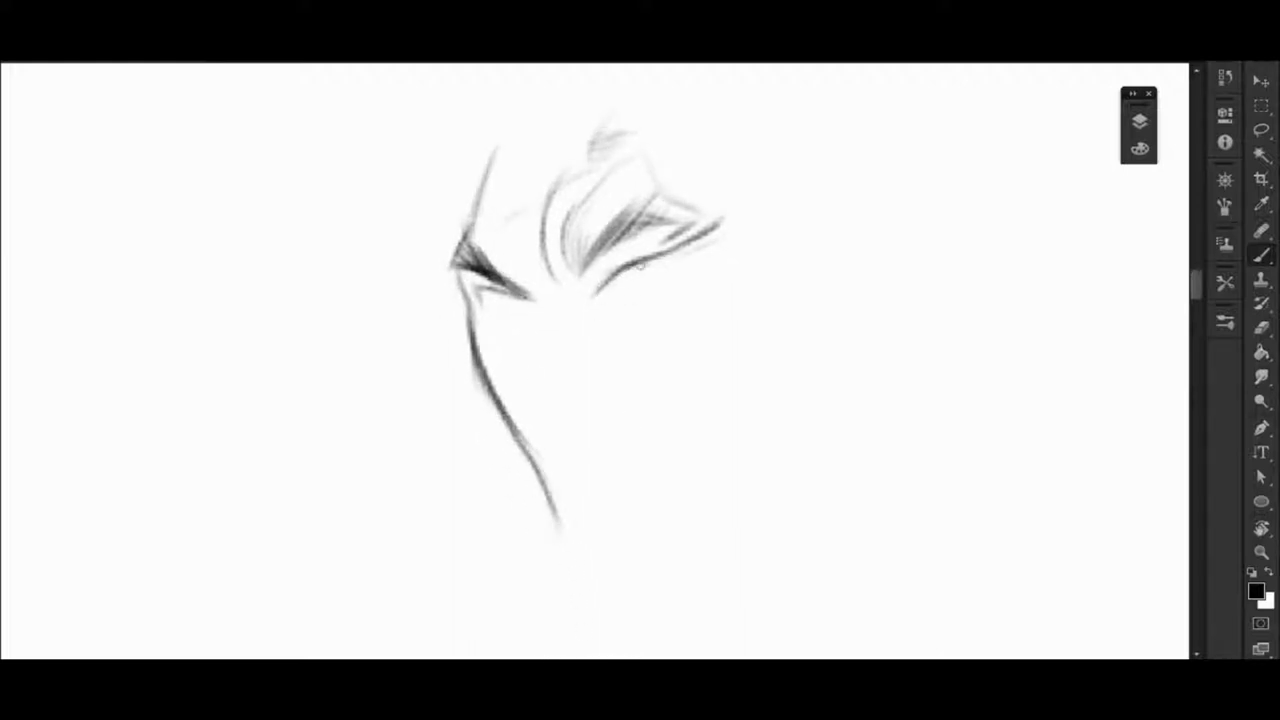
pyautogui.moveTo(614, 292)
pyautogui.mouseDown()
pyautogui.moveTo(650, 290)
pyautogui.moveTo(562, 270)
pyautogui.moveTo(570, 242)
pyautogui.mouseUp()
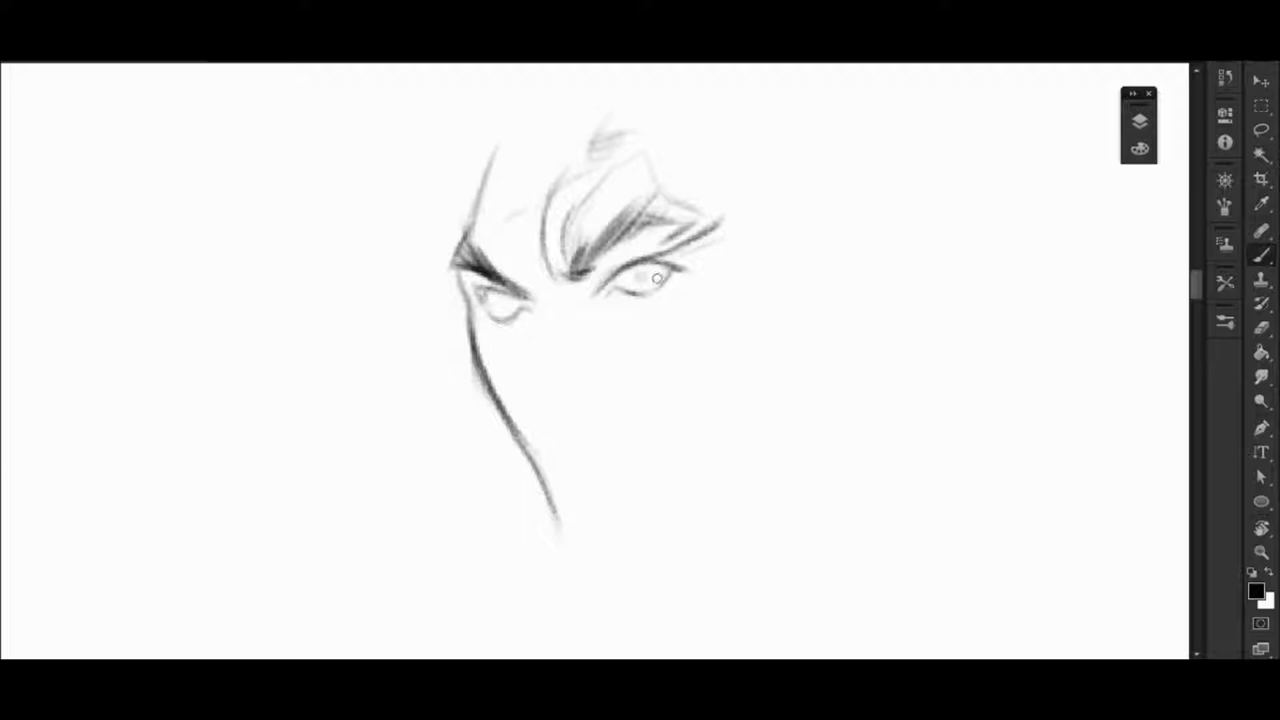
pyautogui.moveTo(488, 306); pyautogui.dragTo(519, 303)
pyautogui.moveTo(487, 204); pyautogui.dragTo(525, 212)
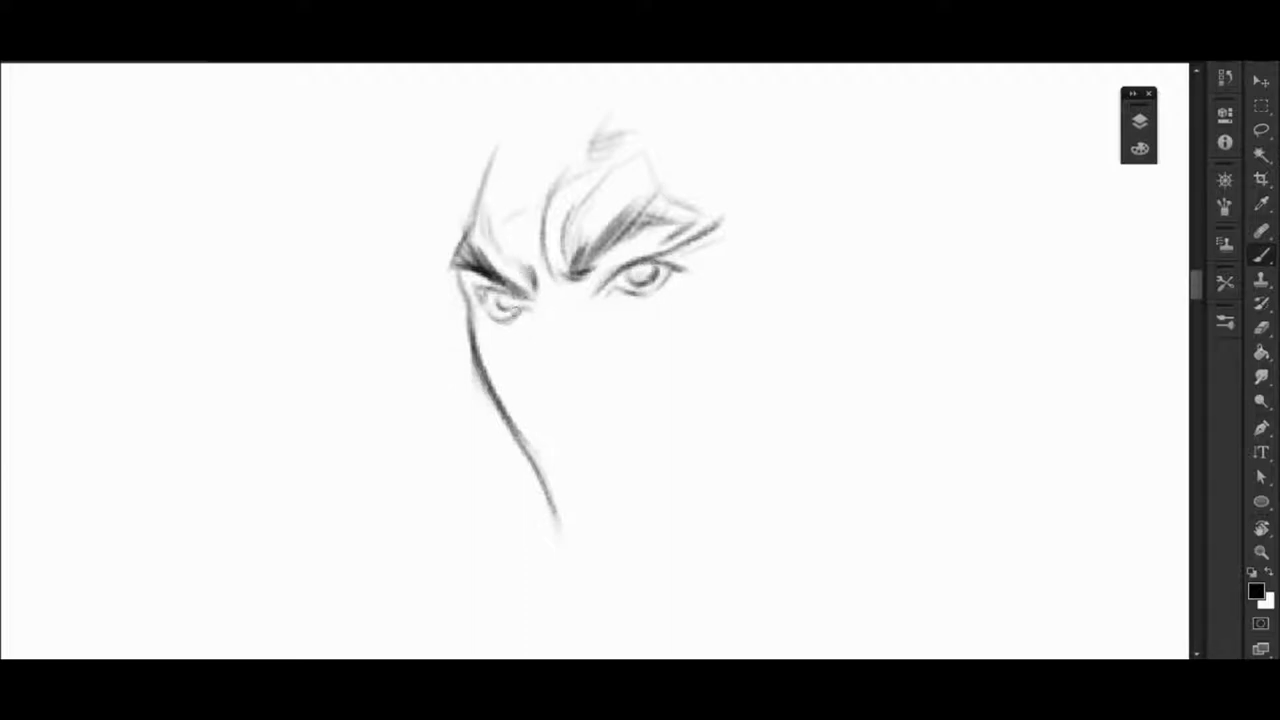
pyautogui.moveTo(529, 318); pyautogui.dragTo(508, 358)
pyautogui.moveTo(540, 282); pyautogui.dragTo(528, 352)
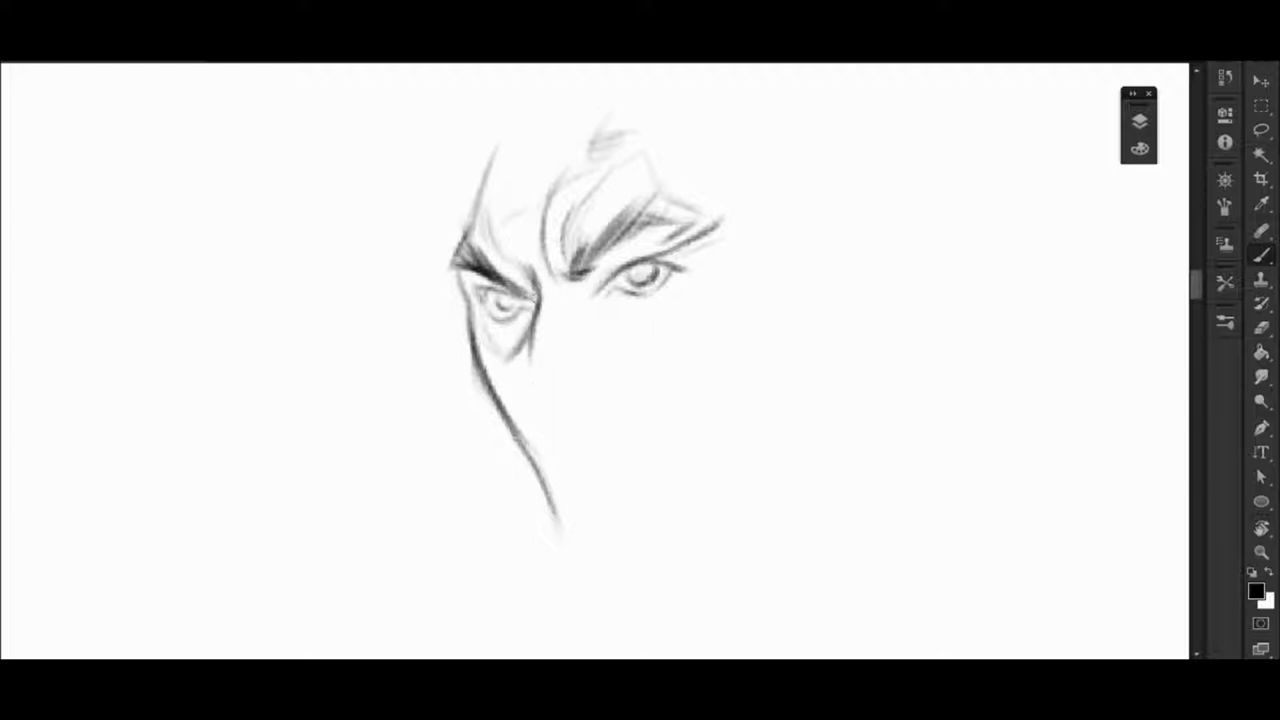
# Add the nose and nostril, under-eye wrinkles, upper lip line and right-cheek creases
pyautogui.moveTo(538, 423); pyautogui.dragTo(615, 384)
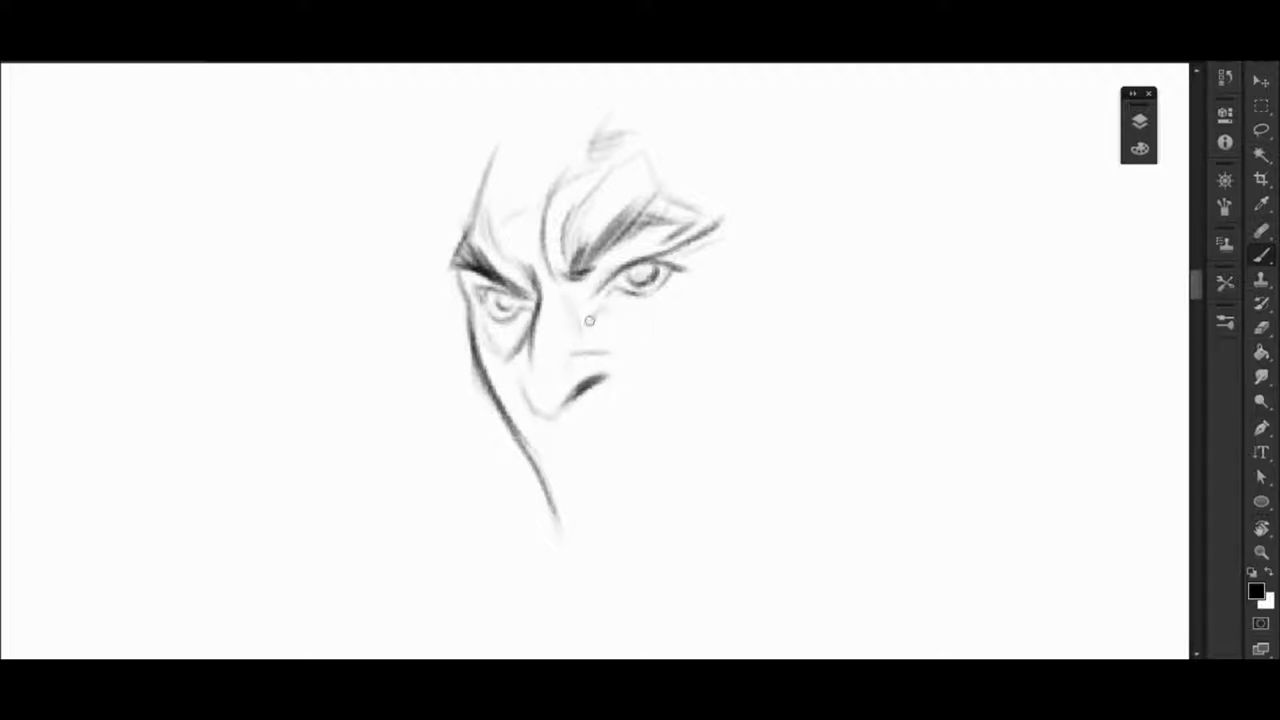
pyautogui.moveTo(606, 302); pyautogui.dragTo(634, 324)
pyautogui.moveTo(688, 288)
pyautogui.mouseDown()
pyautogui.moveTo(722, 256)
pyautogui.moveTo(665, 316)
pyautogui.mouseUp()
pyautogui.moveTo(612, 352); pyautogui.dragTo(590, 390)
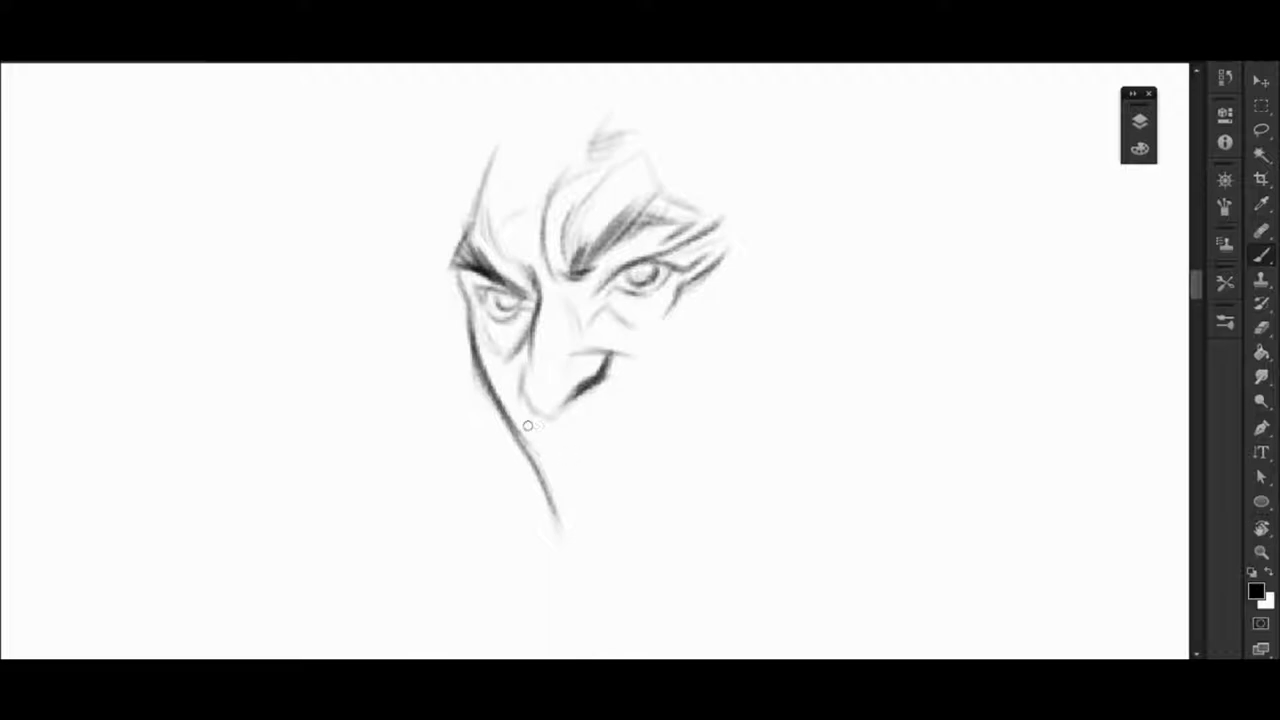
pyautogui.moveTo(604, 422); pyautogui.dragTo(678, 404)
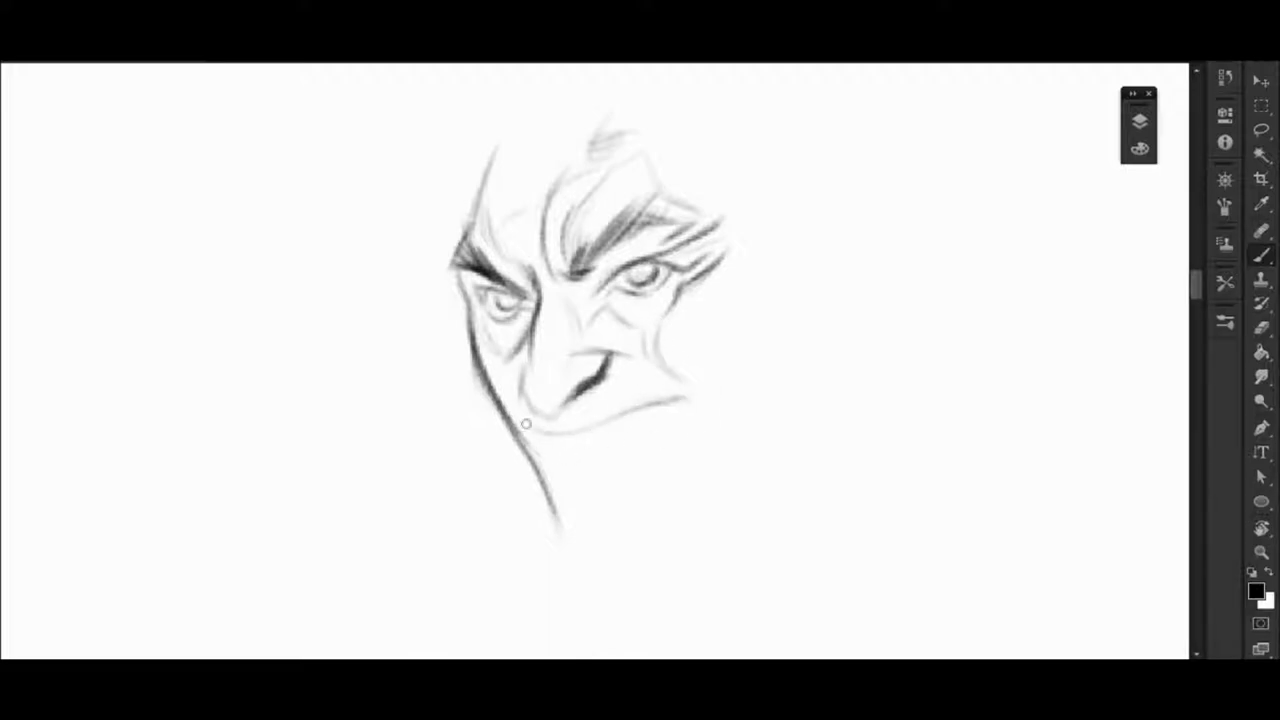
pyautogui.moveTo(655, 285); pyautogui.dragTo(713, 240)
pyautogui.moveTo(649, 327); pyautogui.dragTo(684, 302)
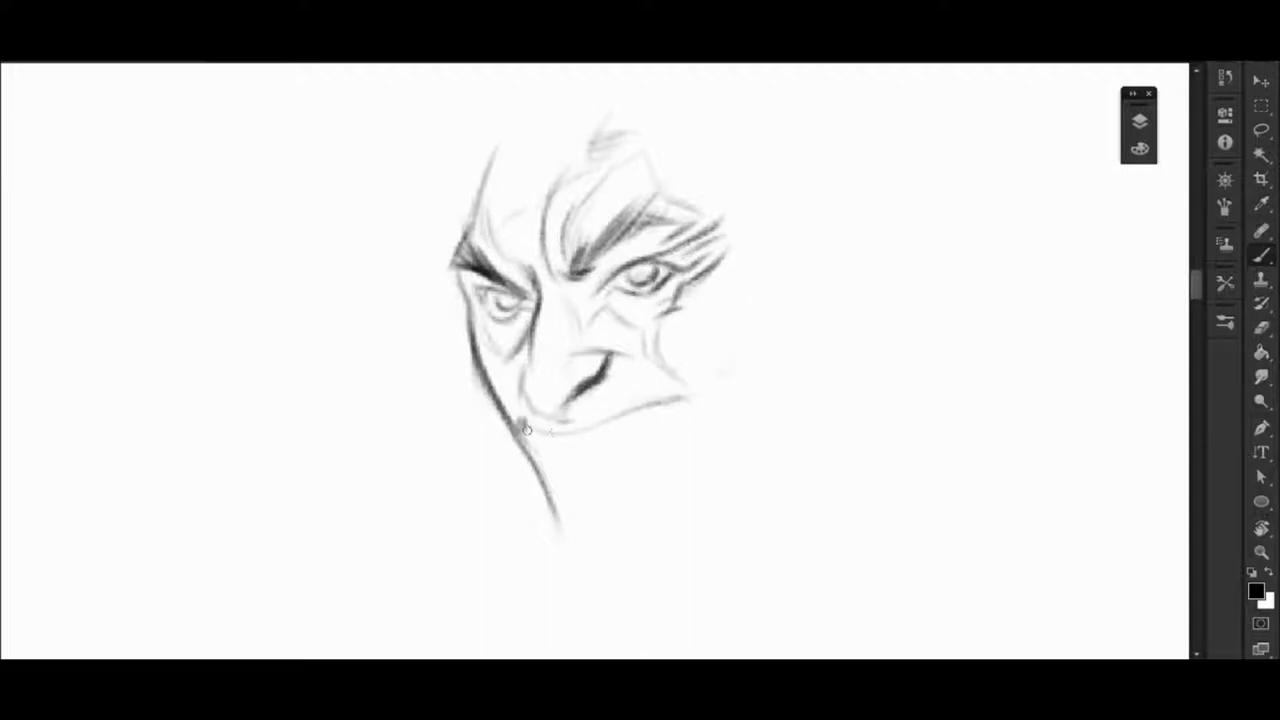
# Erase the stray lower-left jaw stroke, then redraw the cheek, chin, jawline and grinning lips
pyautogui.press('e')
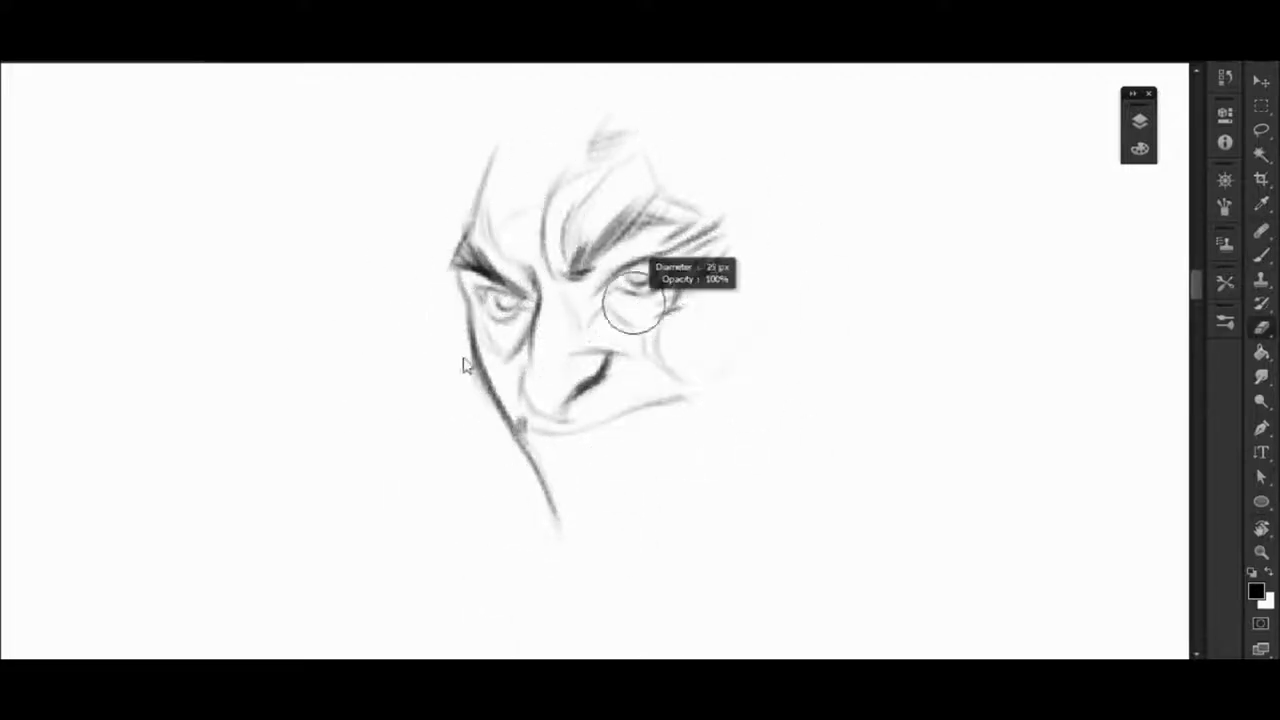
pyautogui.moveTo(475, 362); pyautogui.dragTo(551, 537)
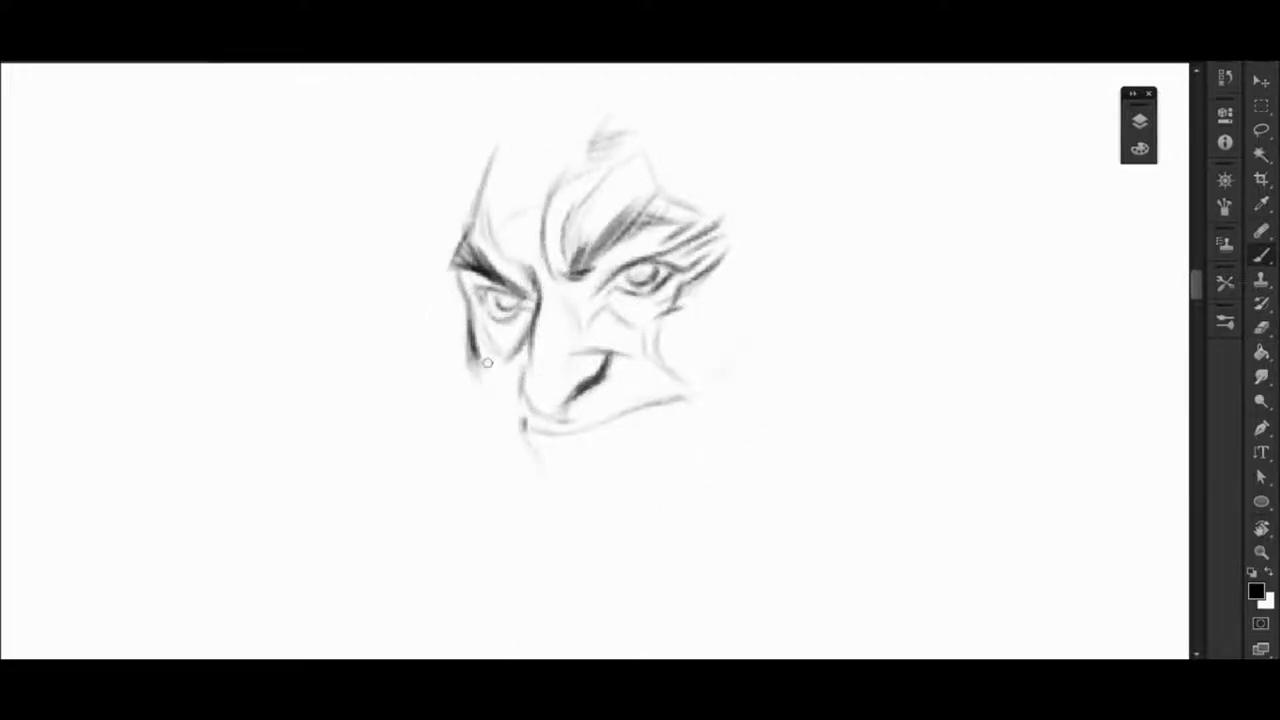
pyautogui.press('b')
pyautogui.moveTo(458, 305)
pyautogui.mouseDown()
pyautogui.moveTo(478, 400)
pyautogui.moveTo(570, 556)
pyautogui.moveTo(680, 530)
pyautogui.moveTo(745, 410)
pyautogui.mouseUp()
pyautogui.moveTo(686, 486); pyautogui.dragTo(755, 398)
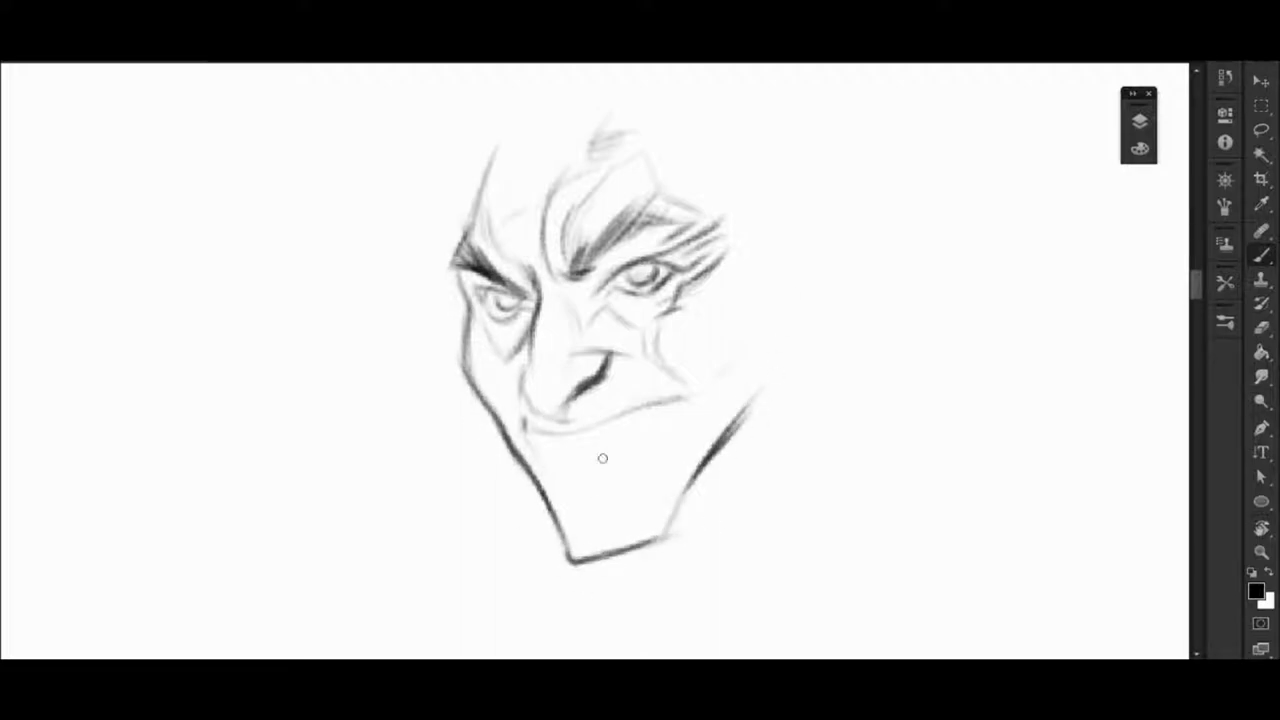
pyautogui.moveTo(555, 448)
pyautogui.mouseDown()
pyautogui.moveTo(634, 423)
pyautogui.moveTo(626, 402)
pyautogui.moveTo(610, 410)
pyautogui.mouseUp()
pyautogui.moveTo(686, 418)
pyautogui.mouseDown()
pyautogui.moveTo(616, 466)
pyautogui.moveTo(568, 477)
pyautogui.moveTo(655, 478)
pyautogui.mouseUp()
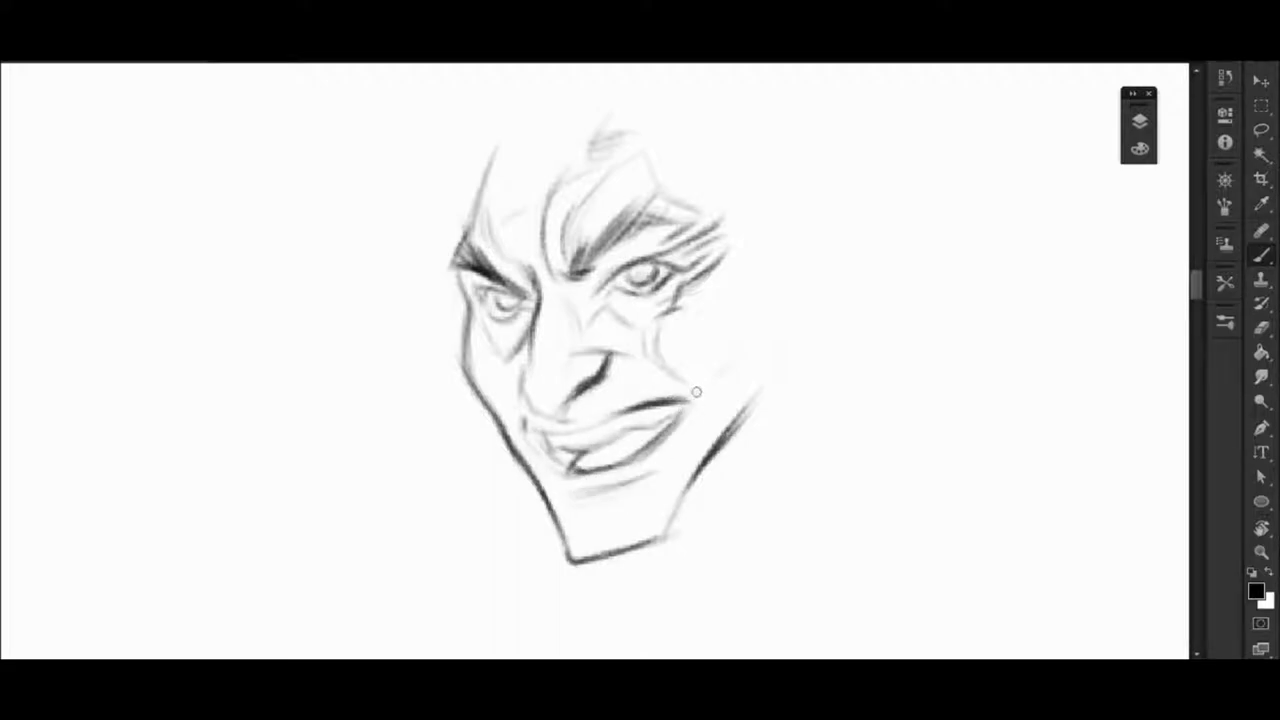
pyautogui.moveTo(722, 358); pyautogui.dragTo(669, 522)
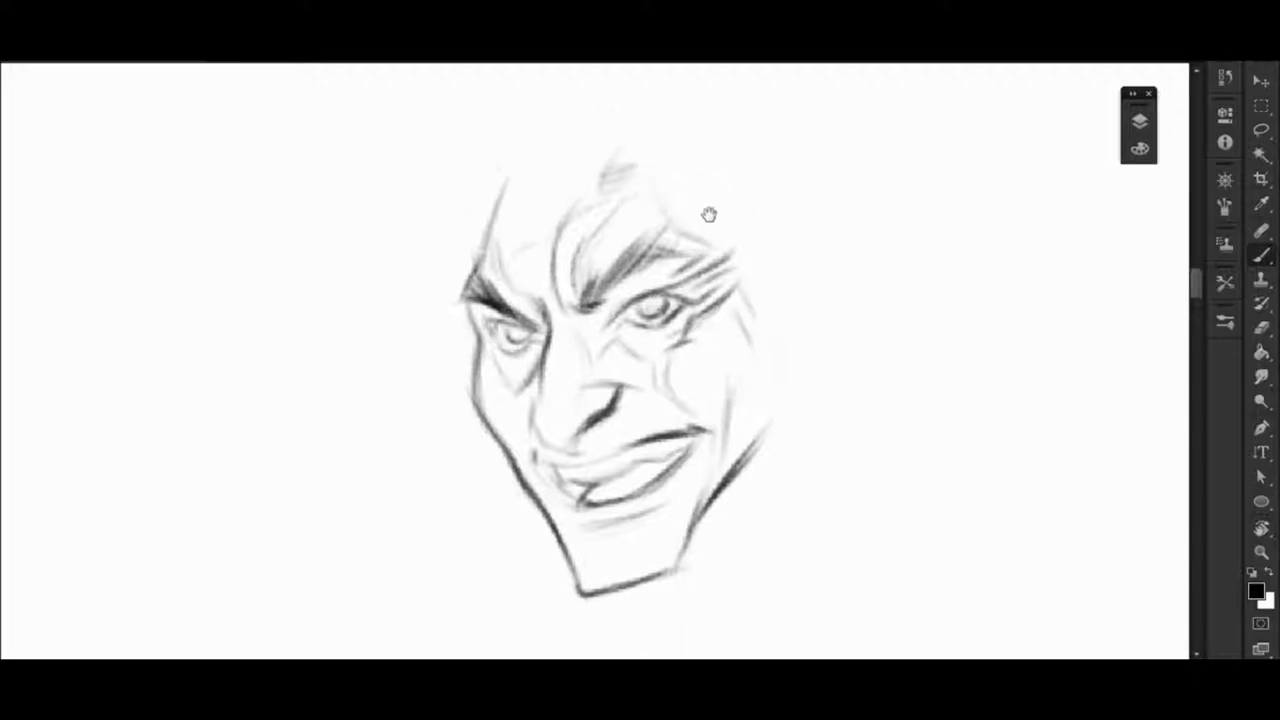
# Outline the top of the head and add hair strands down both sides
pyautogui.moveTo(505, 158)
pyautogui.mouseDown()
pyautogui.moveTo(545, 128)
pyautogui.moveTo(645, 118)
pyautogui.mouseUp()
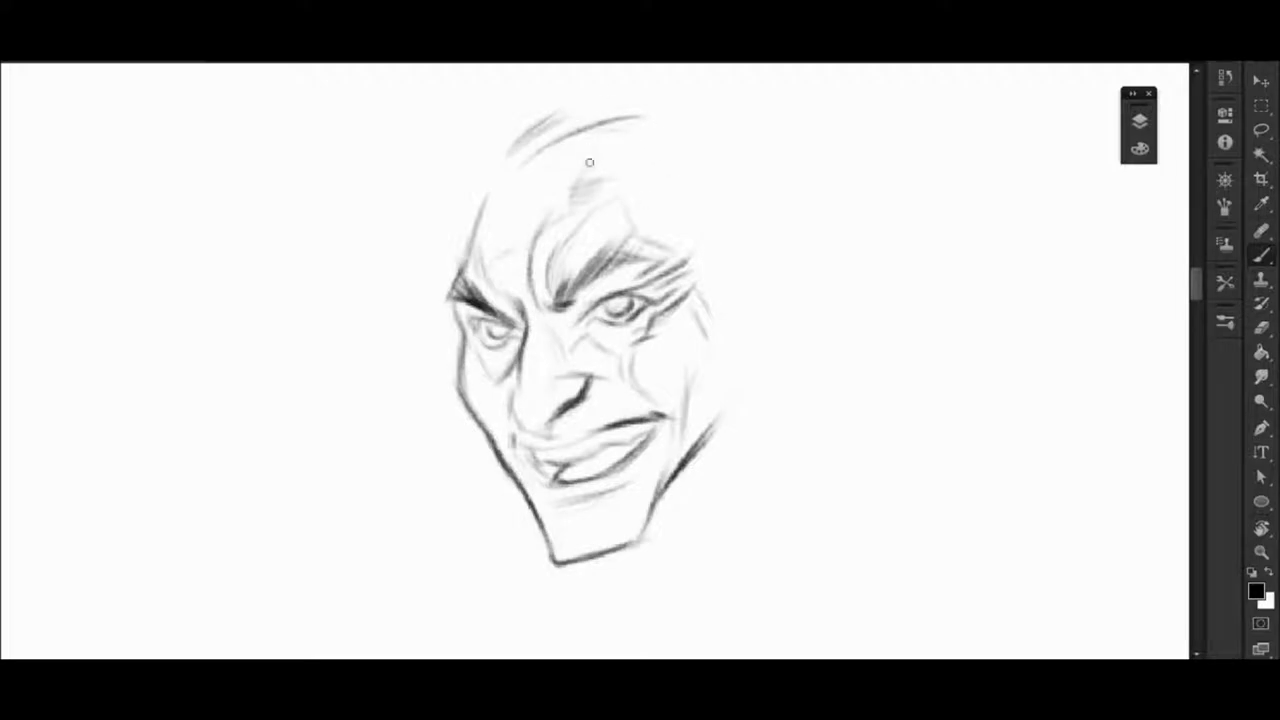
pyautogui.moveTo(589, 162)
pyautogui.mouseDown()
pyautogui.moveTo(640, 158)
pyautogui.moveTo(658, 201)
pyautogui.mouseUp()
pyautogui.moveTo(602, 122); pyautogui.dragTo(694, 218)
pyautogui.moveTo(638, 146); pyautogui.dragTo(706, 291)
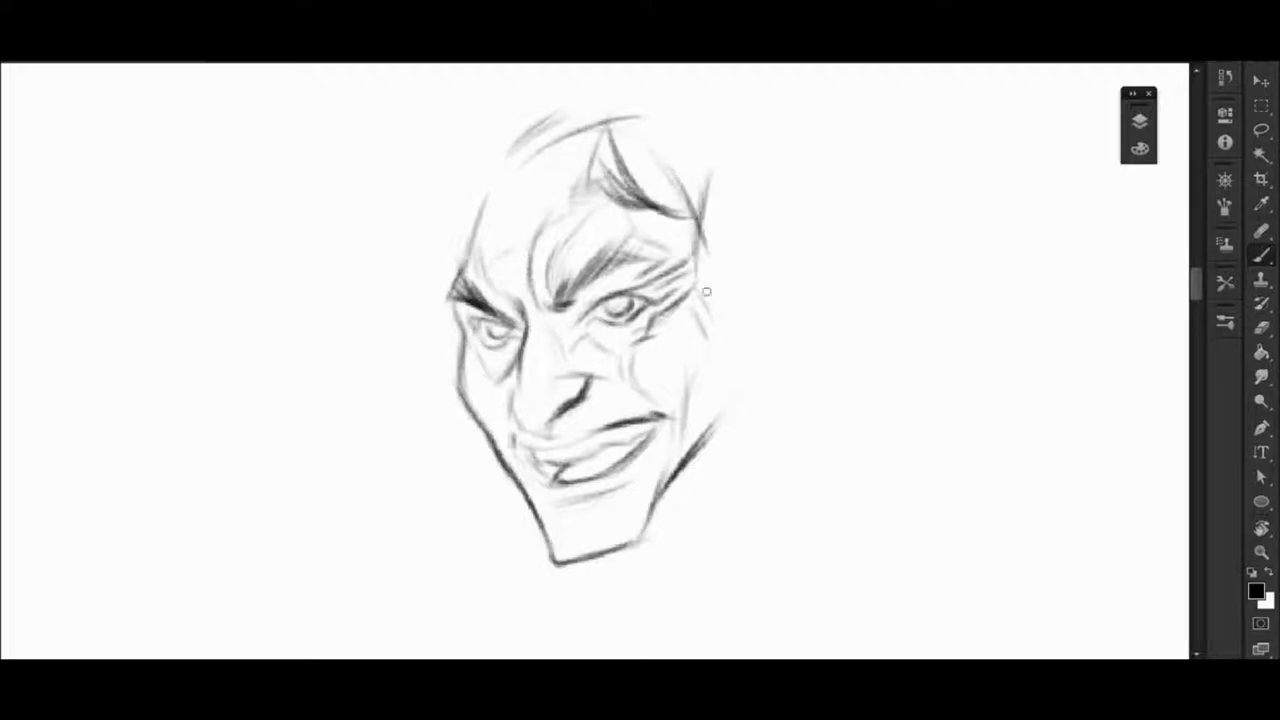
pyautogui.moveTo(706, 240); pyautogui.dragTo(716, 366)
pyautogui.moveTo(750, 258)
pyautogui.mouseDown()
pyautogui.moveTo(712, 460)
pyautogui.moveTo(758, 342)
pyautogui.mouseUp()
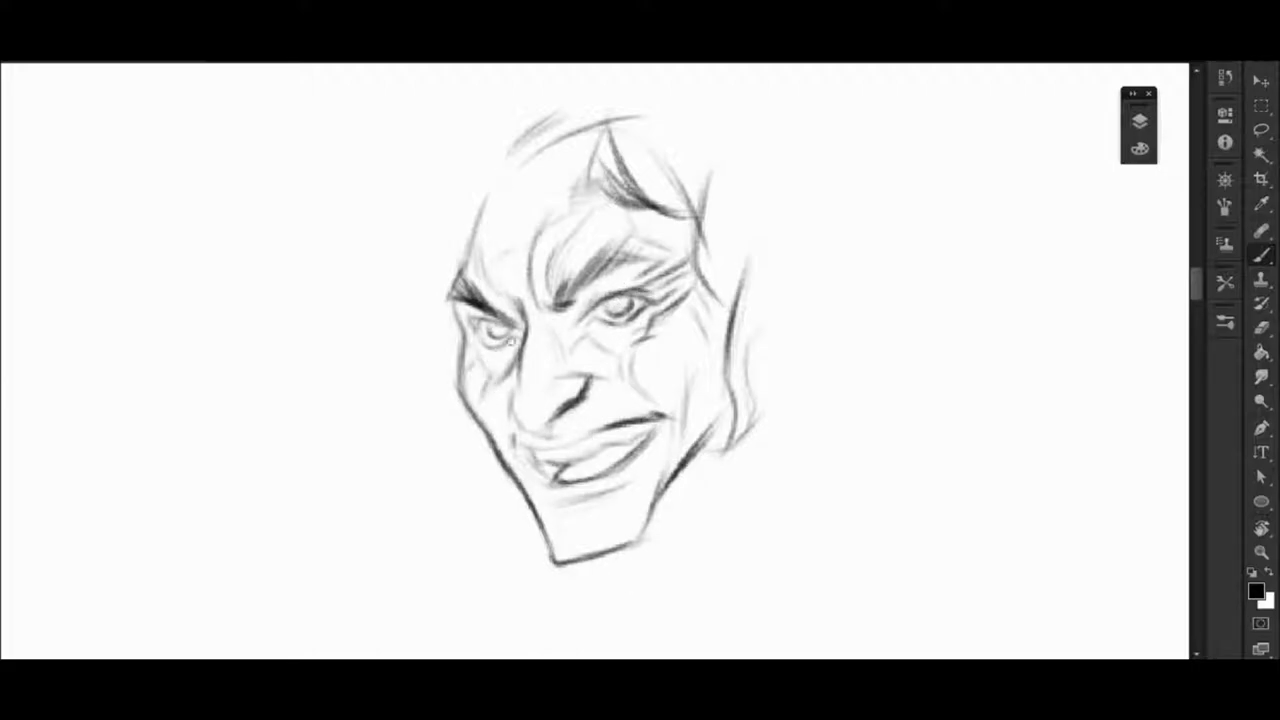
pyautogui.moveTo(488, 178); pyautogui.dragTo(414, 330)
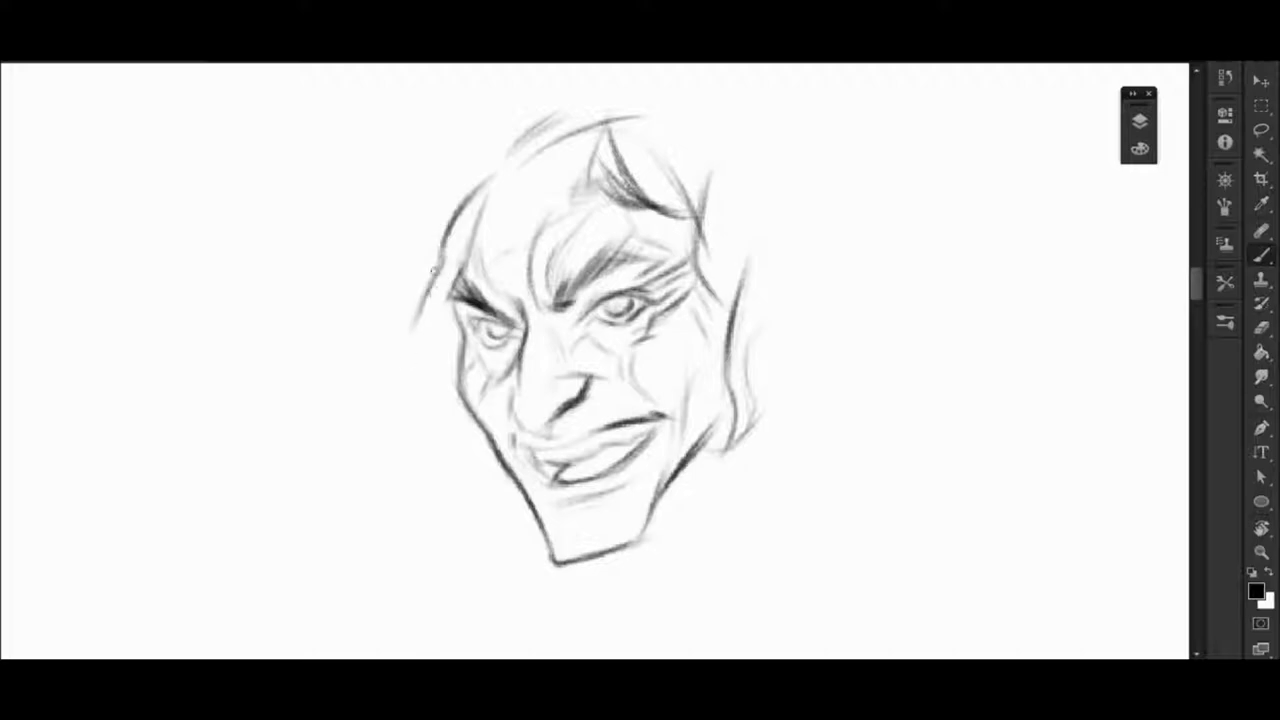
pyautogui.moveTo(450, 250); pyautogui.dragTo(412, 375)
pyautogui.moveTo(458, 275); pyautogui.dragTo(442, 410)
# Sketch the lower jaw strokes, a neck line curving from the chin, and hair beside the neck
pyautogui.moveTo(460, 358)
pyautogui.mouseDown()
pyautogui.moveTo(432, 428)
pyautogui.moveTo(500, 488)
pyautogui.mouseUp()
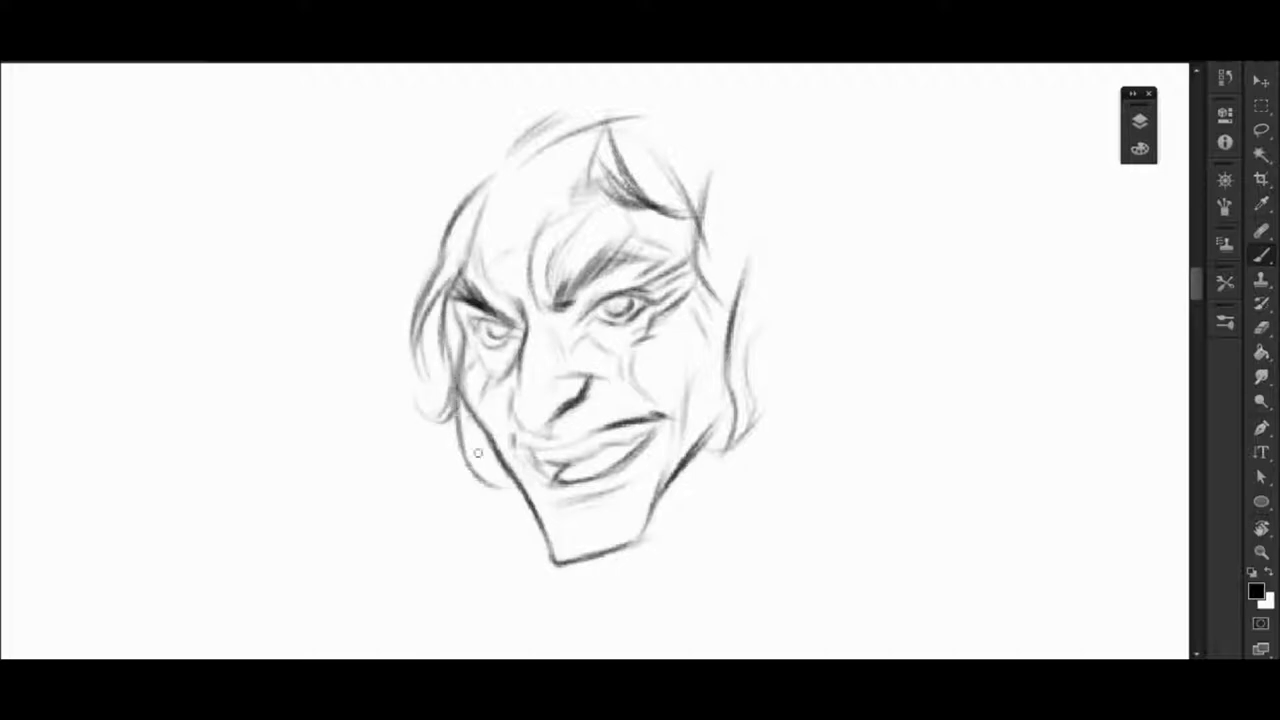
pyautogui.moveTo(466, 414); pyautogui.dragTo(515, 484)
pyautogui.moveTo(688, 488); pyautogui.dragTo(655, 370)
pyautogui.moveTo(595, 438); pyautogui.dragTo(708, 474)
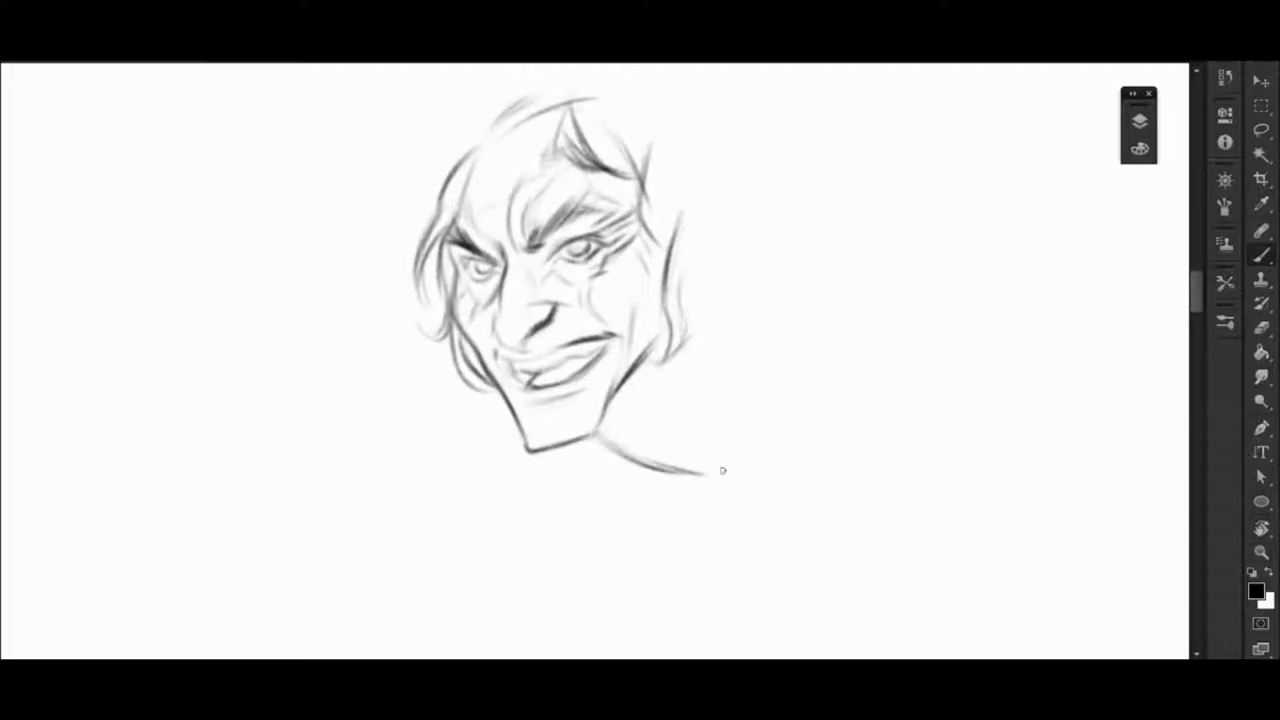
pyautogui.moveTo(666, 430); pyautogui.dragTo(686, 345)
pyautogui.moveTo(692, 395)
pyautogui.mouseDown()
pyautogui.moveTo(708, 275)
pyautogui.moveTo(732, 295)
pyautogui.mouseUp()
pyautogui.moveTo(548, 86); pyautogui.dragTo(546, 100)
# Draw the frame's top border line and add curly hair strokes on the right of the head
pyautogui.moveTo(206, 108); pyautogui.dragTo(808, 106)
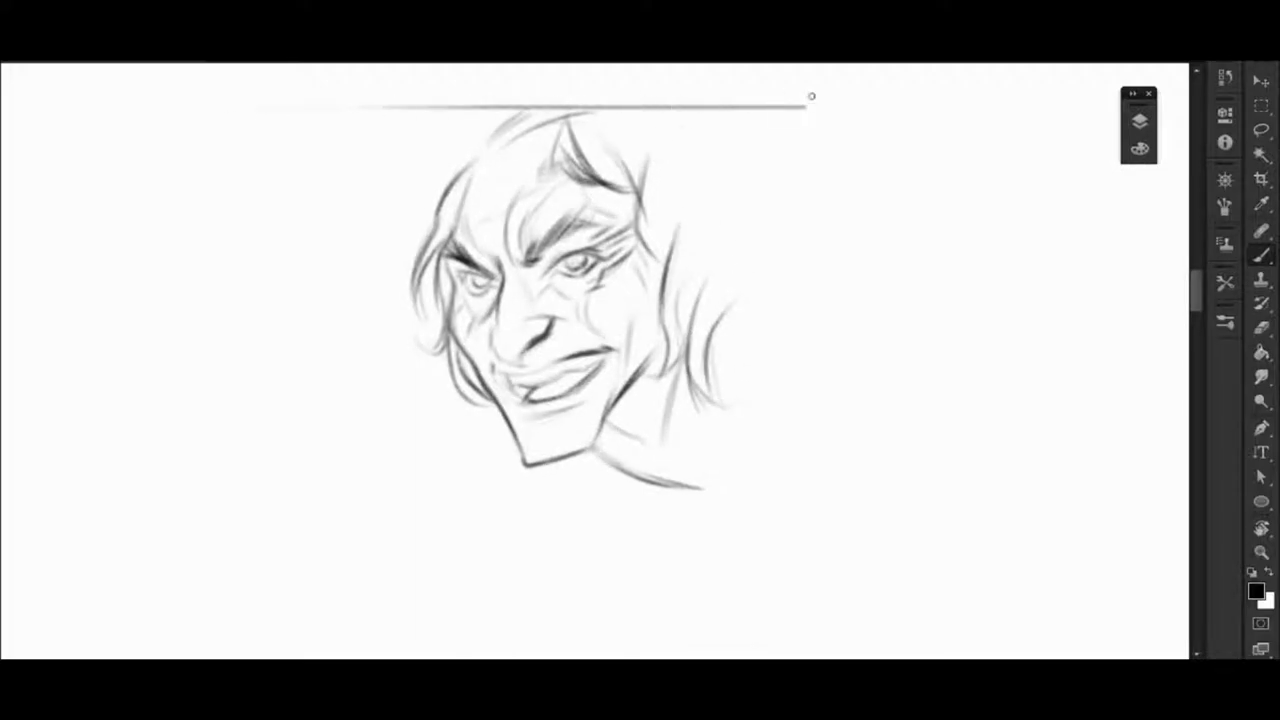
pyautogui.moveTo(679, 160)
pyautogui.mouseDown()
pyautogui.moveTo(726, 236)
pyautogui.moveTo(745, 345)
pyautogui.mouseUp()
pyautogui.moveTo(708, 300); pyautogui.dragTo(745, 355)
pyautogui.moveTo(718, 195)
pyautogui.mouseDown()
pyautogui.moveTo(709, 257)
pyautogui.moveTo(733, 282)
pyautogui.mouseUp()
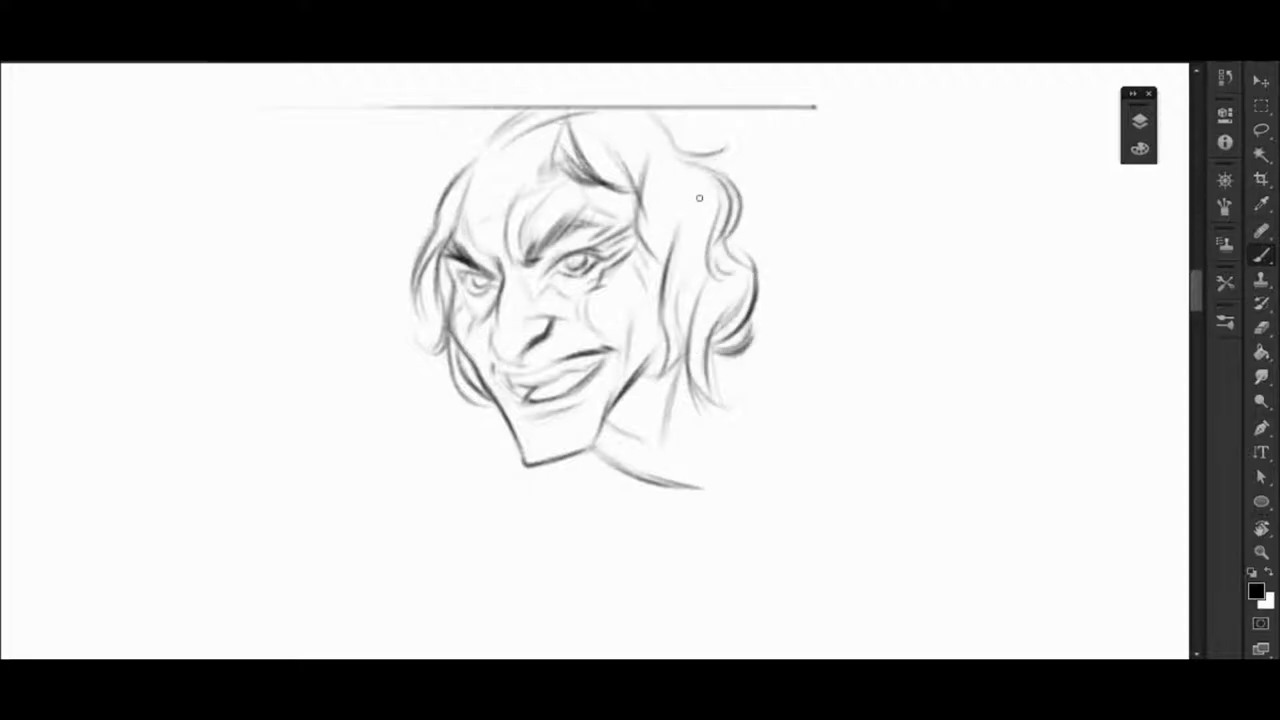
pyautogui.moveTo(700, 182); pyautogui.dragTo(710, 238)
pyautogui.moveTo(666, 130); pyautogui.dragTo(680, 188)
# Sketch the neck and collar below the chin and draw the frame's right border line
pyautogui.moveTo(574, 469)
pyautogui.mouseDown()
pyautogui.moveTo(596, 528)
pyautogui.moveTo(658, 528)
pyautogui.mouseUp()
pyautogui.moveTo(598, 492)
pyautogui.mouseDown()
pyautogui.moveTo(705, 496)
pyautogui.moveTo(702, 463)
pyautogui.mouseUp()
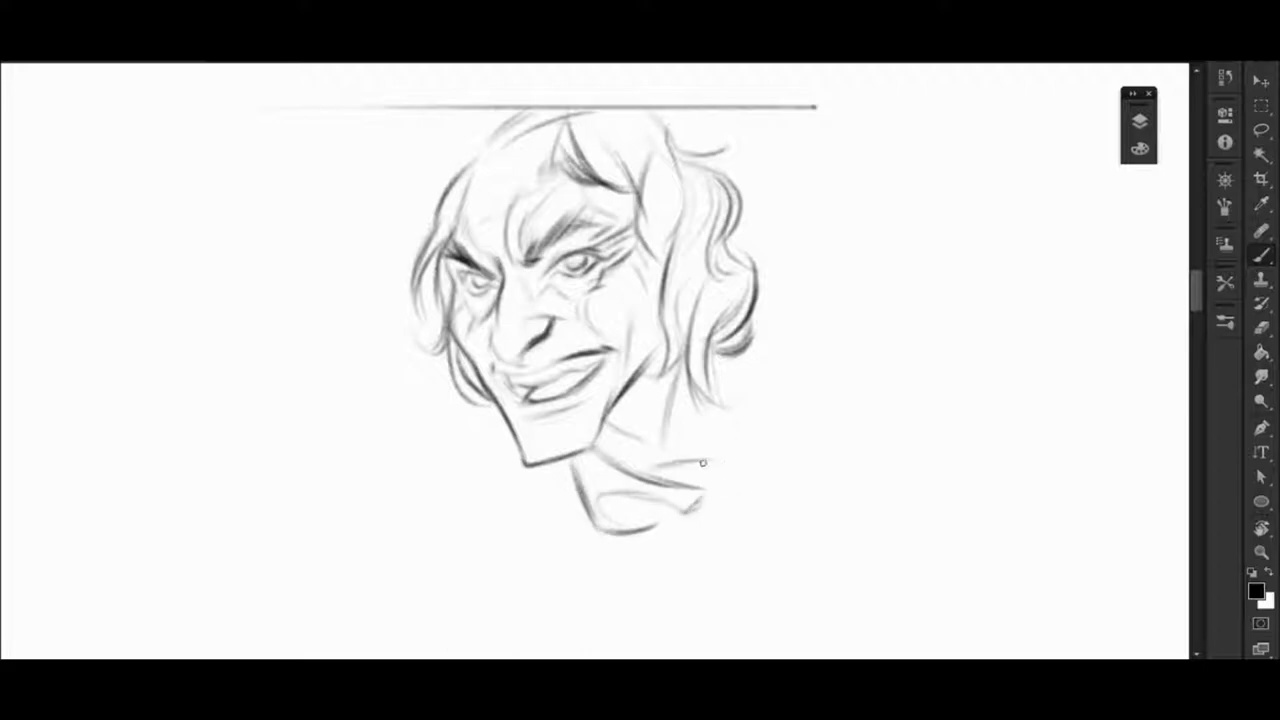
pyautogui.moveTo(742, 400); pyautogui.dragTo(766, 438)
pyautogui.moveTo(762, 108); pyautogui.dragTo(761, 610)
pyautogui.moveTo(509, 360); pyautogui.dragTo(563, 356)
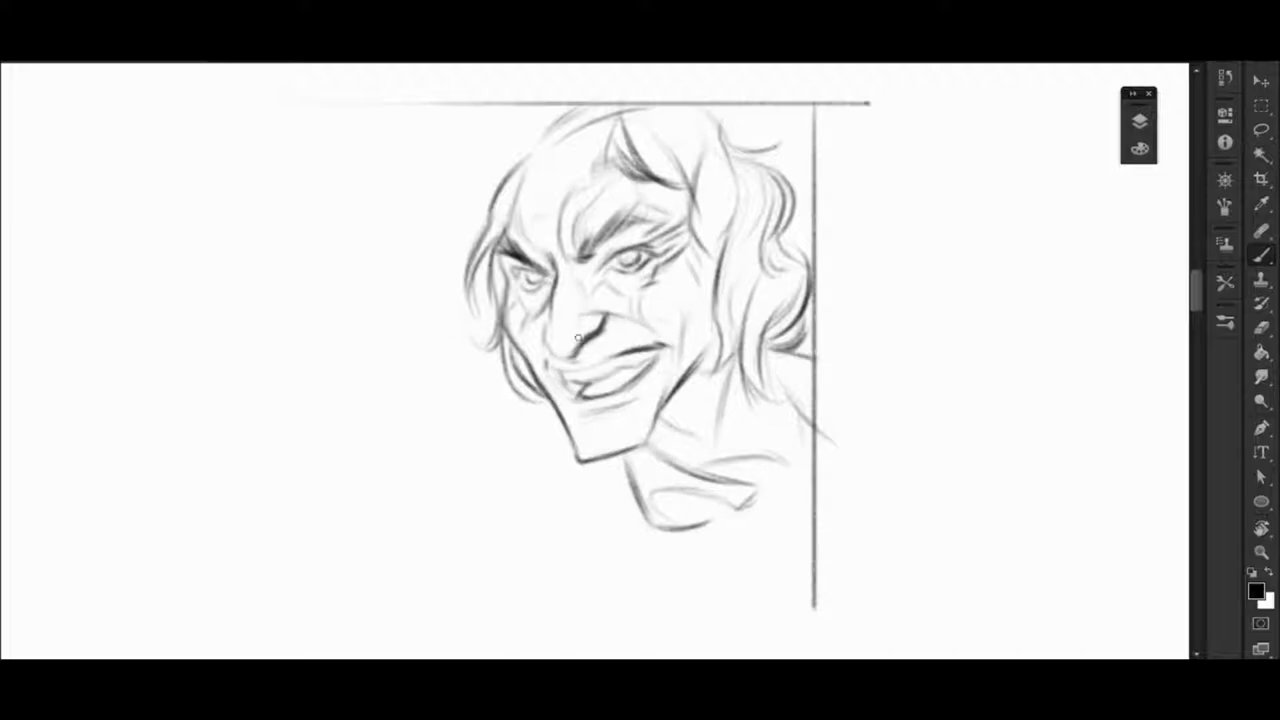
# Add long arcs left of the head, the left border line and shoulder lines near the bottom
pyautogui.moveTo(560, 108); pyautogui.dragTo(404, 300)
pyautogui.moveTo(490, 155); pyautogui.dragTo(388, 338)
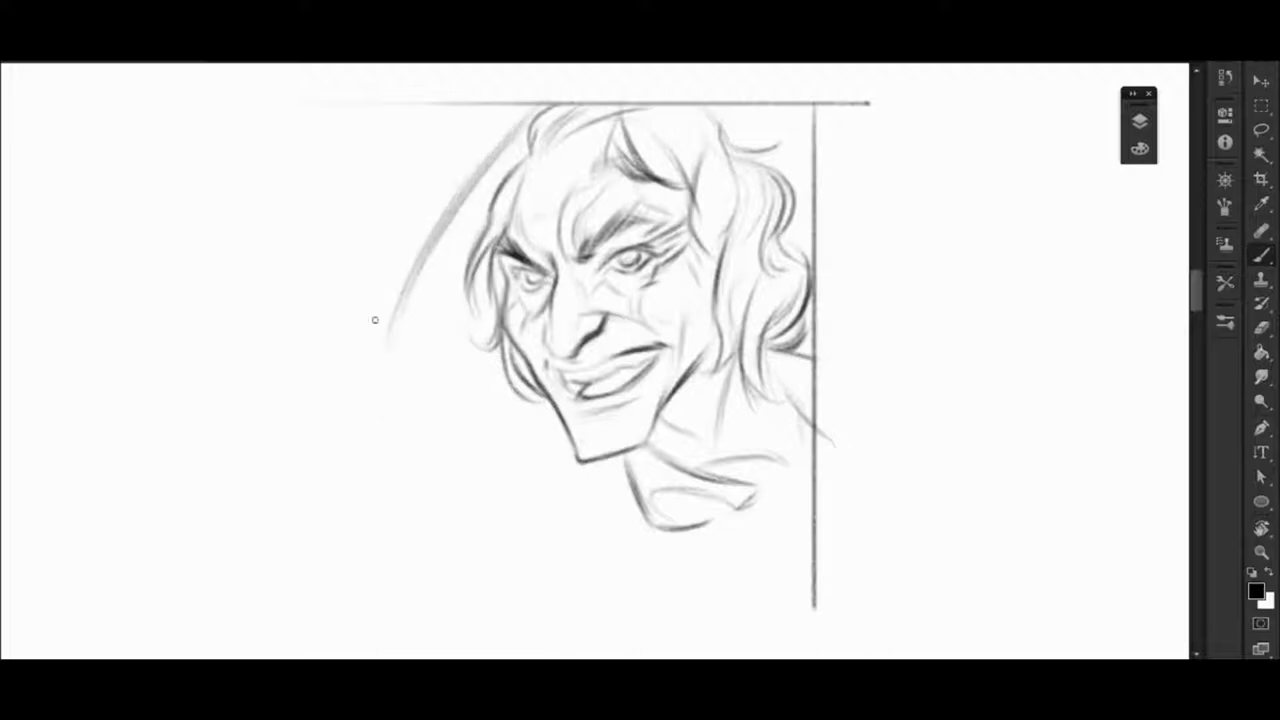
pyautogui.moveTo(388, 288); pyautogui.dragTo(342, 418)
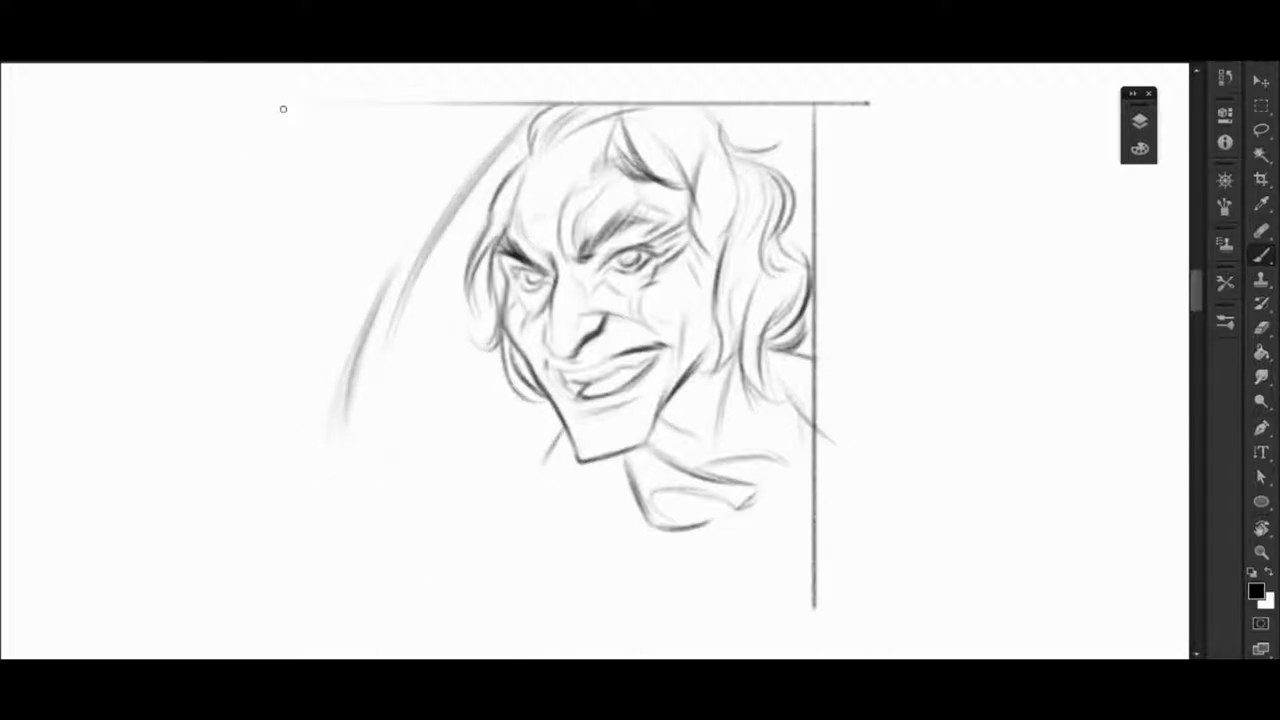
pyautogui.moveTo(283, 109); pyautogui.dragTo(285, 592)
pyautogui.moveTo(750, 492)
pyautogui.mouseDown()
pyautogui.moveTo(792, 517)
pyautogui.moveTo(692, 530)
pyautogui.mouseUp()
pyautogui.moveTo(604, 505); pyautogui.dragTo(524, 543)
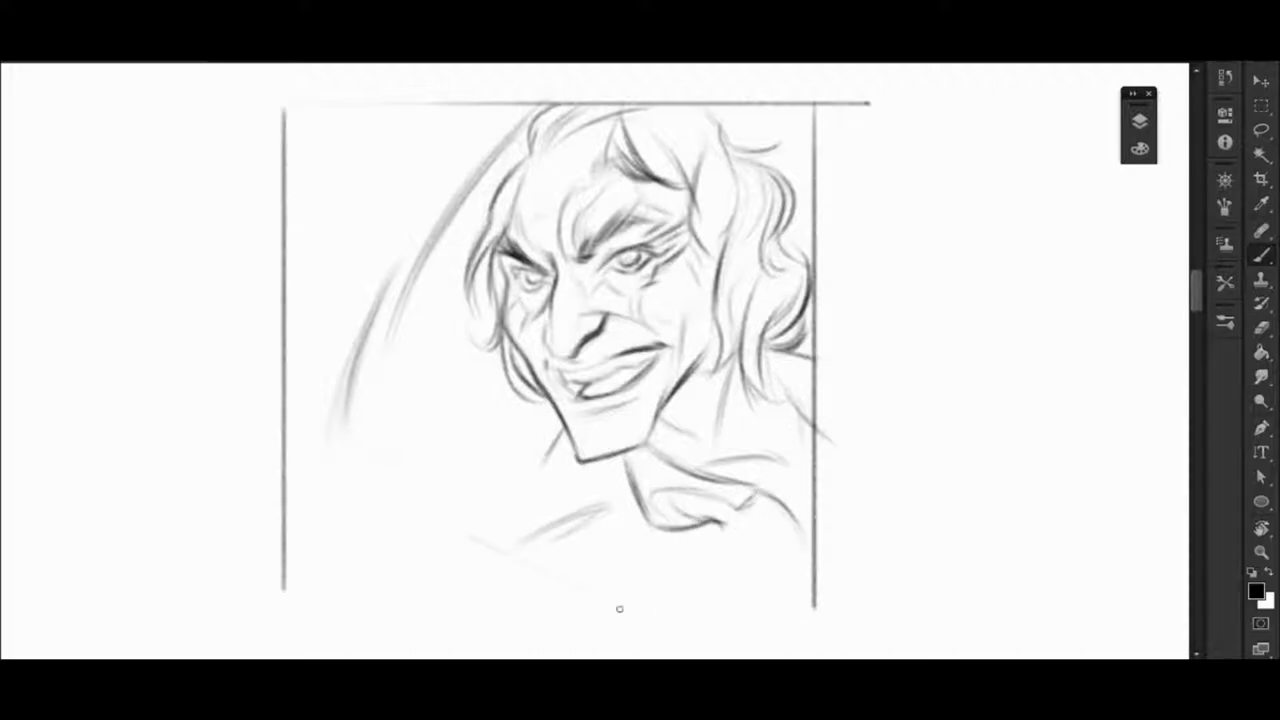
pyautogui.moveTo(603, 588); pyautogui.dragTo(330, 490)
pyautogui.moveTo(345, 390)
pyautogui.mouseDown()
pyautogui.moveTo(332, 462)
pyautogui.moveTo(454, 516)
pyautogui.mouseUp()
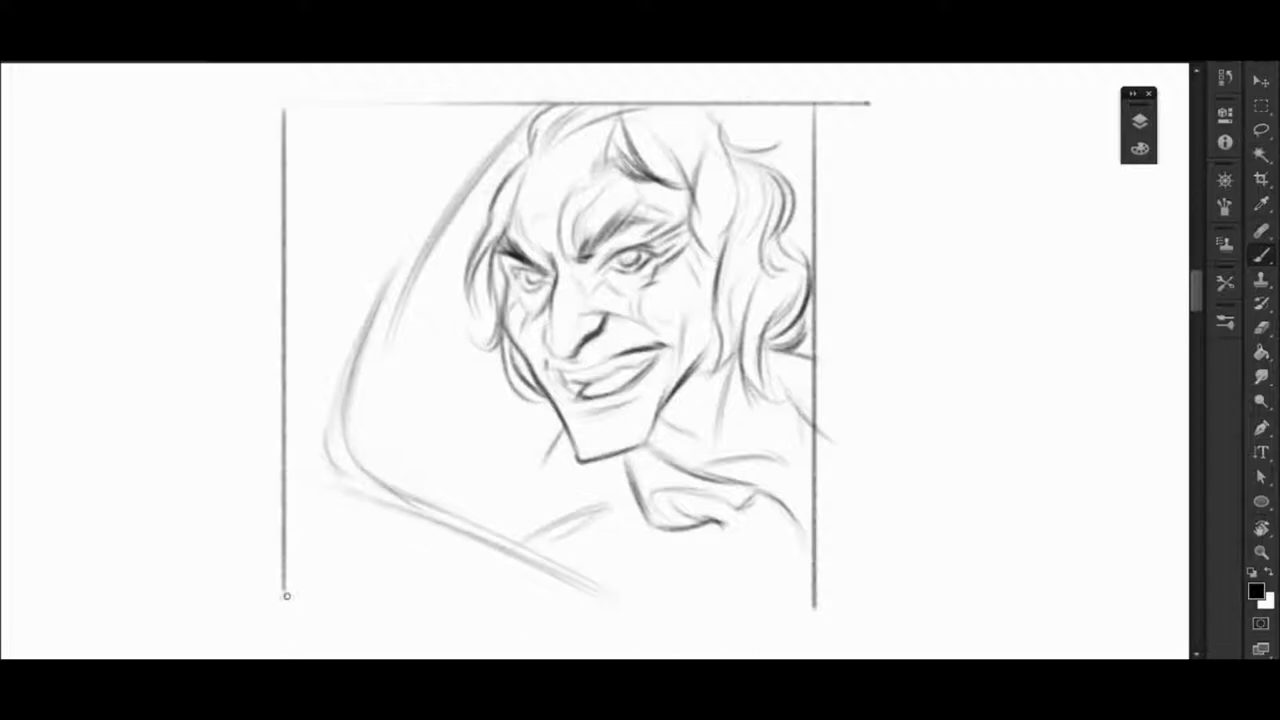
# Draw the frame's bottom edge and erase the overhanging line ends
pyautogui.keyDown('shift'); pyautogui.click(816, 594); pyautogui.keyUp('shift')
pyautogui.press('e')
pyautogui.moveTo(872, 102); pyautogui.dragTo(818, 102)
pyautogui.moveTo(815, 612); pyautogui.dragTo(815, 598)
pyautogui.press('b')
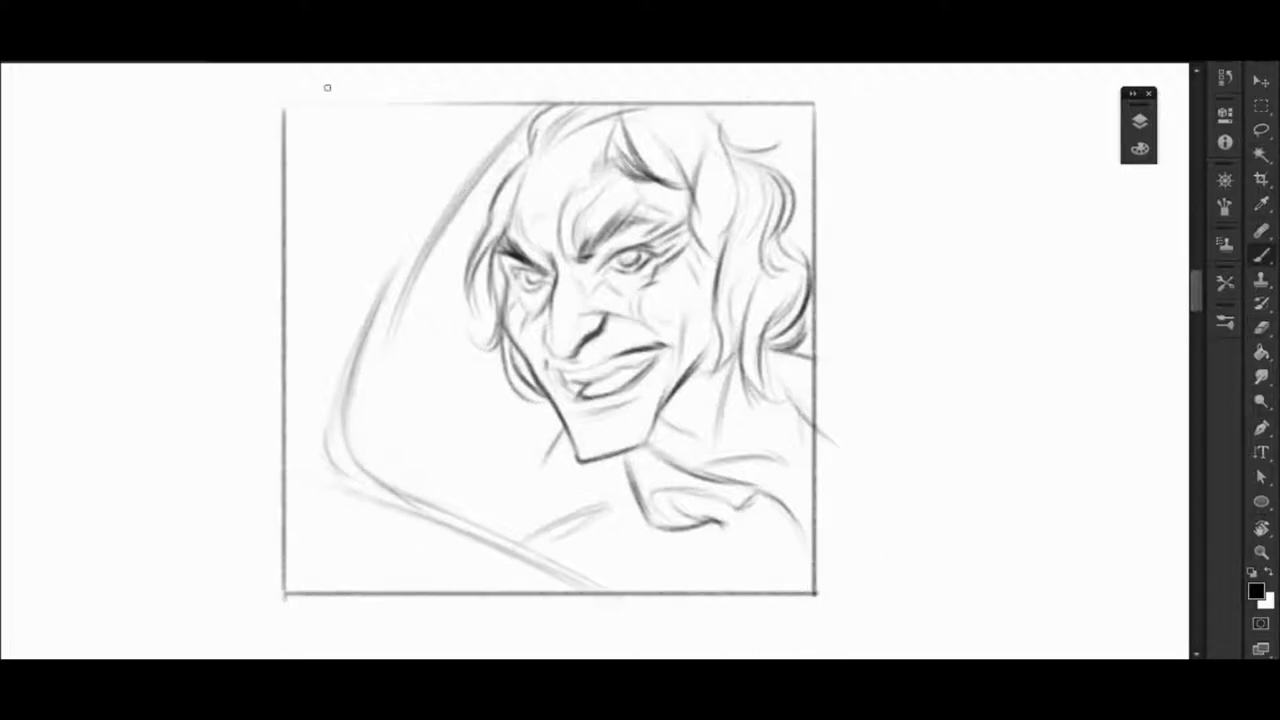
# Add light parallel sweeping curves in the frame's upper-left area
pyautogui.moveTo(460, 108); pyautogui.dragTo(325, 300)
pyautogui.moveTo(440, 130); pyautogui.dragTo(292, 378)
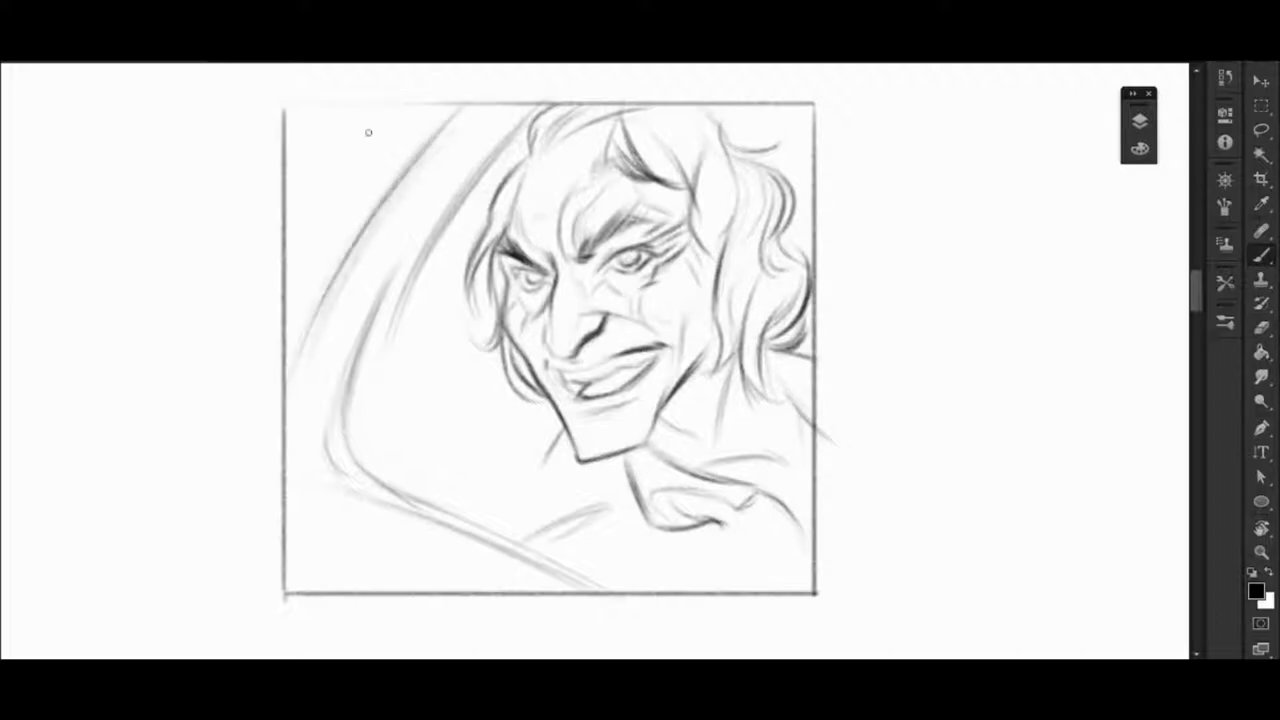
pyautogui.moveTo(380, 122)
pyautogui.mouseDown()
pyautogui.moveTo(282, 282)
pyautogui.moveTo(292, 208)
pyautogui.mouseUp()
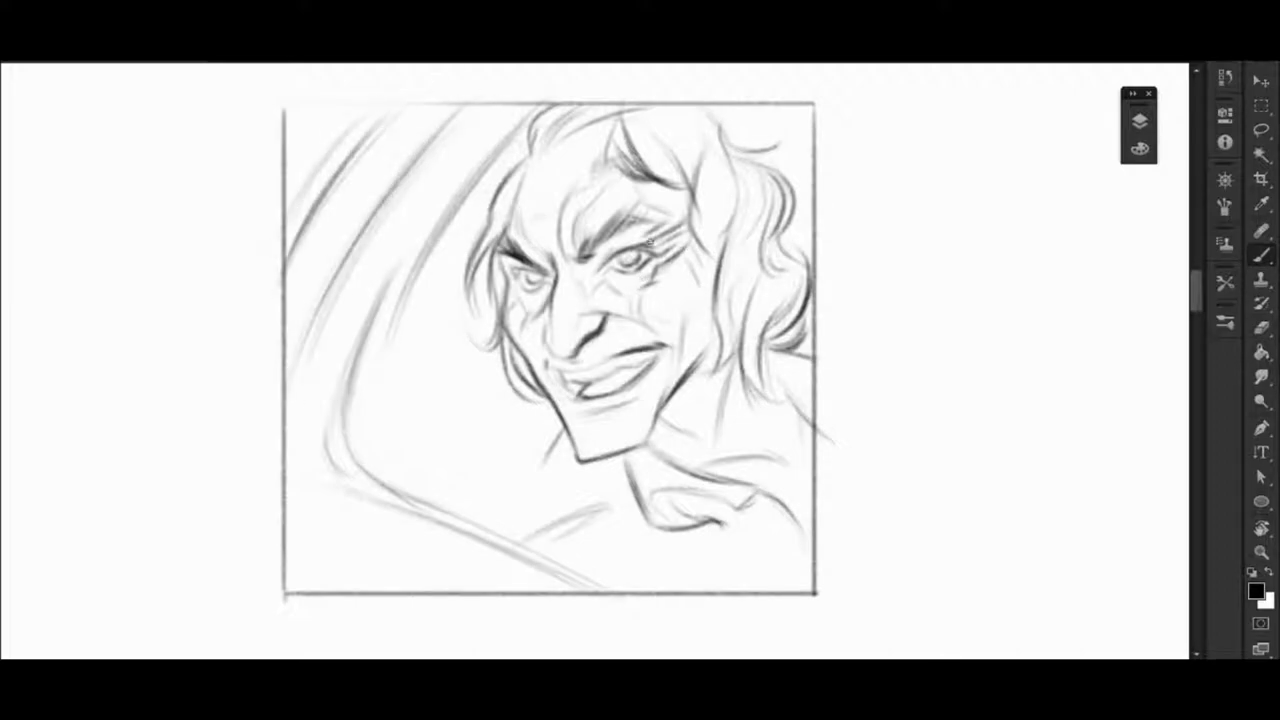
# Scale the sketch up with Free Transform (Ctrl+T) until it fills the canvas
pyautogui.scroll(-5, 703, 220)
pyautogui.scroll(3, 650, 250)
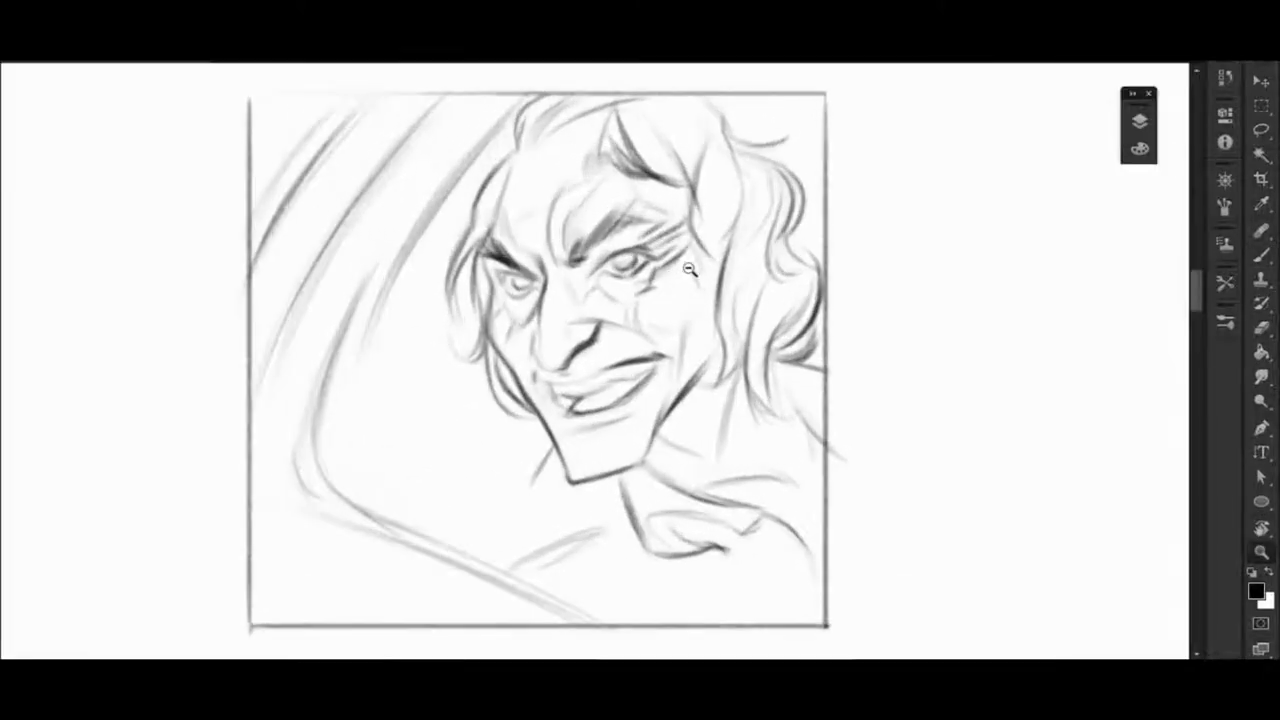
pyautogui.scroll(-5, 620, 300)
pyautogui.scroll(-3, 591, 344)
pyautogui.hotkey('ctrl', 't')
pyautogui.moveTo(574, 314)
pyautogui.mouseDown()
pyautogui.moveTo(838, 573)
pyautogui.moveTo(824, 568)
pyautogui.mouseUp()
pyautogui.press('Return')
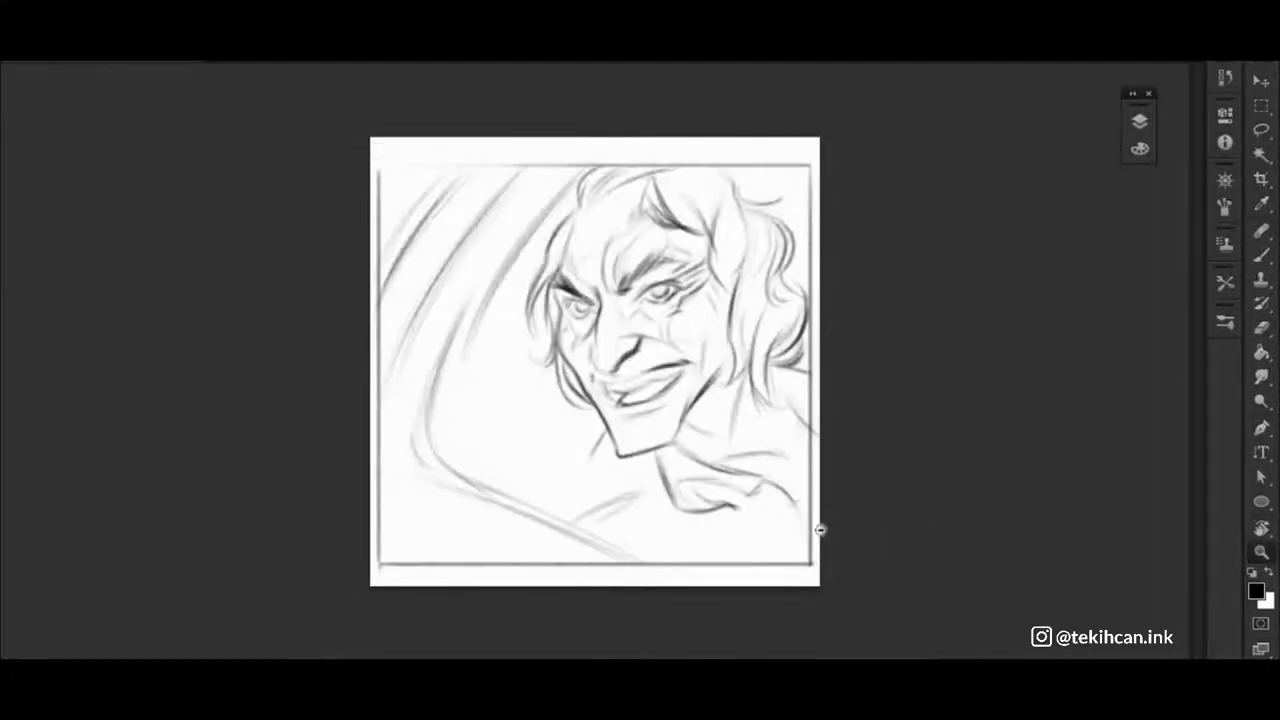
pyautogui.hotkey('ctrl', 't')
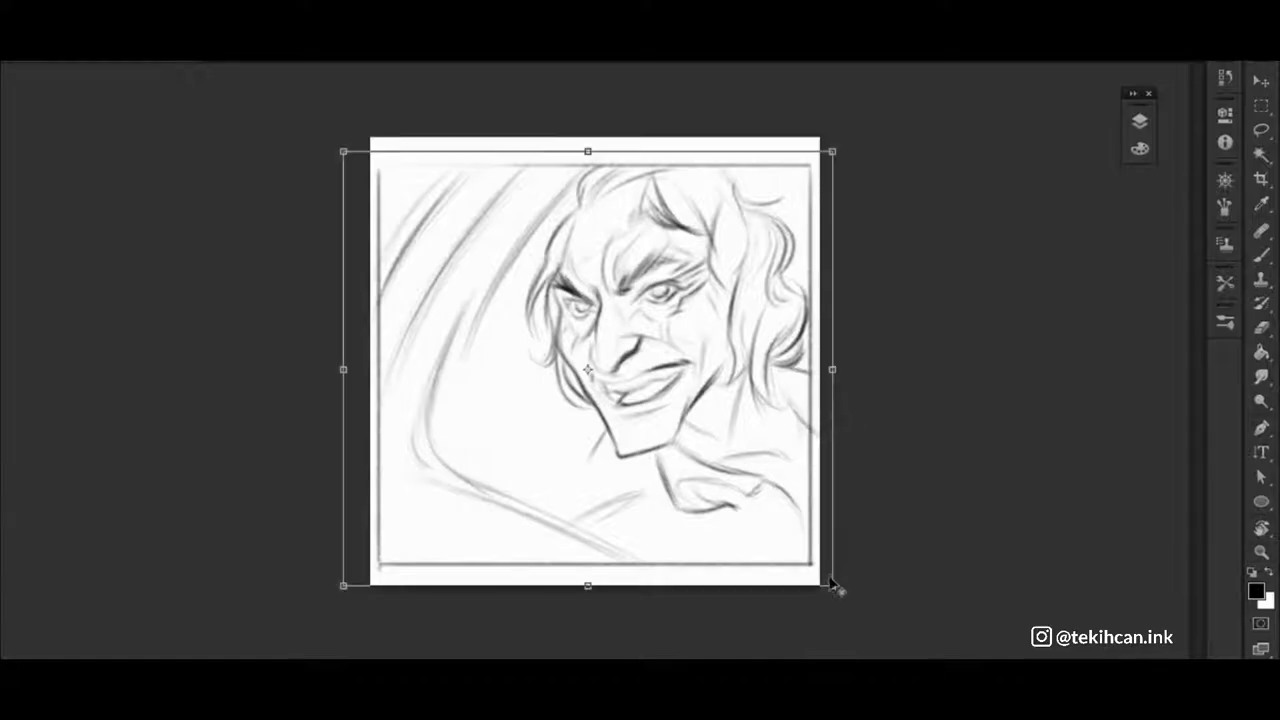
pyautogui.moveTo(840, 591); pyautogui.dragTo(866, 620)
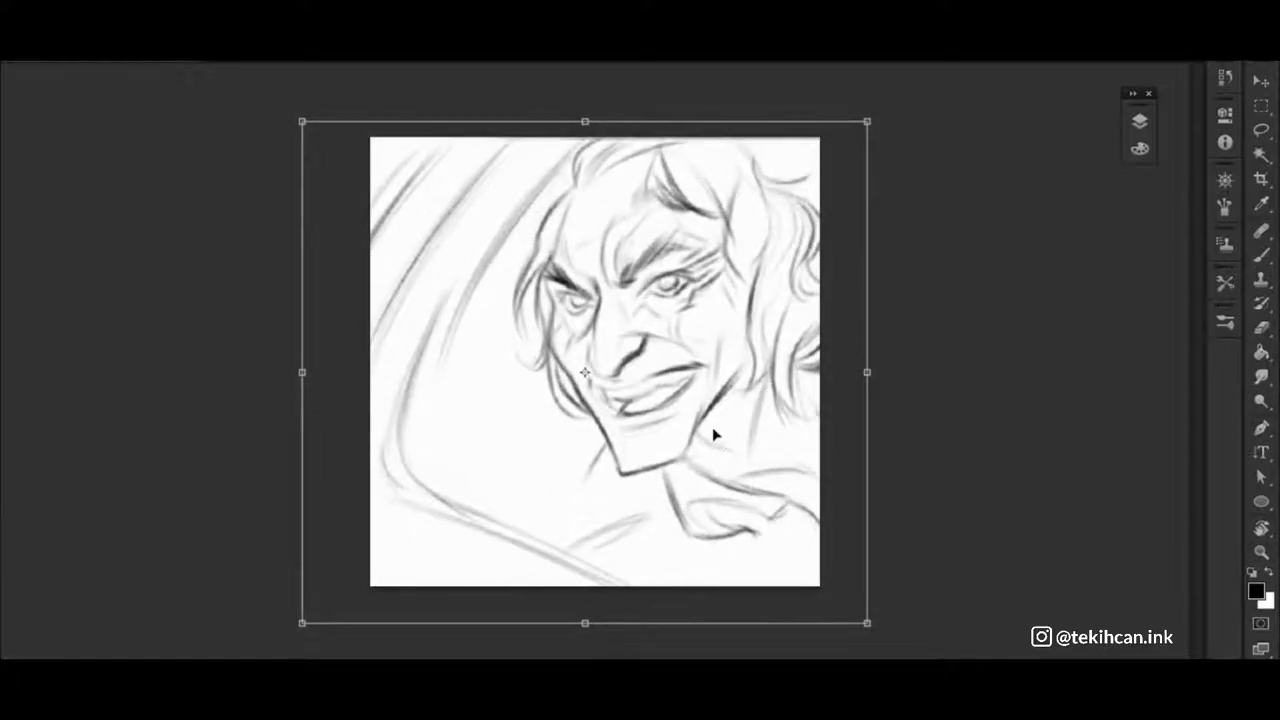
pyautogui.press('Return')
# Rename the top layer to 'ink'
pyautogui.click(1140, 120)
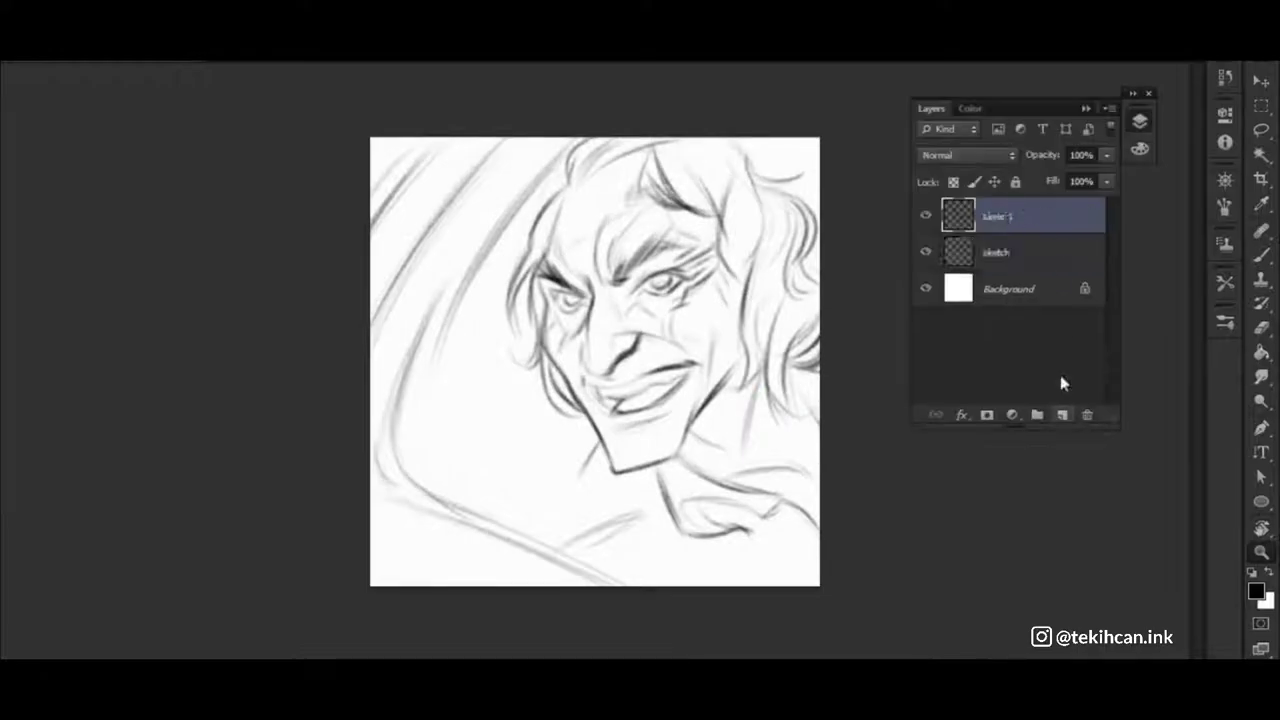
pyautogui.doubleClick(995, 216)
pyautogui.write('ink')
pyautogui.press('Return')
pyautogui.keyDown('alt'); pyautogui.click(604, 283); pyautogui.keyUp('alt')
# Fade the sketch layer beneath to 58% opacity and return to the Brush tool
pyautogui.scroll(4, 604, 283)
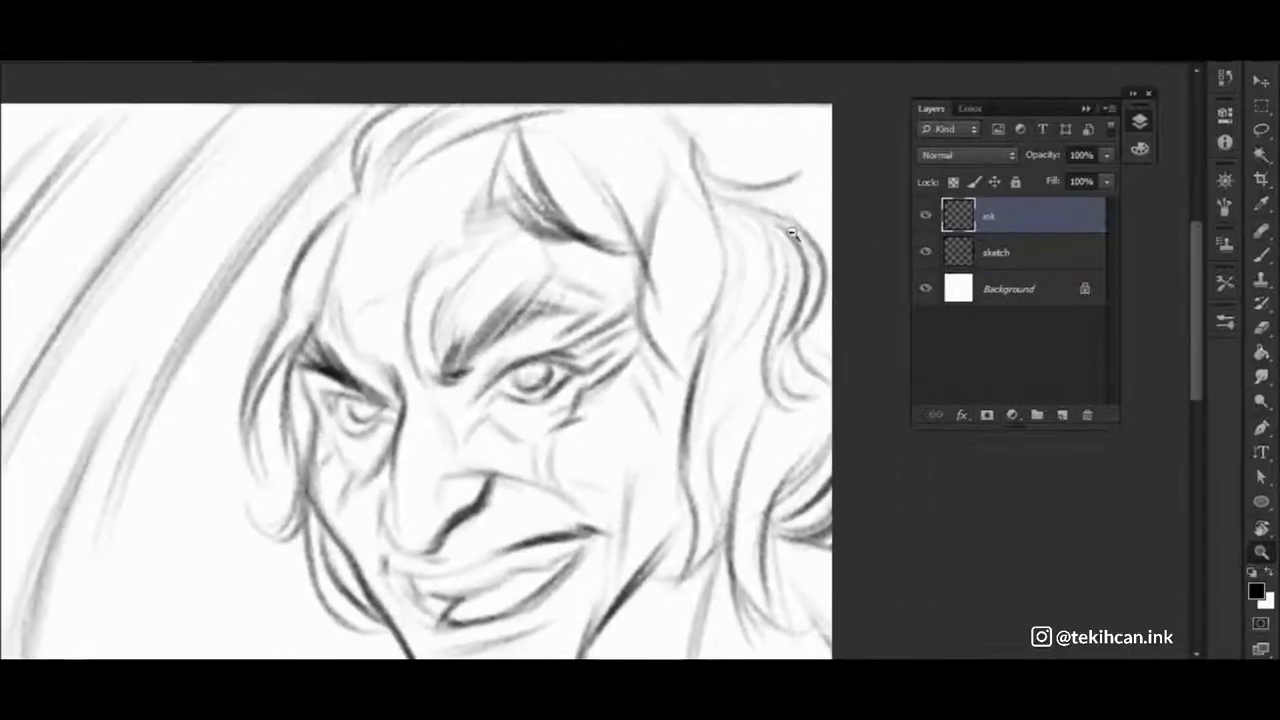
pyautogui.scroll(3, 560, 380)
pyautogui.hotkey('alt', '[')
pyautogui.press('5')
pyautogui.press('8')
pyautogui.press('b')
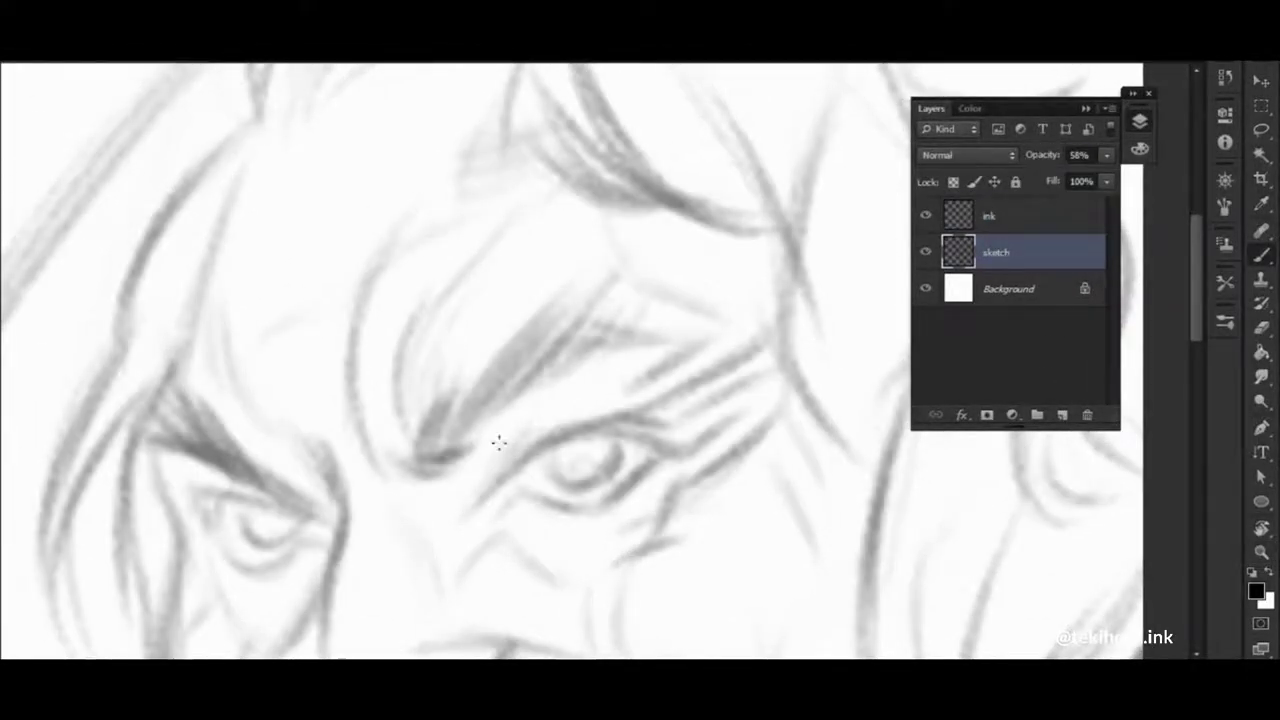
pyautogui.press('F7')
pyautogui.scroll(2, 506, 437)
pyautogui.rightClick(605, 345)
# Set the brush size to 3 in the on-canvas brush presets
pyautogui.press('Return')
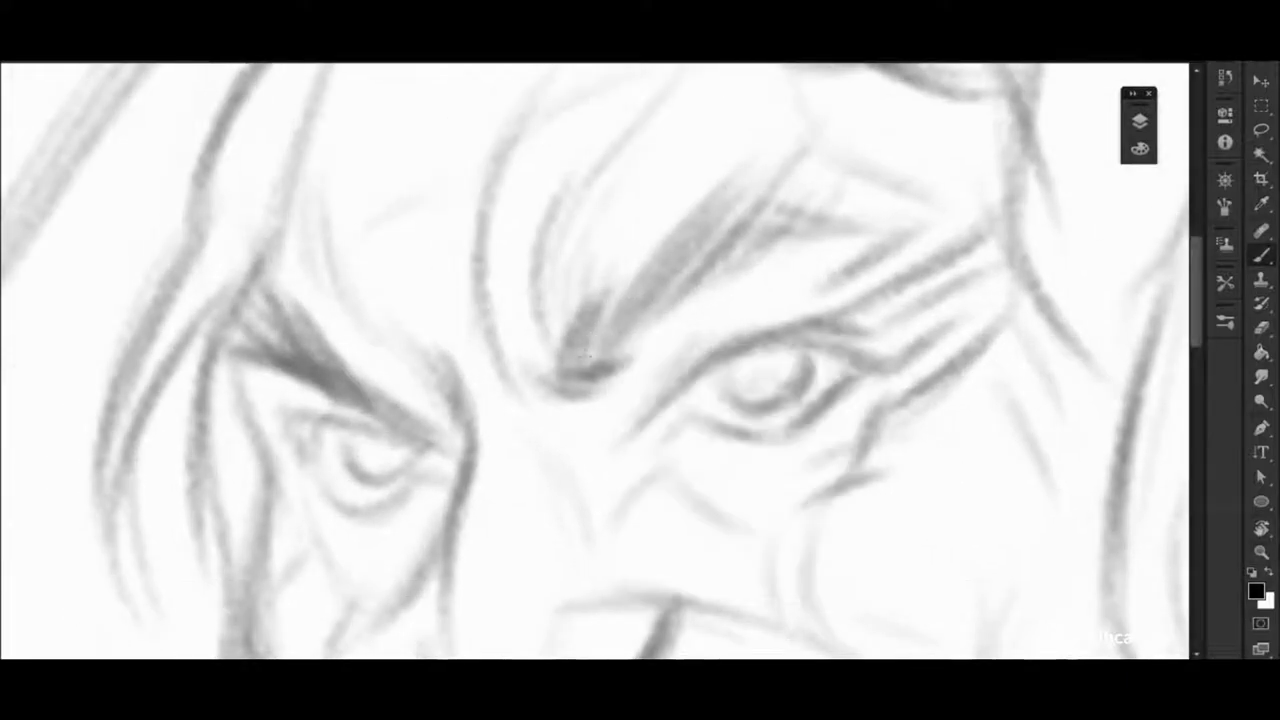
pyautogui.rightClick(615, 338)
pyautogui.doubleClick(780, 371)
pyautogui.write('3')
pyautogui.press('Return')
pyautogui.rightClick(618, 354)
pyautogui.press('Return')
pyautogui.rightClick(575, 340)
pyautogui.press('Return')
# Target the ink layer and paint dark hatching at the inner end of the right eyebrow
pyautogui.moveTo(558, 380); pyautogui.dragTo(604, 292)
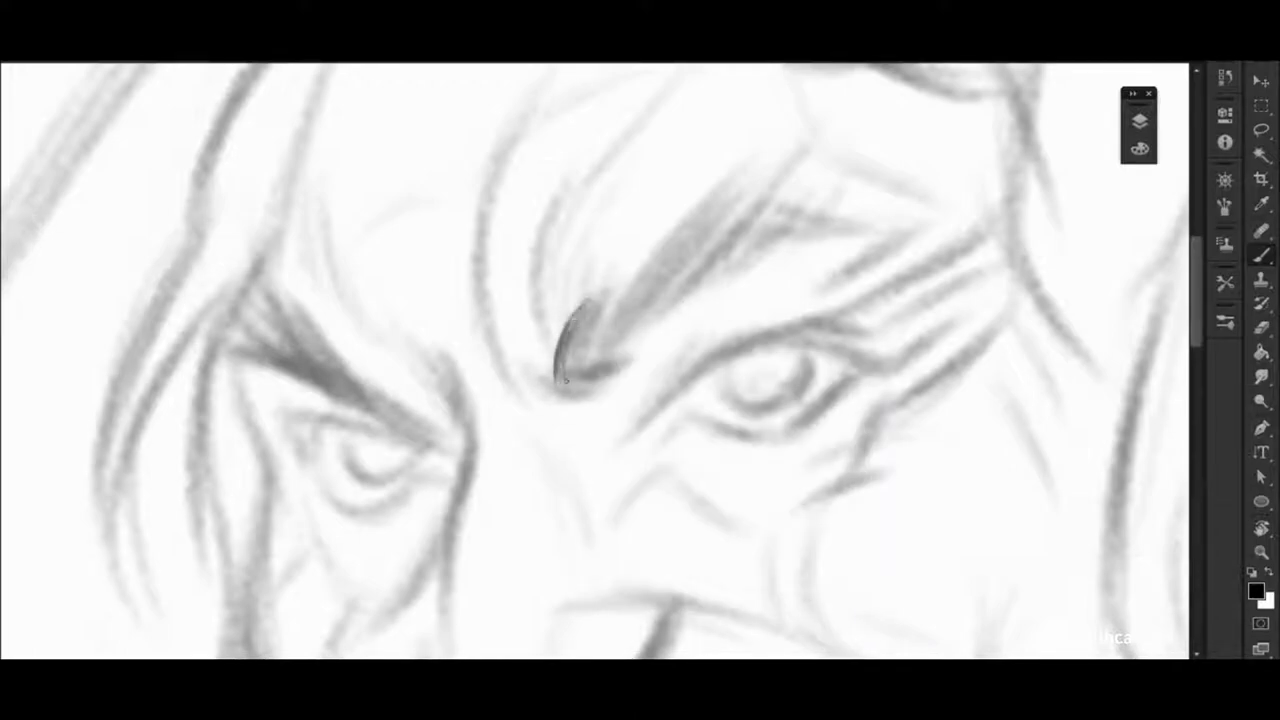
pyautogui.click(1139, 121)
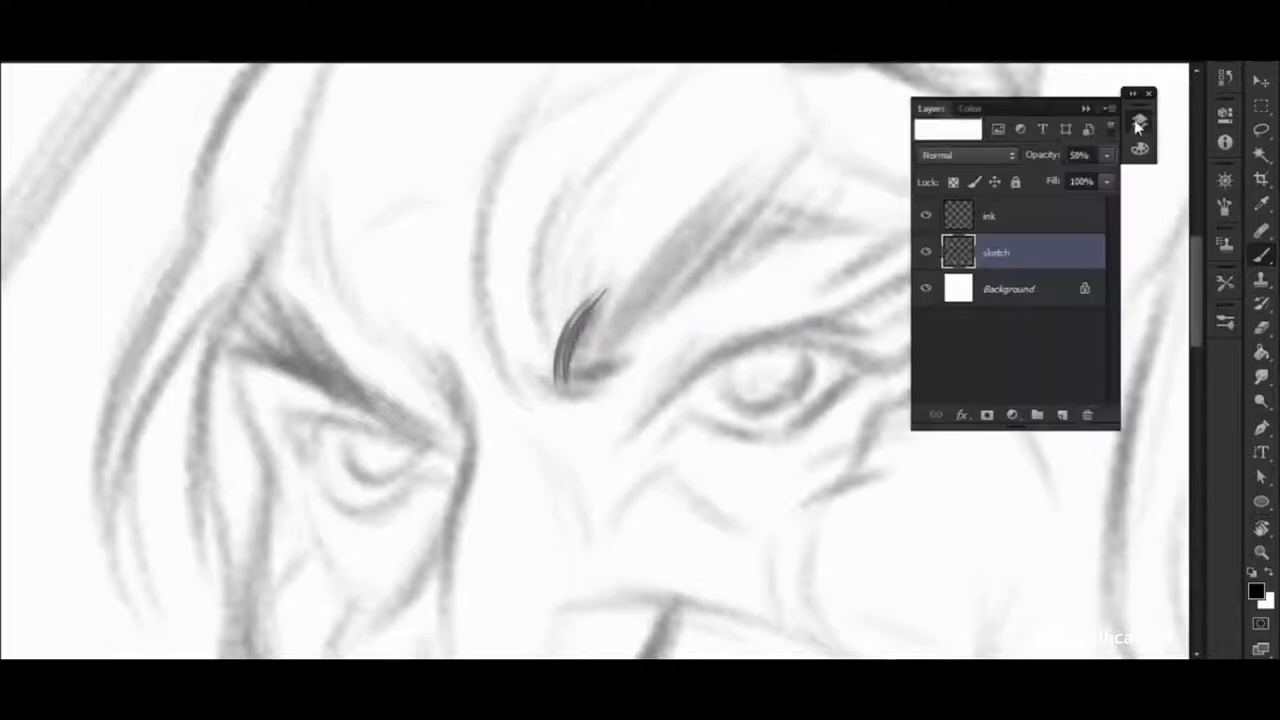
pyautogui.click(1000, 211)
pyautogui.click(1139, 121)
pyautogui.moveTo(558, 385); pyautogui.dragTo(600, 300)
pyautogui.scroll(2, 560, 390)
pyautogui.moveTo(560, 395); pyautogui.dragTo(628, 272)
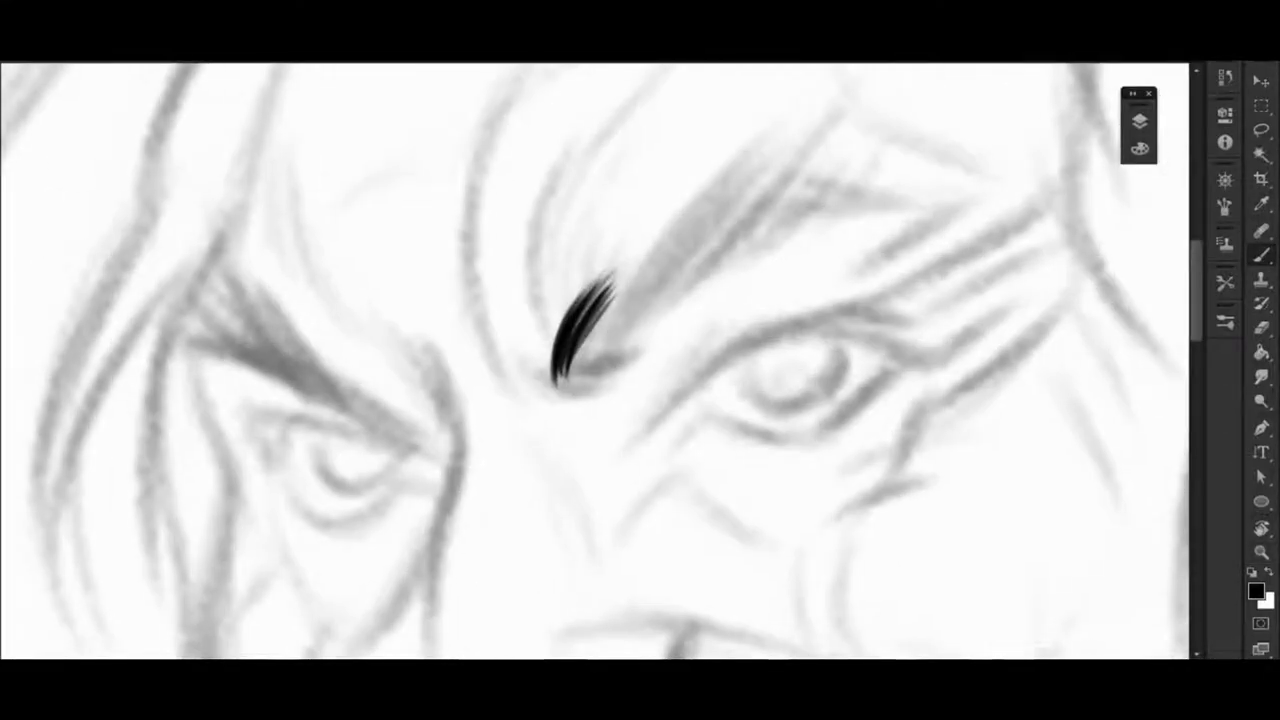
pyautogui.moveTo(560, 380)
pyautogui.mouseDown()
pyautogui.moveTo(625, 275)
pyautogui.moveTo(620, 300)
pyautogui.moveTo(640, 295)
pyautogui.mouseUp()
pyautogui.moveTo(585, 360)
pyautogui.mouseDown()
pyautogui.moveTo(670, 252)
pyautogui.moveTo(660, 285)
pyautogui.mouseUp()
pyautogui.scroll(-2, 675, 255)
# Erase to lighten the dark brow stroke and adjust the brush diameter
pyautogui.press('e')
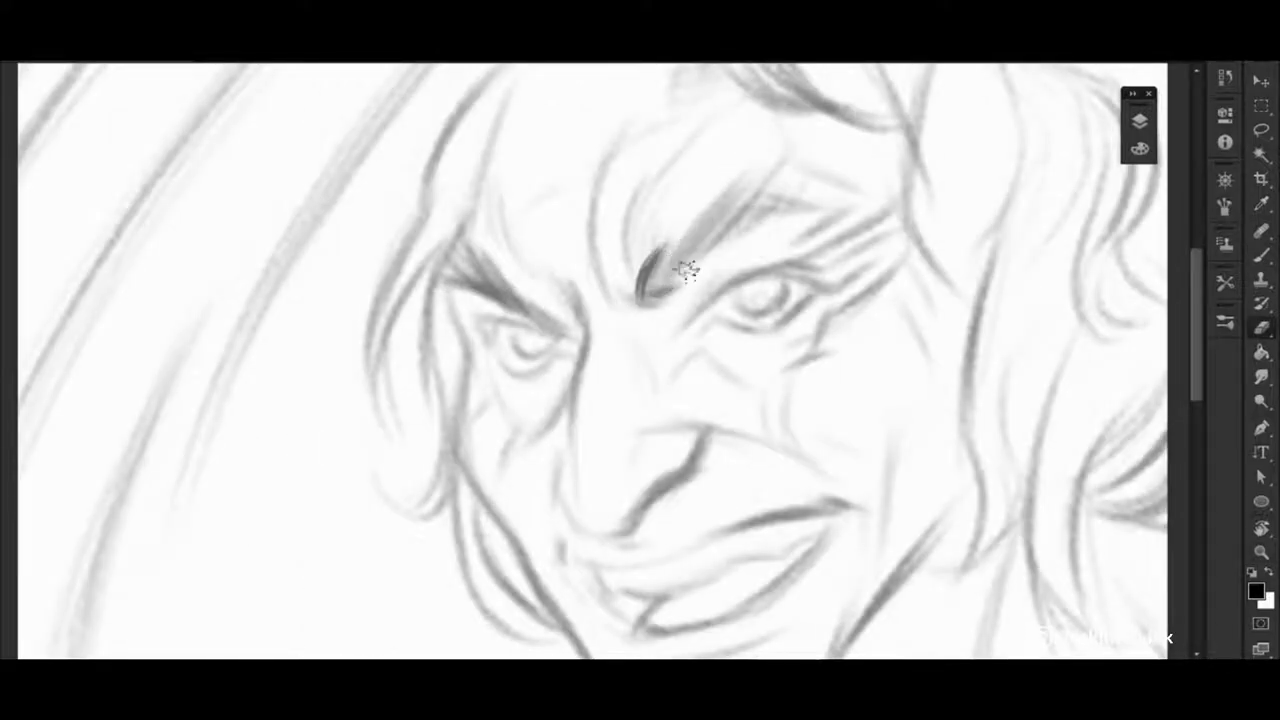
pyautogui.click(1225, 320)
pyautogui.scroll(-3, 1198, 460)
pyautogui.scroll(-3, 1198, 470)
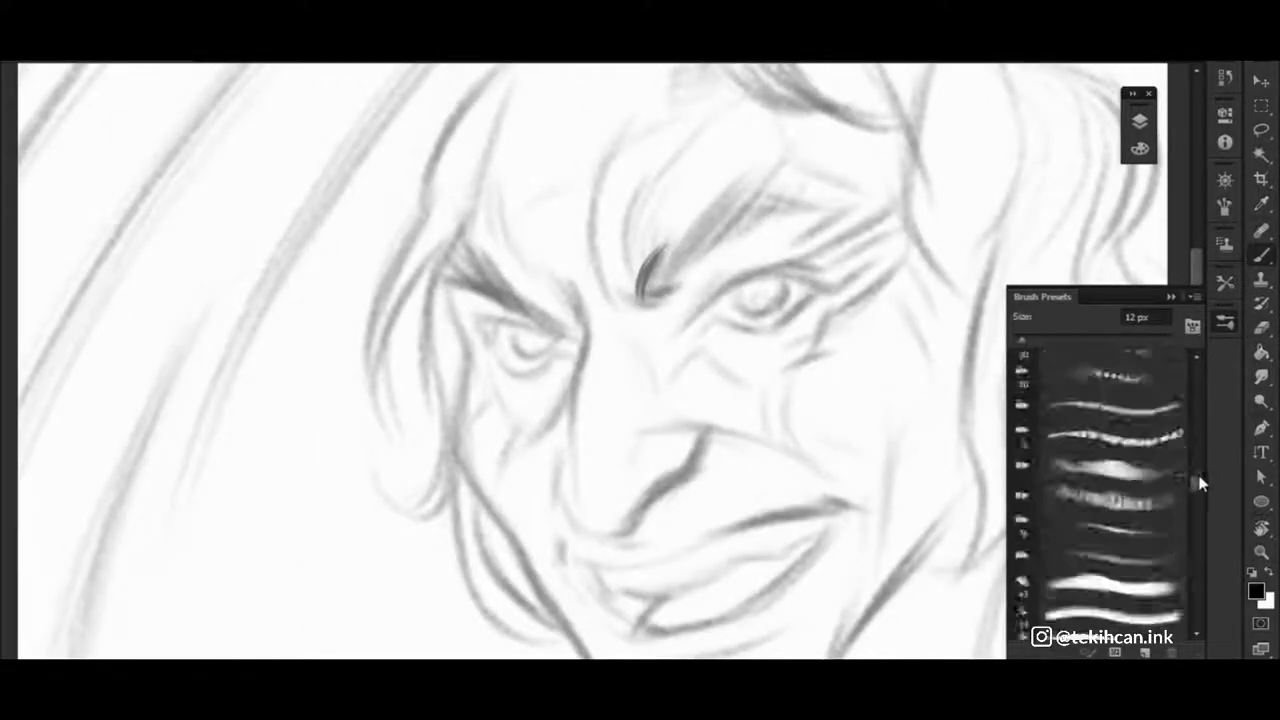
pyautogui.scroll(-2, 1198, 490)
pyautogui.scroll(3, 670, 270)
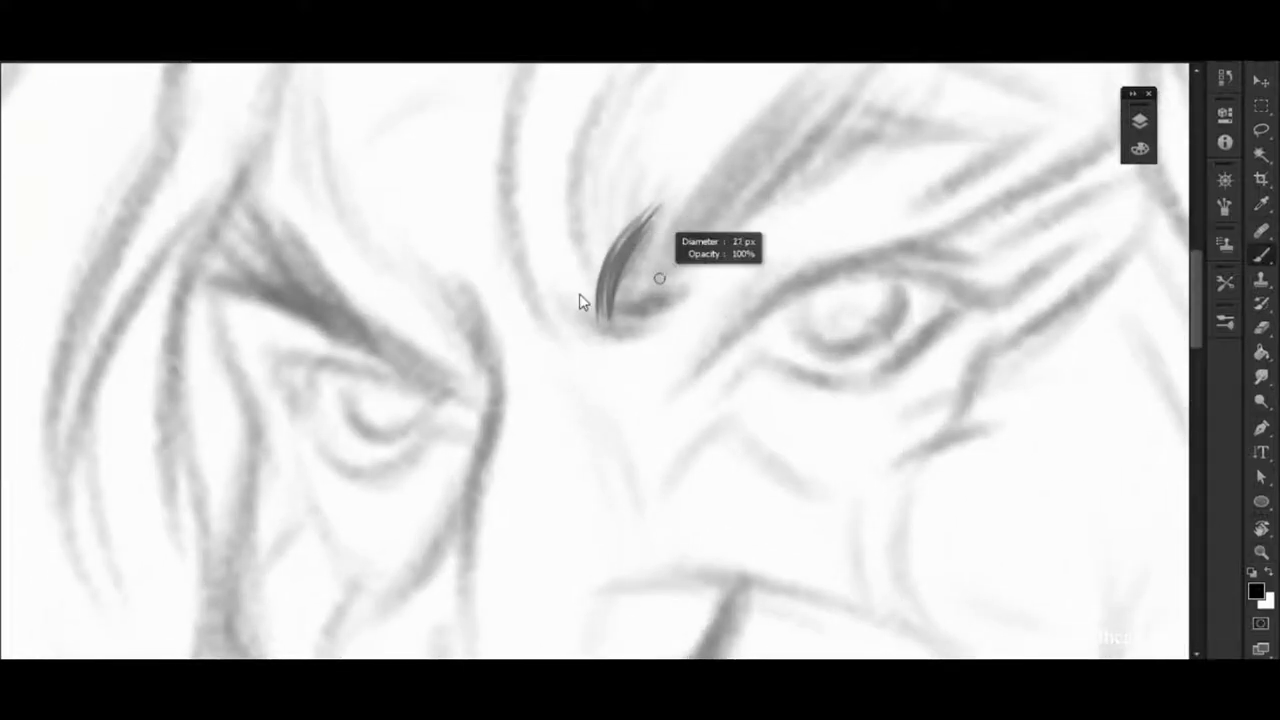
pyautogui.moveTo(598, 322); pyautogui.dragTo(650, 220)
# Paint dense hair-like eyebrow strokes extending up-right to a feathered outer tip
pyautogui.moveTo(622, 270); pyautogui.dragTo(662, 210)
pyautogui.moveTo(600, 320)
pyautogui.mouseDown()
pyautogui.moveTo(670, 205)
pyautogui.moveTo(685, 212)
pyautogui.moveTo(692, 195)
pyautogui.mouseUp()
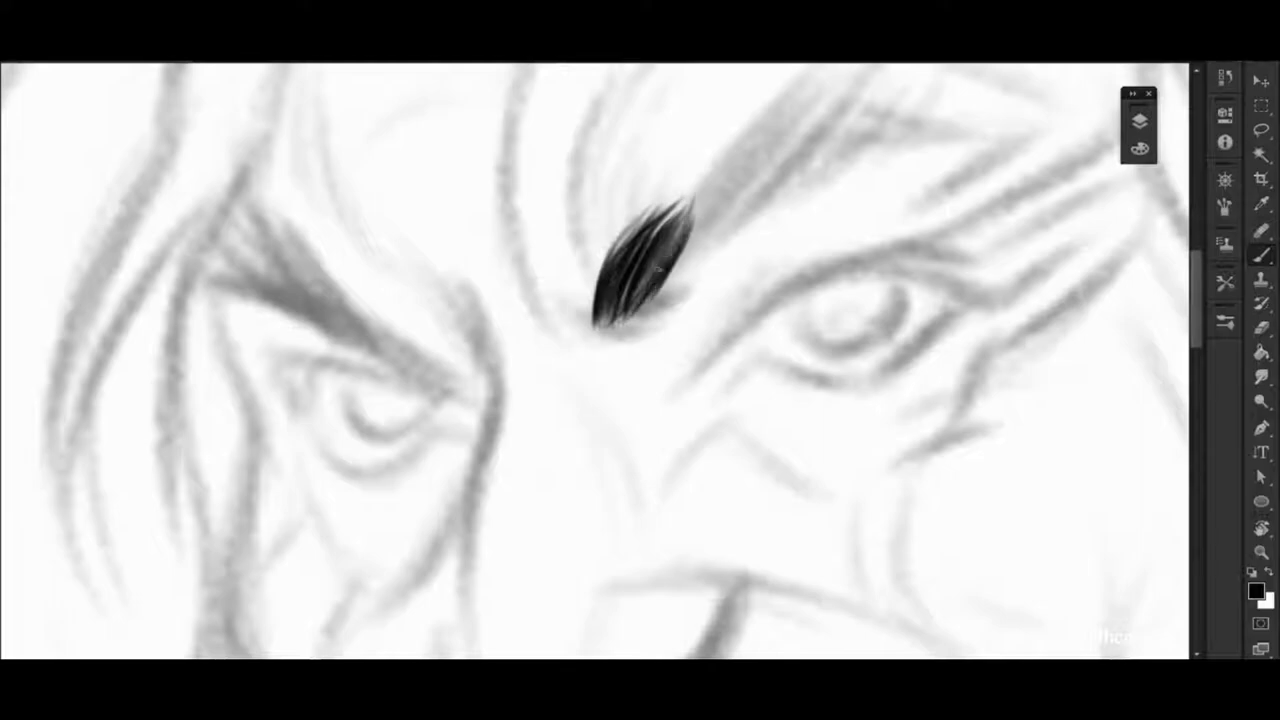
pyautogui.moveTo(660, 282)
pyautogui.mouseDown()
pyautogui.moveTo(722, 152)
pyautogui.moveTo(734, 152)
pyautogui.mouseUp()
pyautogui.moveTo(688, 245)
pyautogui.mouseDown()
pyautogui.moveTo(755, 107)
pyautogui.moveTo(740, 140)
pyautogui.mouseUp()
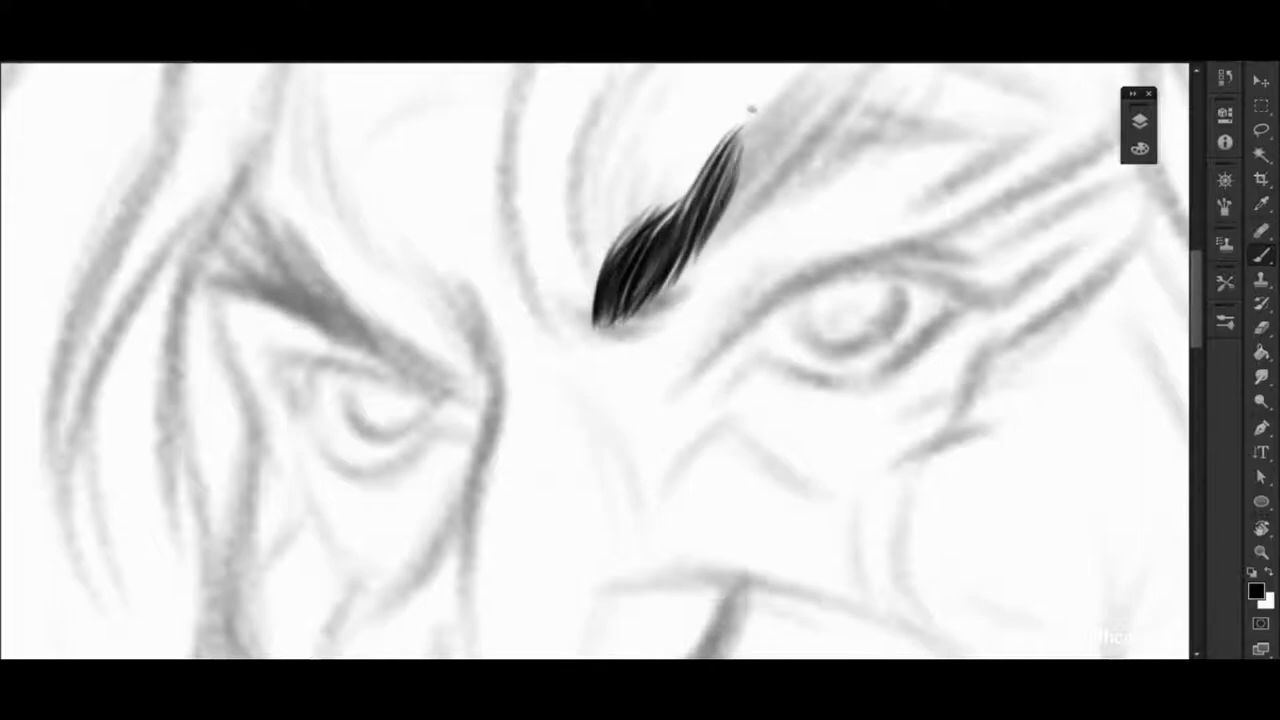
pyautogui.moveTo(720, 230); pyautogui.dragTo(772, 112)
pyautogui.moveTo(618, 310); pyautogui.dragTo(658, 232)
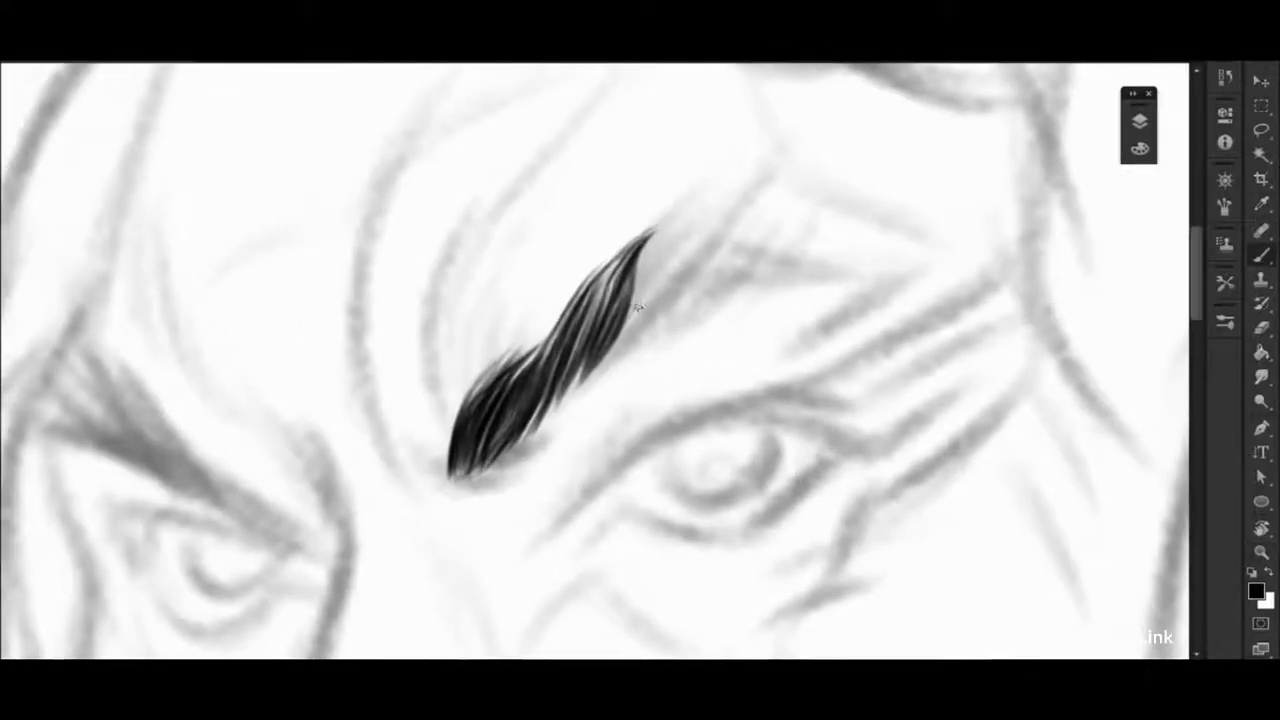
pyautogui.moveTo(645, 330)
pyautogui.mouseDown()
pyautogui.moveTo(688, 222)
pyautogui.moveTo(720, 240)
pyautogui.mouseUp()
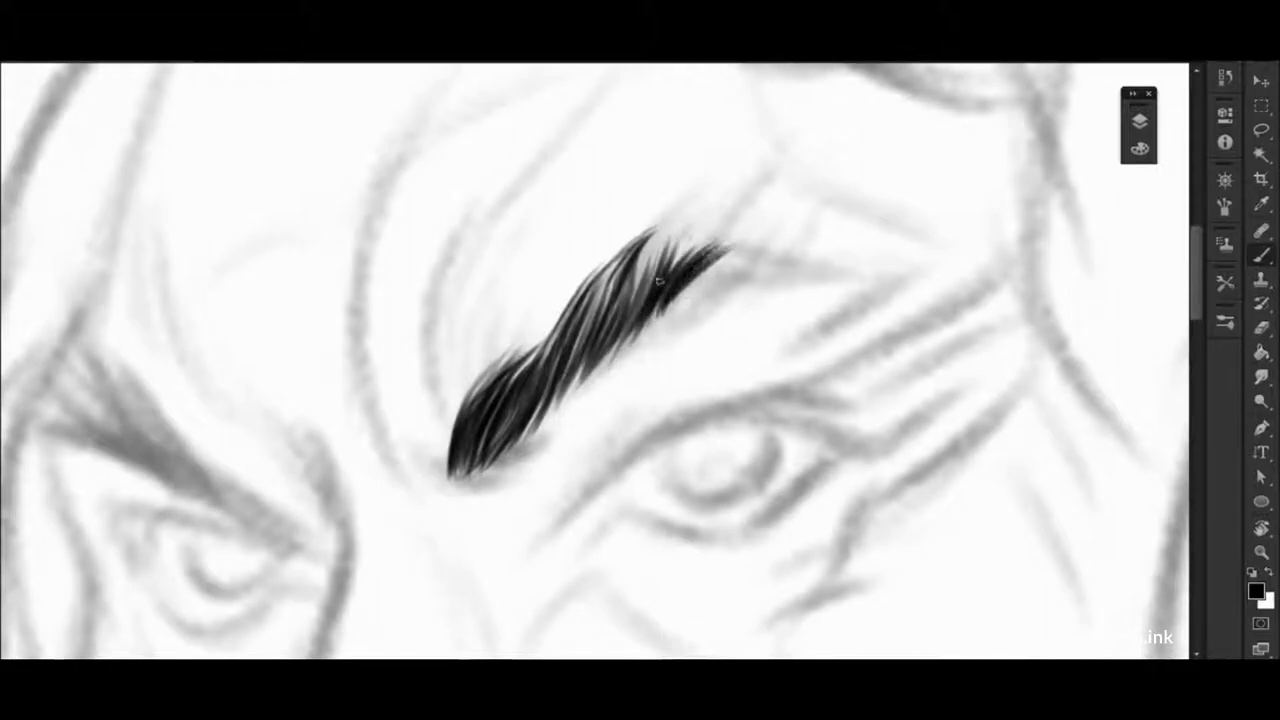
pyautogui.moveTo(650, 288)
pyautogui.mouseDown()
pyautogui.moveTo(702, 218)
pyautogui.moveTo(752, 222)
pyautogui.mouseUp()
pyautogui.moveTo(705, 290)
pyautogui.mouseDown()
pyautogui.moveTo(795, 240)
pyautogui.moveTo(840, 250)
pyautogui.mouseUp()
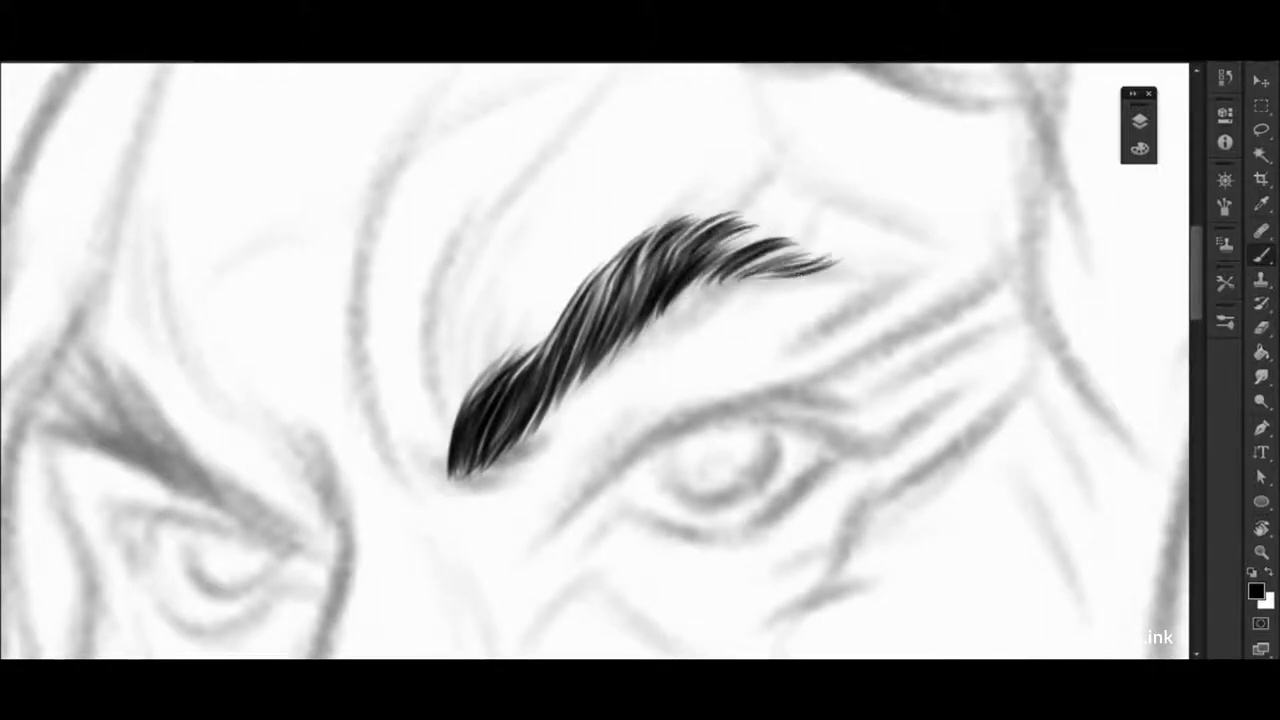
pyautogui.moveTo(724, 262)
pyautogui.mouseDown()
pyautogui.moveTo(836, 238)
pyautogui.moveTo(851, 280)
pyautogui.mouseUp()
# Draw thin upper eyelid lines above the right eye
pyautogui.moveTo(530, 400); pyautogui.dragTo(705, 300)
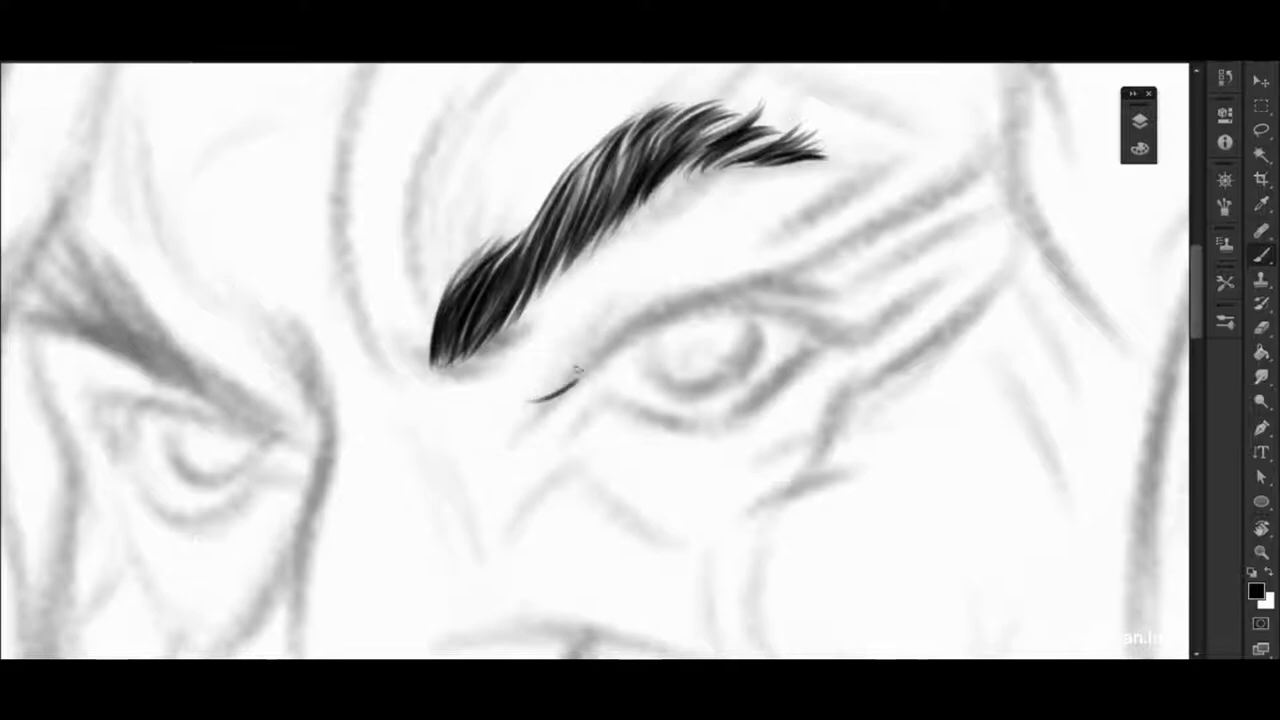
pyautogui.moveTo(612, 335)
pyautogui.mouseDown()
pyautogui.moveTo(720, 295)
pyautogui.moveTo(824, 282)
pyautogui.mouseUp()
pyautogui.moveTo(598, 388); pyautogui.dragTo(724, 310)
pyautogui.keyDown('alt'); pyautogui.click(710, 230); pyautogui.keyUp('alt')
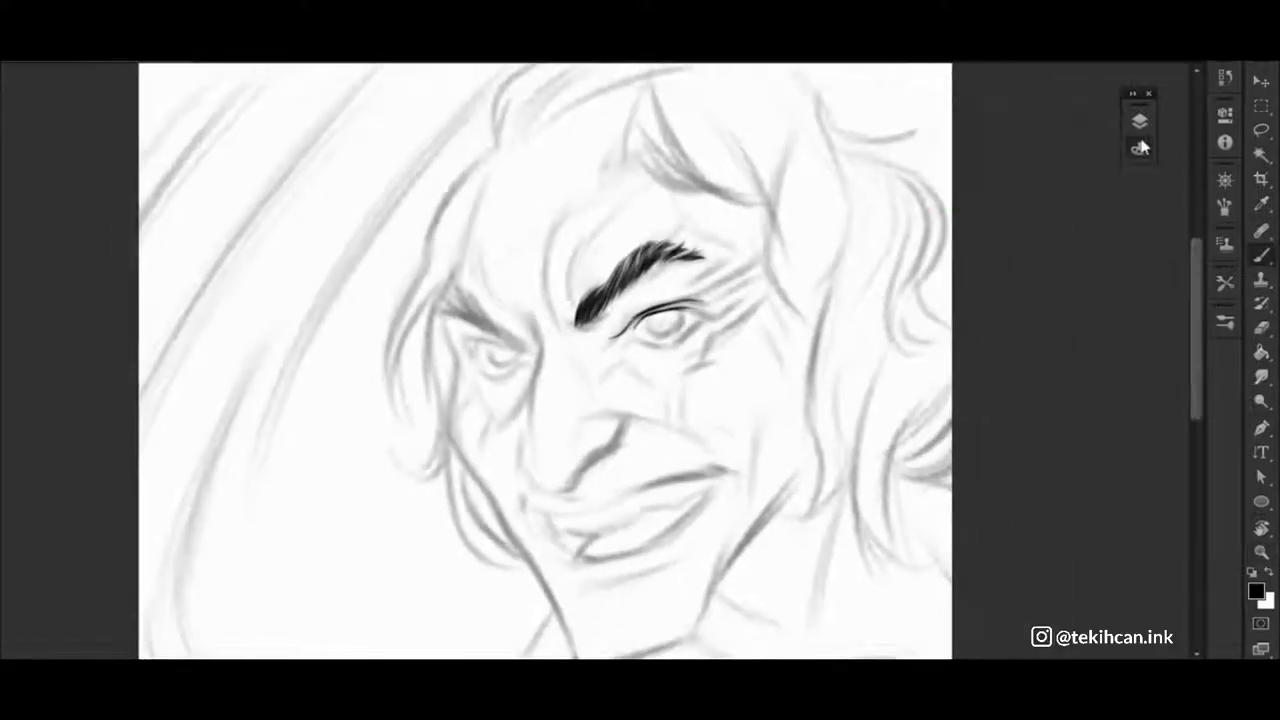
# Hide the ink layer and dismiss the hidden-layer warning
pyautogui.click(1139, 120)
pyautogui.click(926, 218)
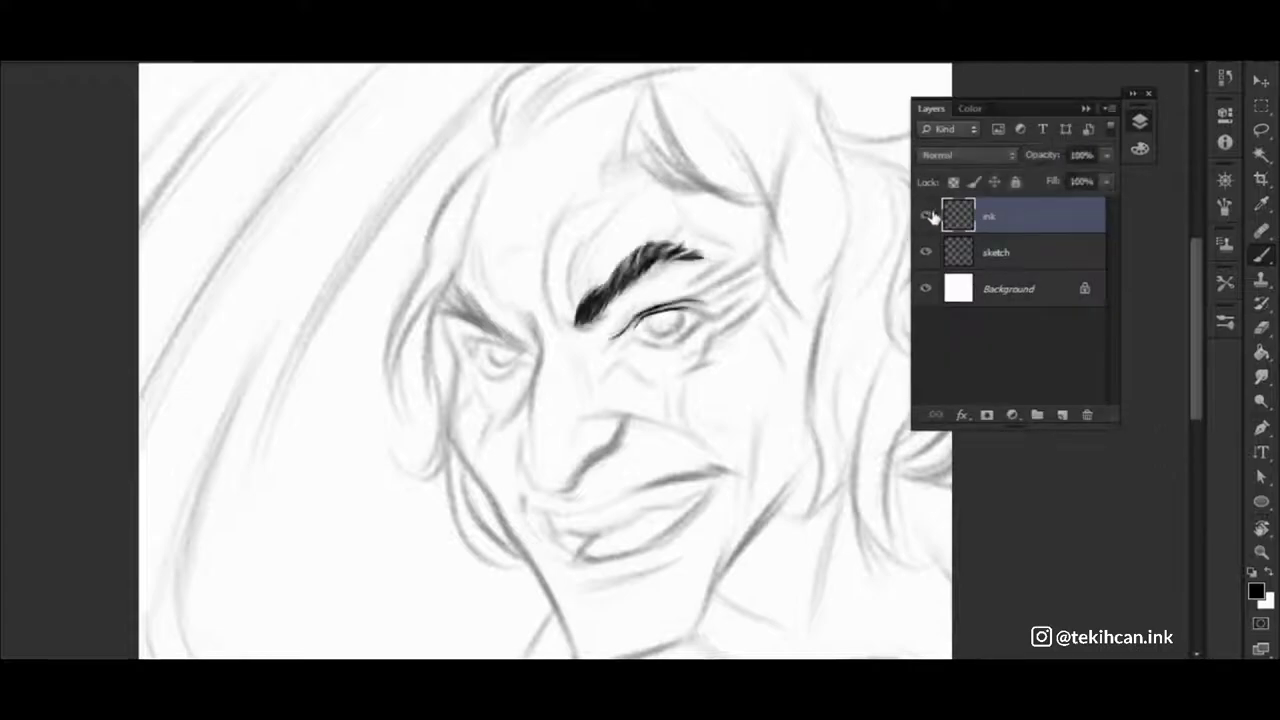
pyautogui.press('e')
pyautogui.click(806, 277)
pyautogui.press('Return')
# On the sketch layer, rework and lighten the eyebrow strokes
pyautogui.click(990, 252)
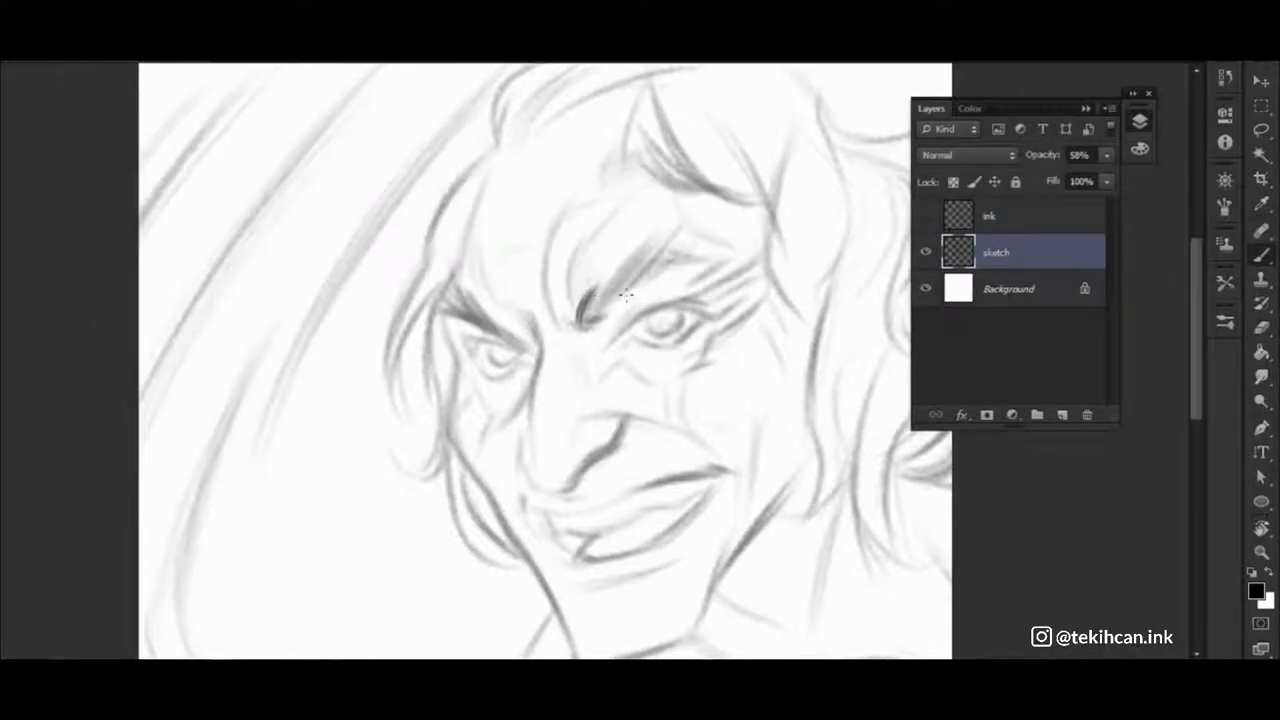
pyautogui.scroll(2, 626, 294)
pyautogui.moveTo(565, 322); pyautogui.dragTo(551, 314)
pyautogui.moveTo(538, 375); pyautogui.dragTo(602, 333)
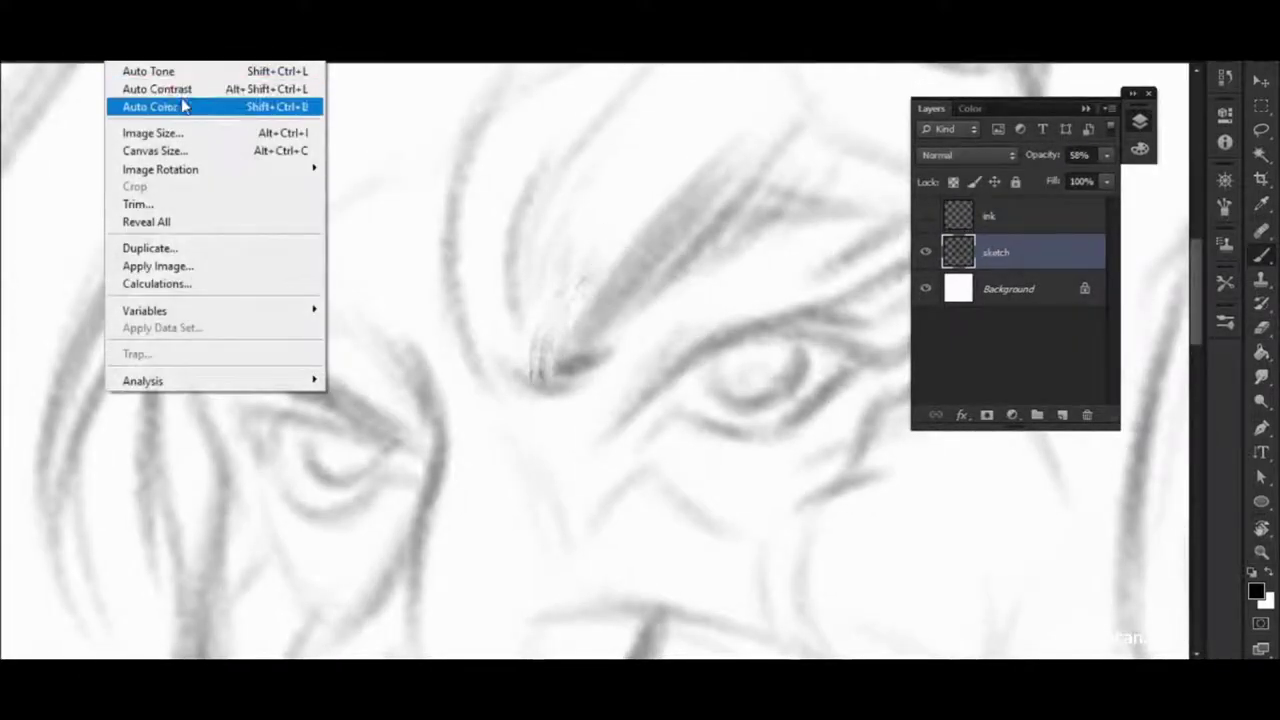
# Resize the image to 1600 px wide, then hatch the eyebrow on the sketch
pyautogui.click(160, 131)
pyautogui.write('1600')
pyautogui.click(897, 140)
pyautogui.click(778, 216)
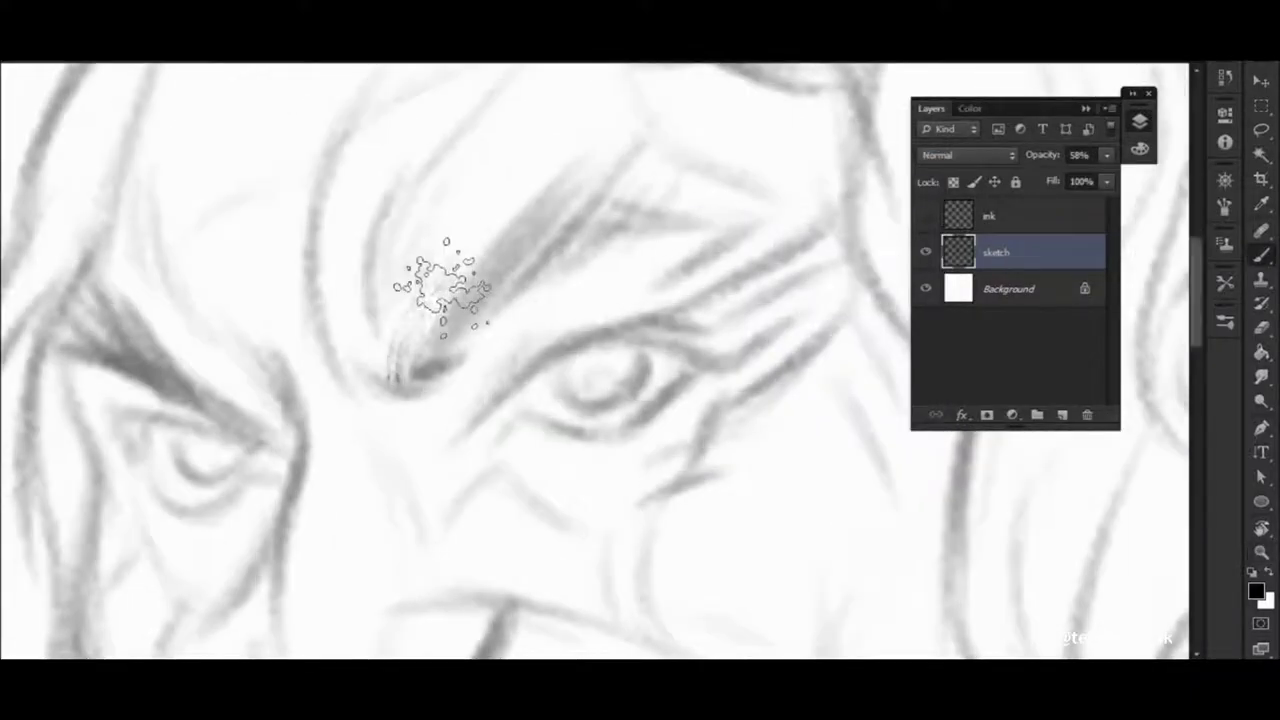
pyautogui.moveTo(440, 295)
pyautogui.mouseDown()
pyautogui.moveTo(395, 378)
pyautogui.moveTo(410, 375)
pyautogui.mouseUp()
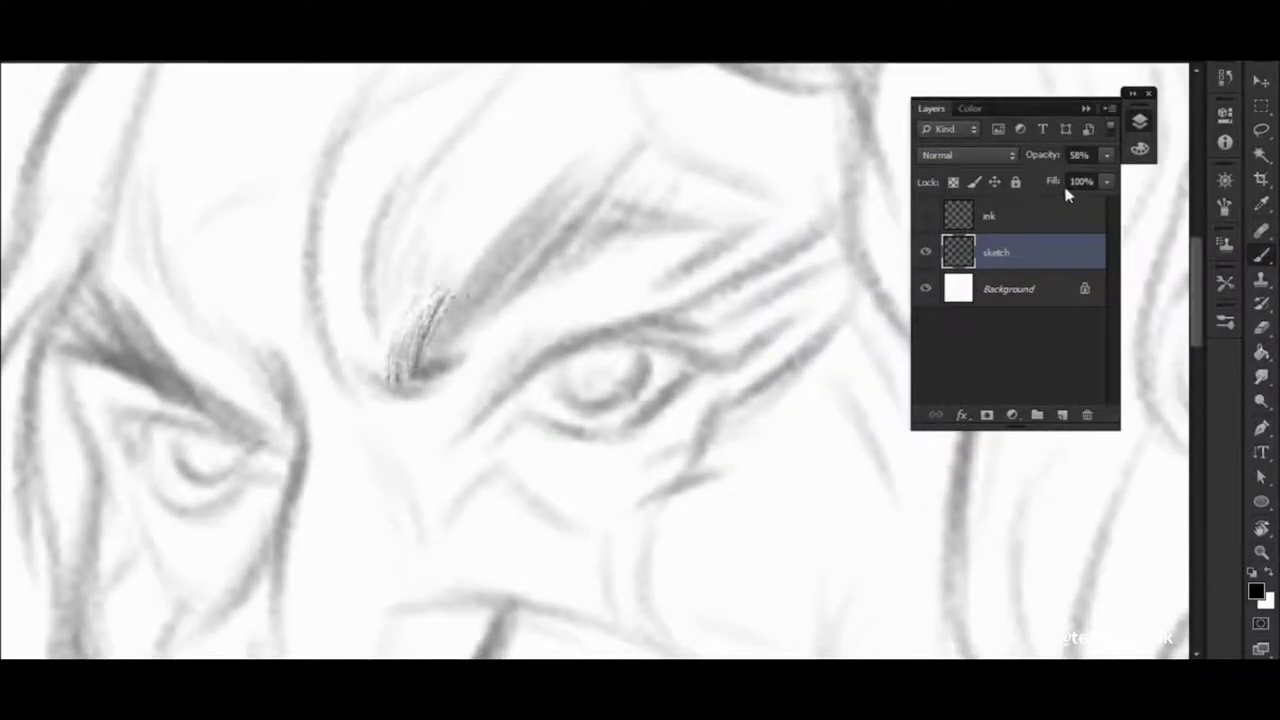
# Duplicate the sketch layer, add Layers 1 and 2, and start a dark stroke beside the eyebrow
pyautogui.click(1060, 417)
pyautogui.moveTo(1046, 288); pyautogui.dragTo(1062, 414)
pyautogui.click(1000, 252)
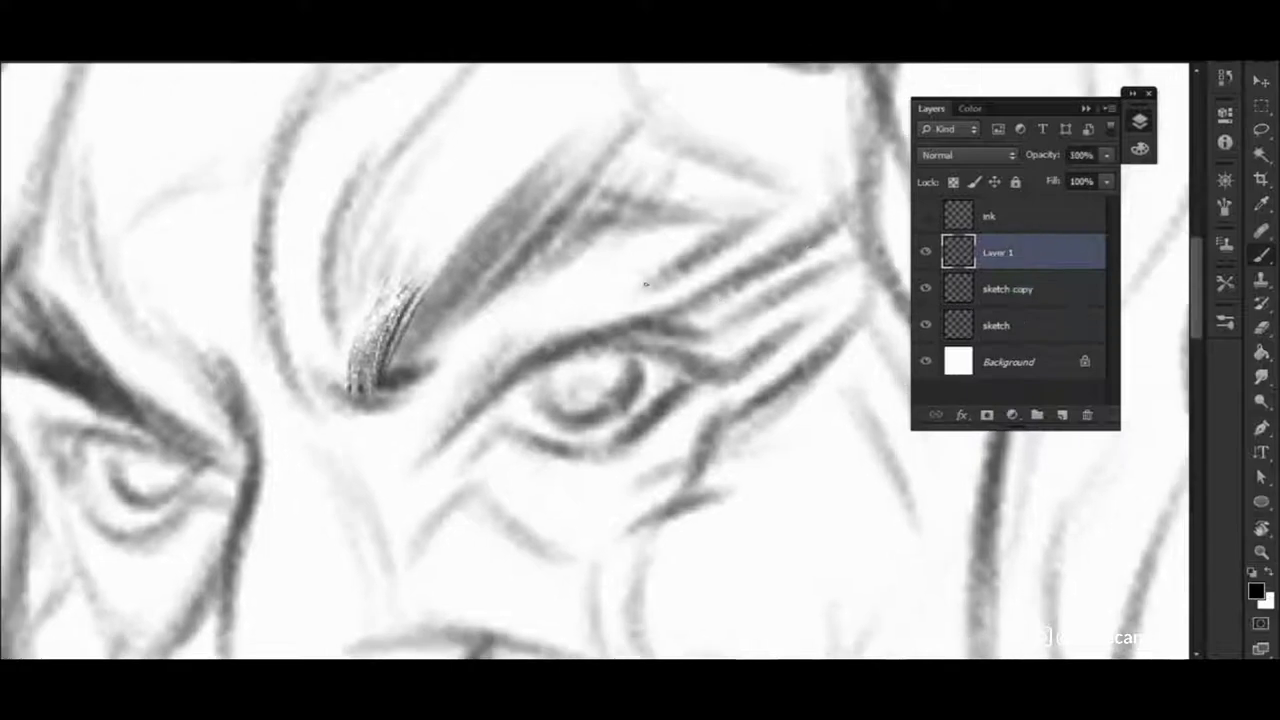
pyautogui.click(1062, 414)
pyautogui.moveTo(362, 130); pyautogui.dragTo(338, 310)
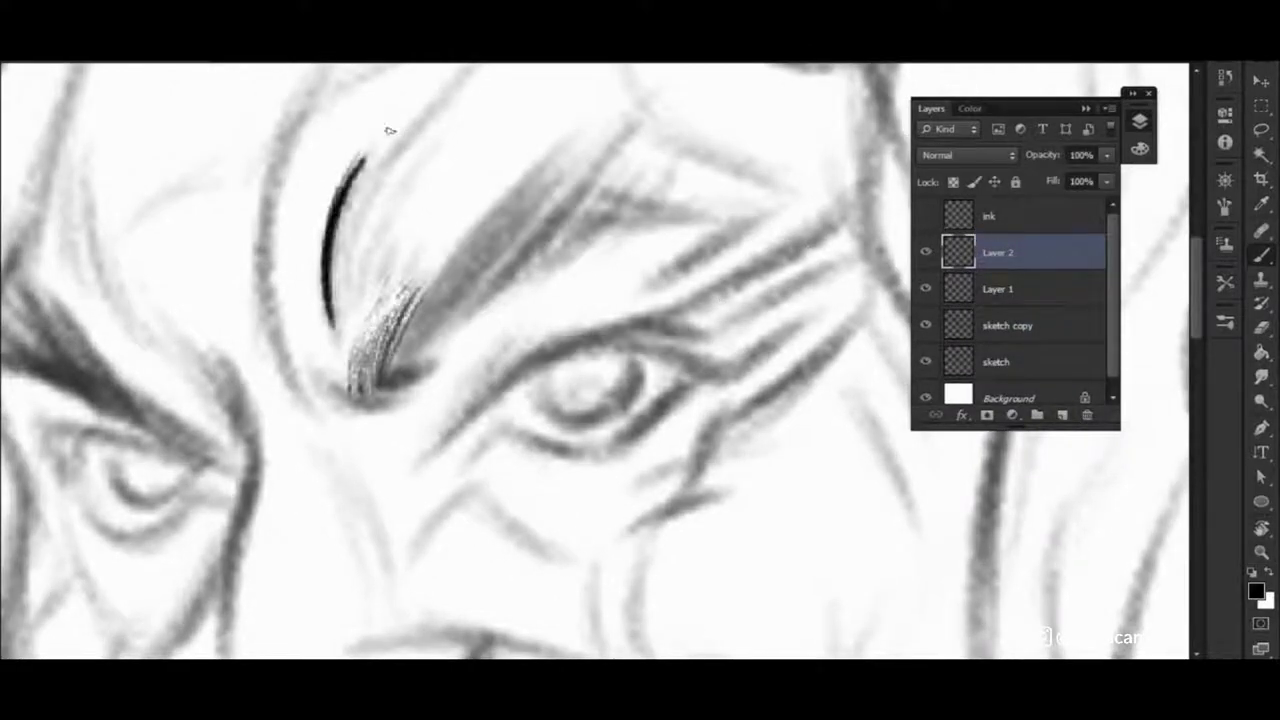
# Undo the stray stroke and cancel the Image Size dialog without resizing
pyautogui.hotkey('ctrl', 'z')
pyautogui.click(140, 50)
pyautogui.click(152, 132)
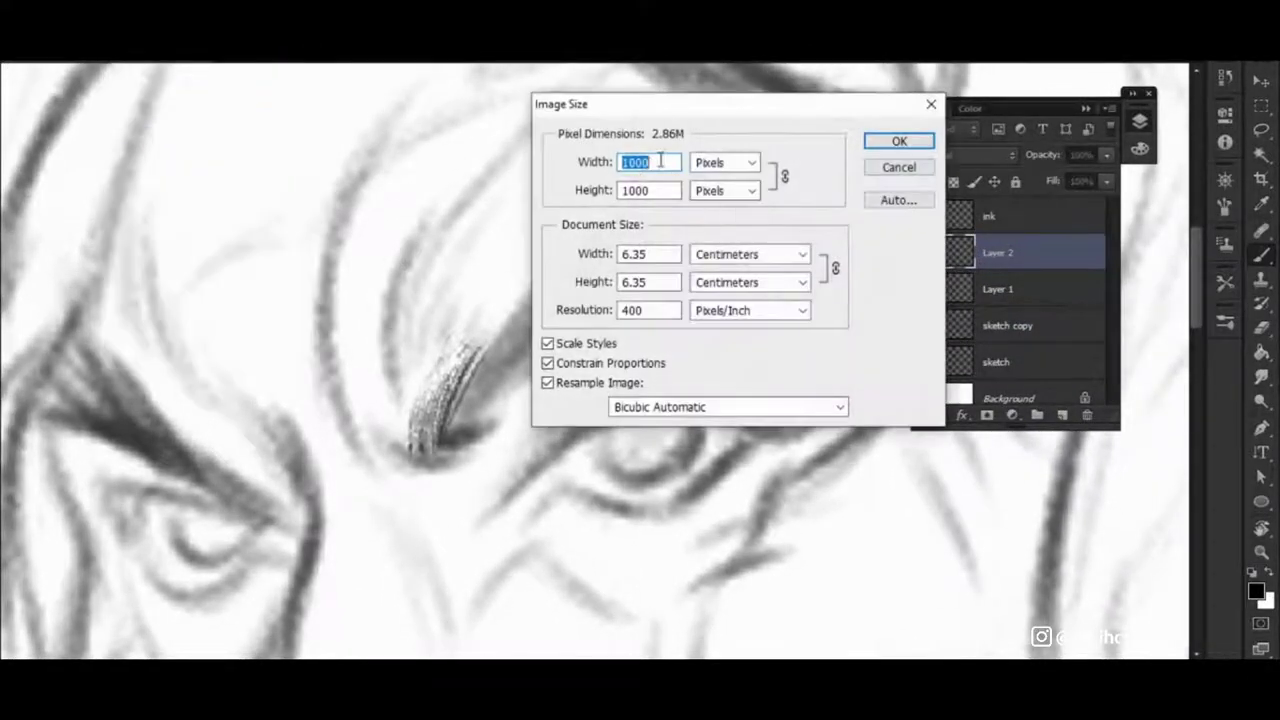
pyautogui.write('1')
pyautogui.press('Escape')
pyautogui.keyDown('alt'); pyautogui.click(671, 331); pyautogui.keyUp('alt')
# With a larger brush, start the right eyebrow in black from its inner end
pyautogui.press('b')
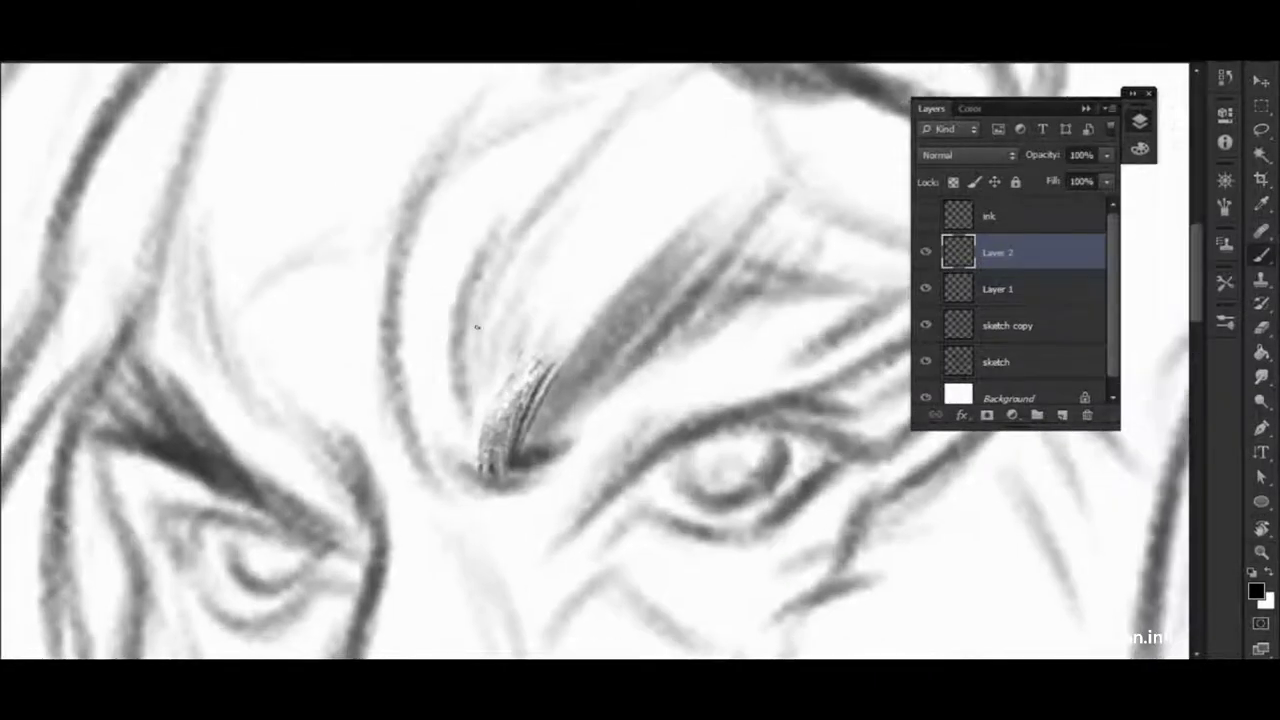
pyautogui.moveTo(490, 240); pyautogui.dragTo(453, 378)
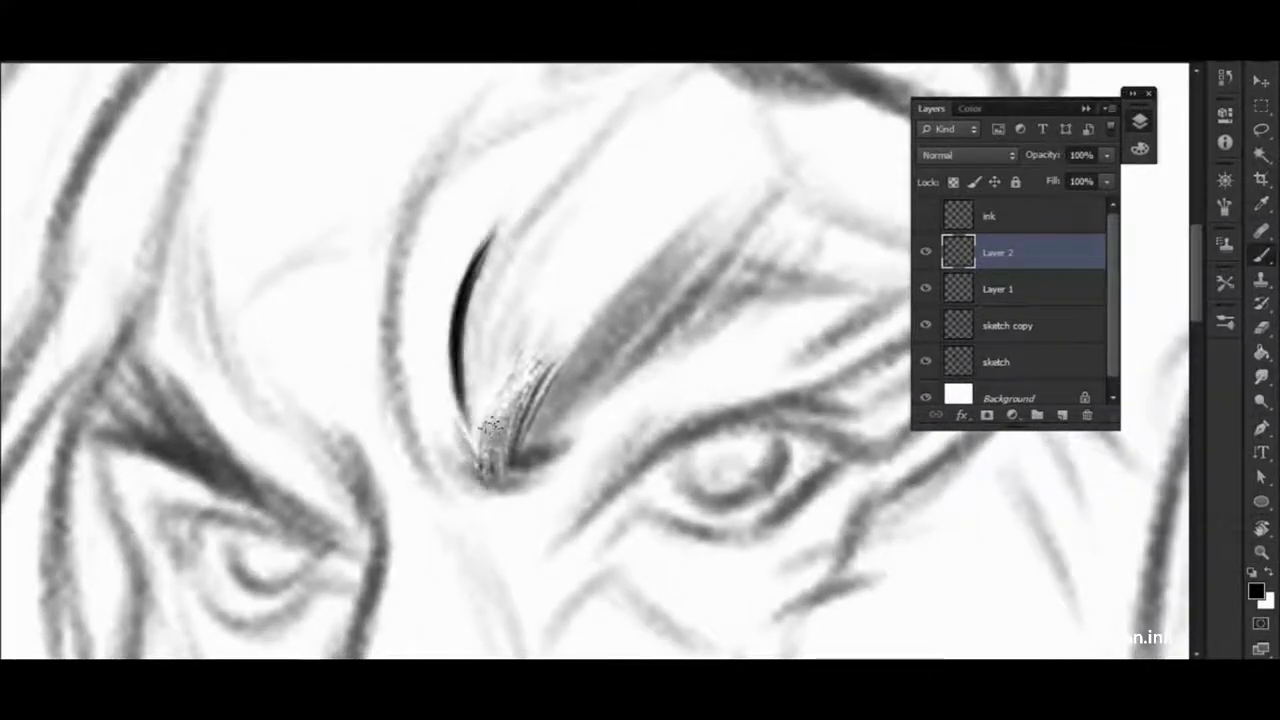
pyautogui.keyDown('alt'); pyautogui.rightClick(462, 443); pyautogui.keyUp('alt')
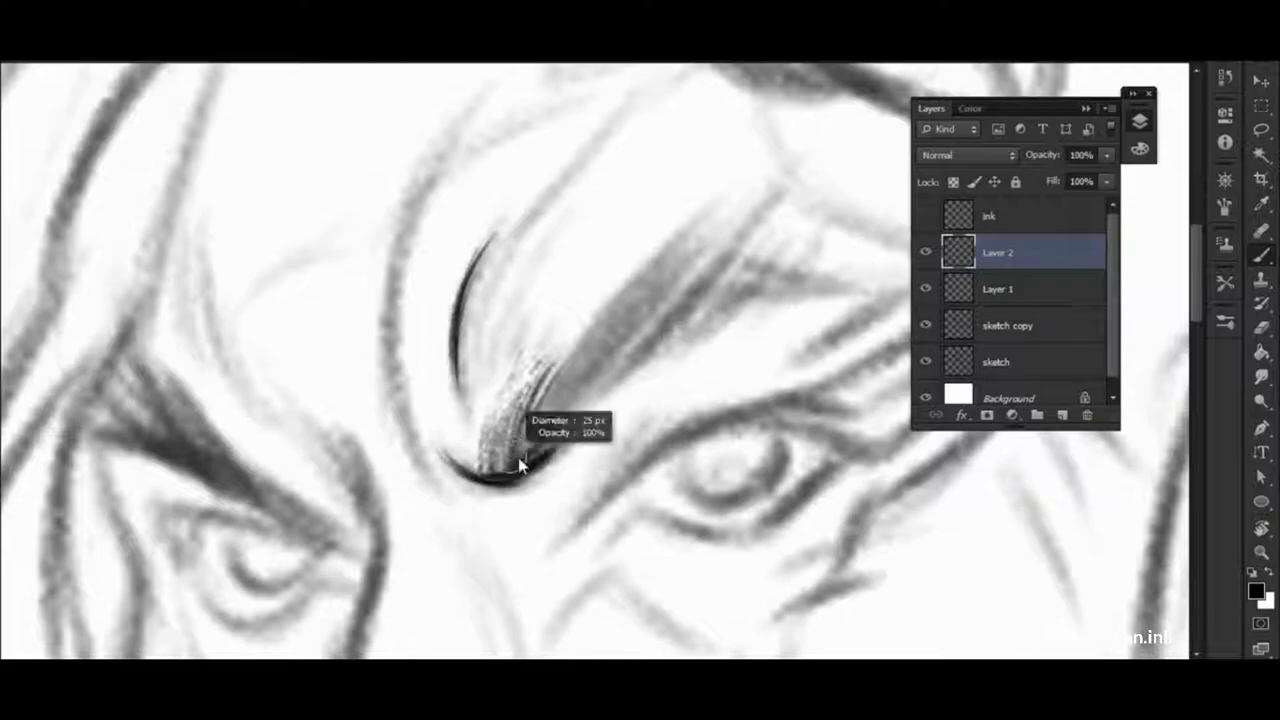
pyautogui.moveTo(455, 470); pyautogui.dragTo(630, 325)
pyautogui.moveTo(590, 400); pyautogui.dragTo(700, 240)
# Extend the right brow outward, ink the left brow, and line the right eye's lids
pyautogui.moveTo(650, 320); pyautogui.dragTo(750, 250)
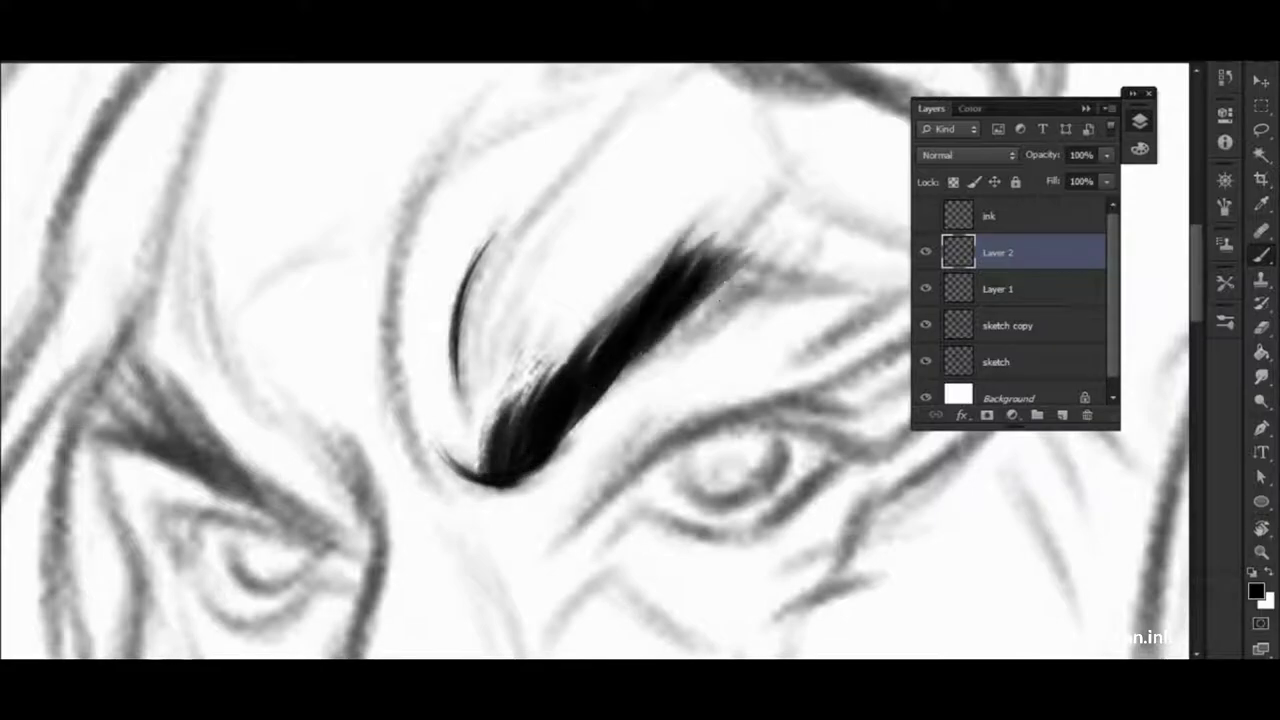
pyautogui.moveTo(600, 400); pyautogui.dragTo(790, 235)
pyautogui.moveTo(730, 310); pyautogui.dragTo(830, 250)
pyautogui.moveTo(340, 300)
pyautogui.mouseDown()
pyautogui.moveTo(455, 390)
pyautogui.moveTo(523, 390)
pyautogui.moveTo(575, 475)
pyautogui.moveTo(580, 334)
pyautogui.mouseUp()
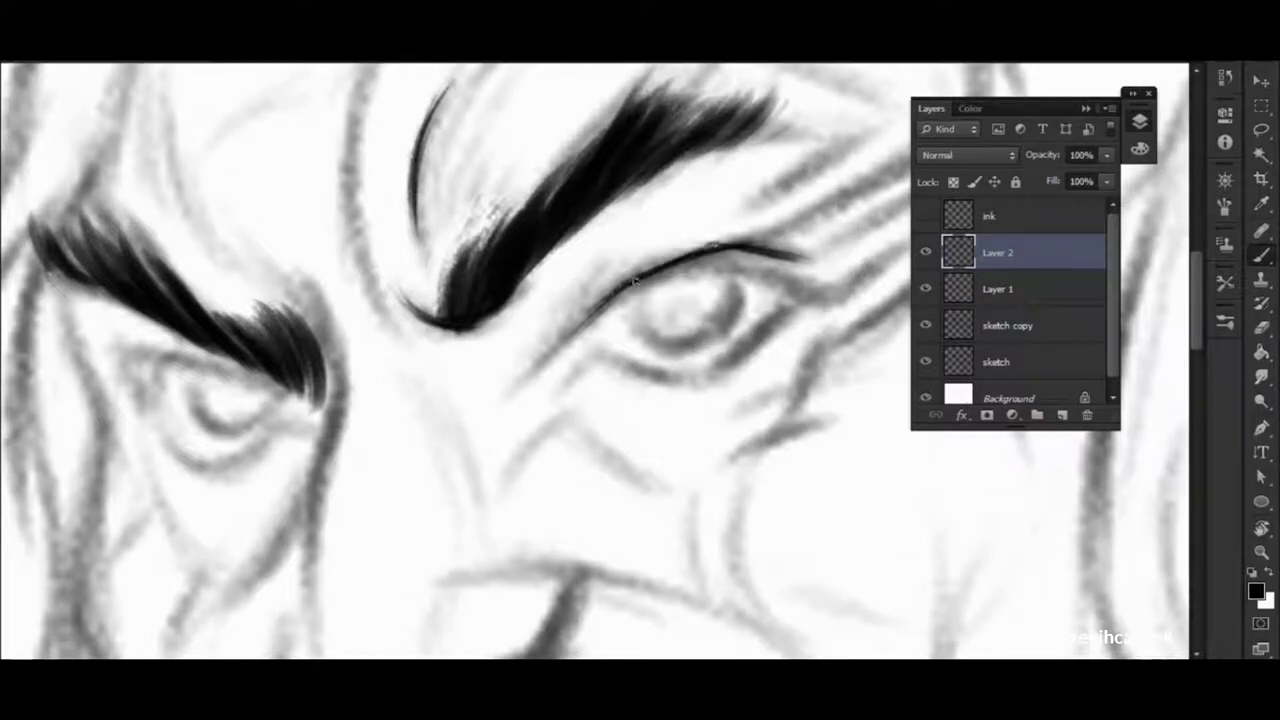
pyautogui.moveTo(650, 250)
pyautogui.mouseDown()
pyautogui.moveTo(790, 262)
pyautogui.moveTo(826, 292)
pyautogui.moveTo(728, 360)
pyautogui.mouseUp()
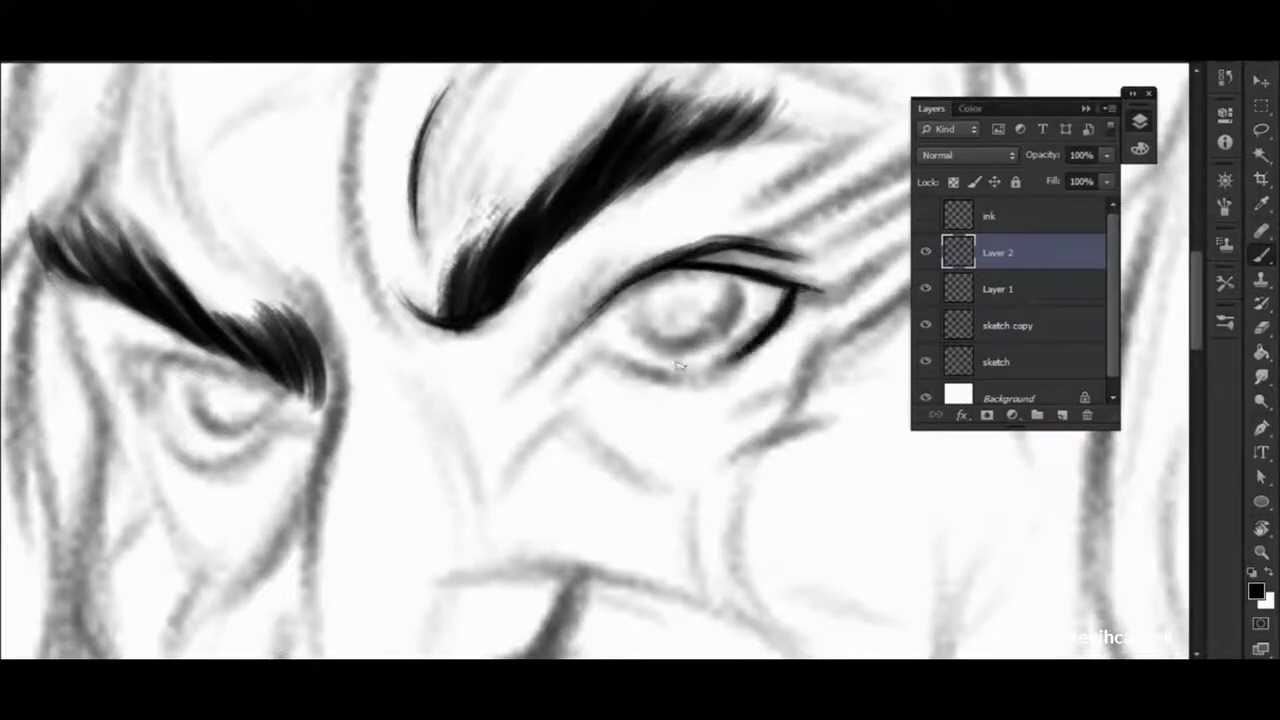
# Hide the inked layers and add a new Layer 3 above Layer 1
pyautogui.scroll(-5, 894, 251)
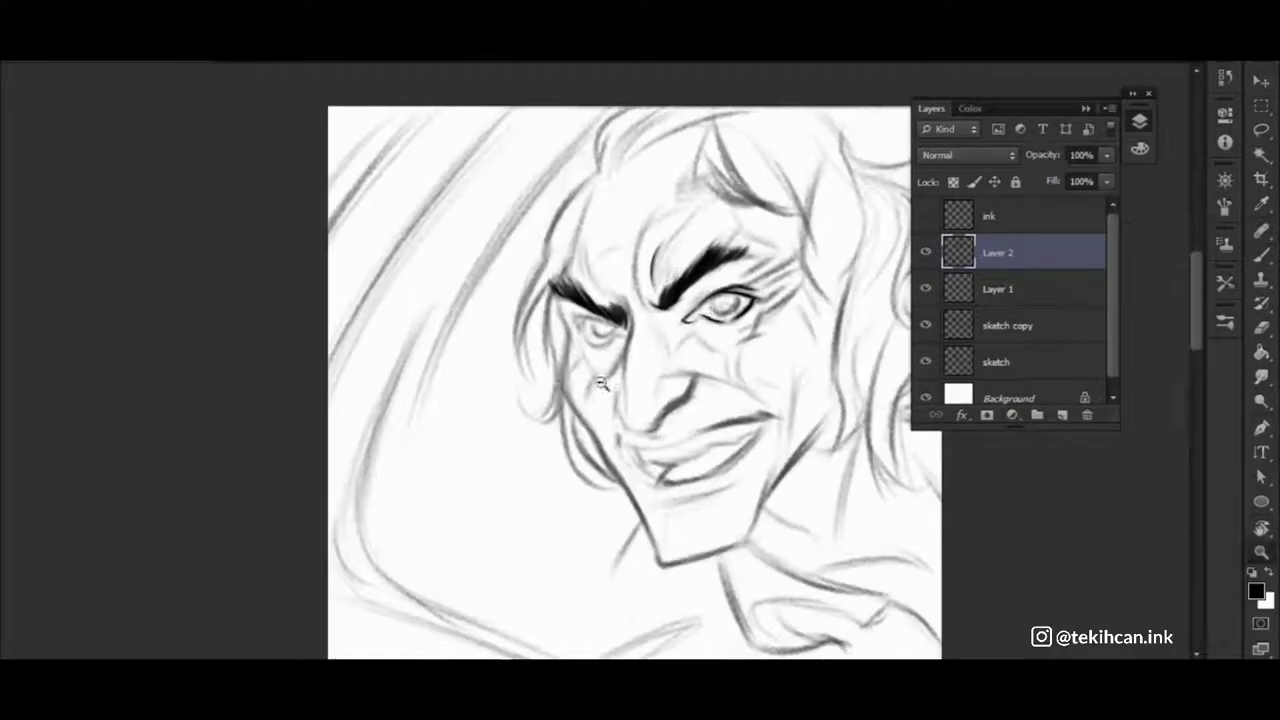
pyautogui.scroll(2, 894, 251)
pyautogui.scroll(1, 930, 327)
pyautogui.scroll(-5, 930, 327)
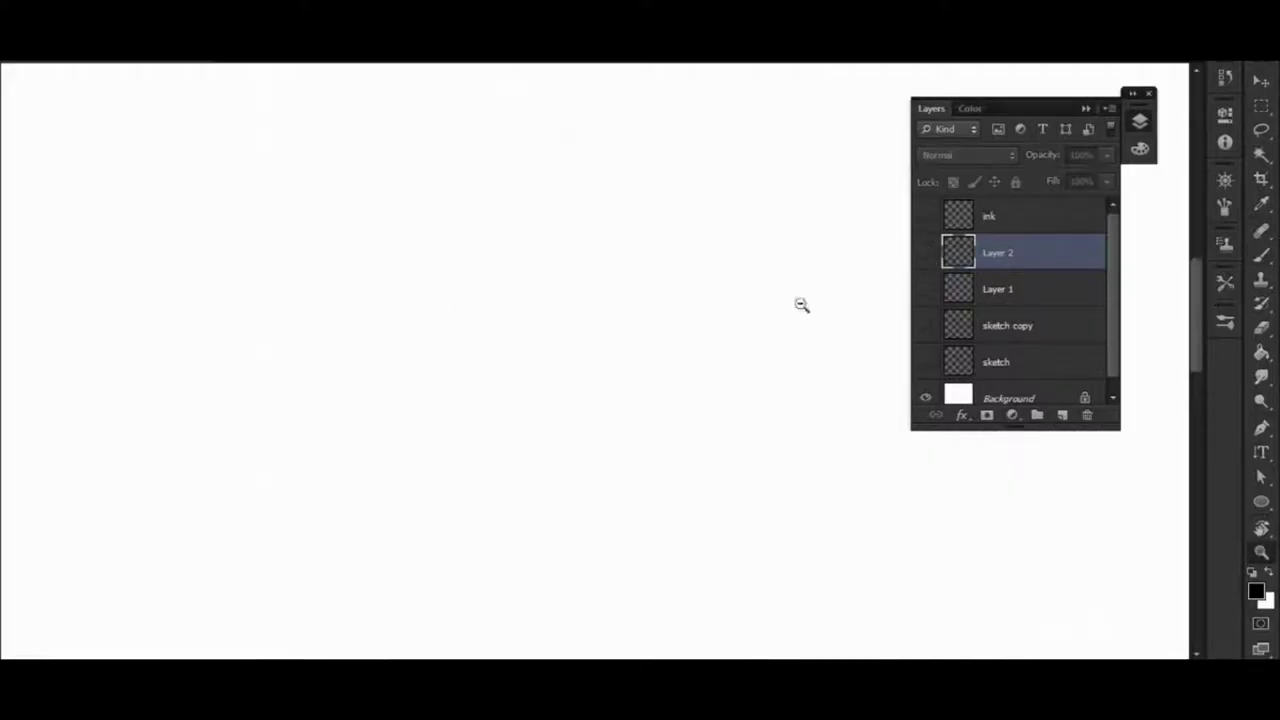
pyautogui.keyDown('alt'); pyautogui.click(925, 325); pyautogui.keyUp('alt')
pyautogui.click(1024, 288)
pyautogui.click(1062, 414)
# Open Image Size, try a value of 100, and cancel without resizing
pyautogui.scroll(3, 690, 200)
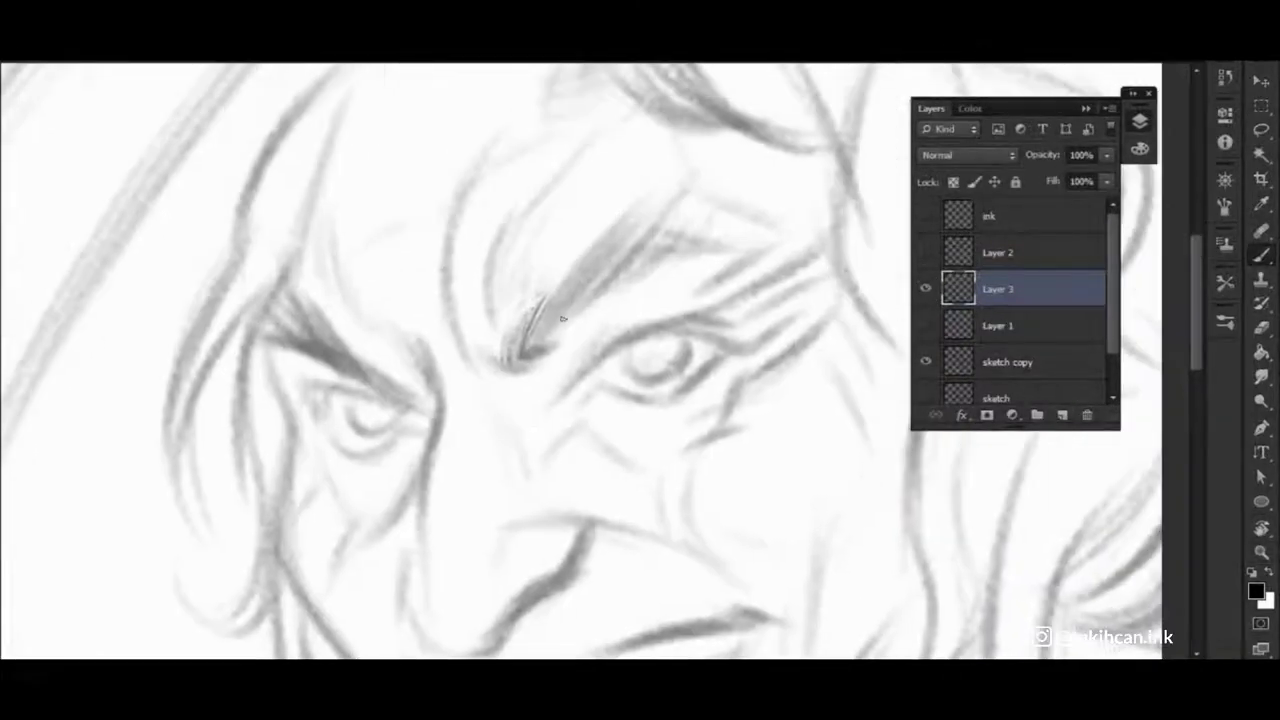
pyautogui.scroll(2, 690, 200)
pyautogui.hotkey('ctrl', 'alt', 'i')
pyautogui.write('100')
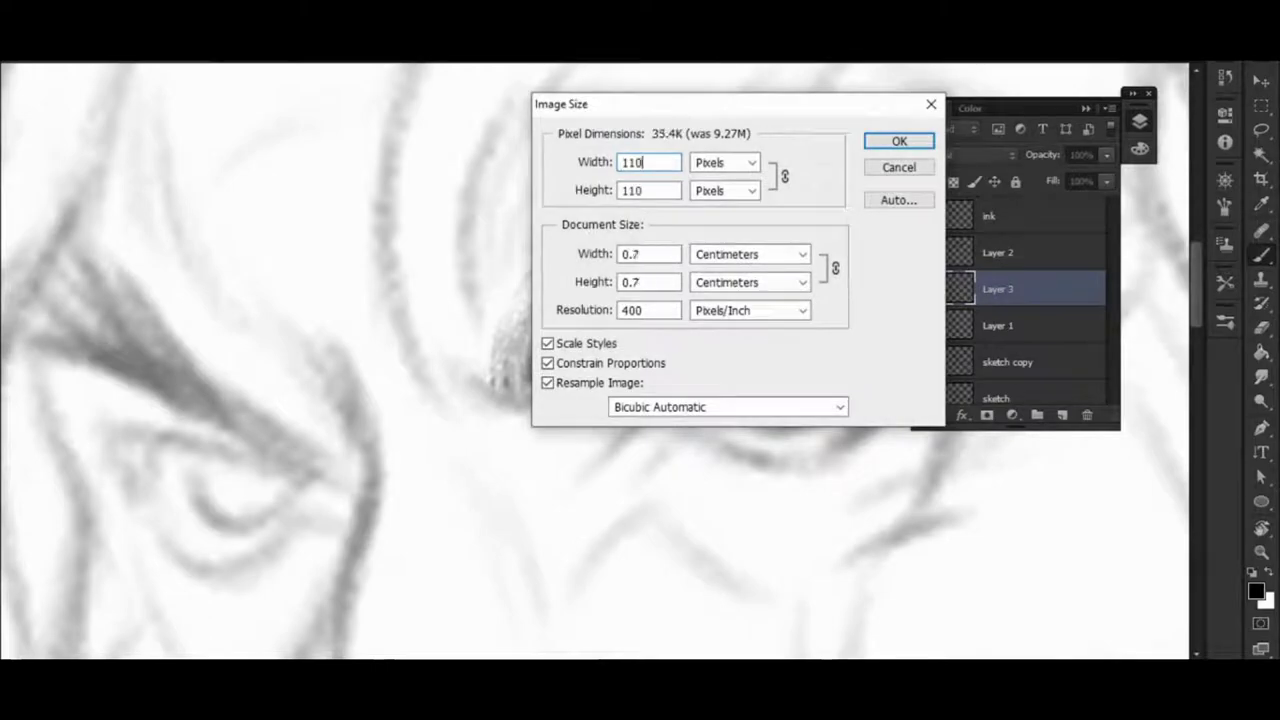
pyautogui.press('BackSpace')
pyautogui.press('BackSpace')
pyautogui.press('Escape')
# Paint feathery black hatching along the right brow on Layer 3
pyautogui.scroll(-5, 534, 323)
pyautogui.scroll(3, 400, 310)
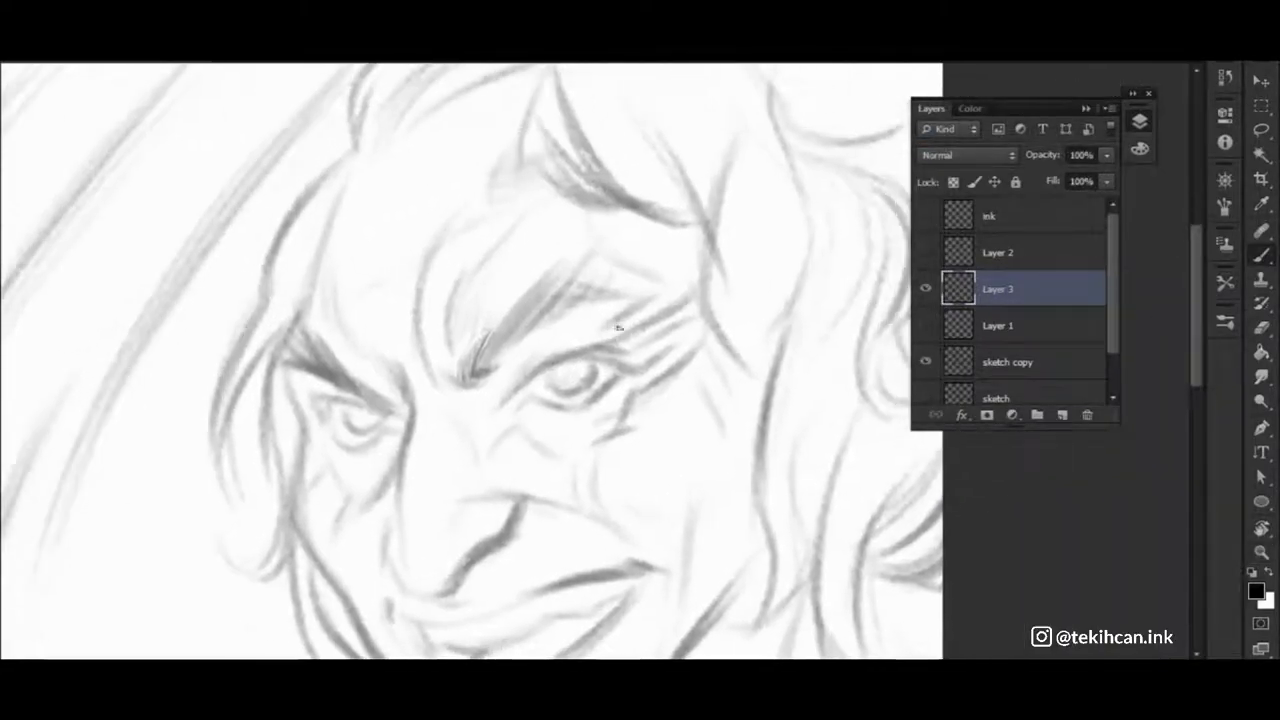
pyautogui.scroll(2, 379, 315)
pyautogui.scroll(-5, 380, 248)
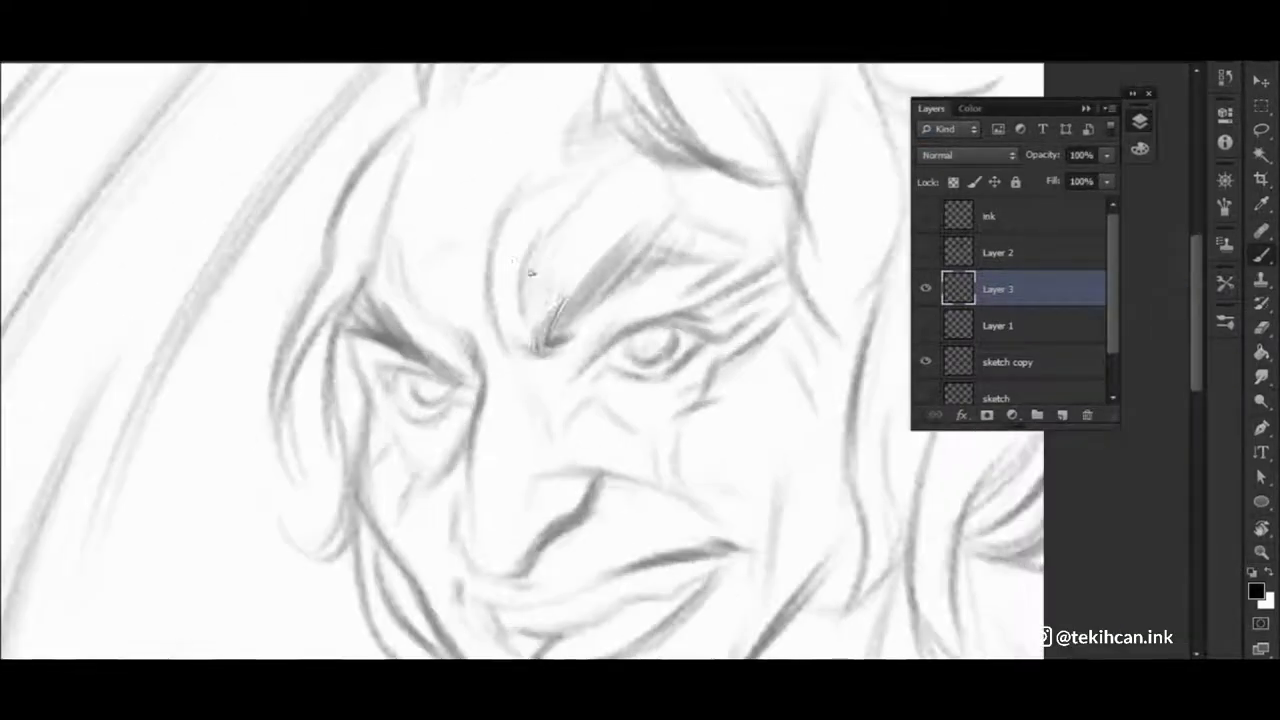
pyautogui.scroll(1, 480, 300)
pyautogui.scroll(2, 490, 250)
pyautogui.moveTo(490, 145)
pyautogui.mouseDown()
pyautogui.moveTo(541, 404)
pyautogui.moveTo(600, 312)
pyautogui.mouseUp()
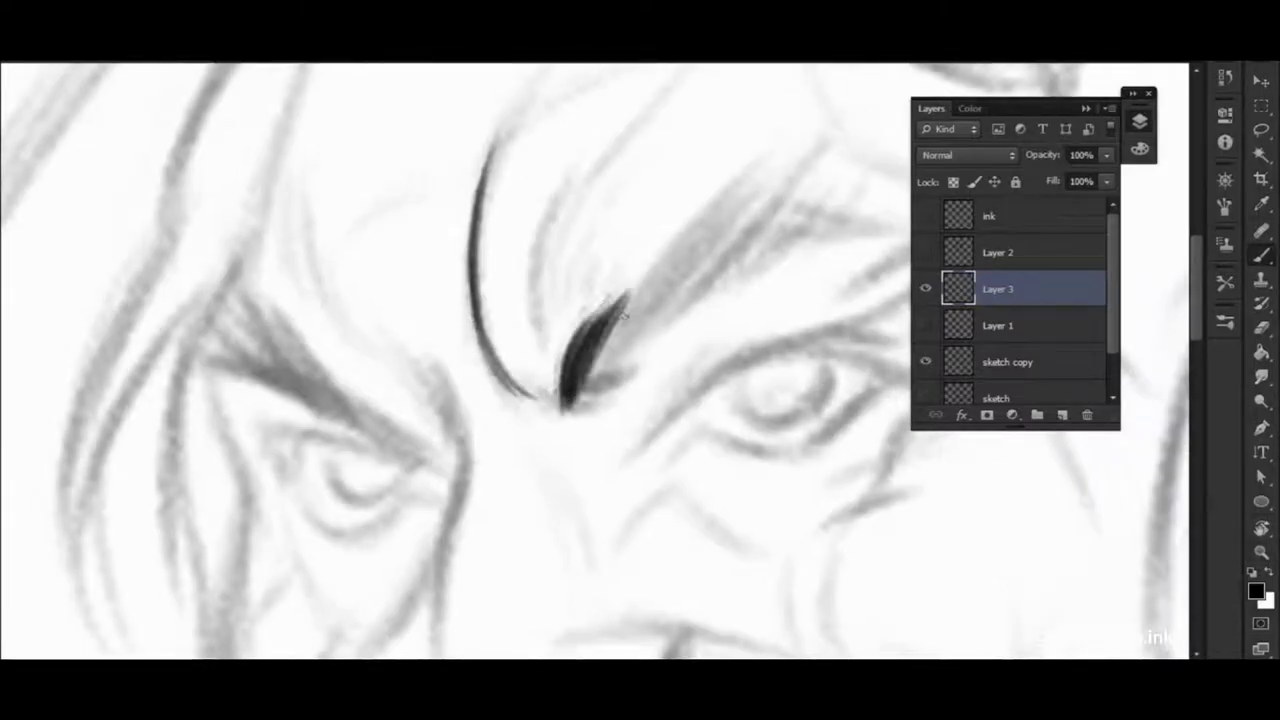
pyautogui.moveTo(555, 395); pyautogui.dragTo(640, 295)
pyautogui.moveTo(551, 371)
pyautogui.mouseDown()
pyautogui.moveTo(671, 271)
pyautogui.moveTo(451, 286)
pyautogui.mouseUp()
pyautogui.moveTo(451, 286)
pyautogui.mouseDown()
pyautogui.moveTo(591, 224)
pyautogui.moveTo(460, 320)
pyautogui.moveTo(615, 215)
pyautogui.mouseUp()
# Hatch the left brow, add strokes near the right eye, then hide Layer 3
pyautogui.scroll(-5, 560, 300)
pyautogui.scroll(4, 570, 300)
pyautogui.moveTo(300, 310); pyautogui.dragTo(430, 390)
pyautogui.scroll(-3, 560, 300)
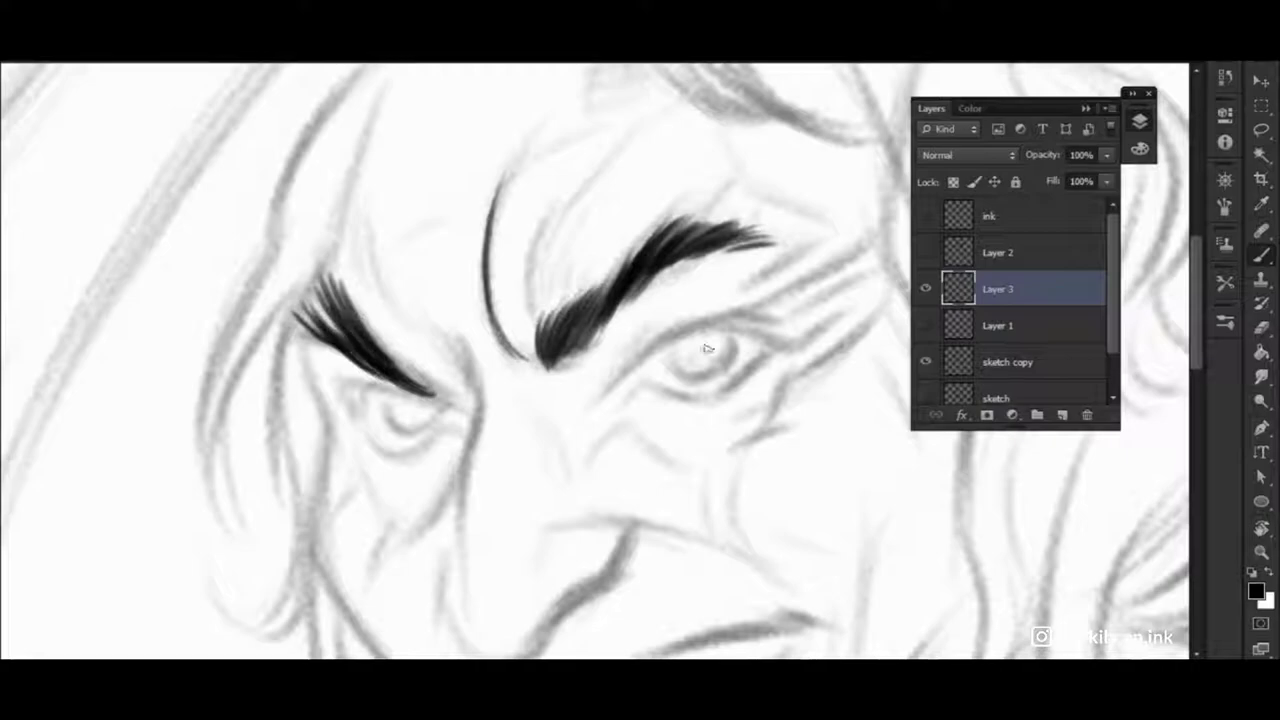
pyautogui.moveTo(640, 350)
pyautogui.mouseDown()
pyautogui.moveTo(740, 330)
pyautogui.moveTo(730, 380)
pyautogui.mouseUp()
pyautogui.scroll(4, 560, 300)
pyautogui.click(925, 288)
# Duplicate the sketch copy layer, then undo the extra duplicates
pyautogui.hotkey('ctrl', '0')
pyautogui.click(1007, 362)
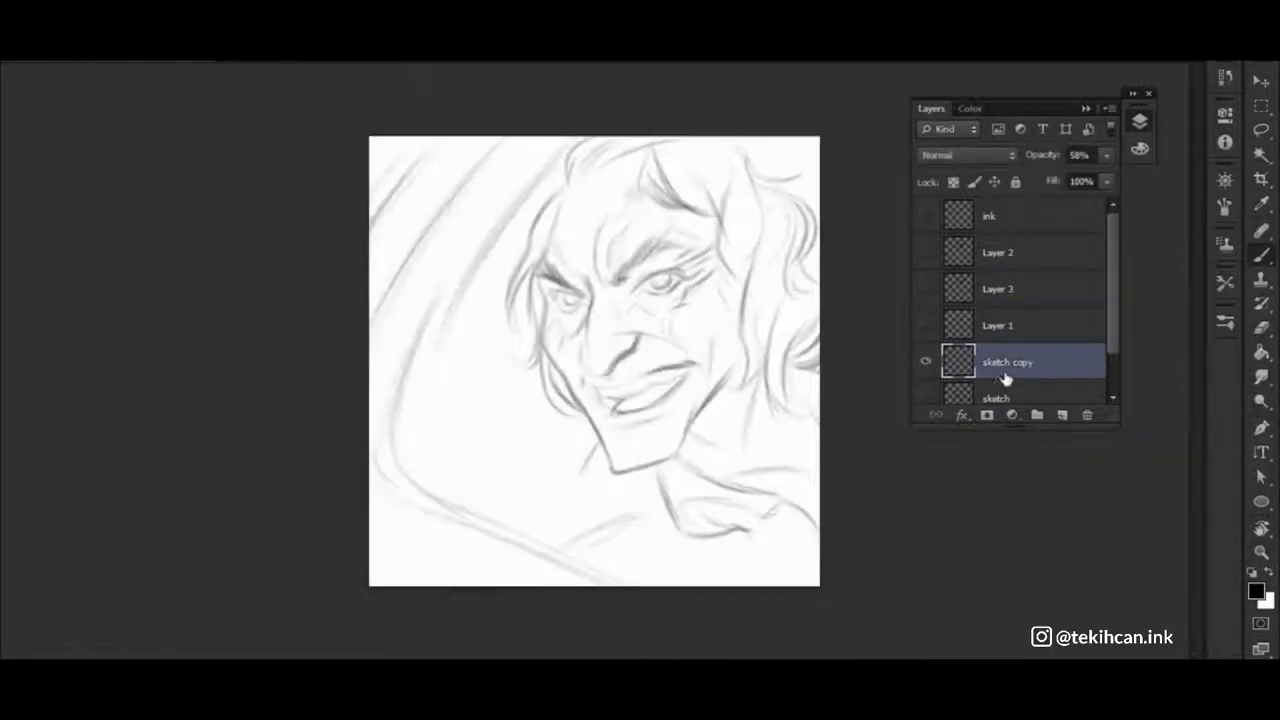
pyautogui.hotkey('ctrl', 'j')
pyautogui.hotkey('ctrl', 'j')
pyautogui.hotkey('ctrl', 'j')
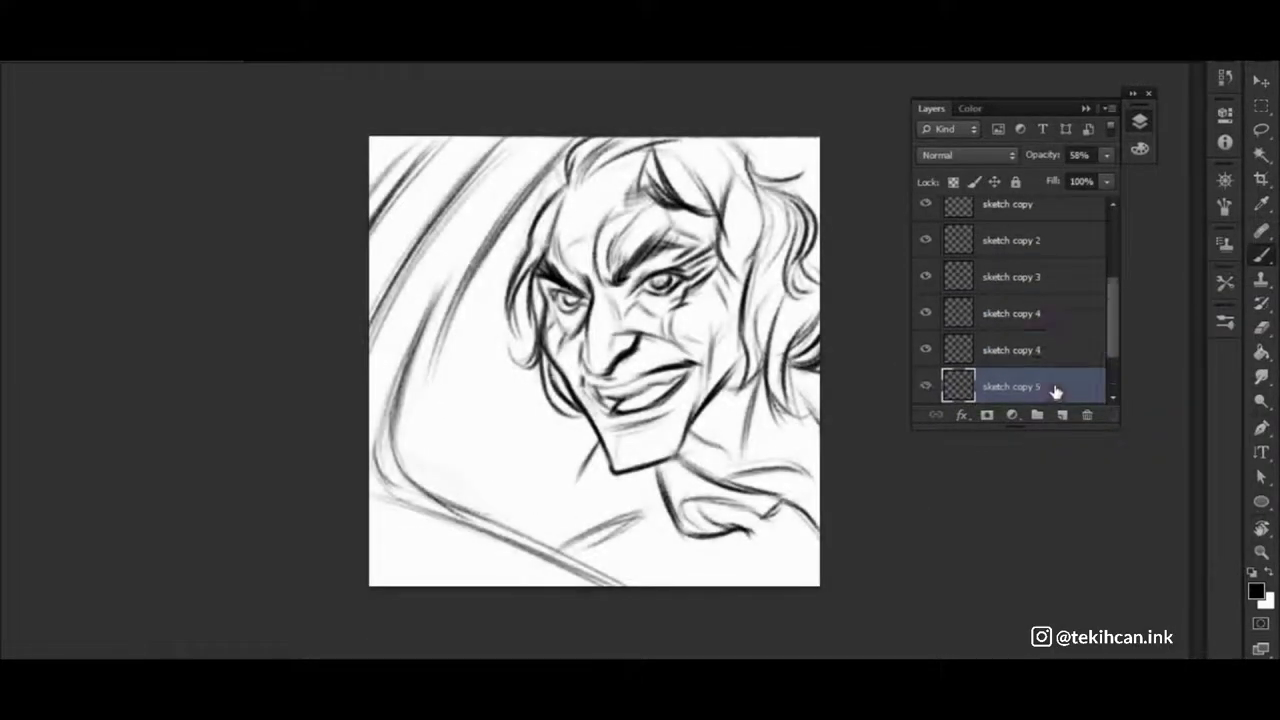
pyautogui.hotkey('ctrl', 'alt', 'z')
pyautogui.hotkey('ctrl', 'alt', 'z')
# Group the sketch layers and lower the group's opacity to 82%
pyautogui.hotkey('ctrl', '+')
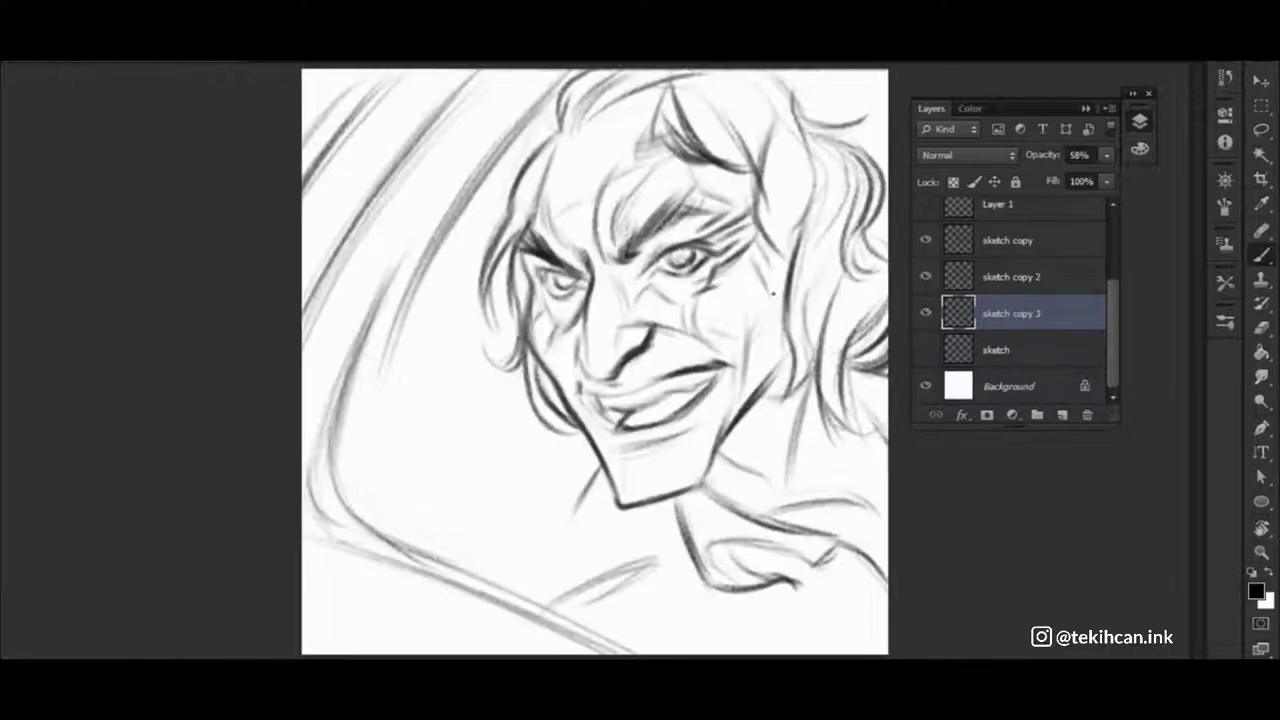
pyautogui.scroll(3, 1045, 333)
pyautogui.click(1071, 220)
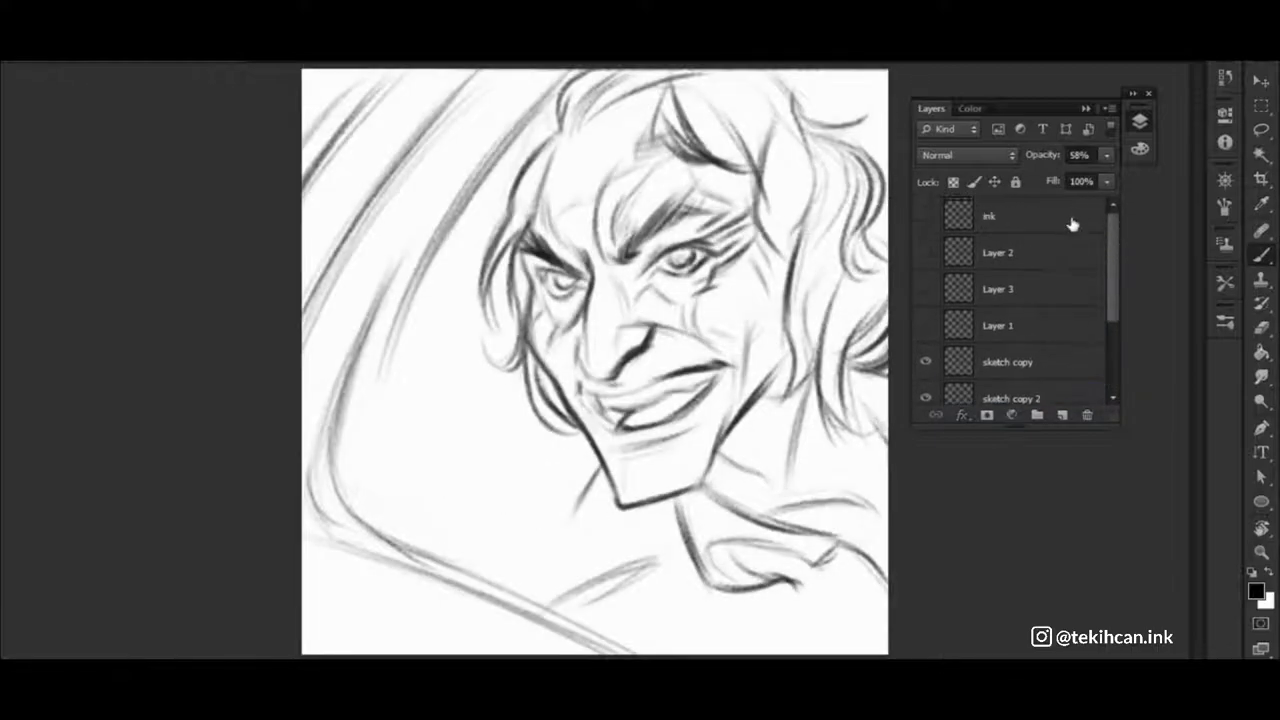
pyautogui.scroll(-3, 1071, 220)
pyautogui.keyDown('shift'); pyautogui.click(1086, 343); pyautogui.keyUp('shift')
pyautogui.hotkey('ctrl', 'g')
pyautogui.moveTo(1046, 158); pyautogui.dragTo(1030, 158)
# Add a new empty Layer 4 and draw a curve left of the brow
pyautogui.click(1062, 420)
pyautogui.hotkey('ctrl', '+')
pyautogui.hotkey('ctrl', '+')
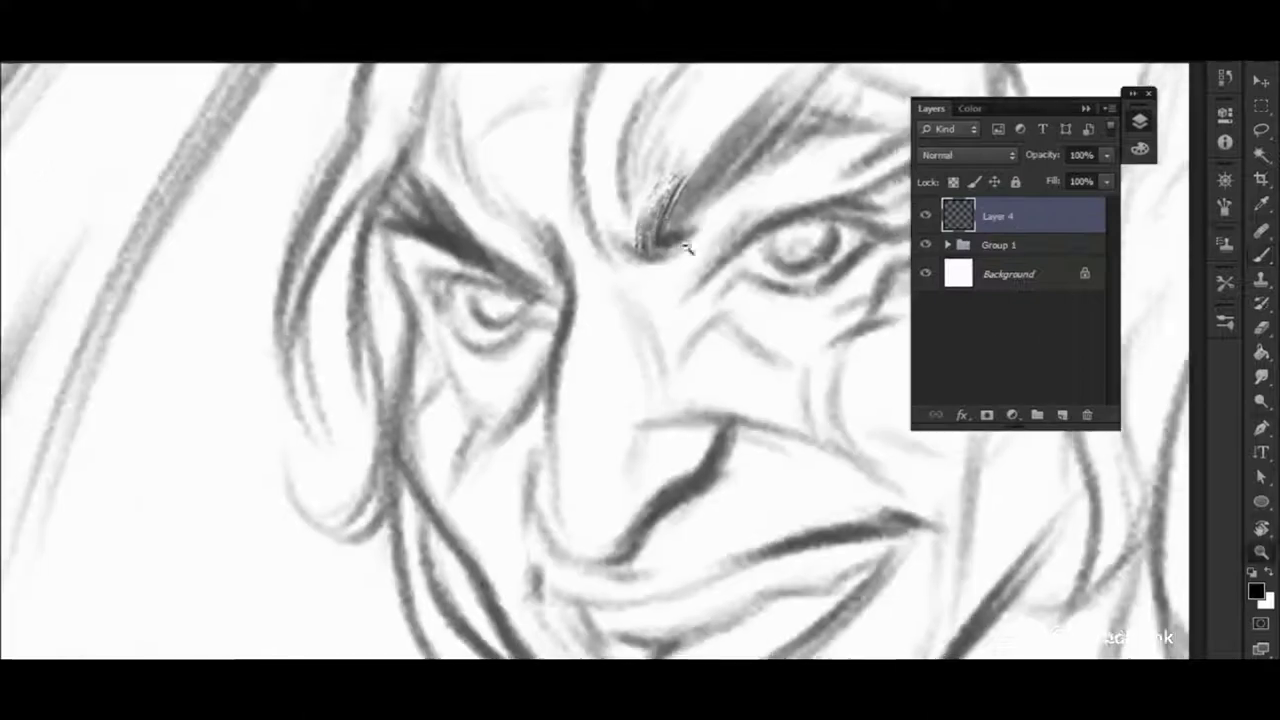
pyautogui.moveTo(524, 200); pyautogui.dragTo(522, 425)
pyautogui.hotkey('ctrl', '-')
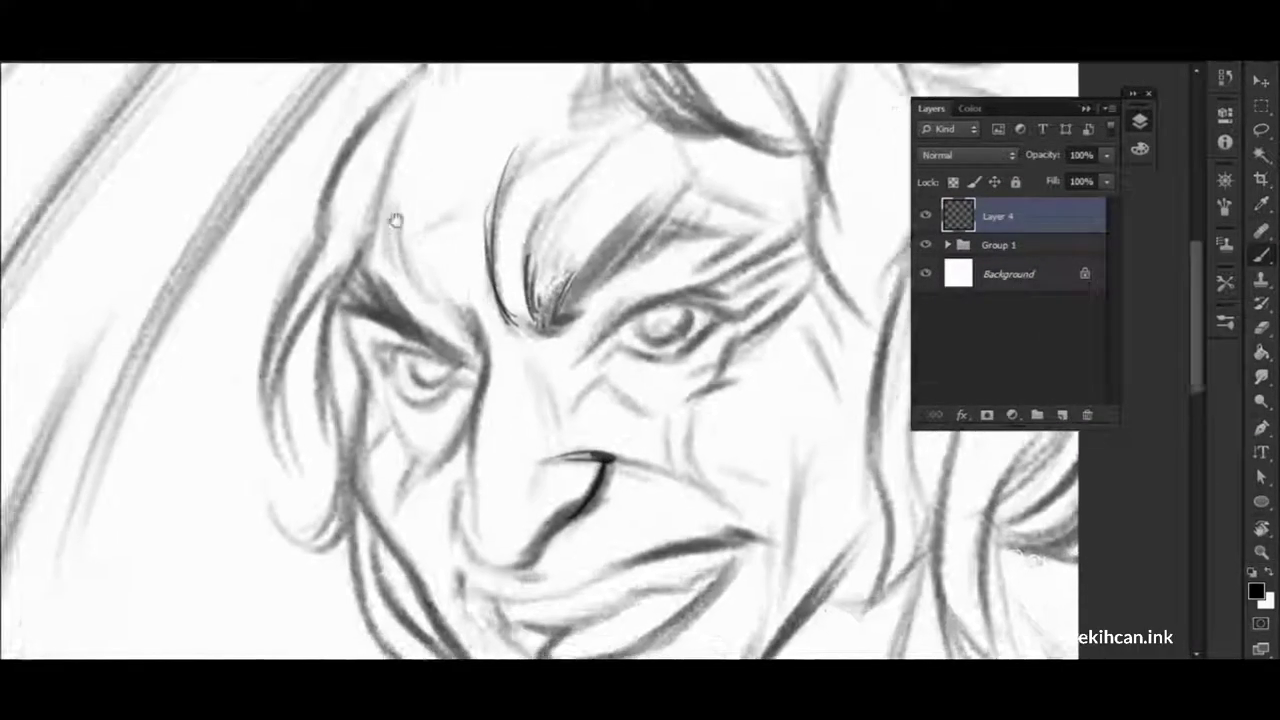
pyautogui.moveTo(619, 408); pyautogui.dragTo(679, 303)
pyautogui.hotkey('ctrl', '-')
# Merge Group 1 into one layer, place it above Layer 4, and rename it 'ink'
pyautogui.hotkey('ctrl', '+')
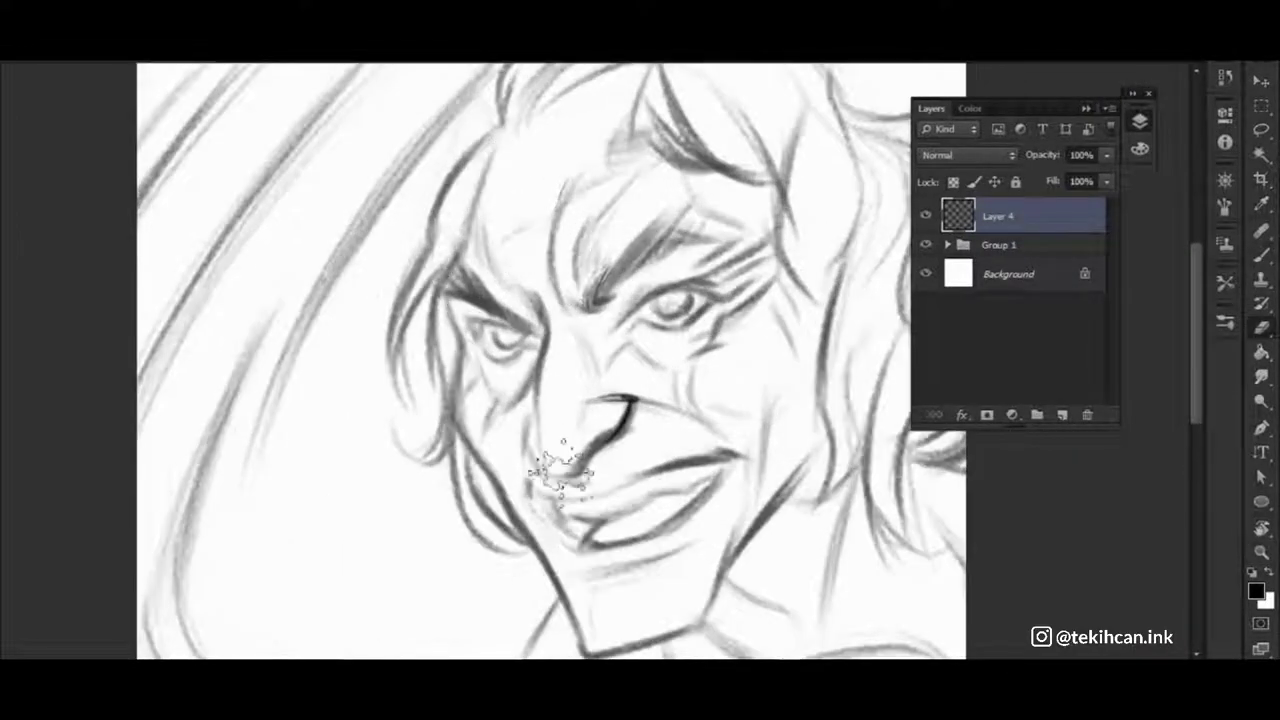
pyautogui.click(1000, 248)
pyautogui.rightClick(1010, 250)
pyautogui.click(1115, 492)
pyautogui.moveTo(1000, 252); pyautogui.dragTo(1005, 225)
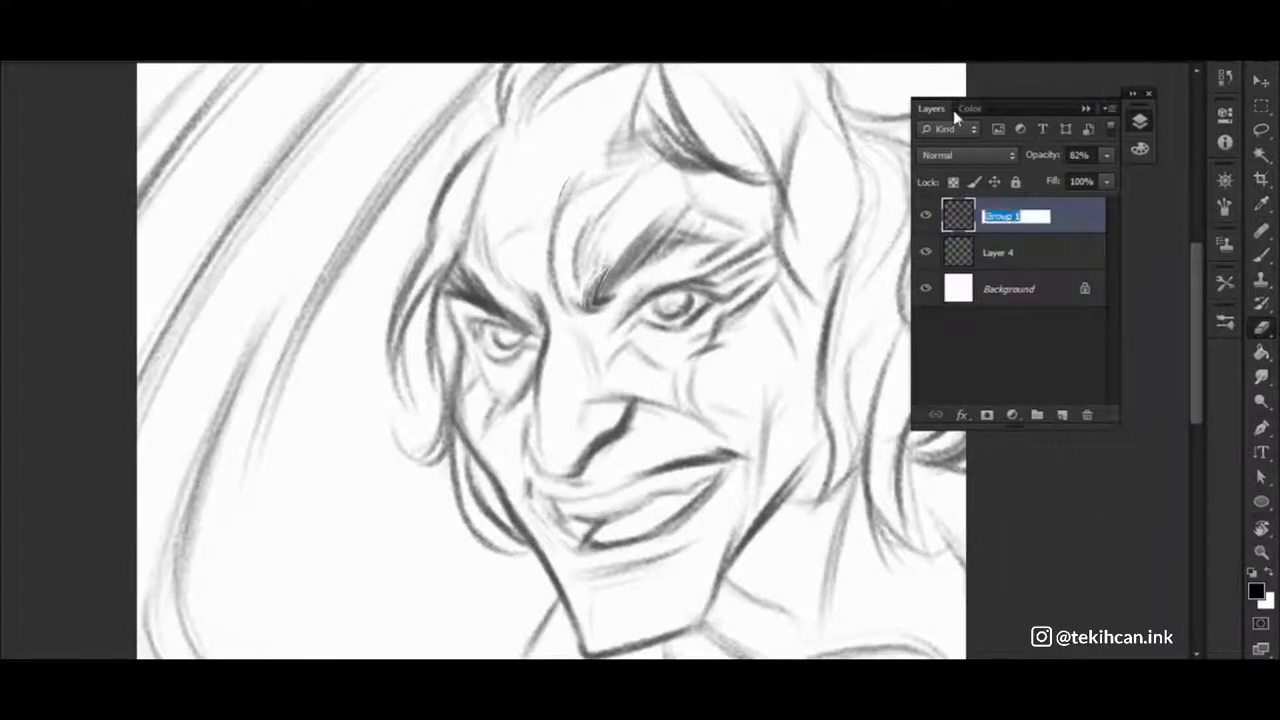
pyautogui.write('ink')
pyautogui.press('Return')
pyautogui.click(967, 155)
# Select Layer 4 and zoom out to see the whole canvas
pyautogui.click(969, 255)
pyautogui.press('z')
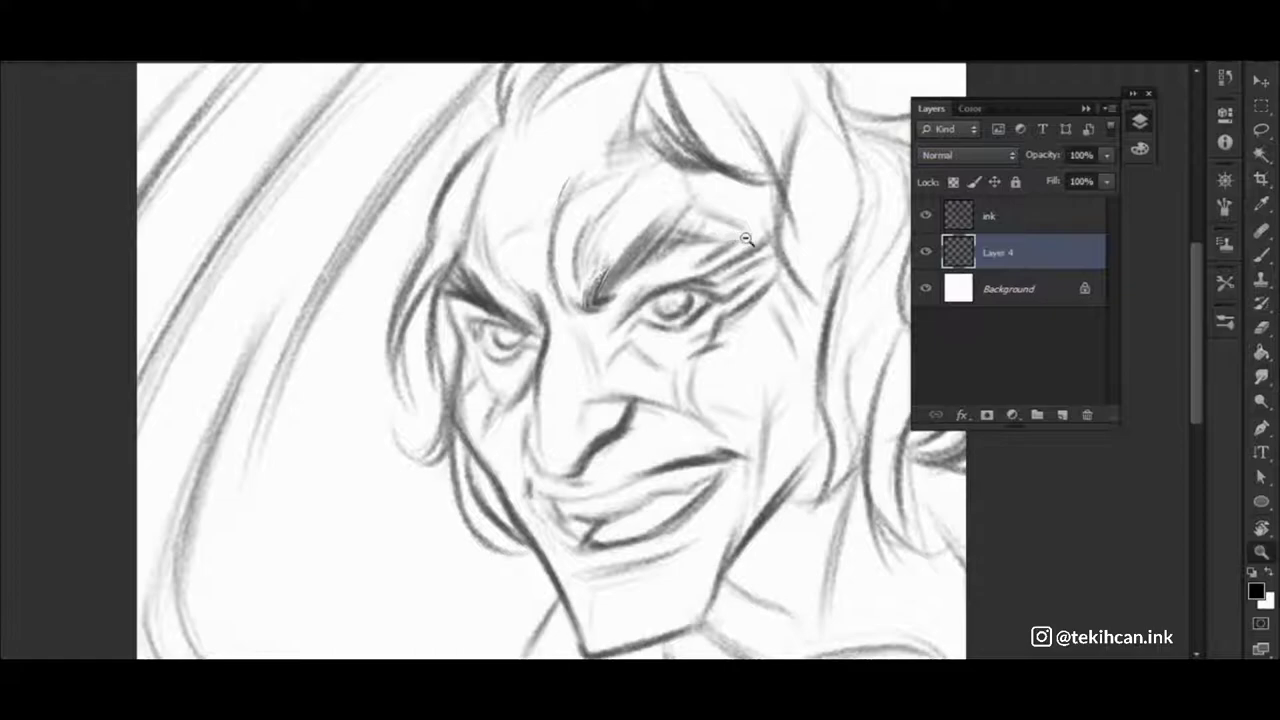
pyautogui.keyDown('alt'); pyautogui.click(746, 240); pyautogui.keyUp('alt')
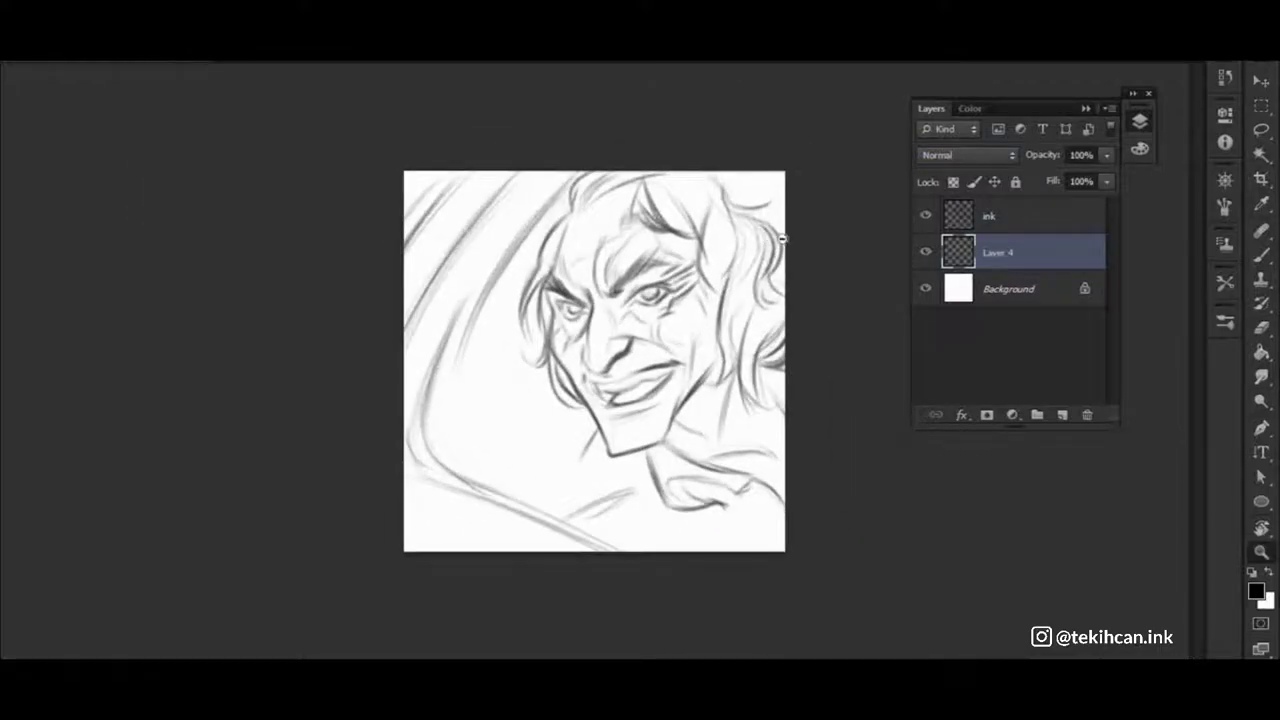
# Set the colour to pure red with RGB sliders and fill Layer 4 with it
pyautogui.click(969, 108)
pyautogui.click(1110, 108)
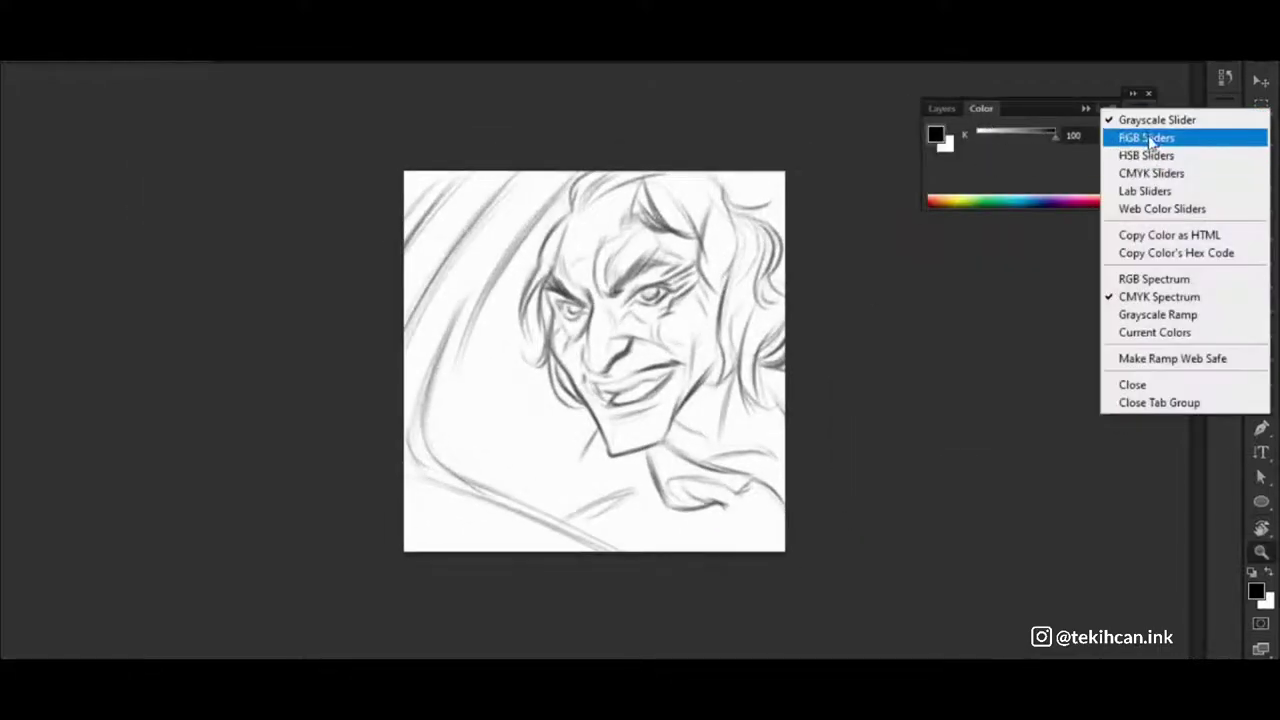
pyautogui.click(1145, 134)
pyautogui.moveTo(980, 131); pyautogui.dragTo(1055, 131)
pyautogui.press('g')
pyautogui.click(660, 320)
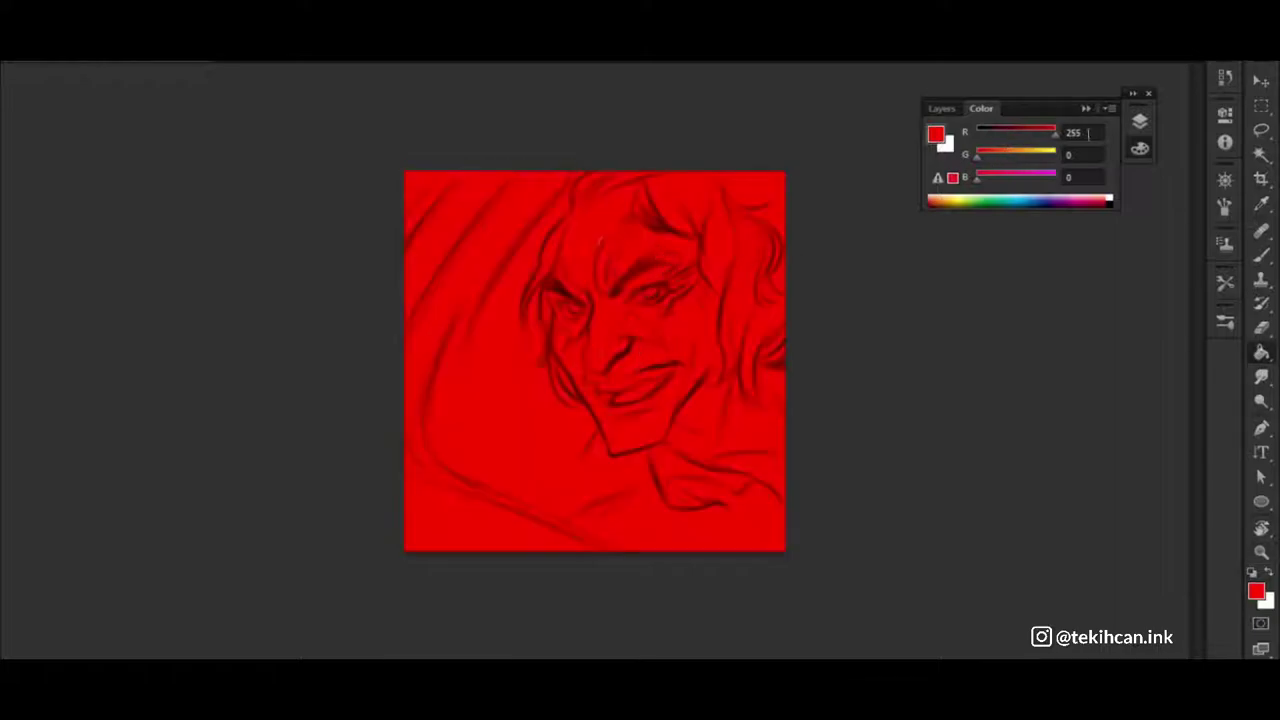
# On a new layer, mix a light blue-green and paint it on the right-side hair
pyautogui.click(931, 108)
pyautogui.click(1063, 415)
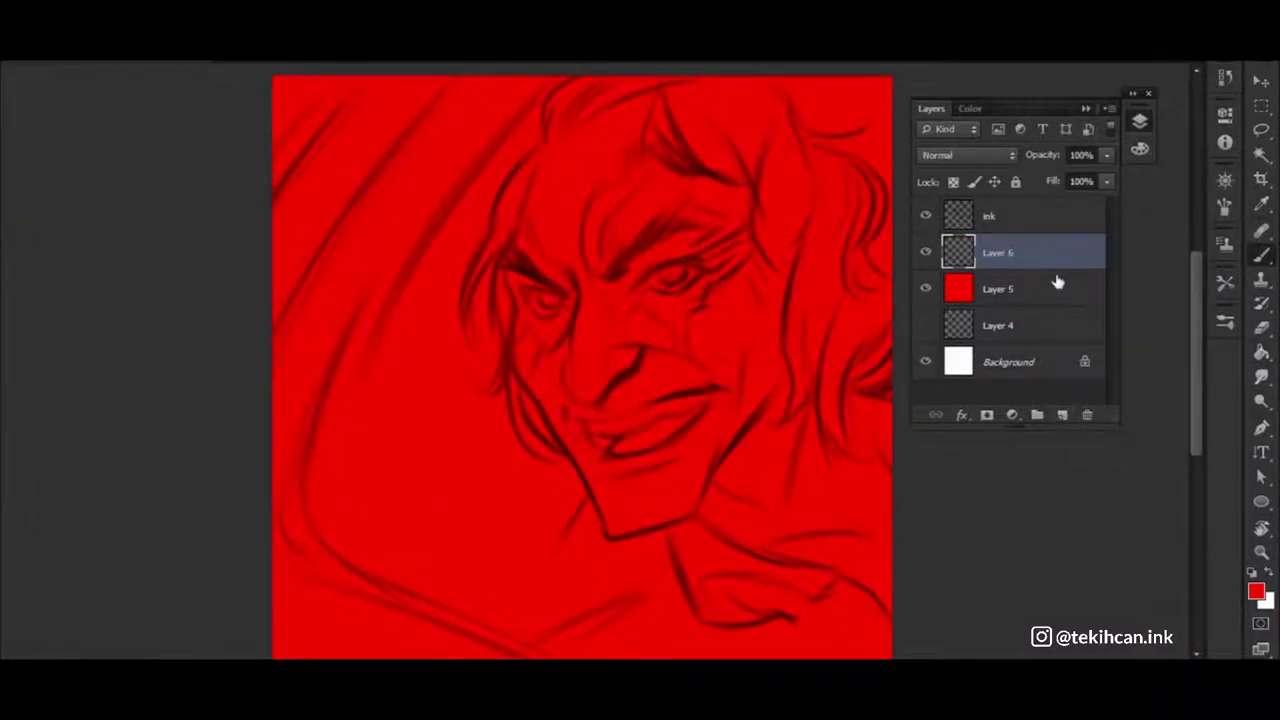
pyautogui.click(1140, 149)
pyautogui.moveTo(1055, 132); pyautogui.dragTo(1004, 132)
pyautogui.moveTo(977, 154)
pyautogui.mouseDown()
pyautogui.moveTo(1040, 157)
pyautogui.moveTo(1037, 174)
pyautogui.mouseUp()
pyautogui.moveTo(848, 272); pyautogui.dragTo(723, 302)
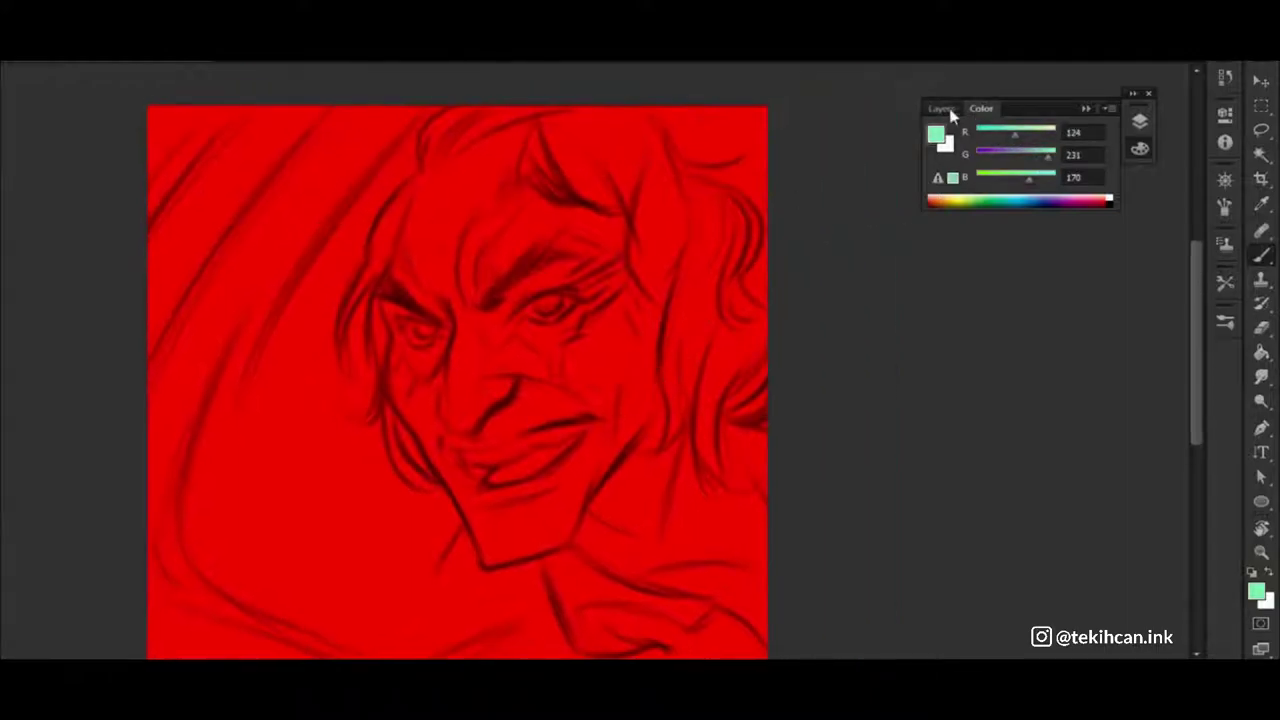
# Add more mint-green strokes over the top-right hair and along the top edge
pyautogui.click(941, 108)
pyautogui.moveTo(685, 150)
pyautogui.mouseDown()
pyautogui.moveTo(750, 222)
pyautogui.moveTo(778, 296)
pyautogui.mouseUp()
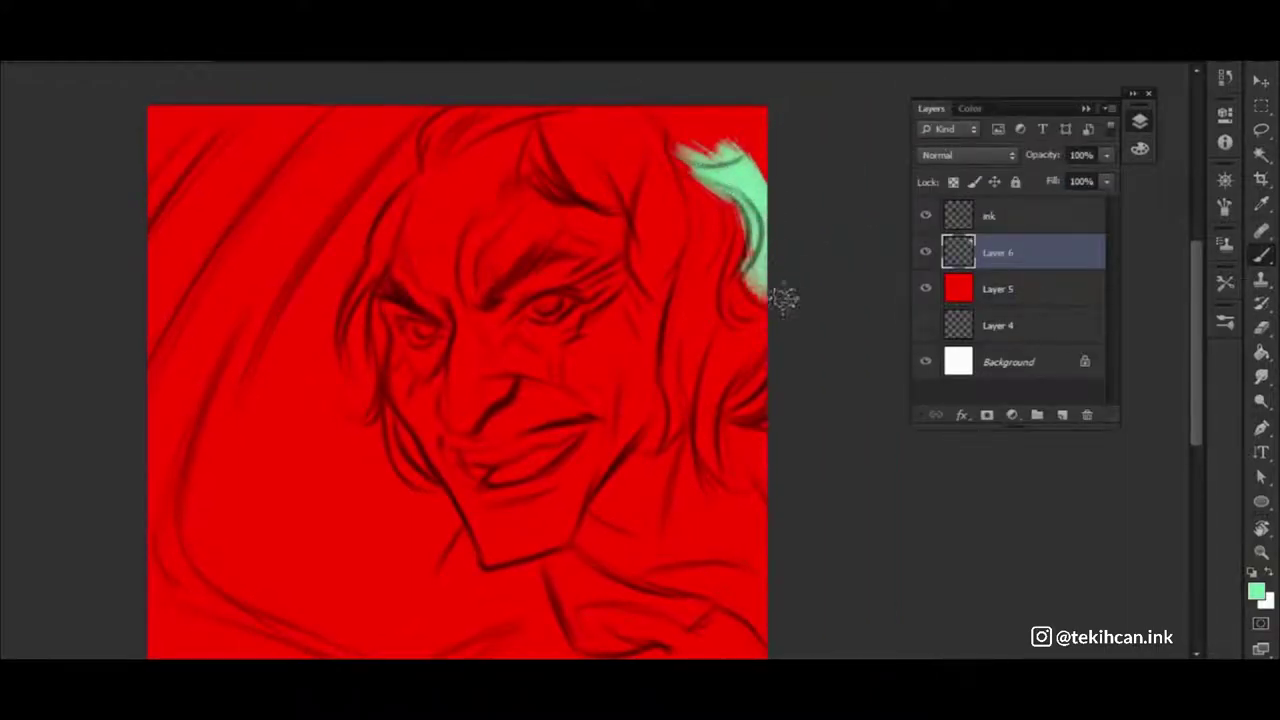
pyautogui.moveTo(740, 240); pyautogui.dragTo(770, 330)
pyautogui.moveTo(760, 180); pyautogui.dragTo(700, 130)
pyautogui.moveTo(775, 262); pyautogui.dragTo(772, 305)
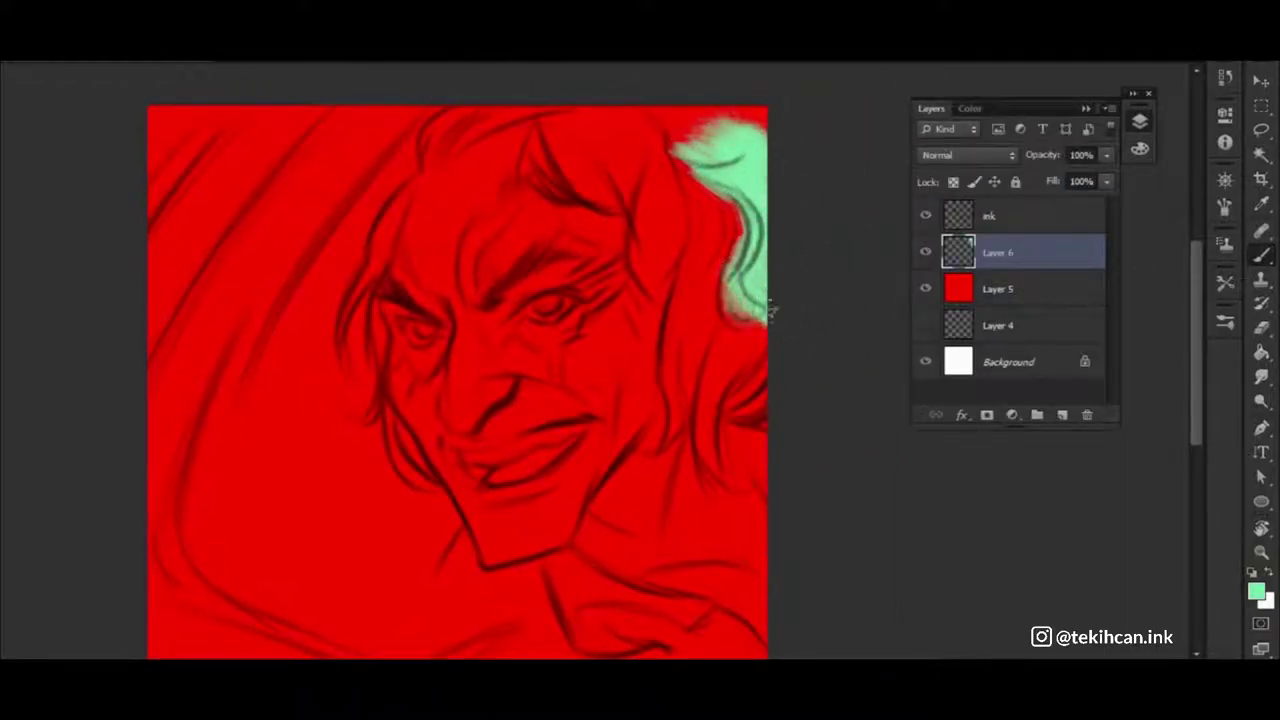
pyautogui.moveTo(495, 340)
pyautogui.mouseDown()
pyautogui.moveTo(623, 380)
pyautogui.moveTo(560, 380)
pyautogui.mouseUp()
pyautogui.moveTo(745, 140); pyautogui.dragTo(795, 160)
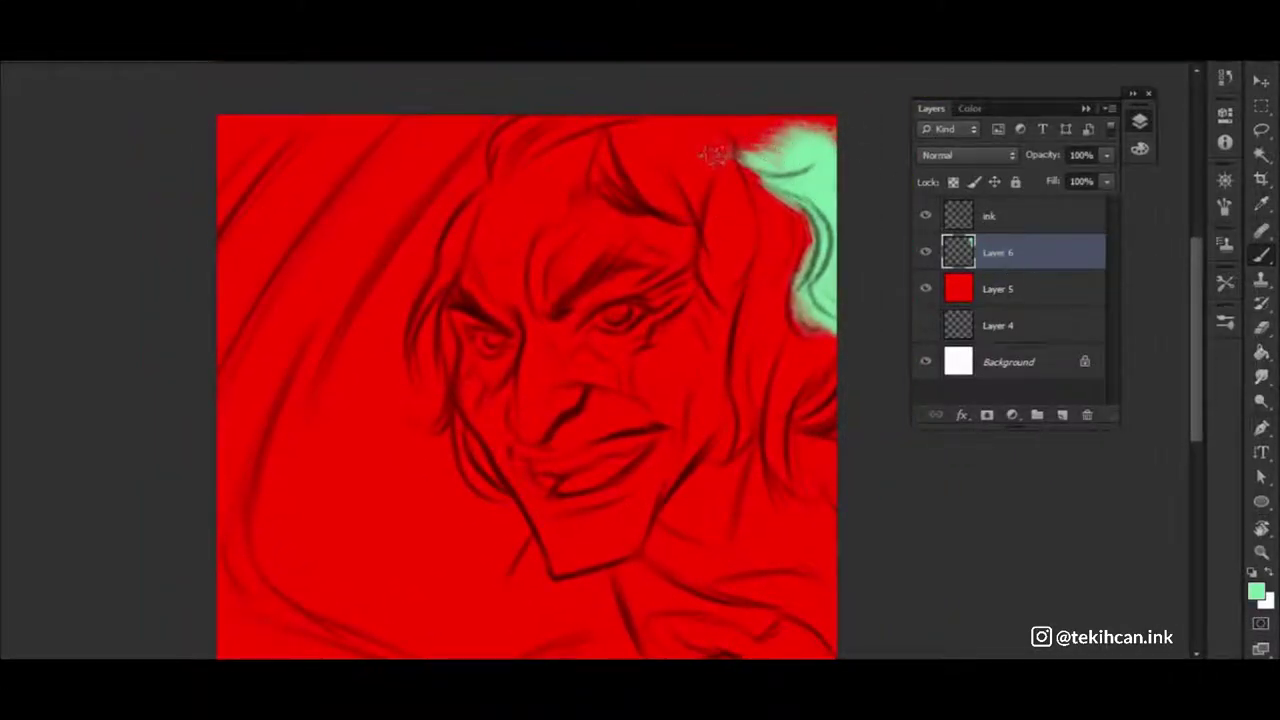
# Shift the colour from navy toward teal and paint a white highlight into the hair
pyautogui.click(981, 108)
pyautogui.moveTo(1030, 190); pyautogui.dragTo(1004, 180)
pyautogui.moveTo(994, 156); pyautogui.dragTo(1030, 180)
pyautogui.moveTo(995, 157)
pyautogui.mouseDown()
pyautogui.moveTo(1033, 160)
pyautogui.moveTo(1056, 134)
pyautogui.moveTo(1056, 178)
pyautogui.mouseUp()
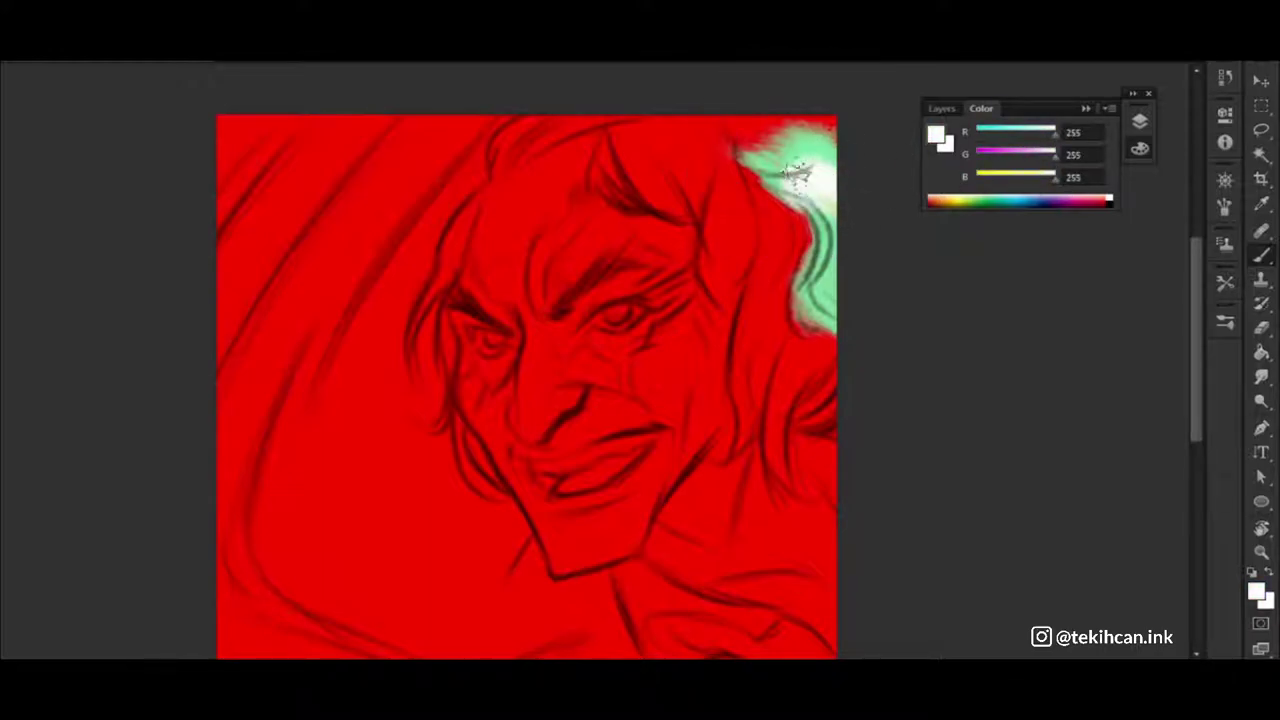
pyautogui.moveTo(797, 172); pyautogui.dragTo(832, 196)
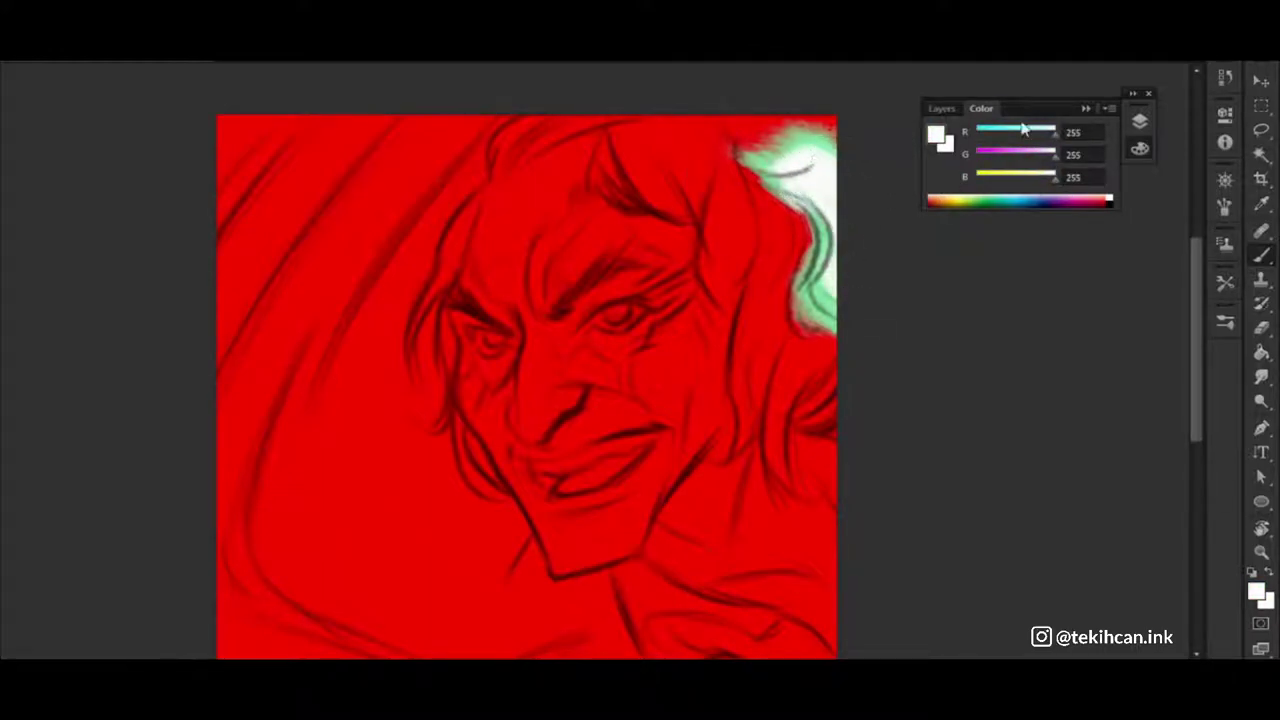
# Paint a dark purple stroke along the top edge, then test and undo a pink stroke
pyautogui.click(1072, 201)
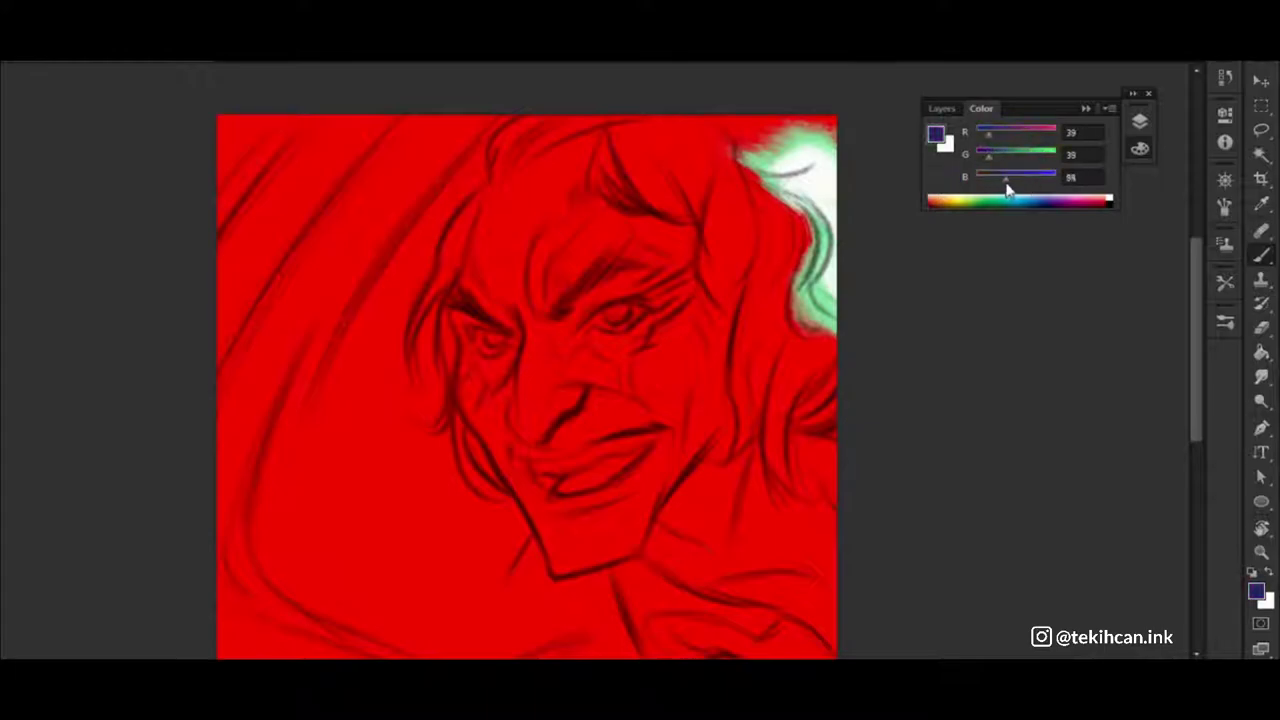
pyautogui.moveTo(725, 125); pyautogui.dragTo(815, 124)
pyautogui.keyDown('alt'); pyautogui.click(766, 120); pyautogui.keyUp('alt')
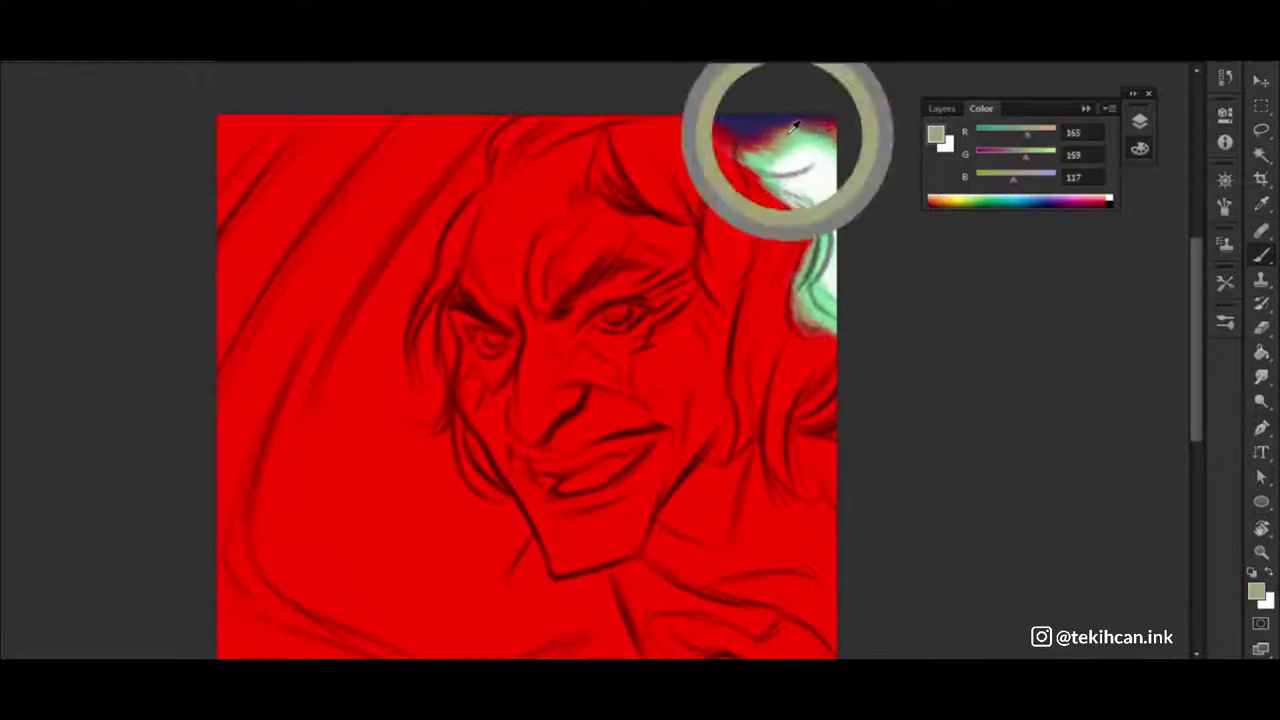
pyautogui.keyDown('alt'); pyautogui.click(800, 160); pyautogui.keyUp('alt')
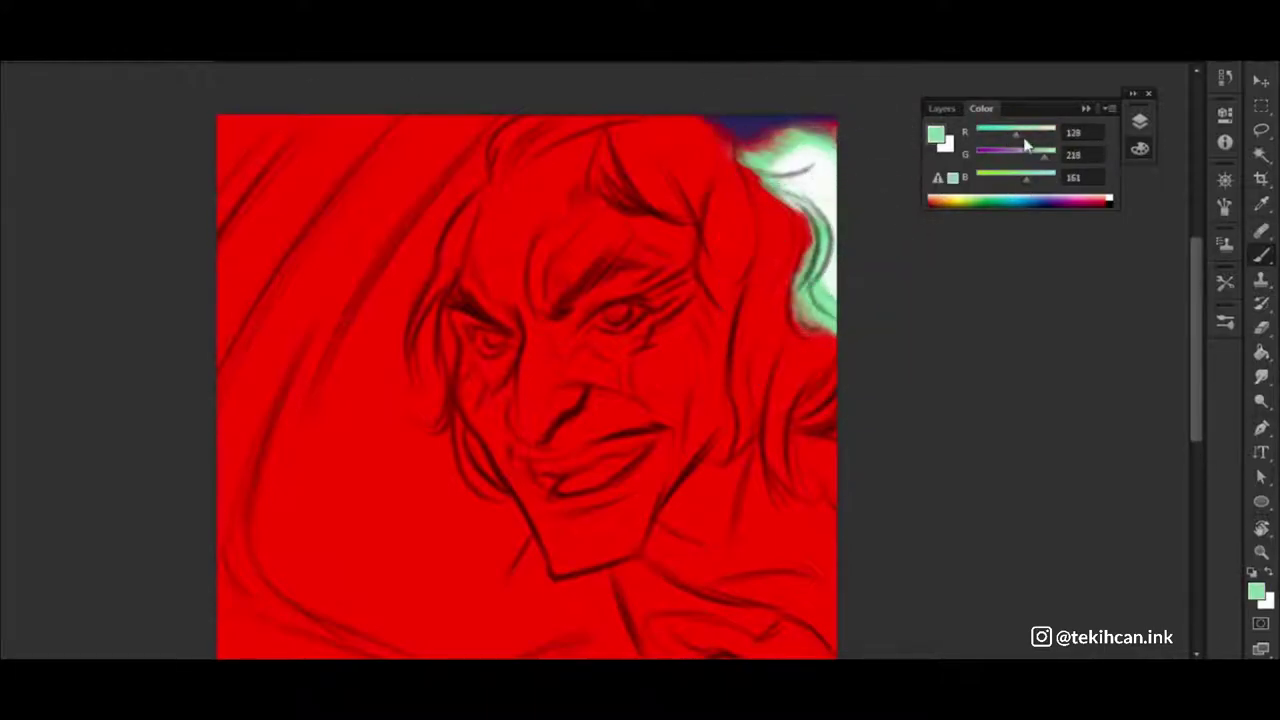
pyautogui.moveTo(1042, 152); pyautogui.dragTo(1016, 152)
pyautogui.moveTo(730, 140); pyautogui.dragTo(805, 140)
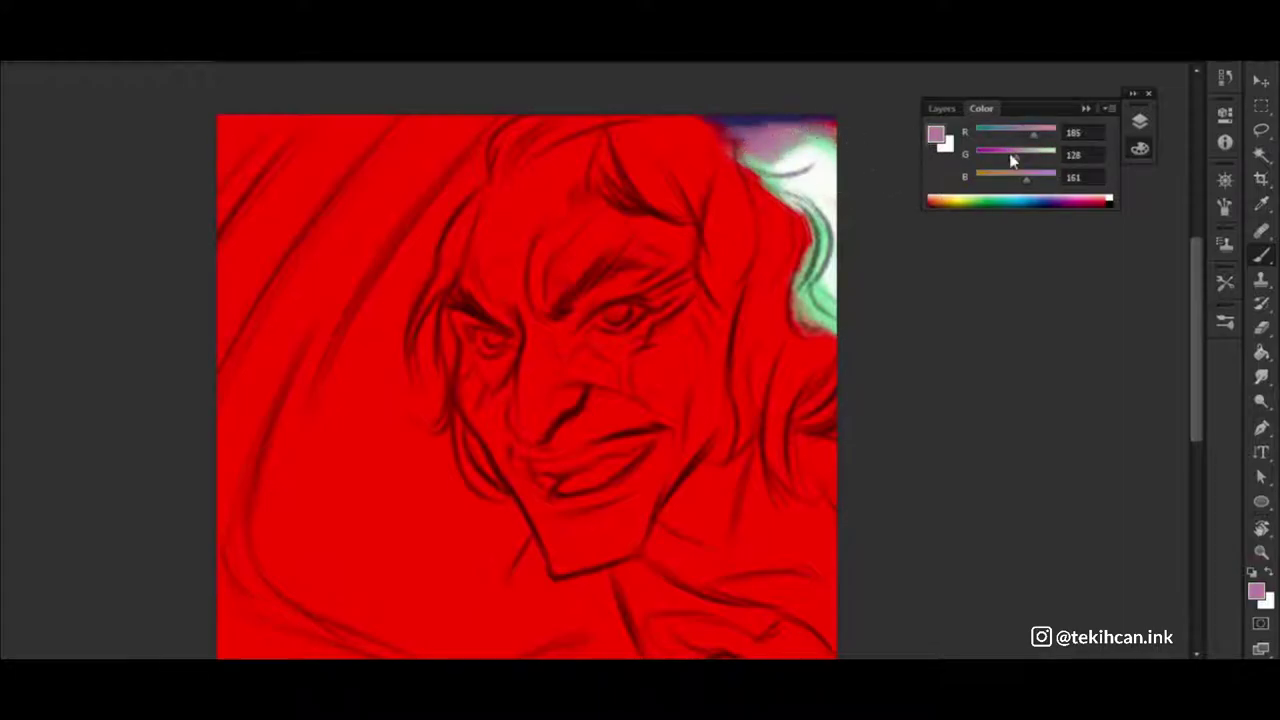
pyautogui.hotkey('ctrl', 'z')
# Undo the pink stroke and fill a new clipped layer above the ink with dark blue
pyautogui.press('F7')
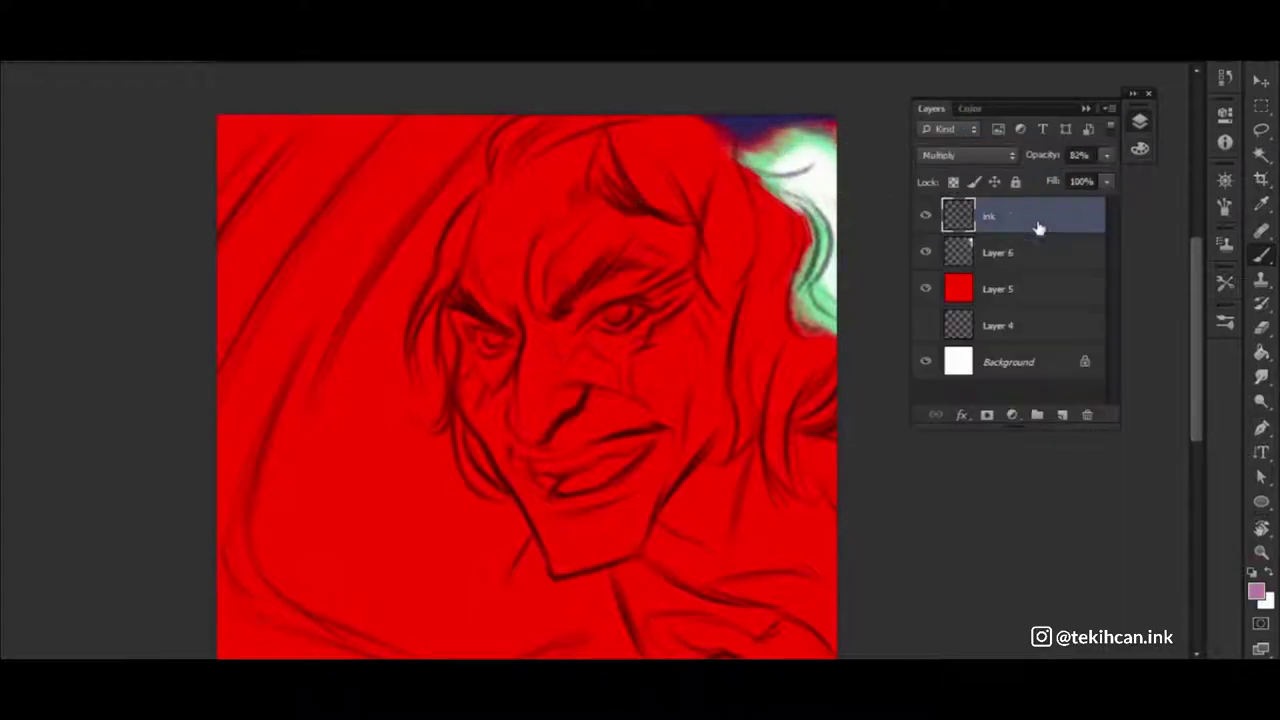
pyautogui.hotkey('ctrl', 'shift', 'alt', 'n')
pyautogui.hotkey('ctrl', 'alt', 'g')
pyautogui.moveTo(640, 194); pyautogui.dragTo(743, 140)
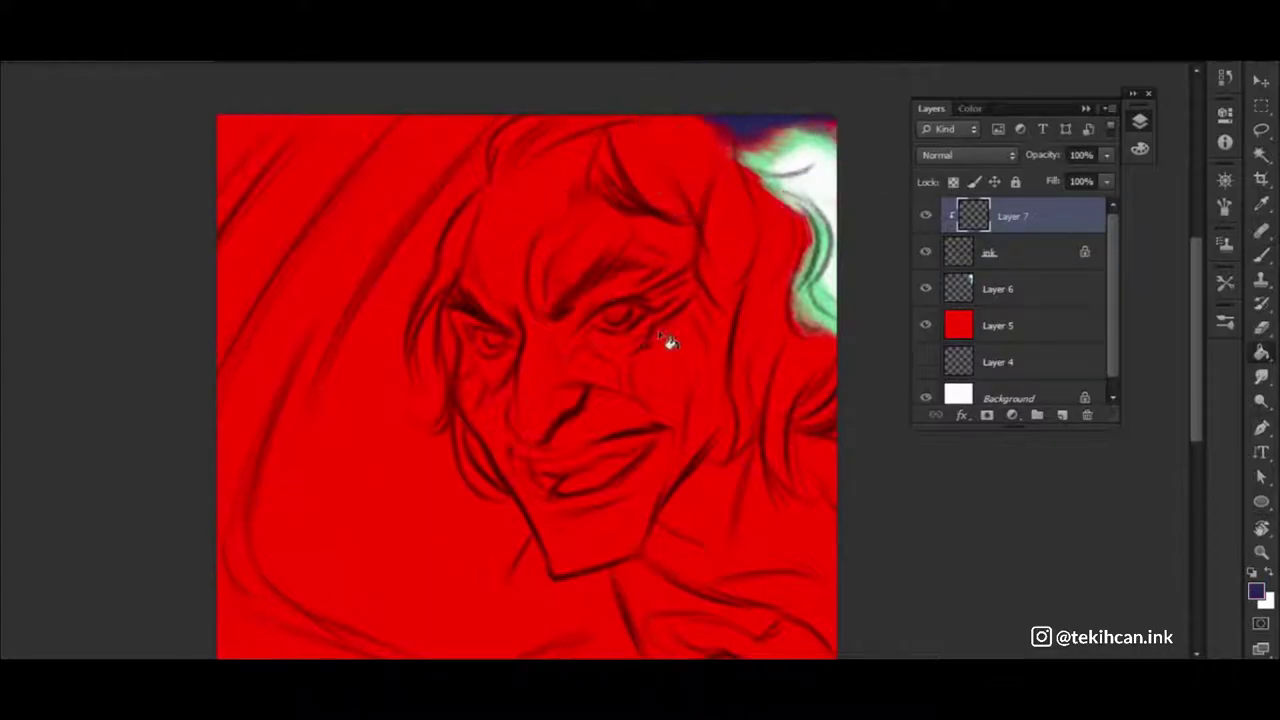
pyautogui.press('F6')
pyautogui.press('F7')
pyautogui.hotkey('alt', 'BackSpace')
pyautogui.press('F6')
# On Layer 6, mix a teal and paint hair on the left of the head
pyautogui.moveTo(1003, 175); pyautogui.dragTo(985, 170)
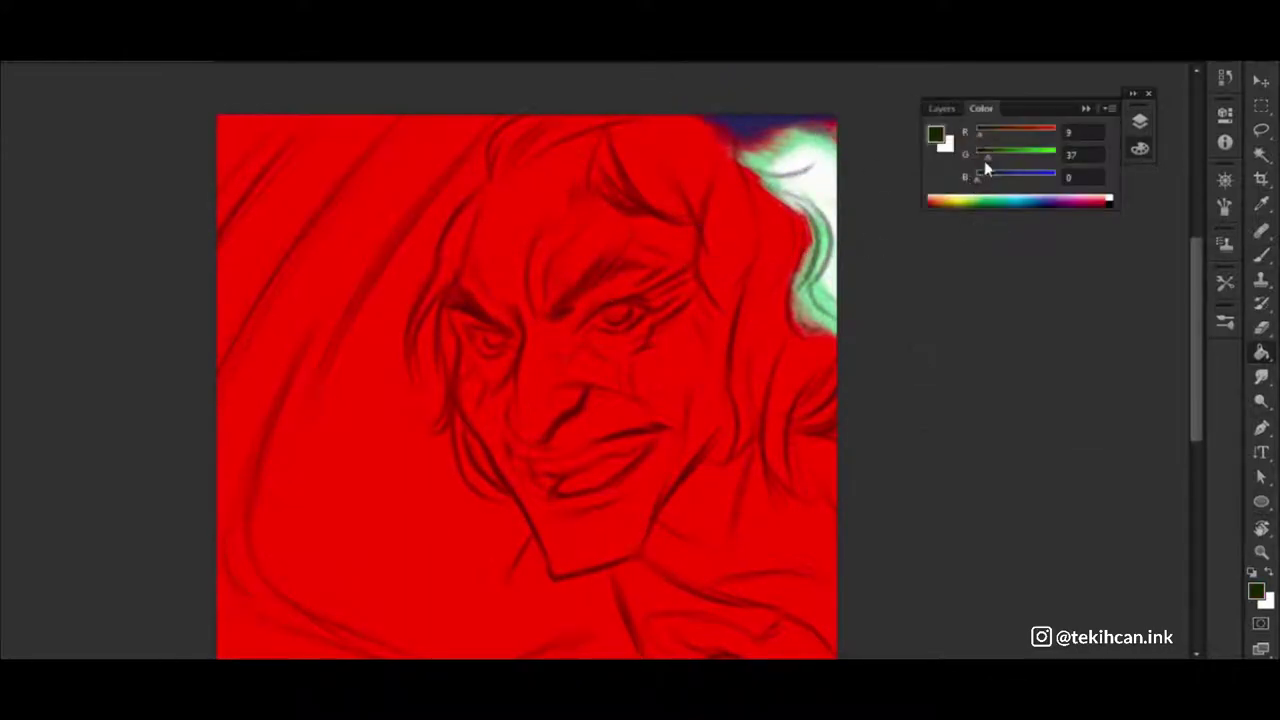
pyautogui.press('d')
pyautogui.press('F7')
pyautogui.click(1063, 289)
pyautogui.press('b')
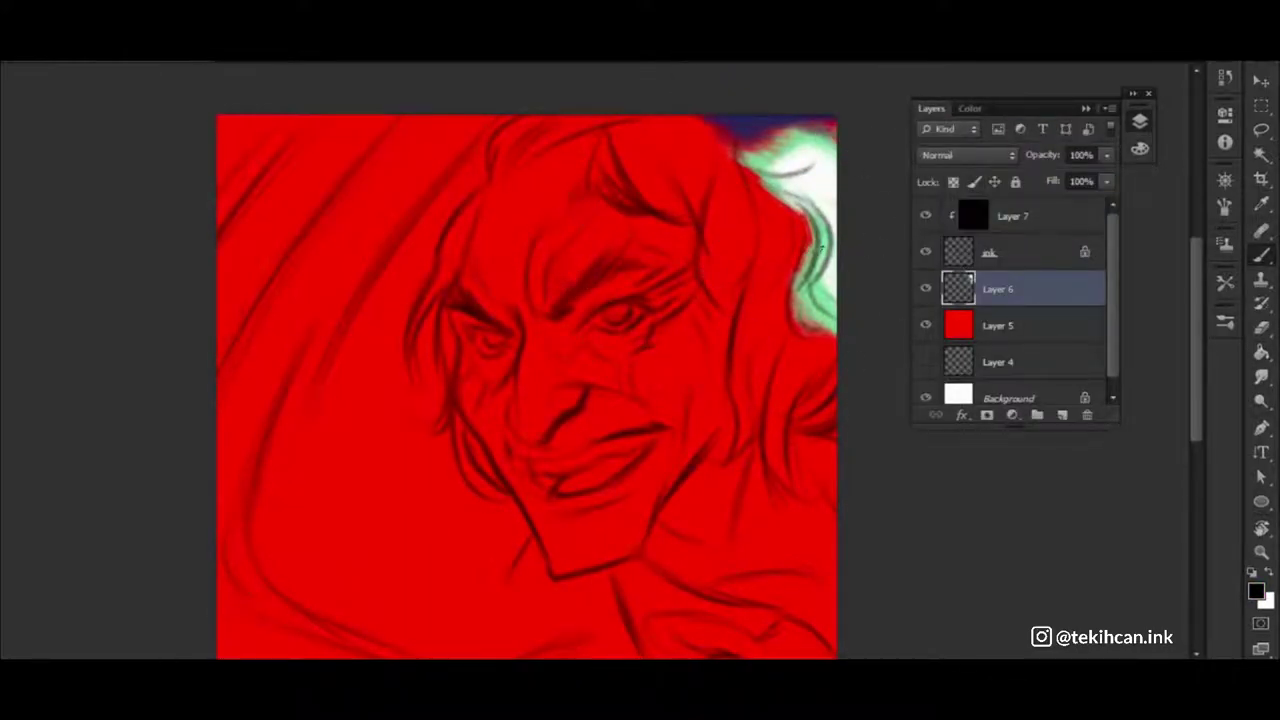
pyautogui.press('F6')
pyautogui.moveTo(1005, 176); pyautogui.dragTo(1009, 183)
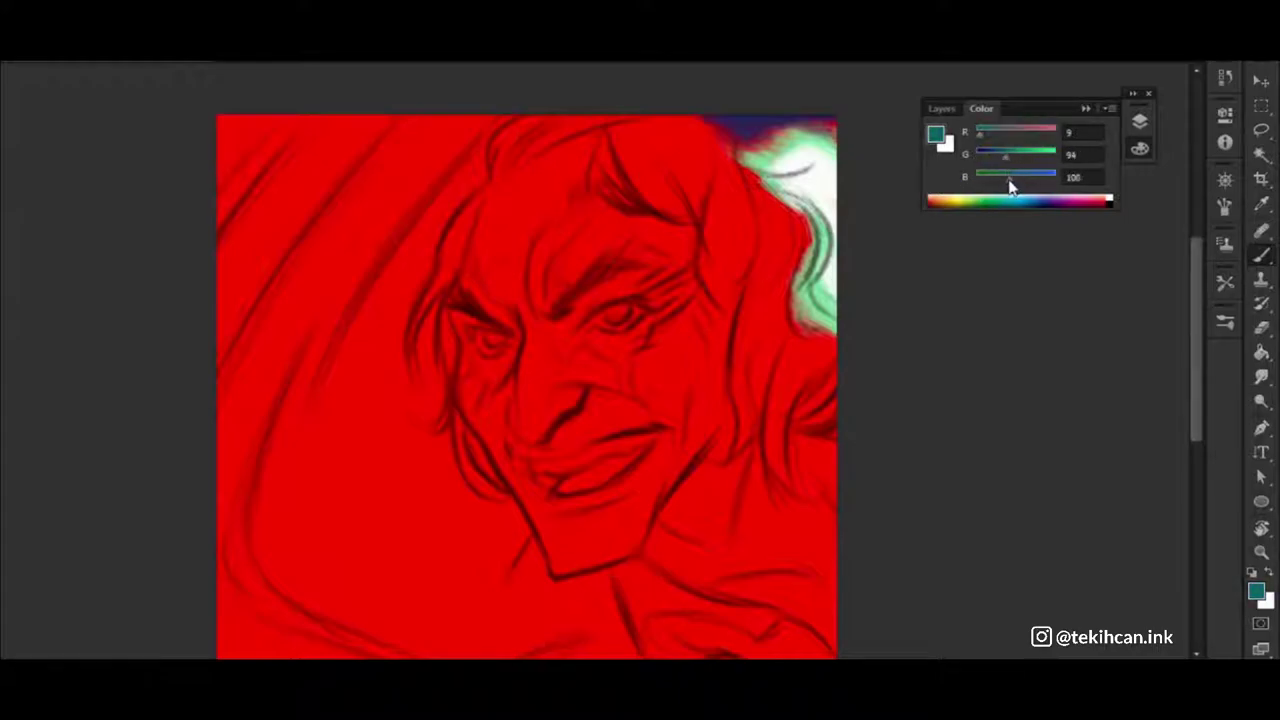
pyautogui.moveTo(338, 355); pyautogui.dragTo(418, 245)
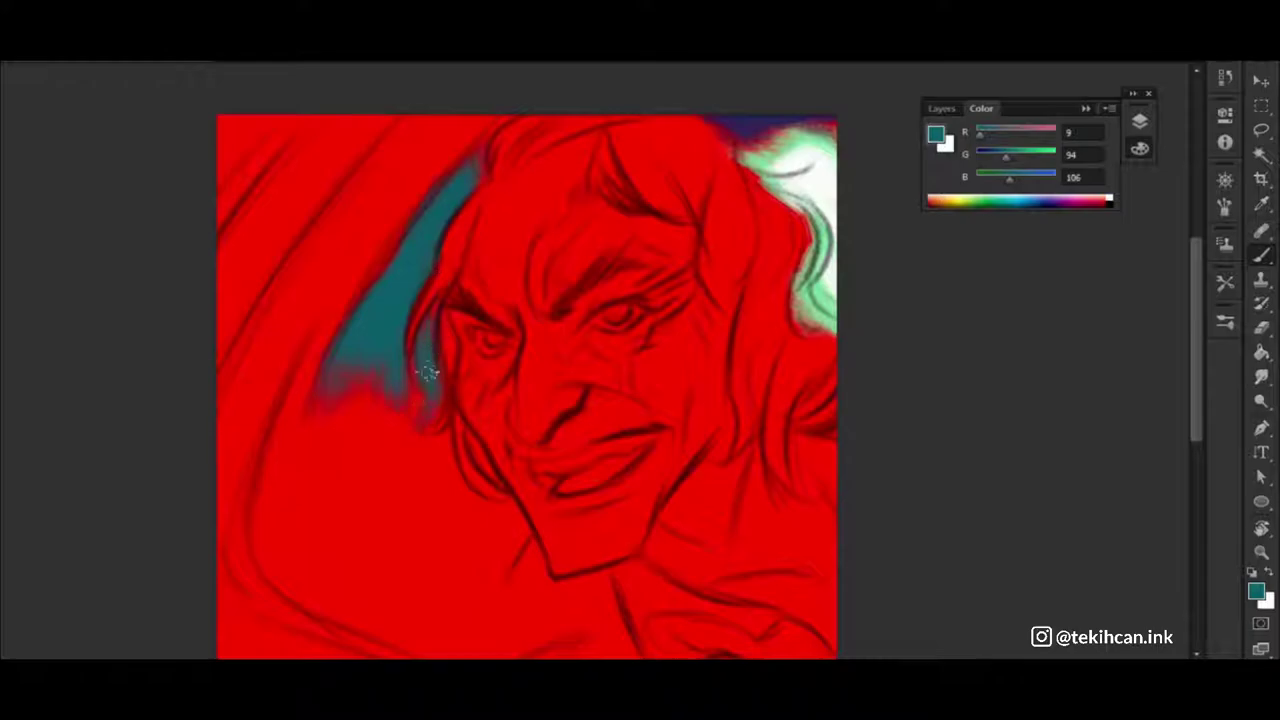
# Paint darker teal hair along the top of the head
pyautogui.moveTo(395, 418); pyautogui.dragTo(424, 366)
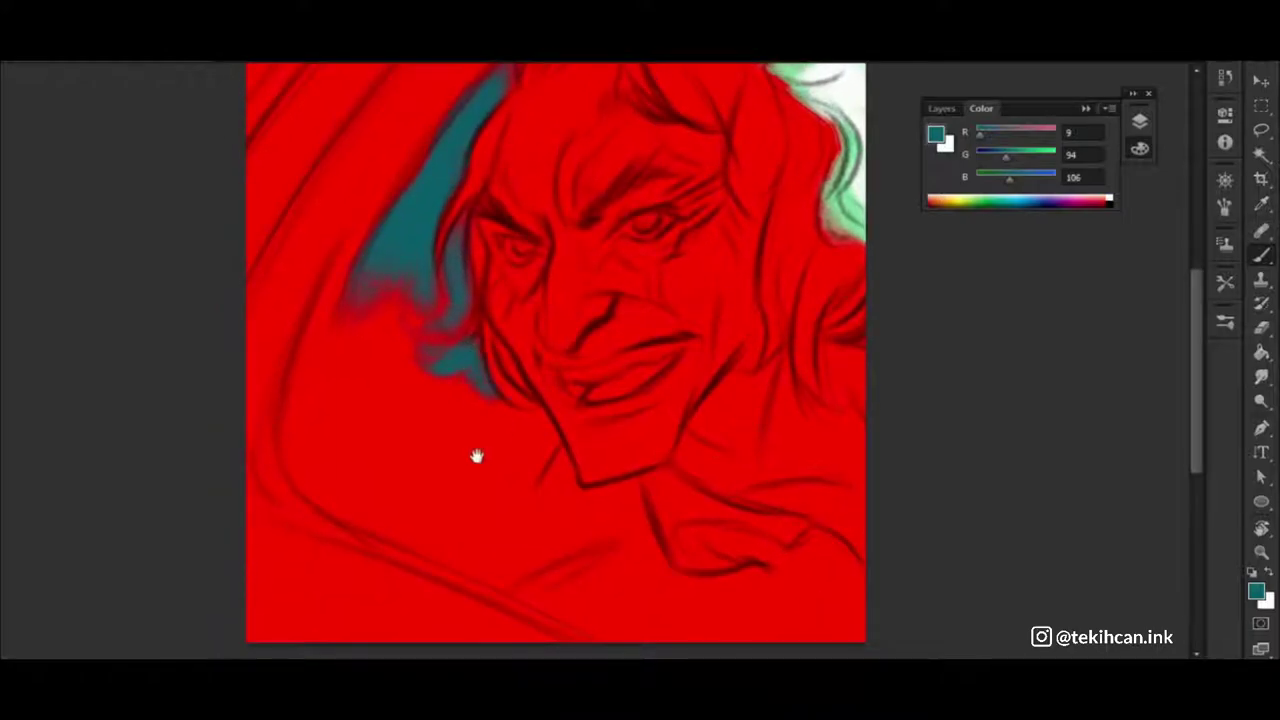
pyautogui.moveTo(476, 456); pyautogui.dragTo(486, 656)
pyautogui.moveTo(1005, 157); pyautogui.dragTo(992, 179)
pyautogui.moveTo(540, 265)
pyautogui.mouseDown()
pyautogui.moveTo(640, 225)
pyautogui.moveTo(712, 235)
pyautogui.moveTo(641, 233)
pyautogui.mouseUp()
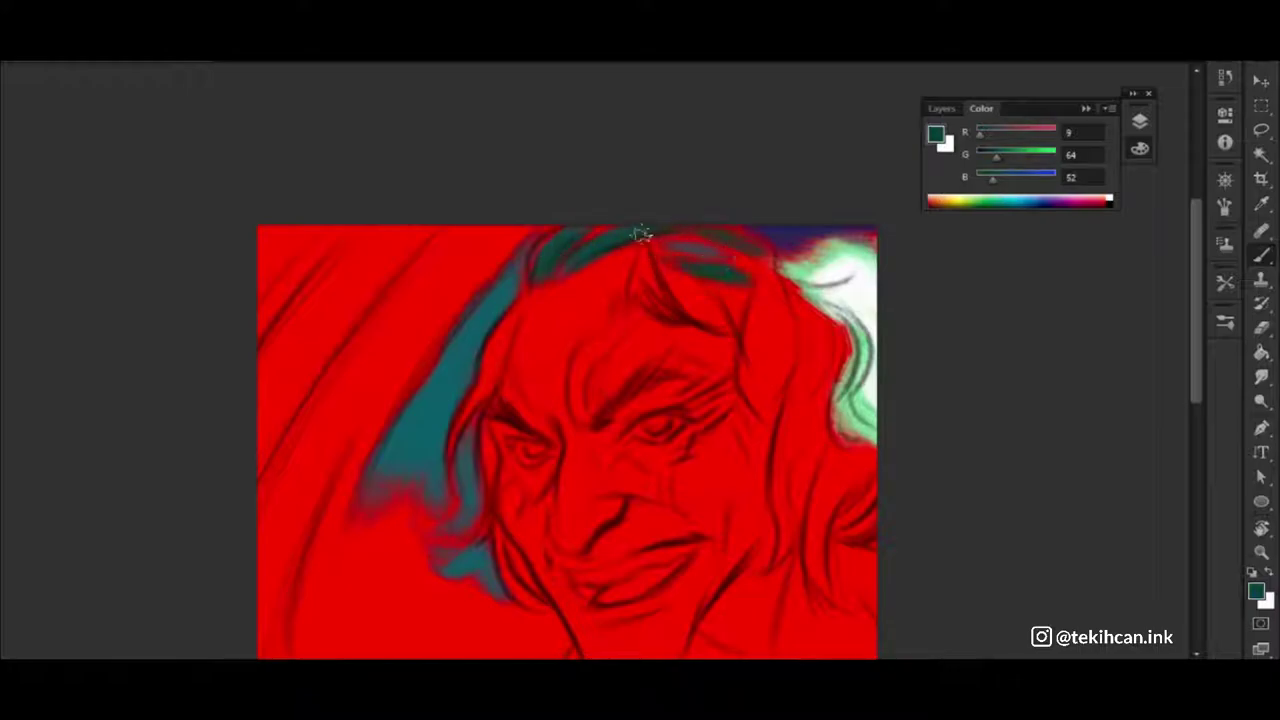
# Paint dark teal strands down the right hair and onto the cheek
pyautogui.moveTo(740, 256); pyautogui.dragTo(766, 380)
pyautogui.moveTo(760, 300); pyautogui.dragTo(749, 391)
pyautogui.moveTo(745, 320); pyautogui.dragTo(780, 460)
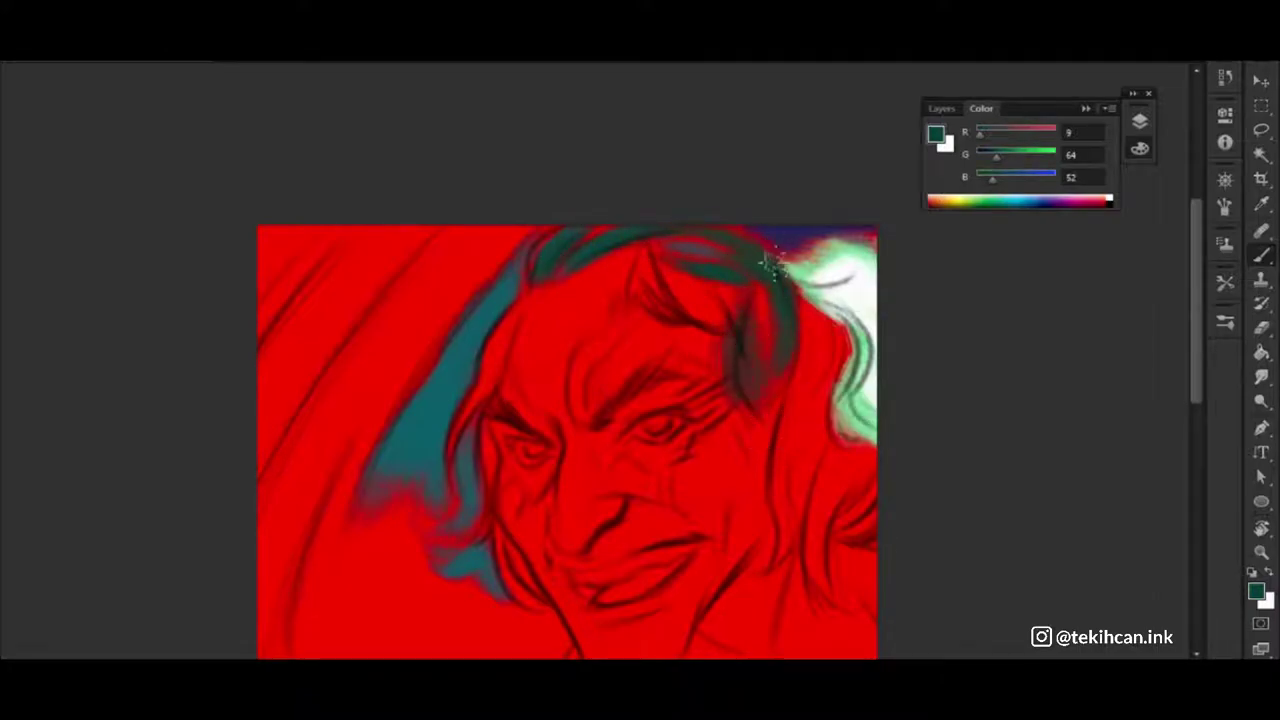
pyautogui.moveTo(820, 280)
pyautogui.mouseDown()
pyautogui.moveTo(815, 425)
pyautogui.moveTo(834, 366)
pyautogui.mouseUp()
pyautogui.moveTo(860, 285)
pyautogui.mouseDown()
pyautogui.moveTo(817, 337)
pyautogui.moveTo(797, 510)
pyautogui.moveTo(765, 582)
pyautogui.mouseUp()
pyautogui.moveTo(818, 508); pyautogui.dragTo(772, 440)
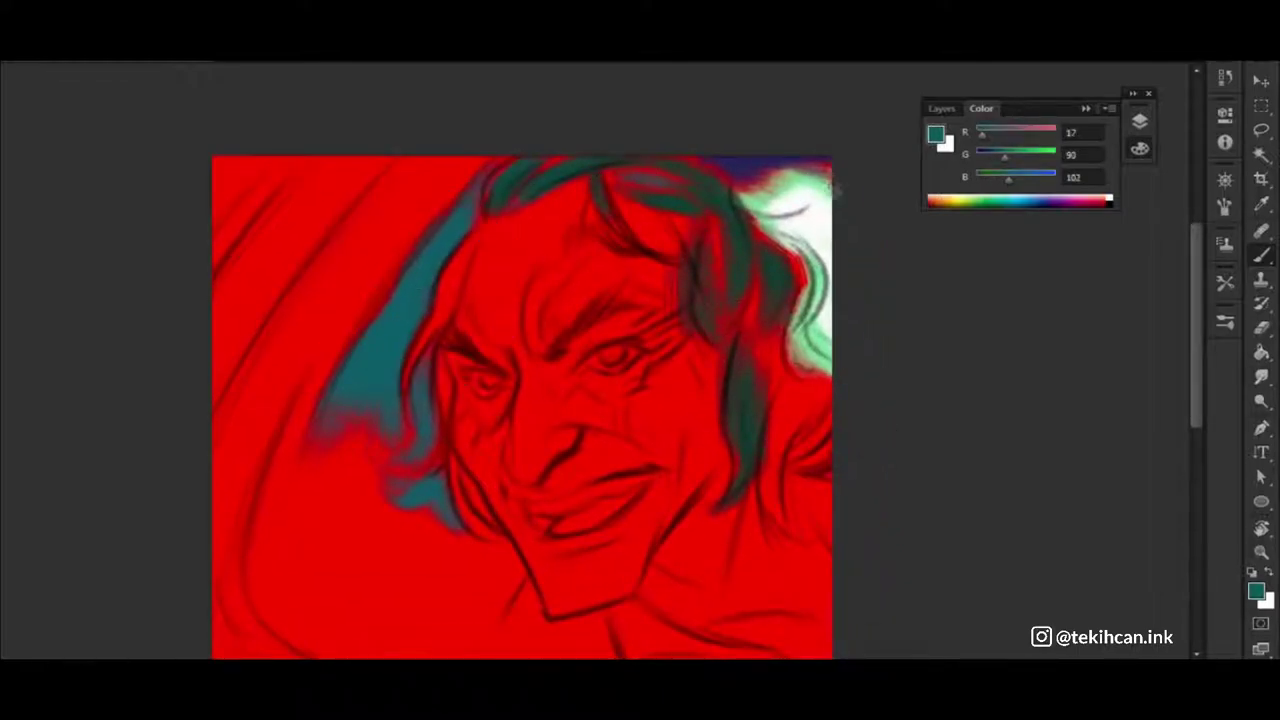
# Paint a dark navy streak down the left side, then sample teal tones from the hair
pyautogui.moveTo(478, 170); pyautogui.dragTo(392, 284)
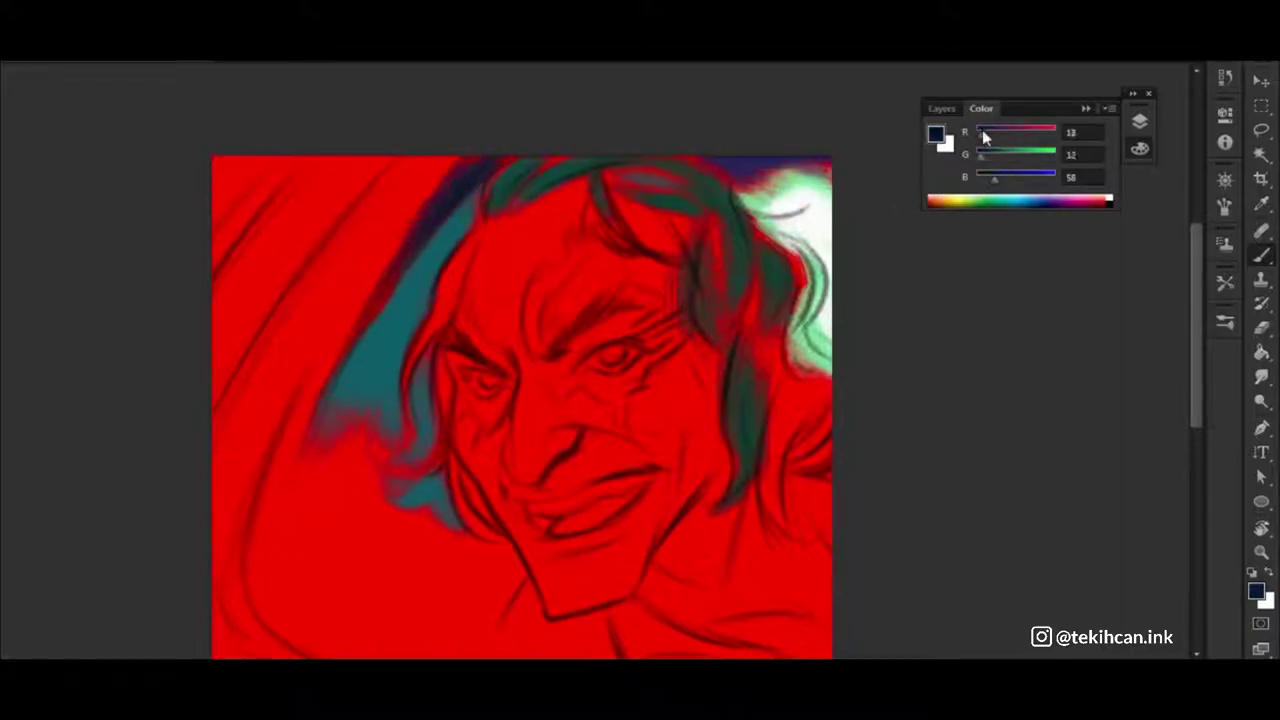
pyautogui.moveTo(422, 237)
pyautogui.mouseDown()
pyautogui.moveTo(371, 280)
pyautogui.moveTo(287, 518)
pyautogui.mouseUp()
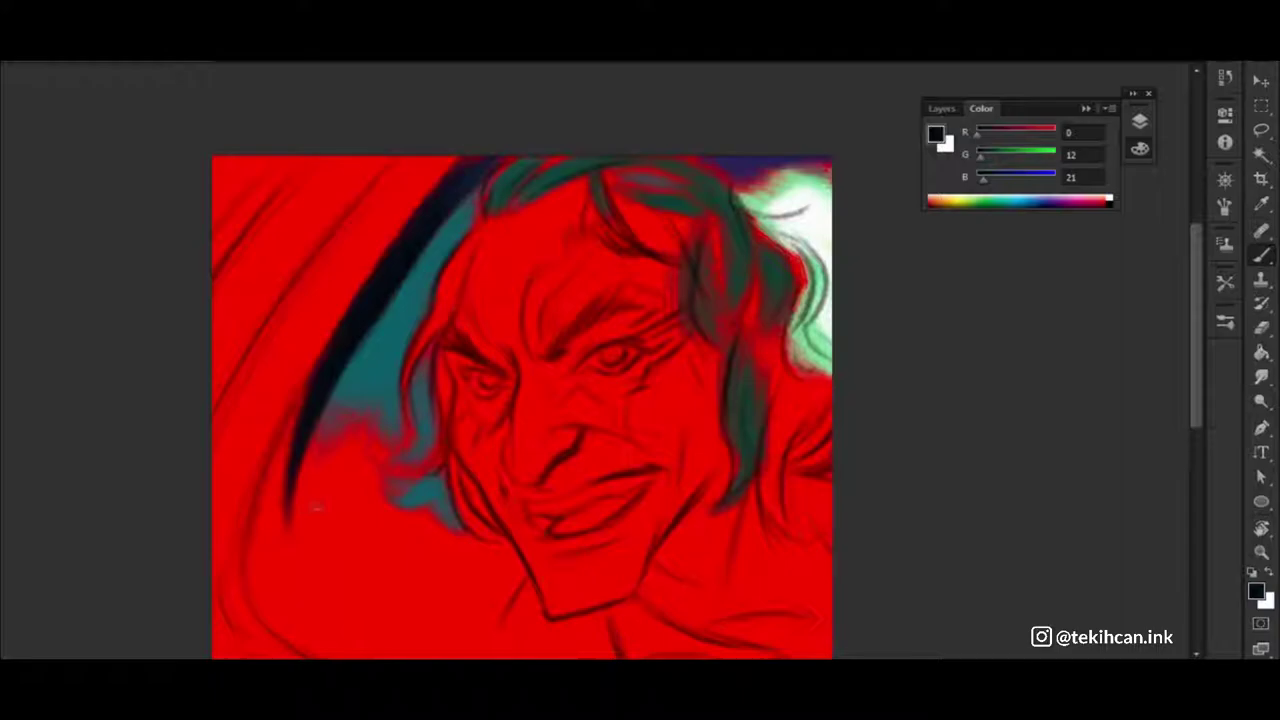
pyautogui.moveTo(456, 291); pyautogui.dragTo(520, 197)
pyautogui.keyDown('alt'); pyautogui.click(520, 197); pyautogui.keyUp('alt')
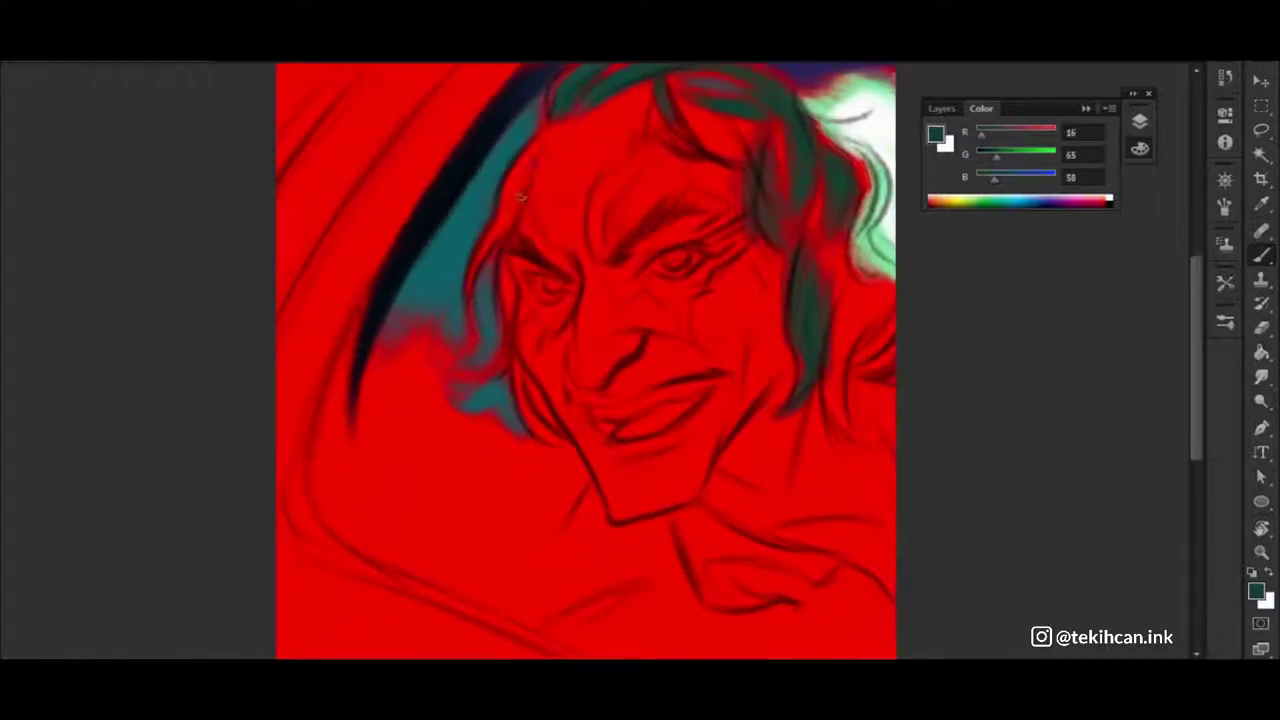
pyautogui.keyDown('alt'); pyautogui.click(476, 202); pyautogui.keyUp('alt')
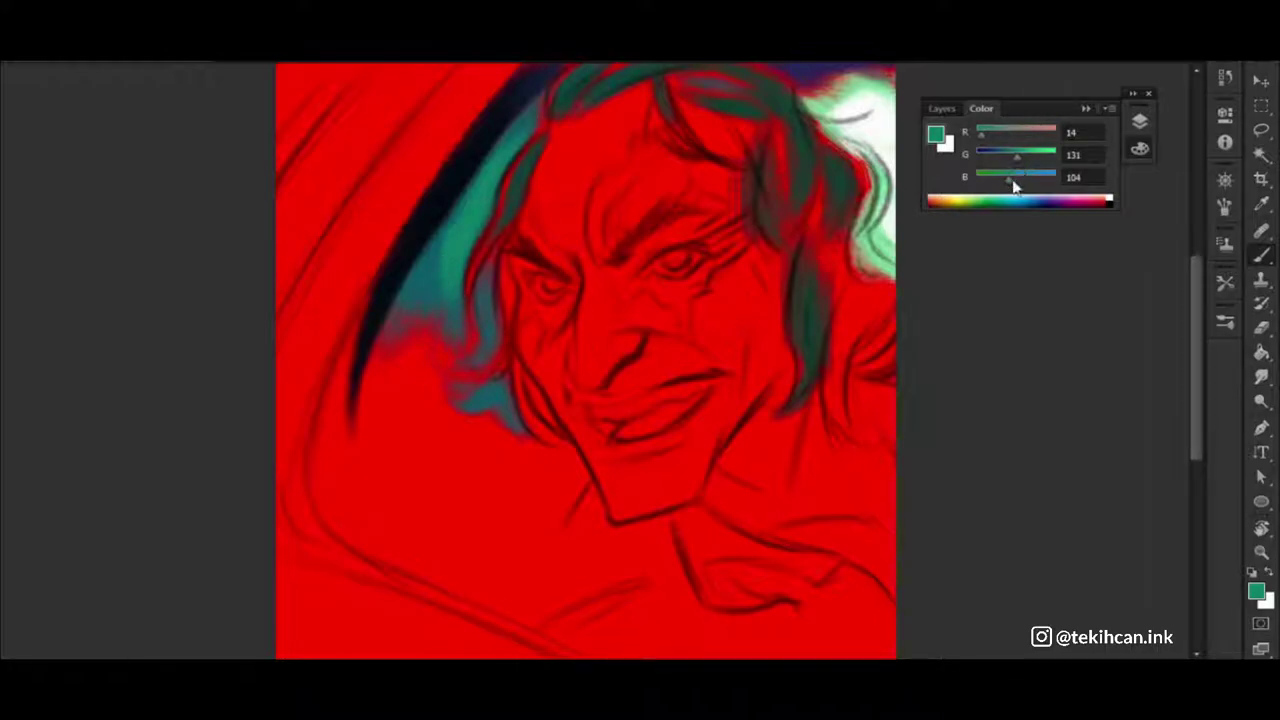
# Paint orange and yellow strokes on the forehead
pyautogui.keyDown('alt'); pyautogui.click(644, 151); pyautogui.keyUp('alt')
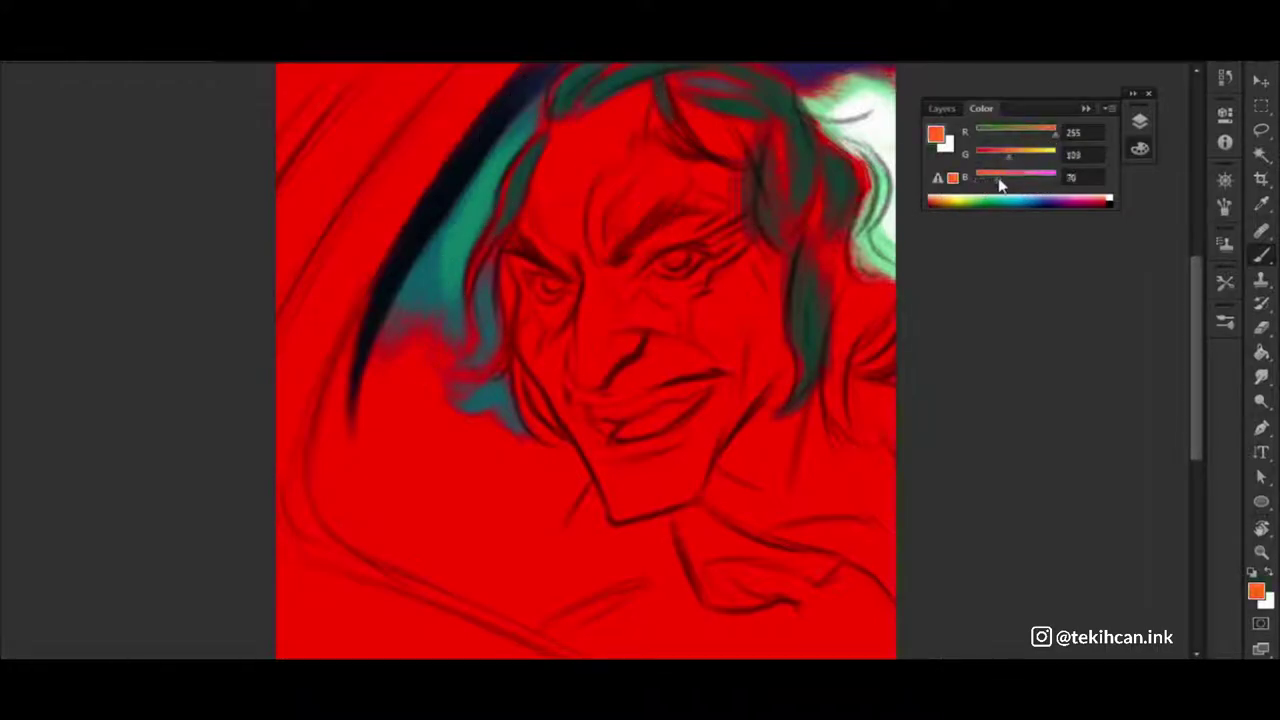
pyautogui.moveTo(562, 150)
pyautogui.mouseDown()
pyautogui.moveTo(565, 190)
pyautogui.moveTo(643, 129)
pyautogui.moveTo(596, 229)
pyautogui.mouseUp()
pyautogui.moveTo(1013, 157); pyautogui.dragTo(1033, 157)
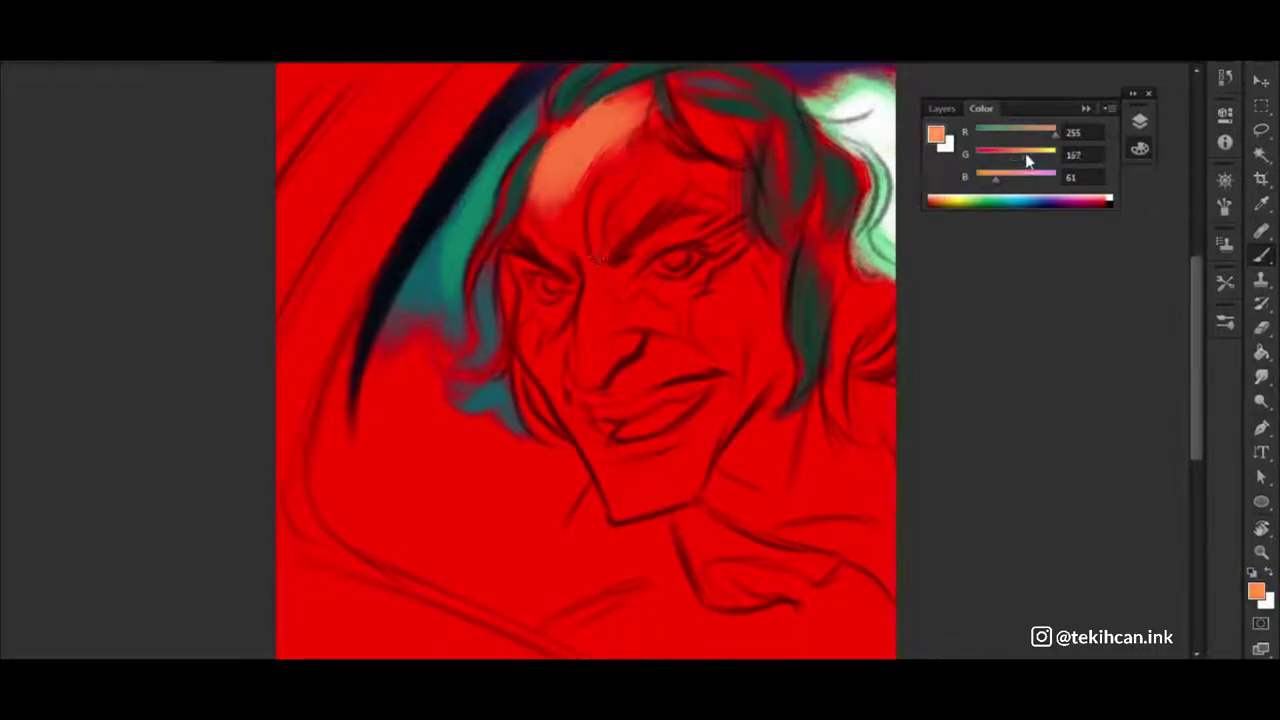
pyautogui.moveTo(590, 245)
pyautogui.mouseDown()
pyautogui.moveTo(597, 185)
pyautogui.moveTo(645, 178)
pyautogui.moveTo(632, 224)
pyautogui.mouseUp()
pyautogui.moveTo(590, 214); pyautogui.dragTo(562, 262)
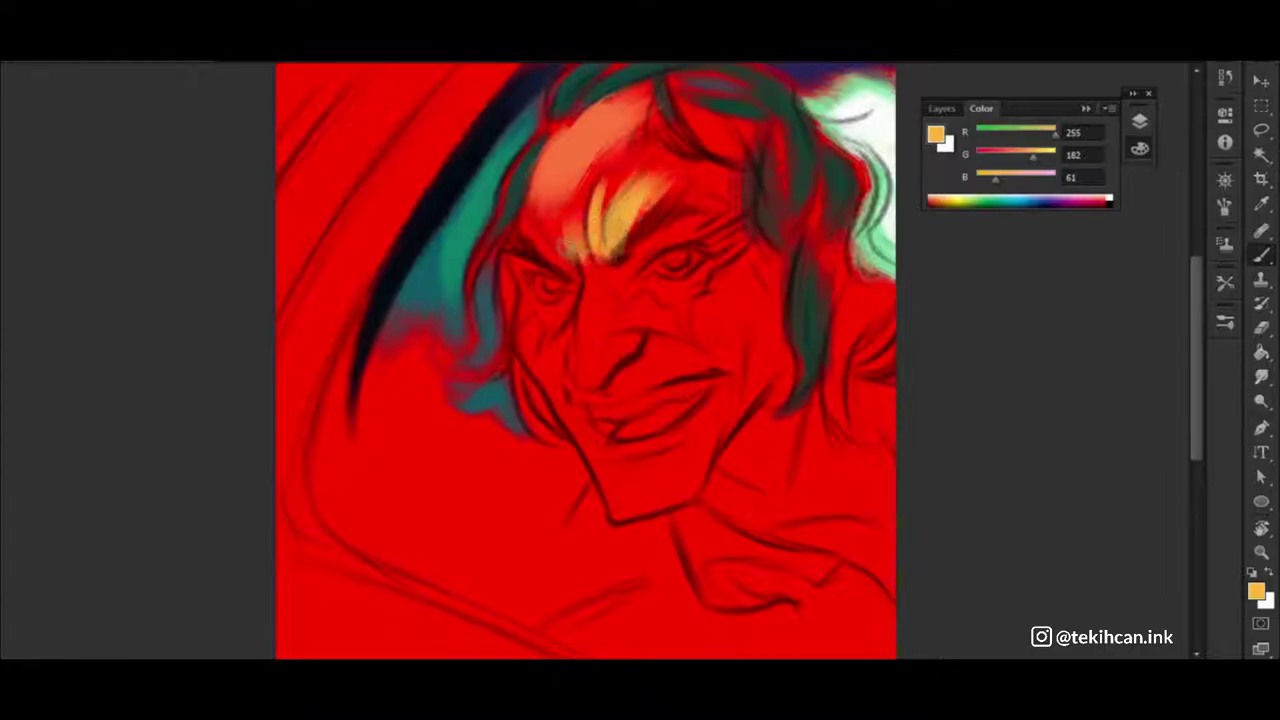
# Paint pale peach over the forehead and a peach highlight down the nose
pyautogui.moveTo(640, 170); pyautogui.dragTo(595, 245)
pyautogui.moveTo(645, 140); pyautogui.dragTo(610, 195)
pyautogui.moveTo(580, 195); pyautogui.dragTo(545, 260)
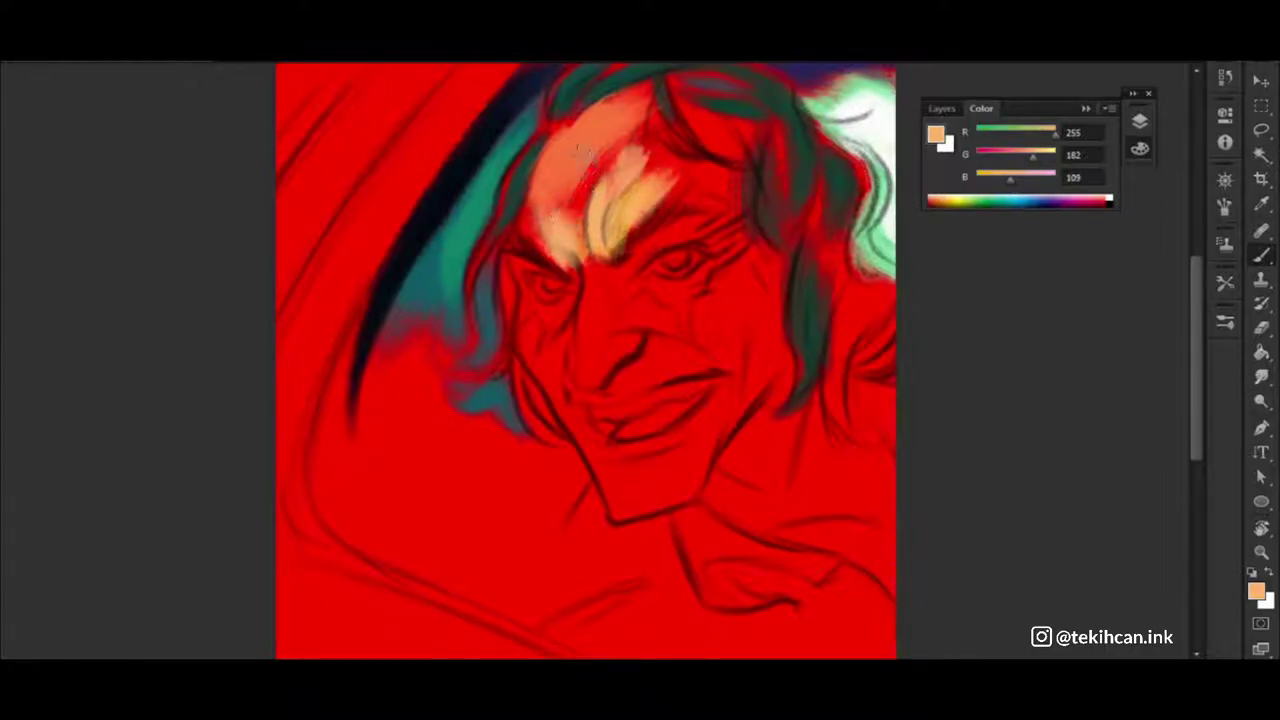
pyautogui.moveTo(580, 150); pyautogui.dragTo(610, 190)
pyautogui.moveTo(610, 130); pyautogui.dragTo(560, 235)
pyautogui.keyDown('alt'); pyautogui.click(590, 157); pyautogui.keyUp('alt')
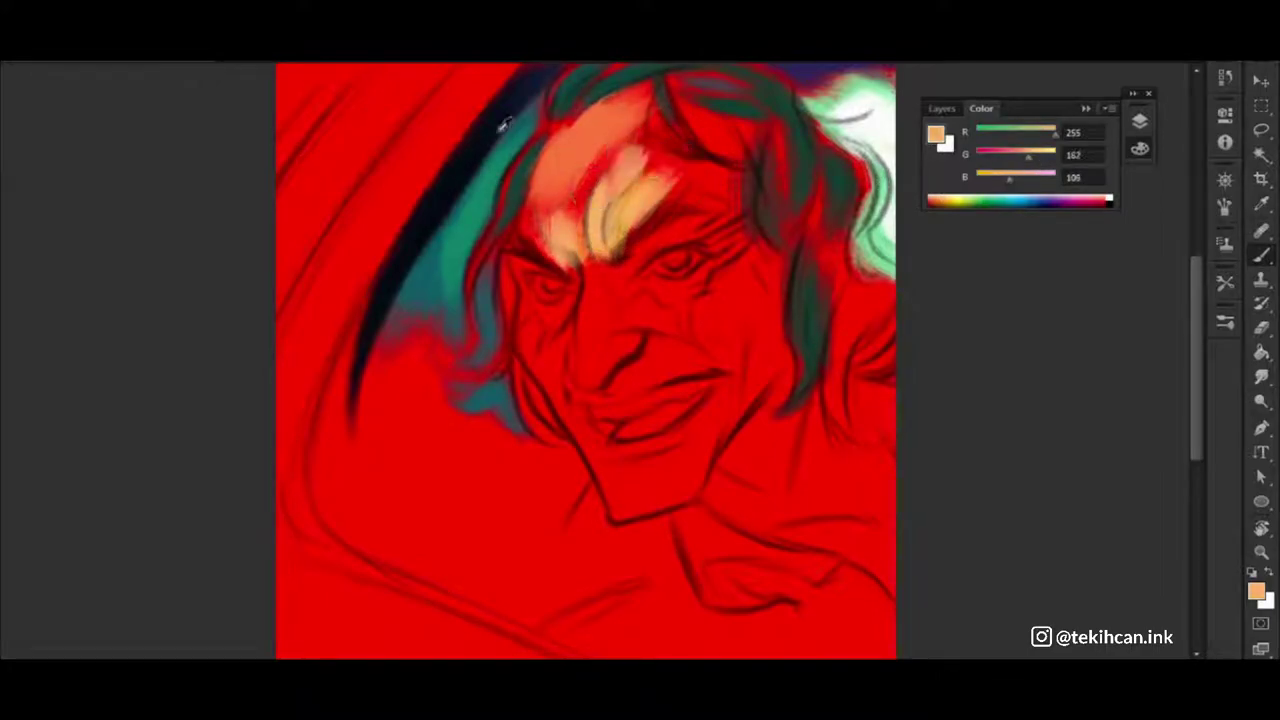
pyautogui.moveTo(610, 140)
pyautogui.mouseDown()
pyautogui.moveTo(565, 200)
pyautogui.moveTo(555, 245)
pyautogui.mouseUp()
pyautogui.moveTo(571, 294); pyautogui.dragTo(588, 323)
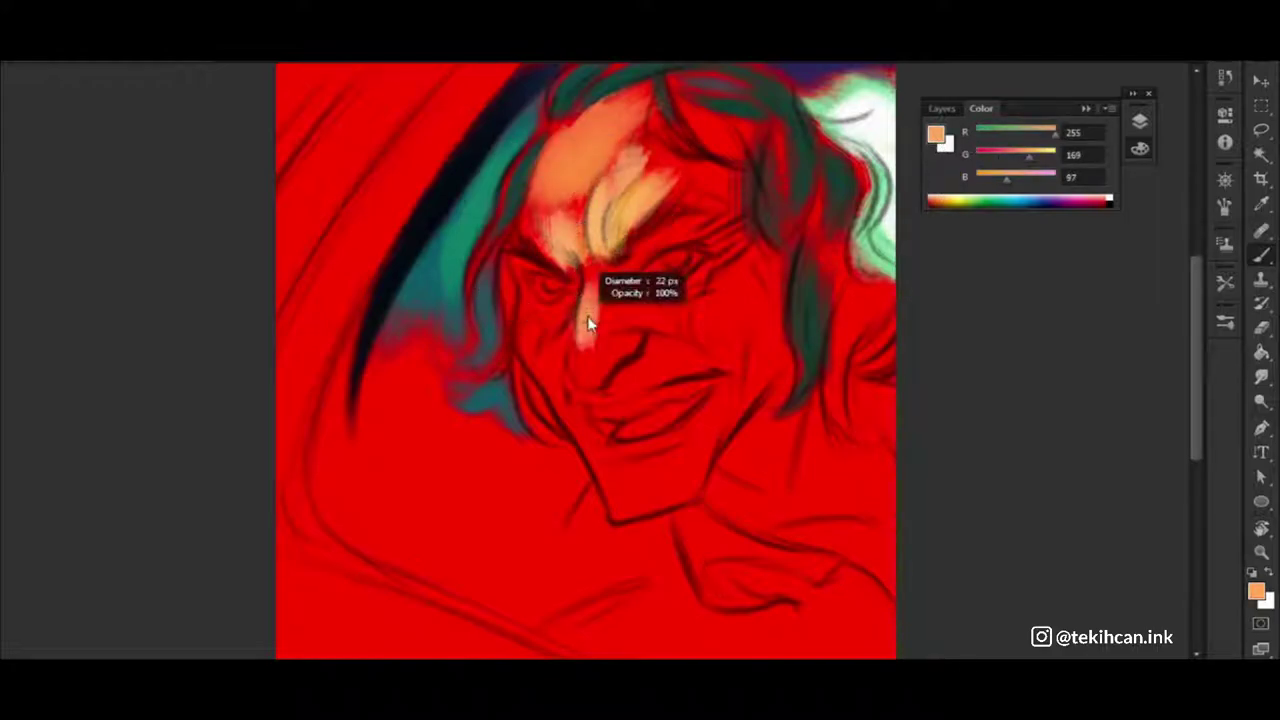
pyautogui.moveTo(582, 262); pyautogui.dragTo(589, 334)
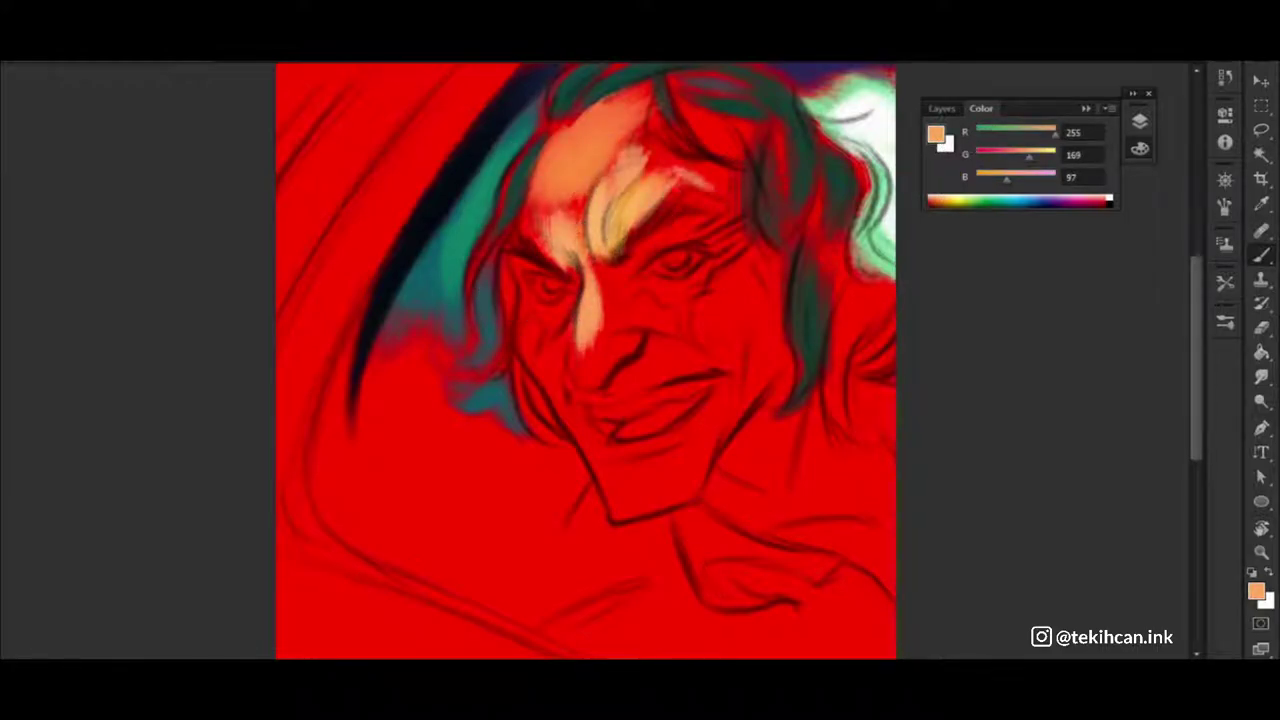
# Paint teal strokes over the eyebrow
pyautogui.keyDown('alt'); pyautogui.click(697, 245); pyautogui.keyUp('alt')
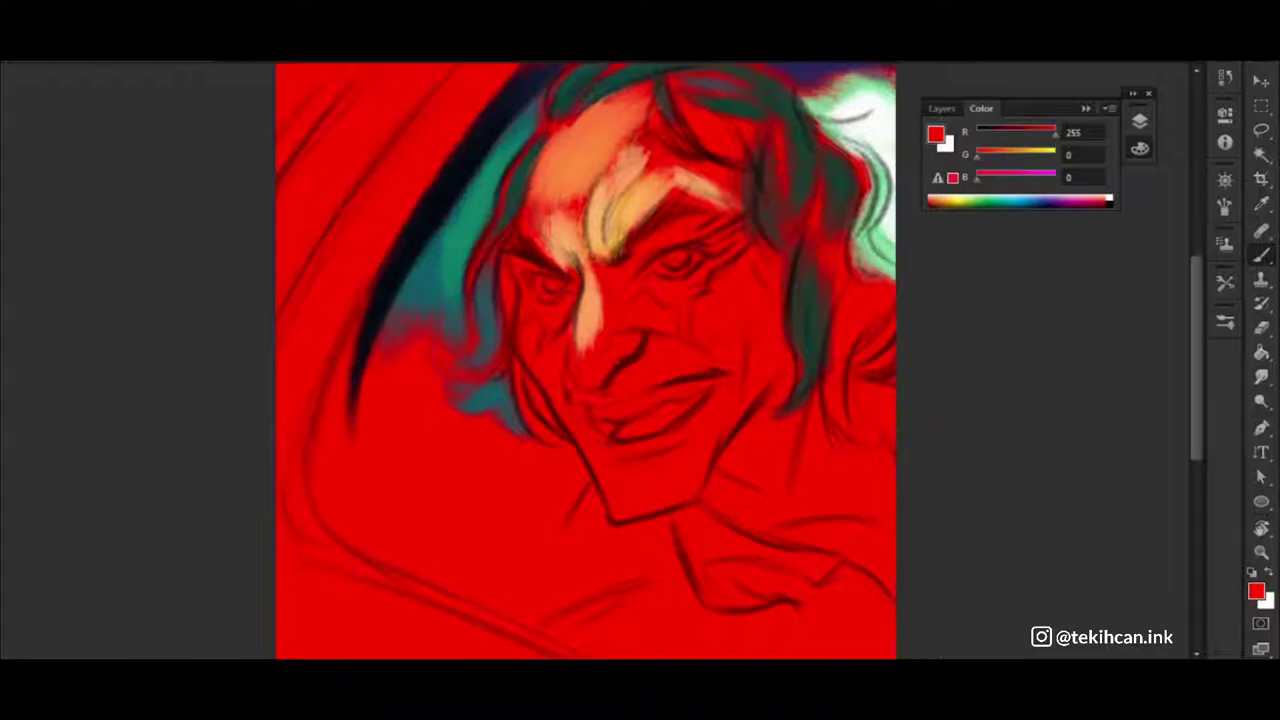
pyautogui.keyDown('alt'); pyautogui.click(790, 205); pyautogui.keyUp('alt')
pyautogui.press('F7')
pyautogui.press('F7')
pyautogui.moveTo(615, 250)
pyautogui.mouseDown()
pyautogui.moveTo(660, 190)
pyautogui.moveTo(697, 212)
pyautogui.mouseUp()
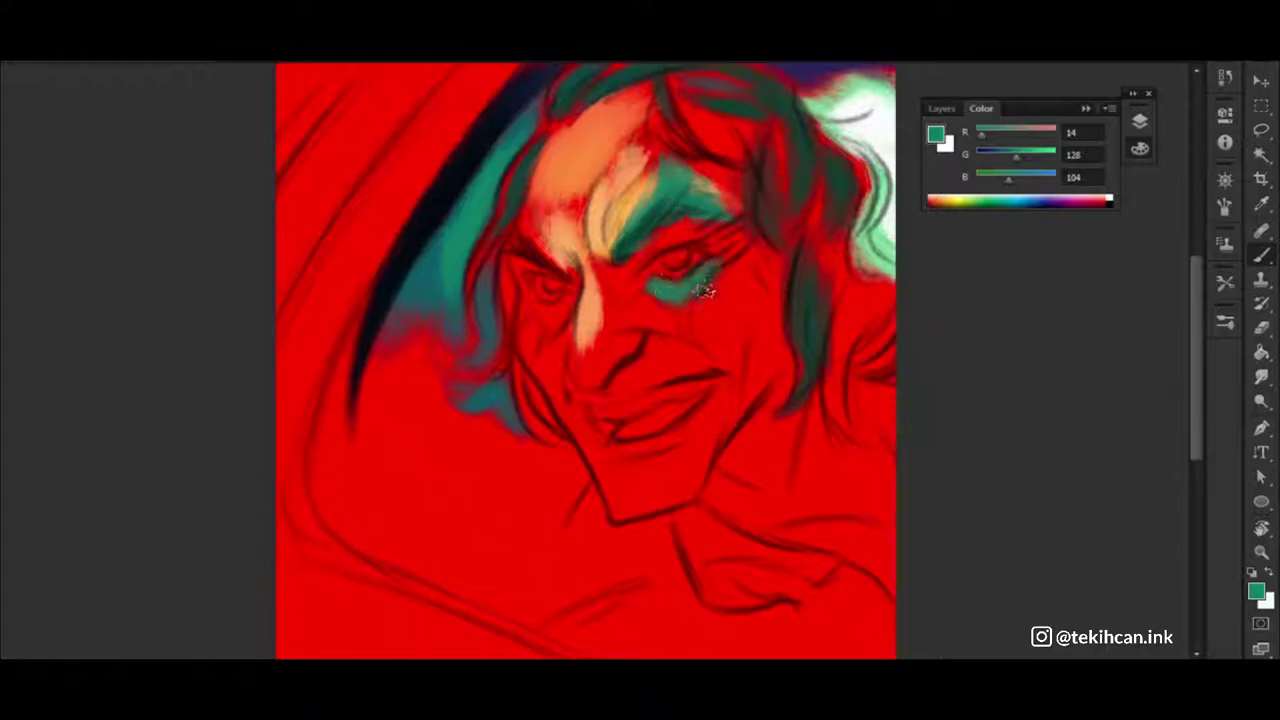
# Paint peach over the right cheek, left cheek and across the mouth
pyautogui.keyDown('alt'); pyautogui.click(607, 205); pyautogui.keyUp('alt')
pyautogui.moveTo(750, 280); pyautogui.dragTo(722, 291)
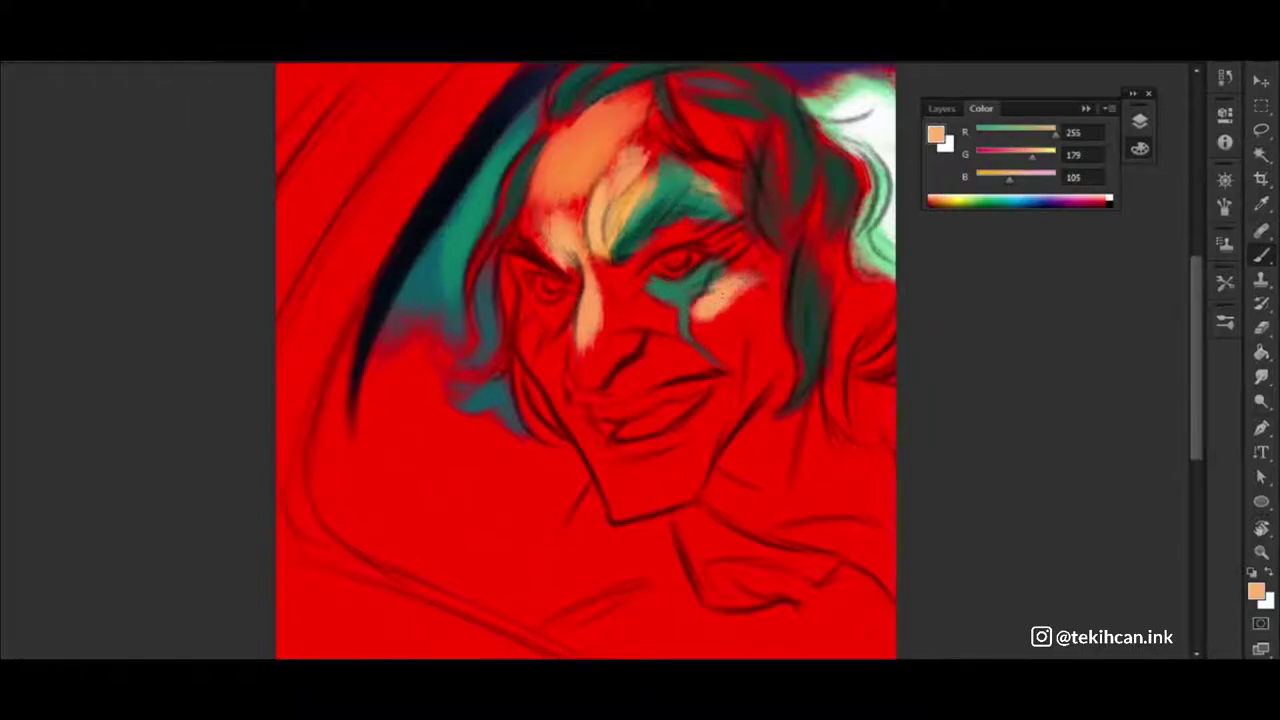
pyautogui.moveTo(750, 335)
pyautogui.mouseDown()
pyautogui.moveTo(680, 300)
pyautogui.moveTo(650, 255)
pyautogui.moveTo(700, 225)
pyautogui.moveTo(760, 230)
pyautogui.mouseUp()
pyautogui.scroll(-2, 735, 290)
pyautogui.scroll(2, 729, 299)
pyautogui.moveTo(472, 360); pyautogui.dragTo(505, 445)
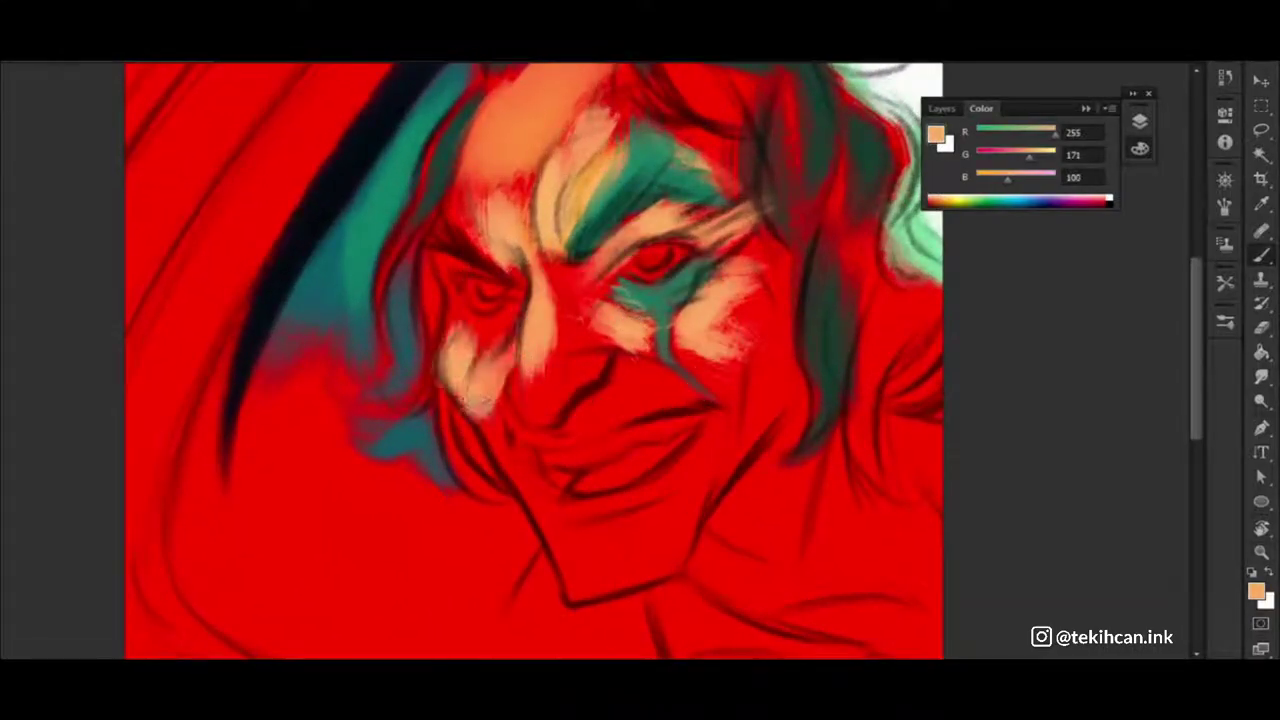
pyautogui.press('e')
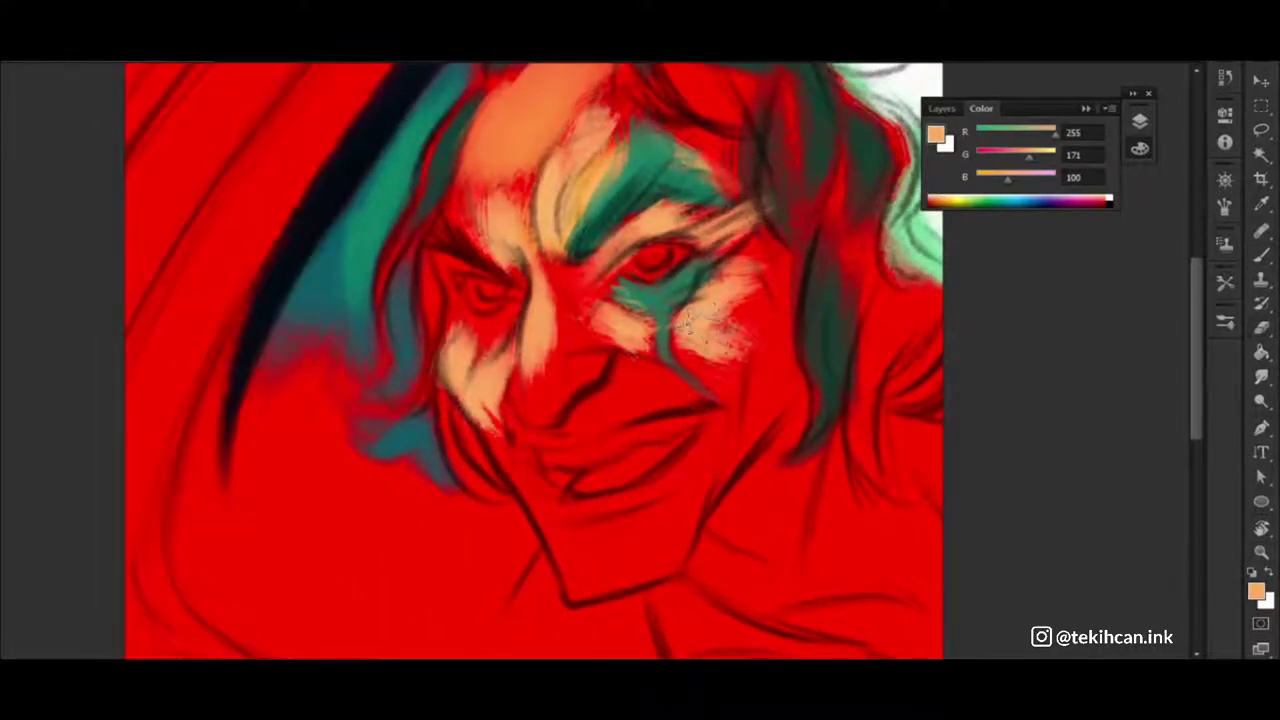
pyautogui.moveTo(584, 419)
pyautogui.mouseDown()
pyautogui.moveTo(680, 385)
pyautogui.moveTo(700, 400)
pyautogui.moveTo(651, 400)
pyautogui.moveTo(584, 439)
pyautogui.mouseUp()
# Add extra teeth strokes in orange-pink beside the existing teeth
pyautogui.scroll(-3, 584, 438)
pyautogui.keyDown('alt'); pyautogui.click(637, 277); pyautogui.keyUp('alt')
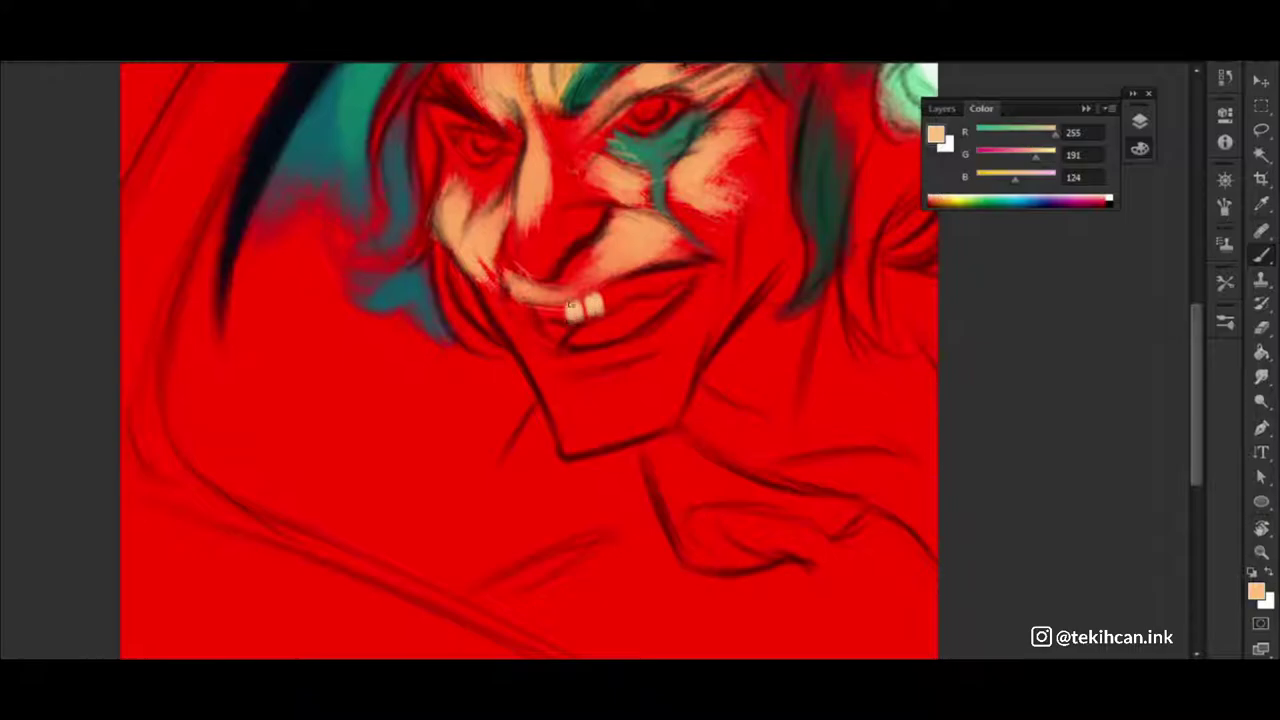
pyautogui.keyDown('alt'); pyautogui.click(600, 282); pyautogui.keyUp('alt')
pyautogui.moveTo(604, 298); pyautogui.dragTo(660, 290)
pyautogui.scroll(-1, 660, 290)
# Paint orange-yellow peach strokes across the forehead and brow
pyautogui.keyDown('alt'); pyautogui.click(590, 303); pyautogui.keyUp('alt')
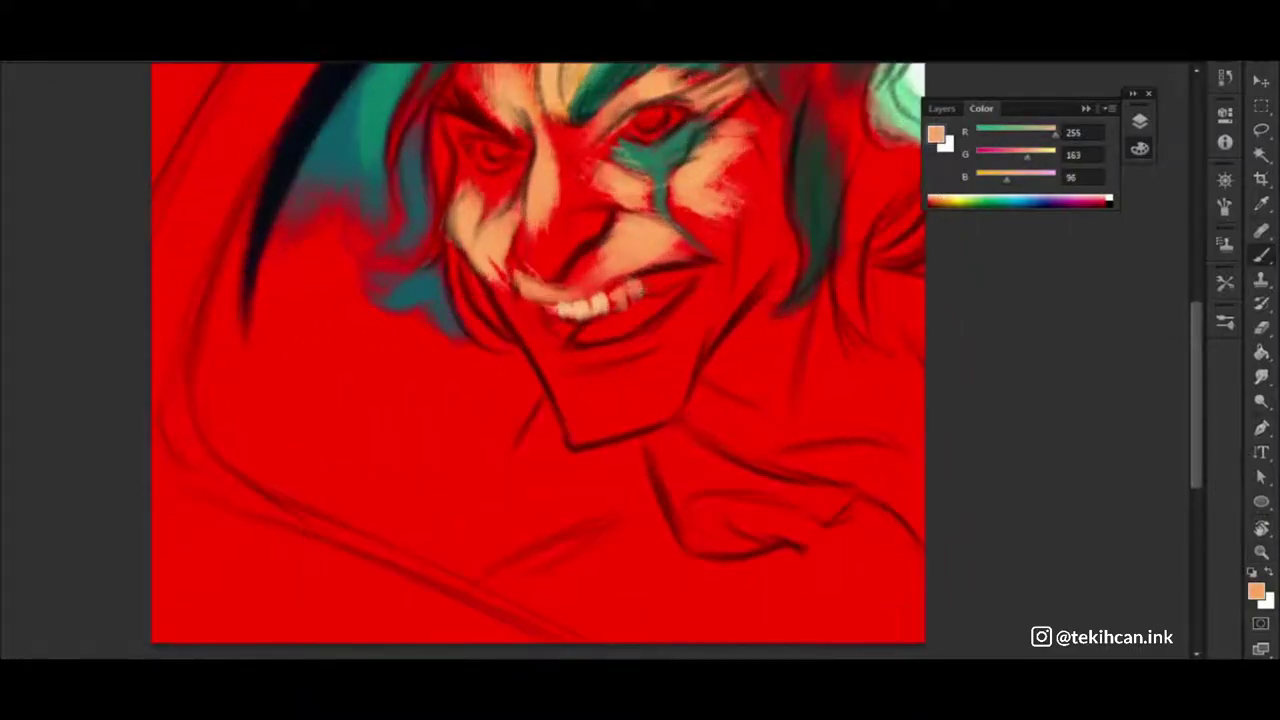
pyautogui.keyDown('alt'); pyautogui.click(645, 288); pyautogui.keyUp('alt')
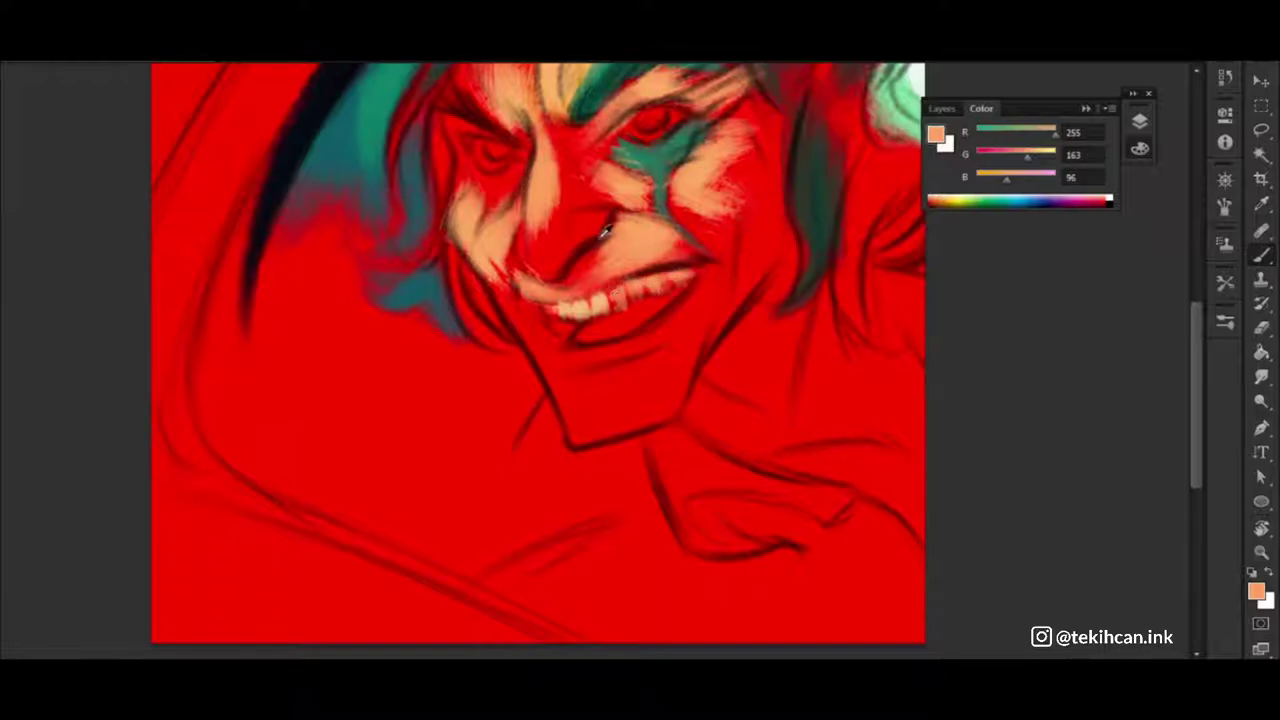
pyautogui.click(1037, 152)
pyautogui.moveTo(536, 160)
pyautogui.mouseDown()
pyautogui.moveTo(550, 240)
pyautogui.moveTo(520, 225)
pyautogui.mouseUp()
pyautogui.scroll(3, 536, 200)
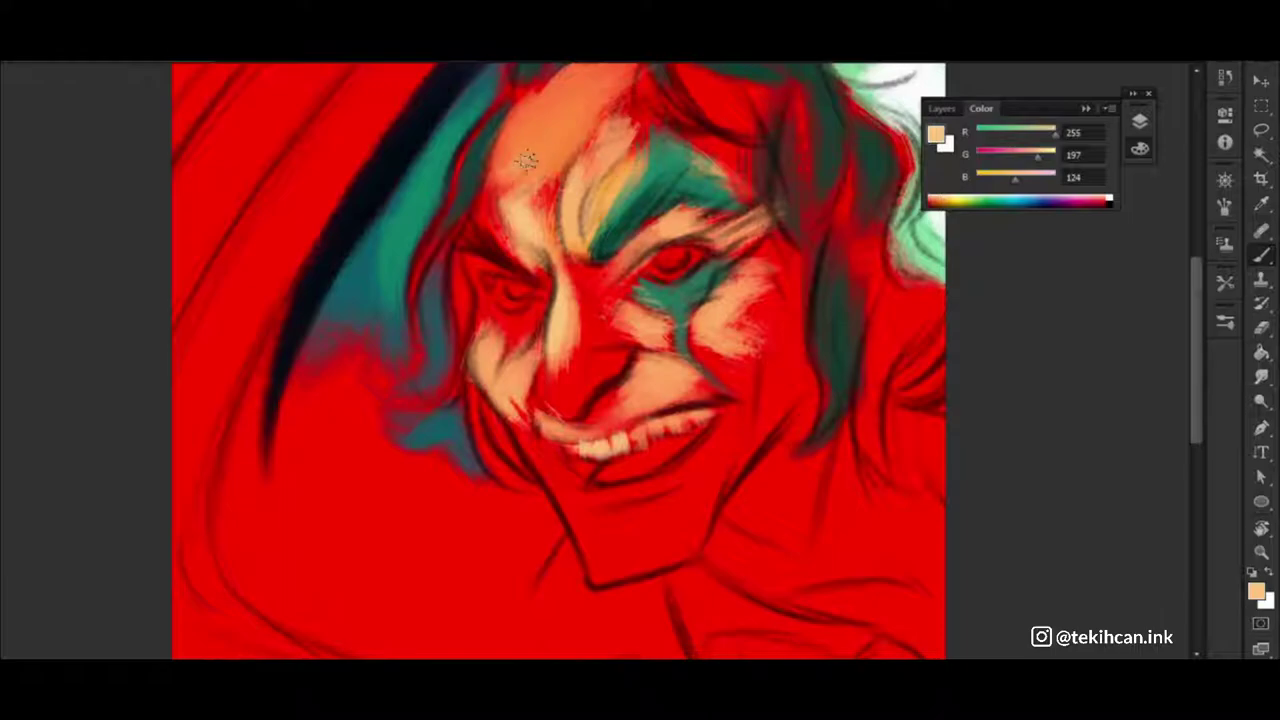
pyautogui.moveTo(527, 161)
pyautogui.mouseDown()
pyautogui.moveTo(512, 188)
pyautogui.moveTo(605, 90)
pyautogui.mouseUp()
pyautogui.scroll(-3, 500, 250)
pyautogui.scroll(3, 480, 268)
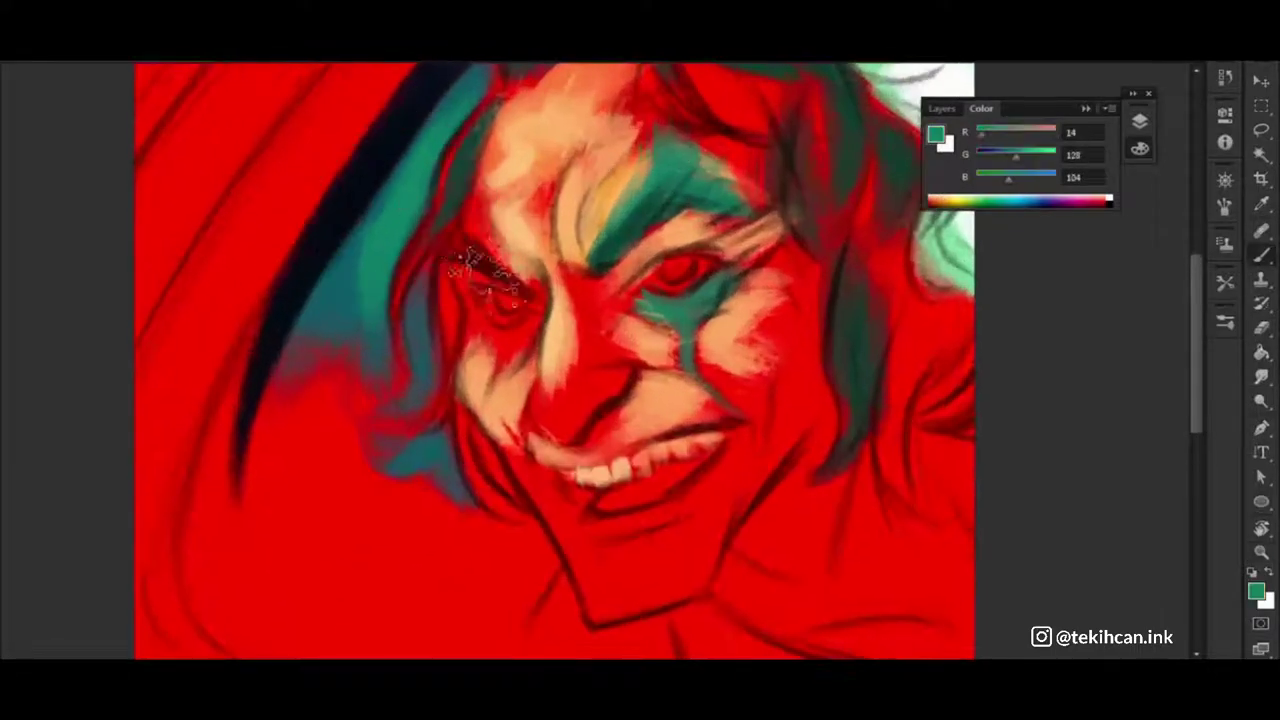
# Paint teal over the left eye and peach across the chin and right jawline
pyautogui.moveTo(468, 260); pyautogui.dragTo(468, 222)
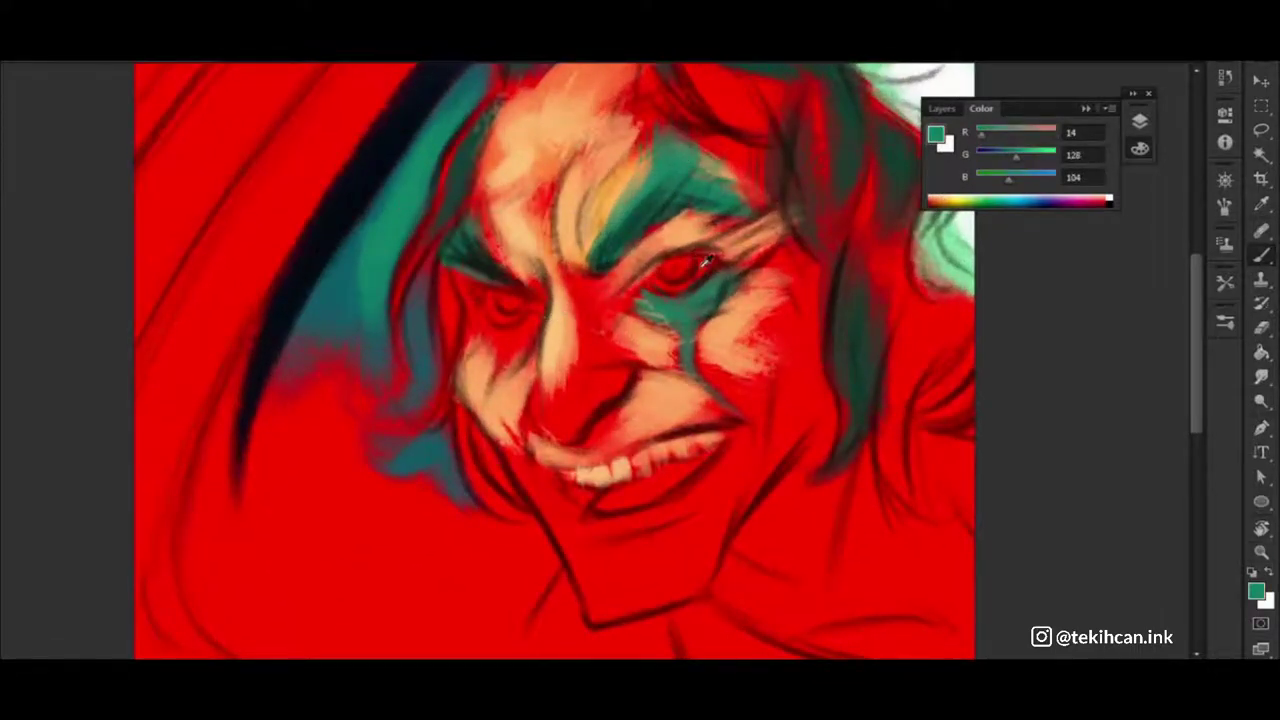
pyautogui.keyDown('alt'); pyautogui.click(660, 395); pyautogui.keyUp('alt')
pyautogui.moveTo(660, 395); pyautogui.dragTo(605, 215)
pyautogui.moveTo(655, 365)
pyautogui.mouseDown()
pyautogui.moveTo(610, 415)
pyautogui.moveTo(530, 405)
pyautogui.moveTo(520, 425)
pyautogui.mouseUp()
pyautogui.moveTo(500, 360)
pyautogui.mouseDown()
pyautogui.moveTo(550, 440)
pyautogui.moveTo(630, 380)
pyautogui.moveTo(725, 195)
pyautogui.moveTo(706, 286)
pyautogui.mouseUp()
# Paint dark green strands into the hair and along its right edge
pyautogui.keyDown('alt'); pyautogui.click(763, 212); pyautogui.keyUp('alt')
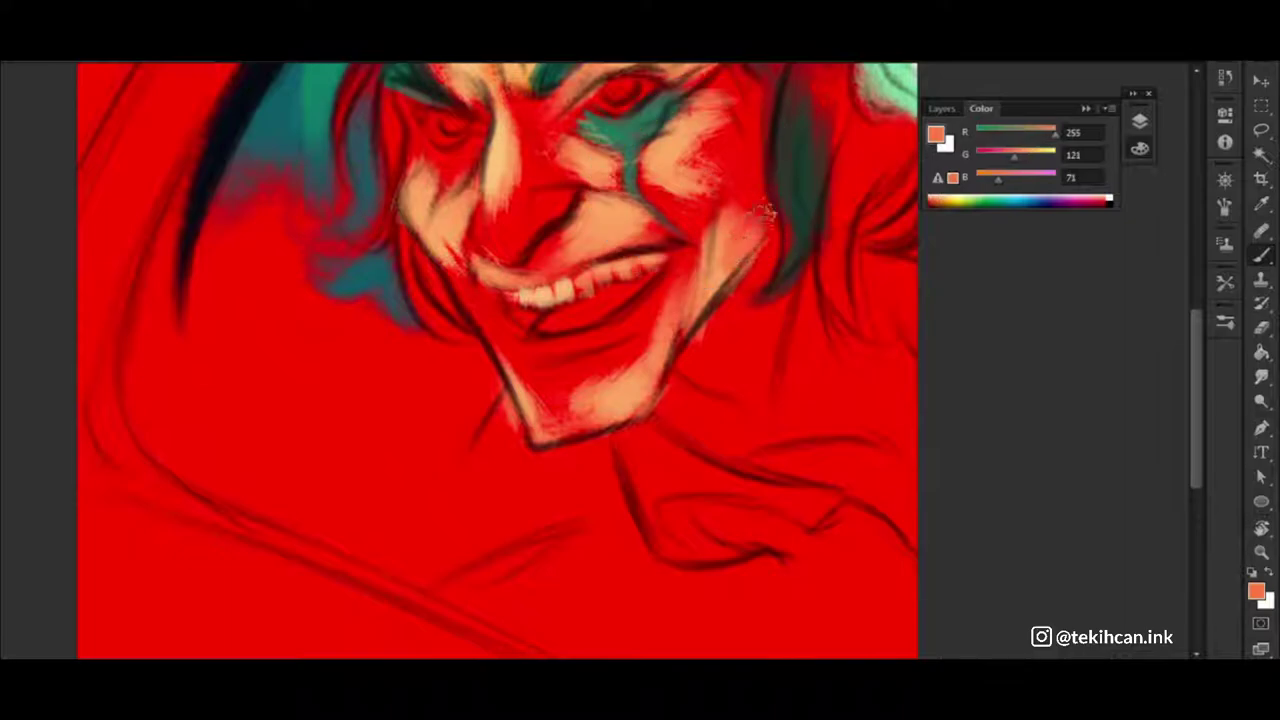
pyautogui.scroll(-1, 770, 222)
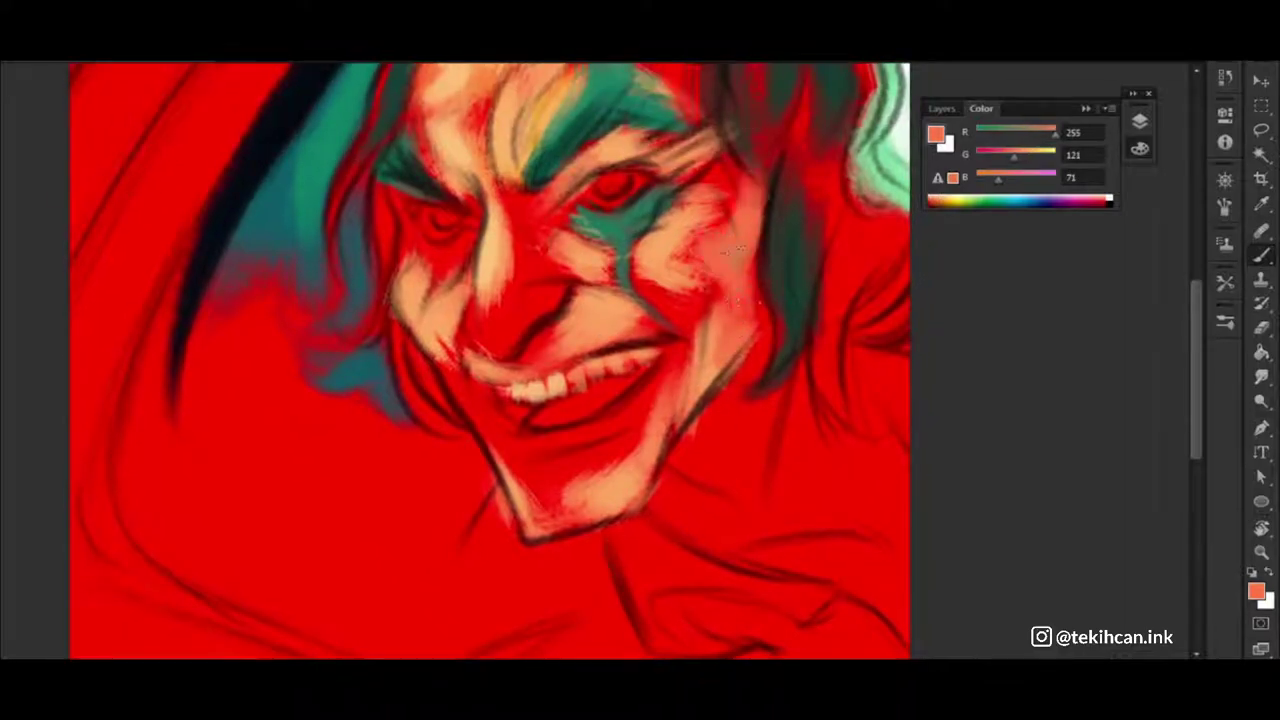
pyautogui.scroll(-2, 740, 260)
pyautogui.scroll(2, 742, 418)
pyautogui.keyDown('alt'); pyautogui.click(717, 120); pyautogui.keyUp('alt')
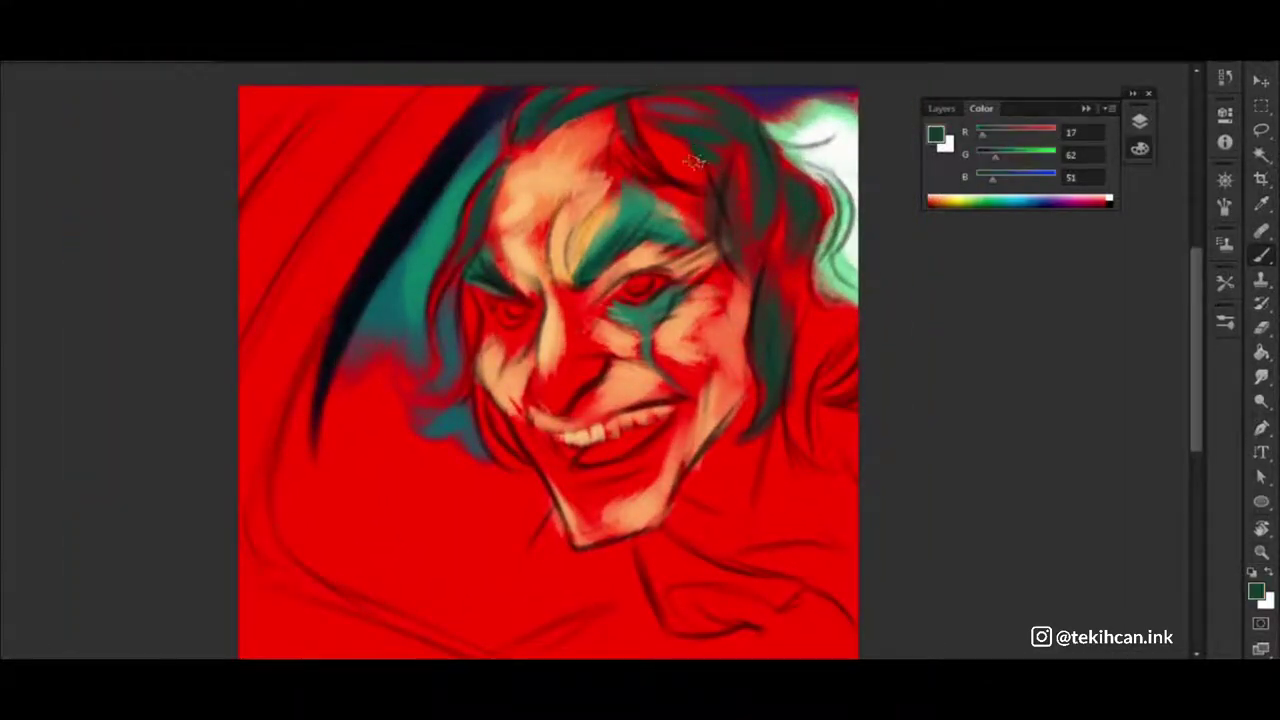
pyautogui.moveTo(690, 140); pyautogui.dragTo(760, 210)
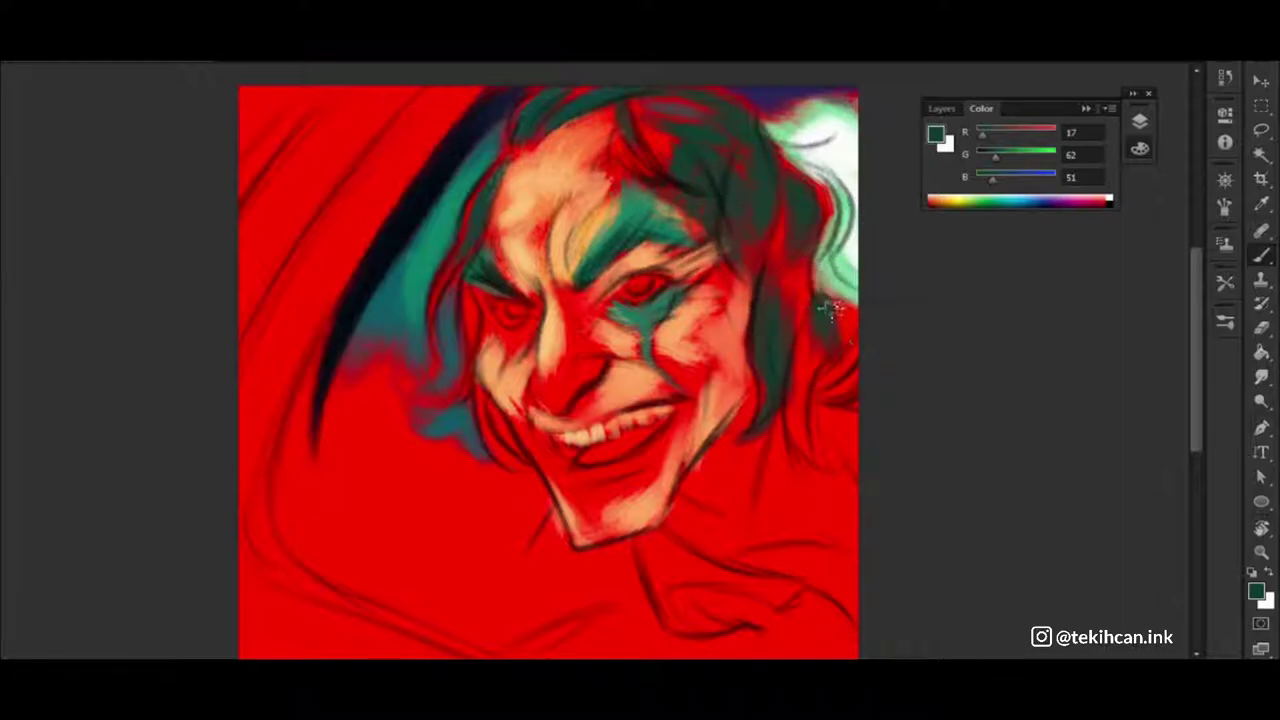
pyautogui.moveTo(815, 300)
pyautogui.mouseDown()
pyautogui.moveTo(838, 390)
pyautogui.moveTo(780, 434)
pyautogui.mouseUp()
pyautogui.moveTo(805, 350); pyautogui.dragTo(815, 455)
# Darken the area left of the face and add a grey-purple shape left of the chin
pyautogui.keyDown('alt'); pyautogui.click(386, 266); pyautogui.keyUp('alt')
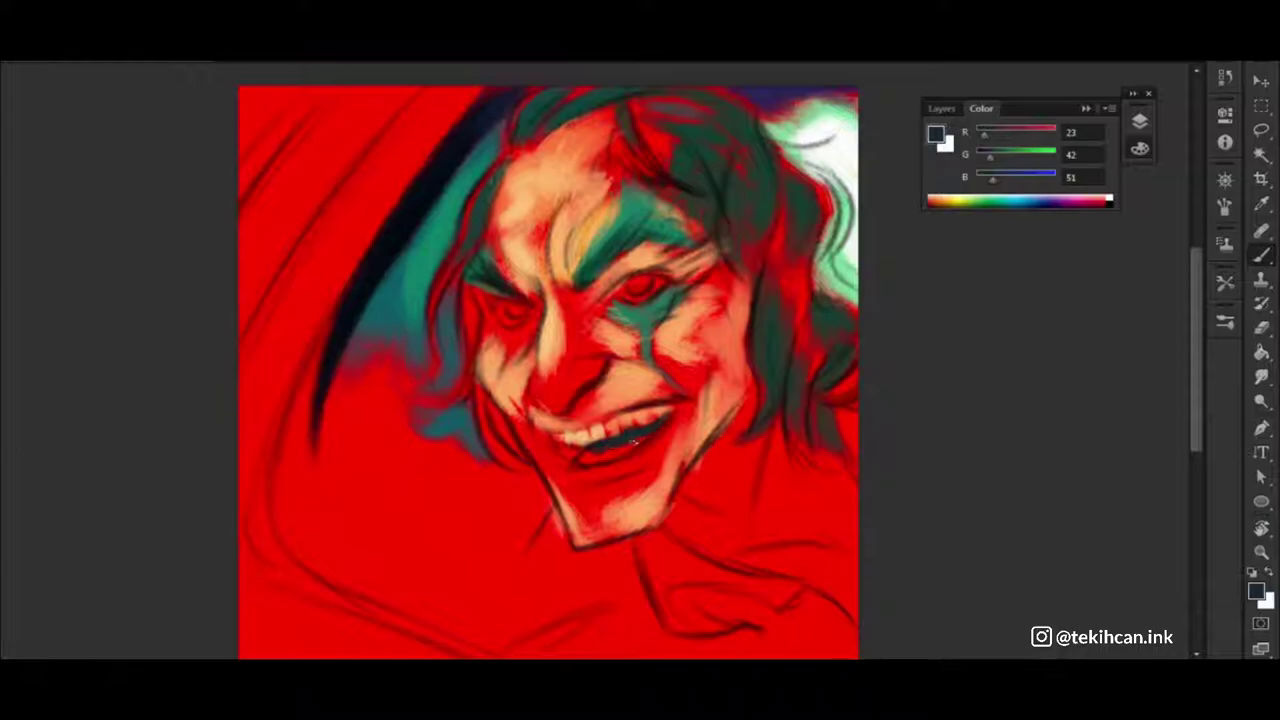
pyautogui.keyDown('alt'); pyautogui.click(418, 254); pyautogui.keyUp('alt')
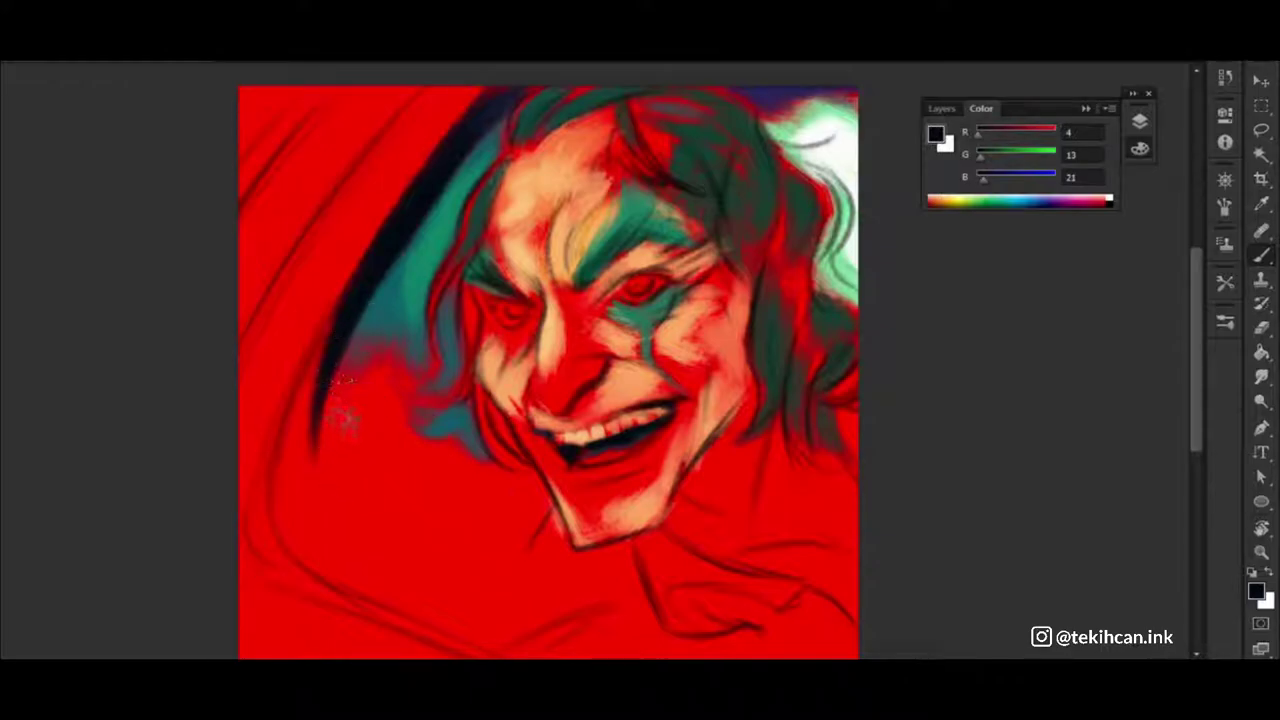
pyautogui.moveTo(342, 415)
pyautogui.mouseDown()
pyautogui.moveTo(400, 423)
pyautogui.moveTo(366, 400)
pyautogui.moveTo(400, 428)
pyautogui.moveTo(435, 405)
pyautogui.mouseUp()
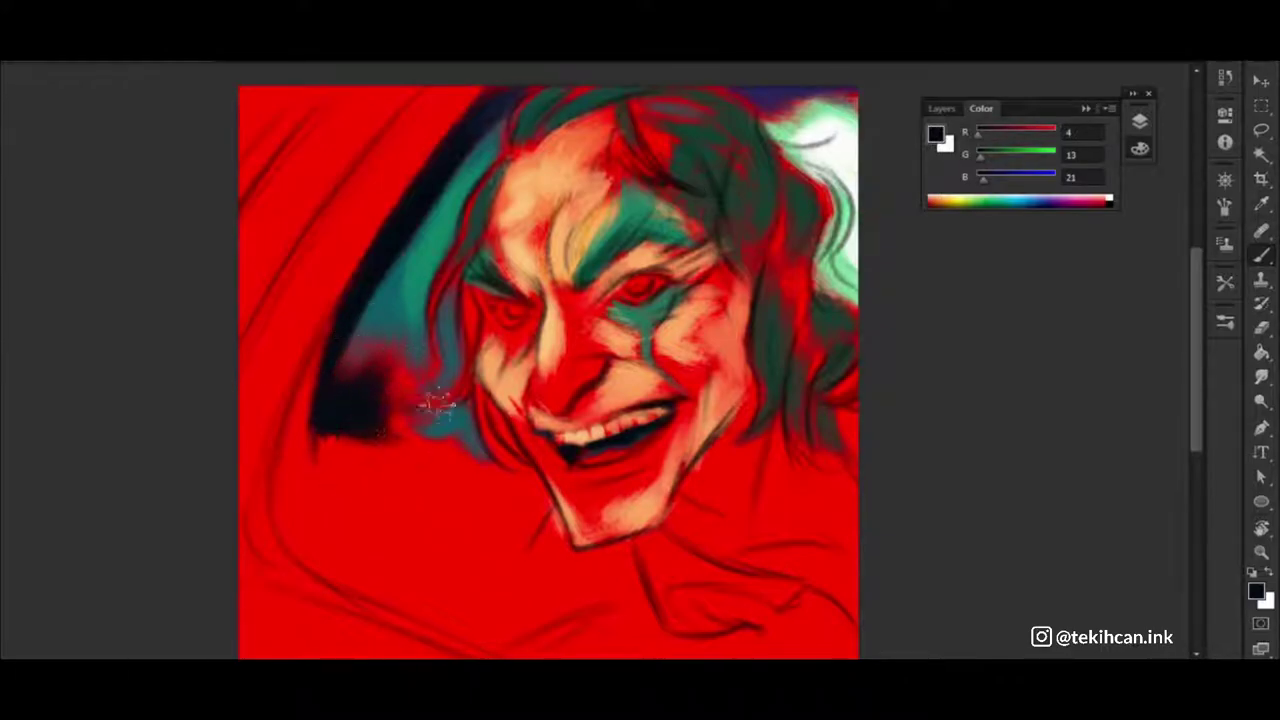
pyautogui.keyDown('alt'); pyautogui.click(418, 316); pyautogui.keyUp('alt')
pyautogui.moveTo(490, 500)
pyautogui.mouseDown()
pyautogui.moveTo(520, 530)
pyautogui.moveTo(450, 530)
pyautogui.moveTo(430, 485)
pyautogui.moveTo(455, 453)
pyautogui.mouseUp()
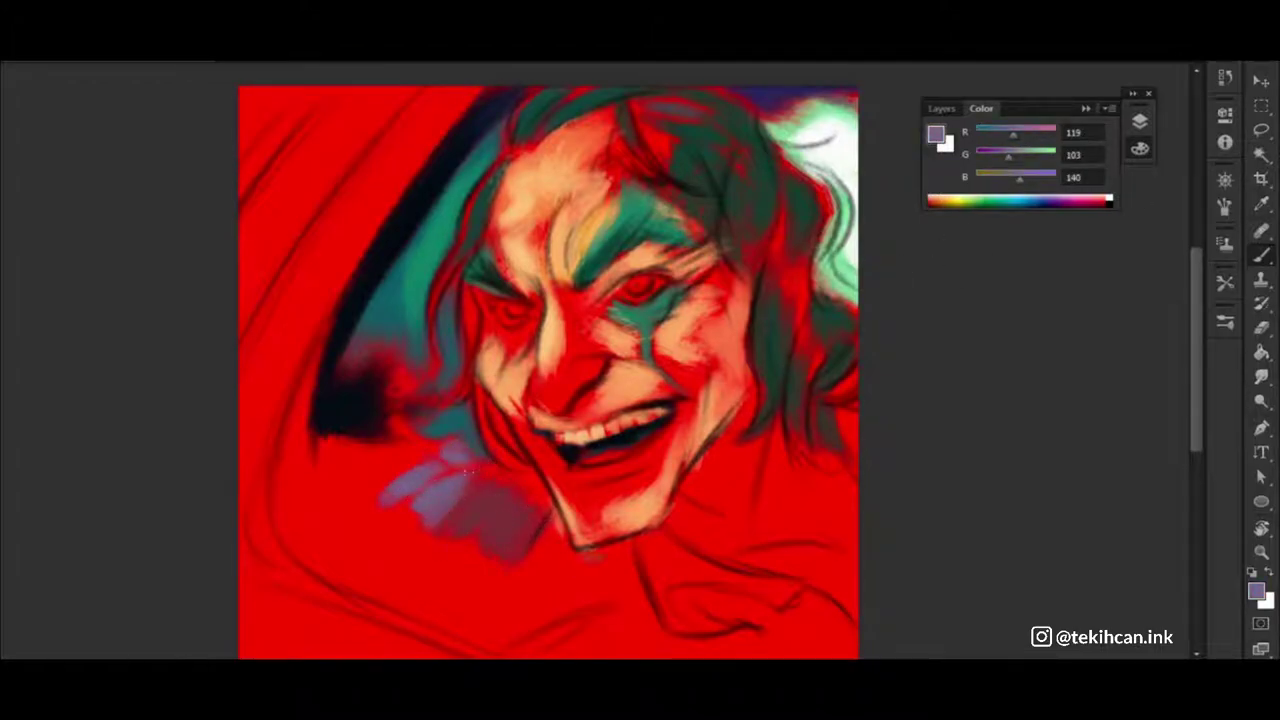
# Extend the upper eyelid line in near-black and highlight under the red iris in peach
pyautogui.hotkey('ctrl', '+')
pyautogui.keyDown('alt'); pyautogui.click(606, 337); pyautogui.keyUp('alt')
pyautogui.hotkey('ctrl', '+')
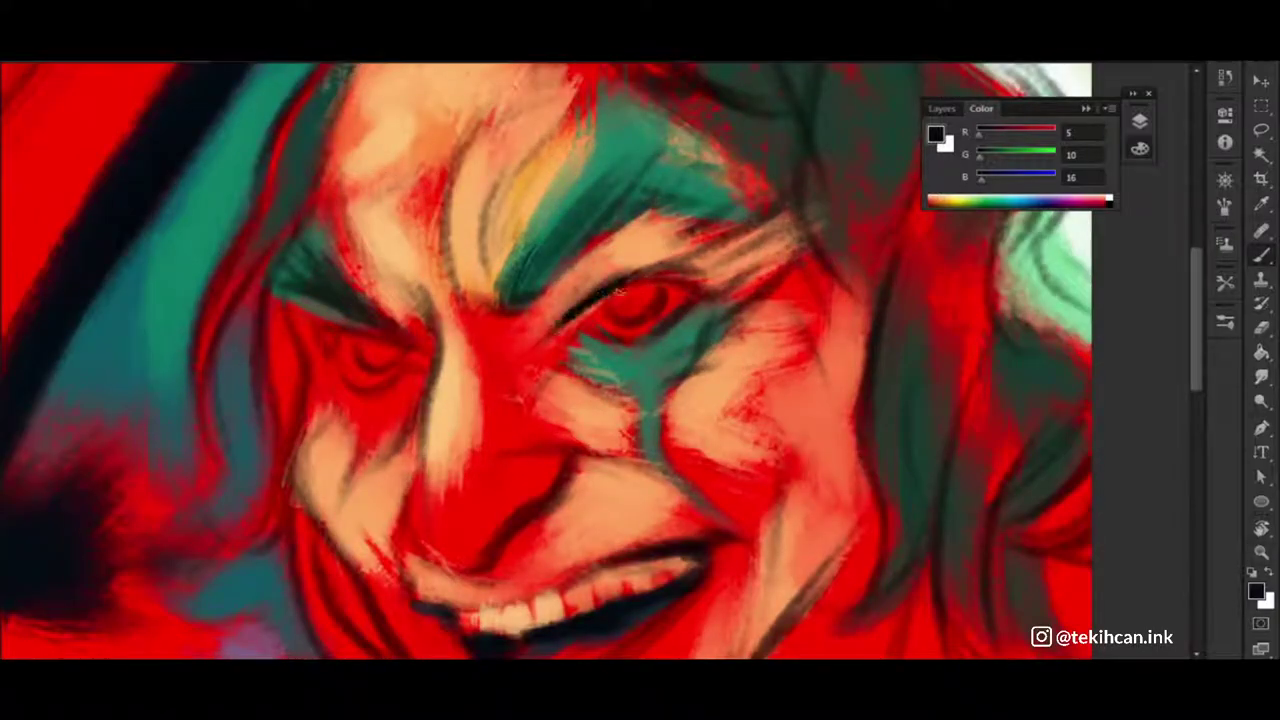
pyautogui.moveTo(617, 289); pyautogui.dragTo(699, 301)
pyautogui.keyDown('alt'); pyautogui.click(760, 262); pyautogui.keyUp('alt')
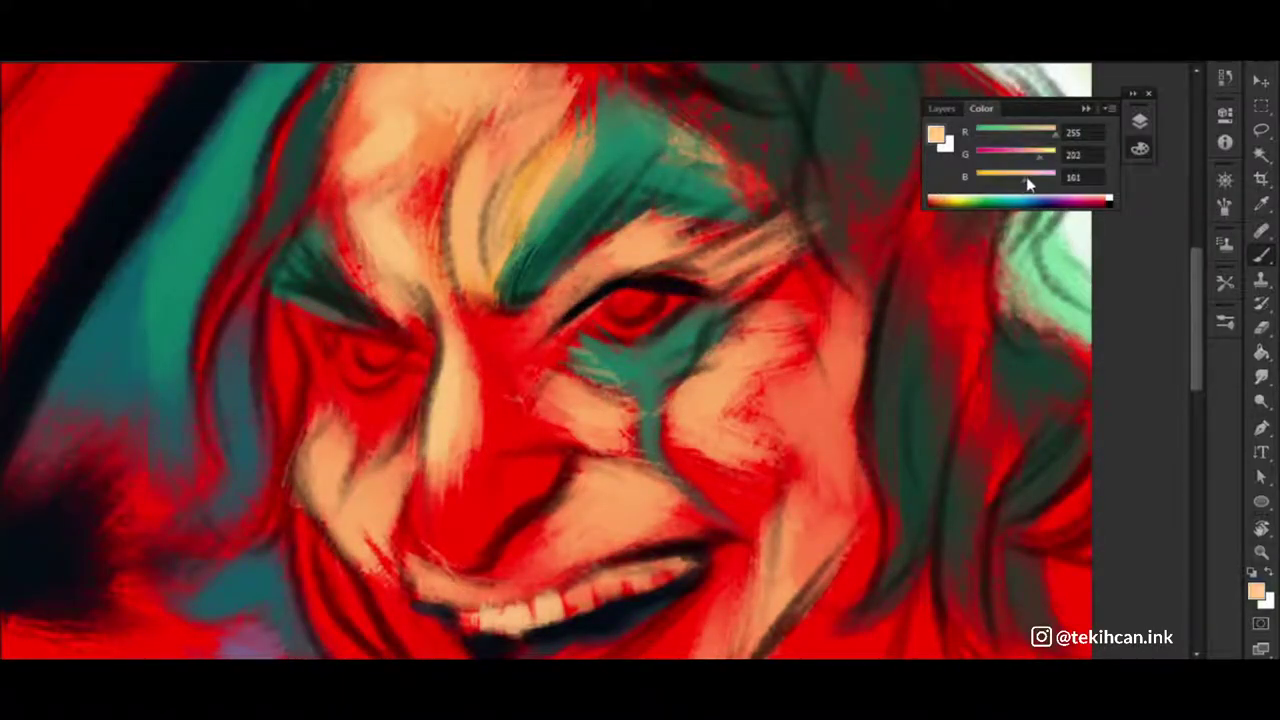
pyautogui.moveTo(596, 304); pyautogui.dragTo(667, 311)
pyautogui.hotkey('ctrl', '-')
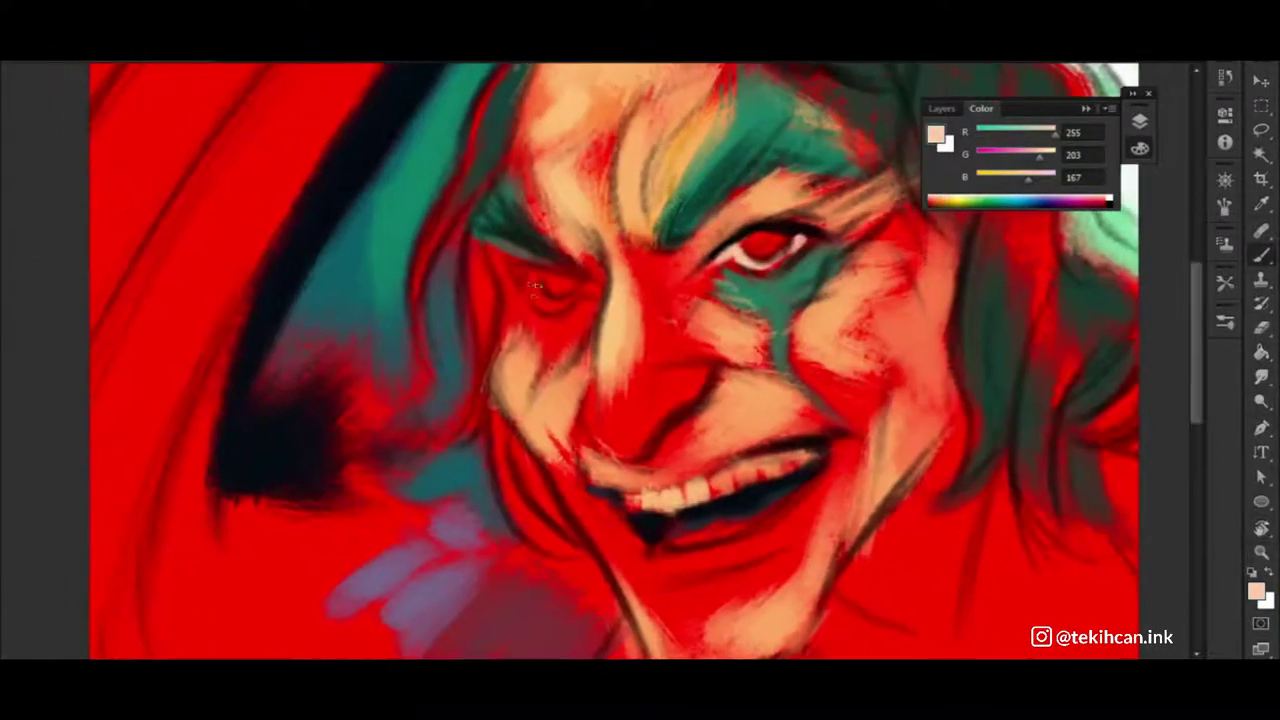
# Paint teal under the left eye
pyautogui.moveTo(571, 186); pyautogui.dragTo(700, 251)
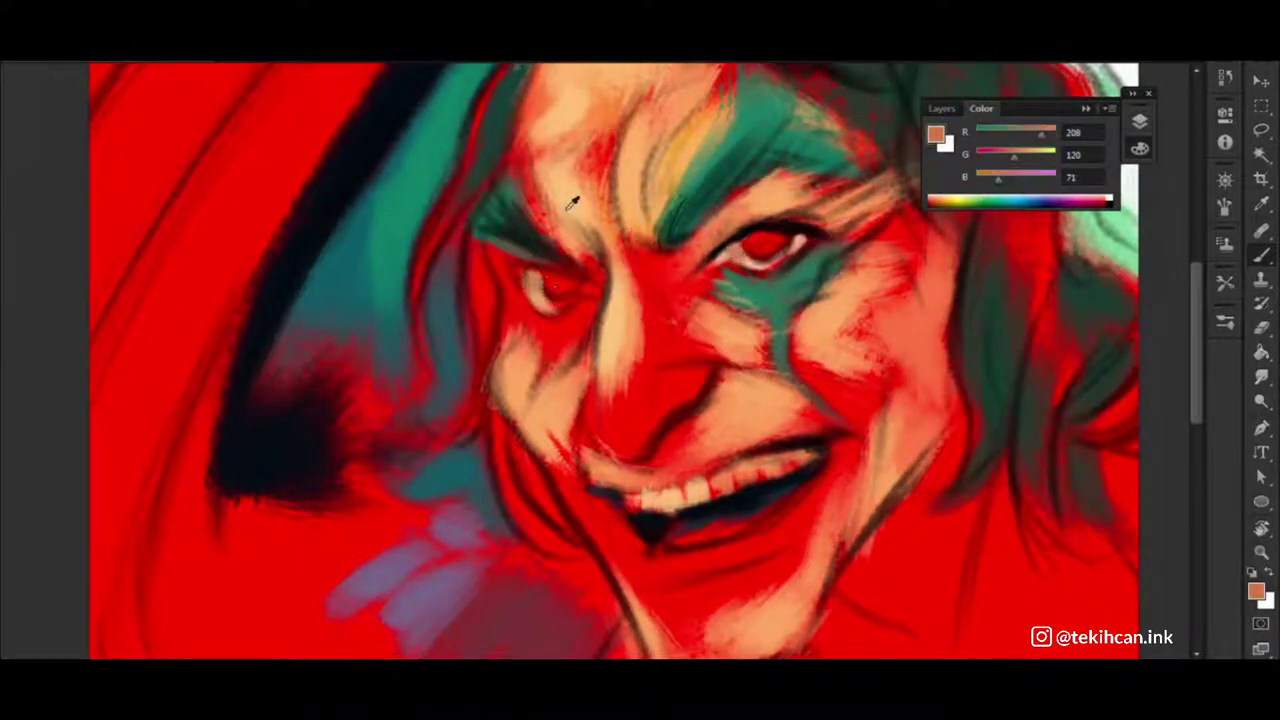
pyautogui.keyDown('alt'); pyautogui.click(400, 203); pyautogui.keyUp('alt')
pyautogui.moveTo(515, 295); pyautogui.dragTo(590, 360)
pyautogui.hotkey('ctrl', '-')
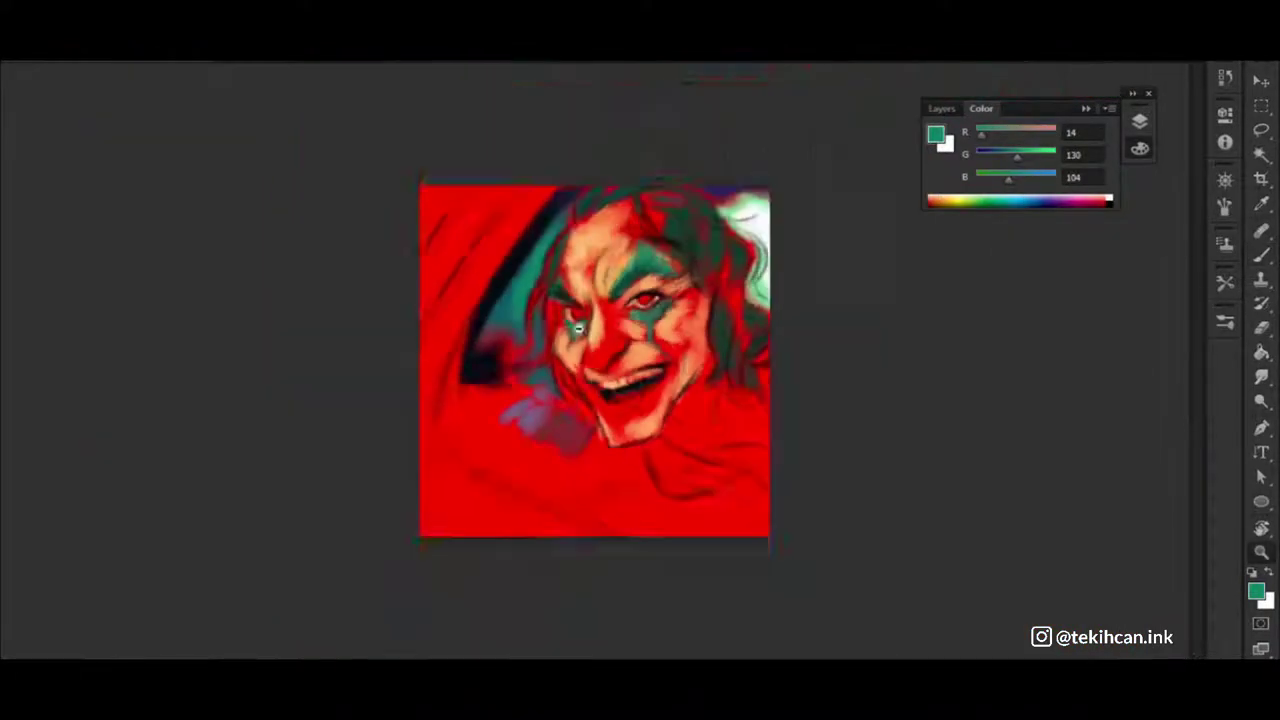
pyautogui.hotkey('ctrl', '+')
pyautogui.hotkey('ctrl', '-')
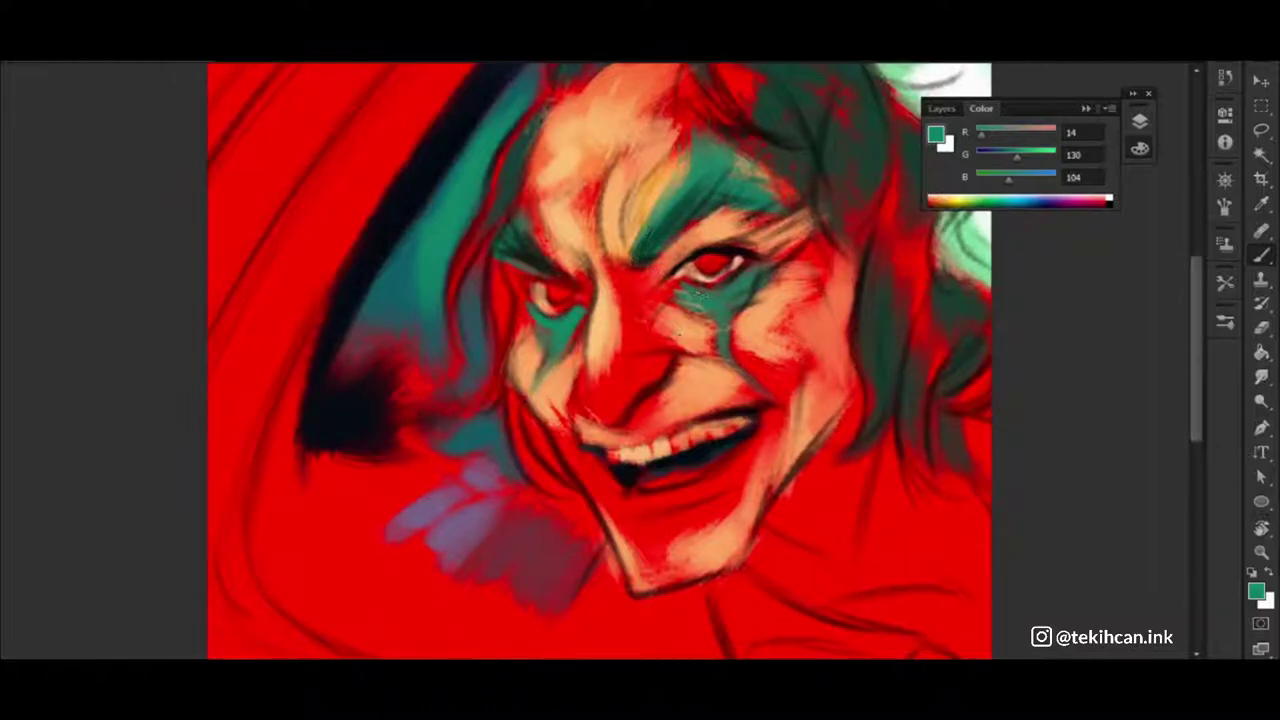
# Add a dark maroon stroke below the nose and erase around the mouth, right cheek and chin
pyautogui.keyDown('alt'); pyautogui.click(690, 320); pyautogui.keyUp('alt')
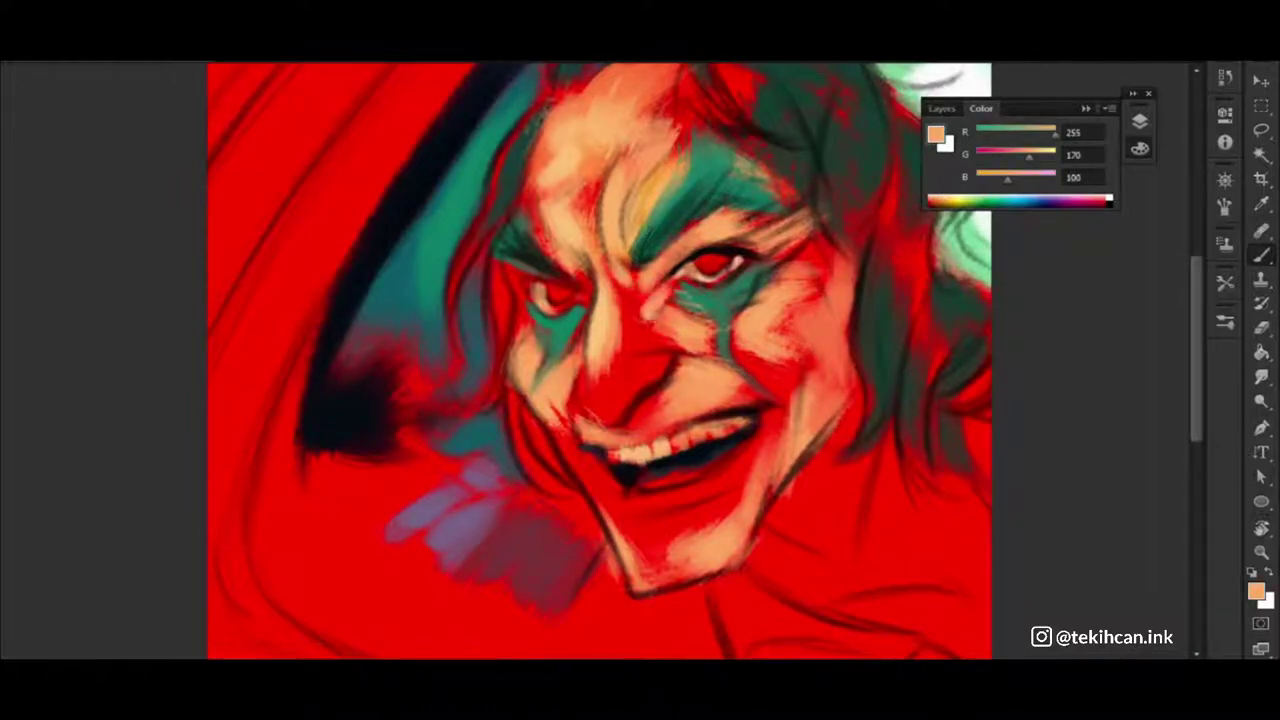
pyautogui.keyDown('alt'); pyautogui.click(362, 338); pyautogui.keyUp('alt')
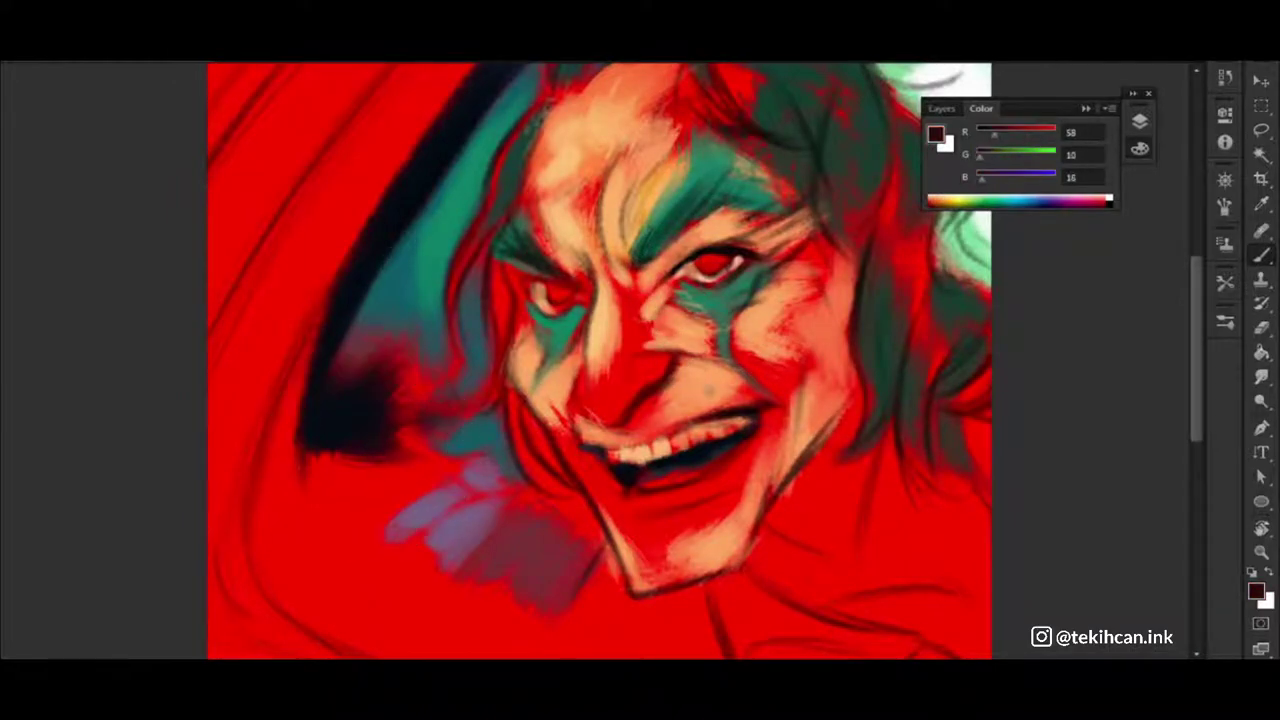
pyautogui.moveTo(630, 412); pyautogui.dragTo(664, 386)
pyautogui.keyDown('alt'); pyautogui.click(636, 431); pyautogui.keyUp('alt')
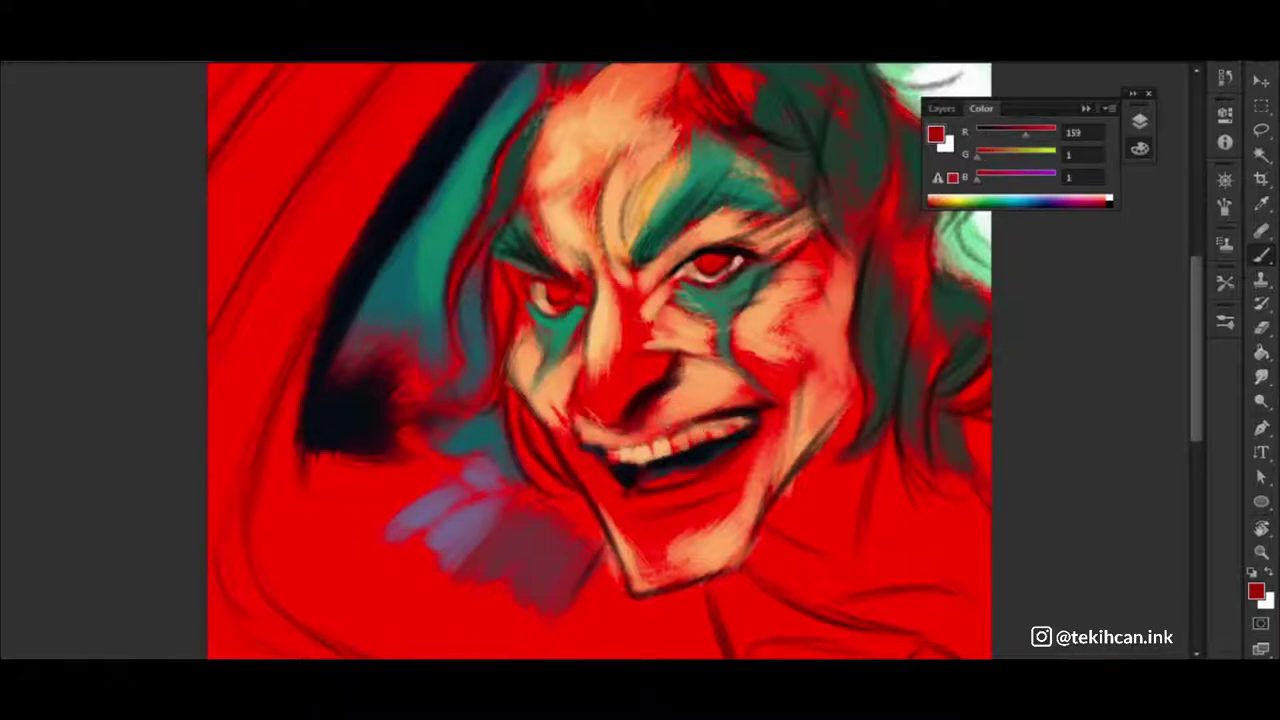
pyautogui.press('e')
pyautogui.press('Escape')
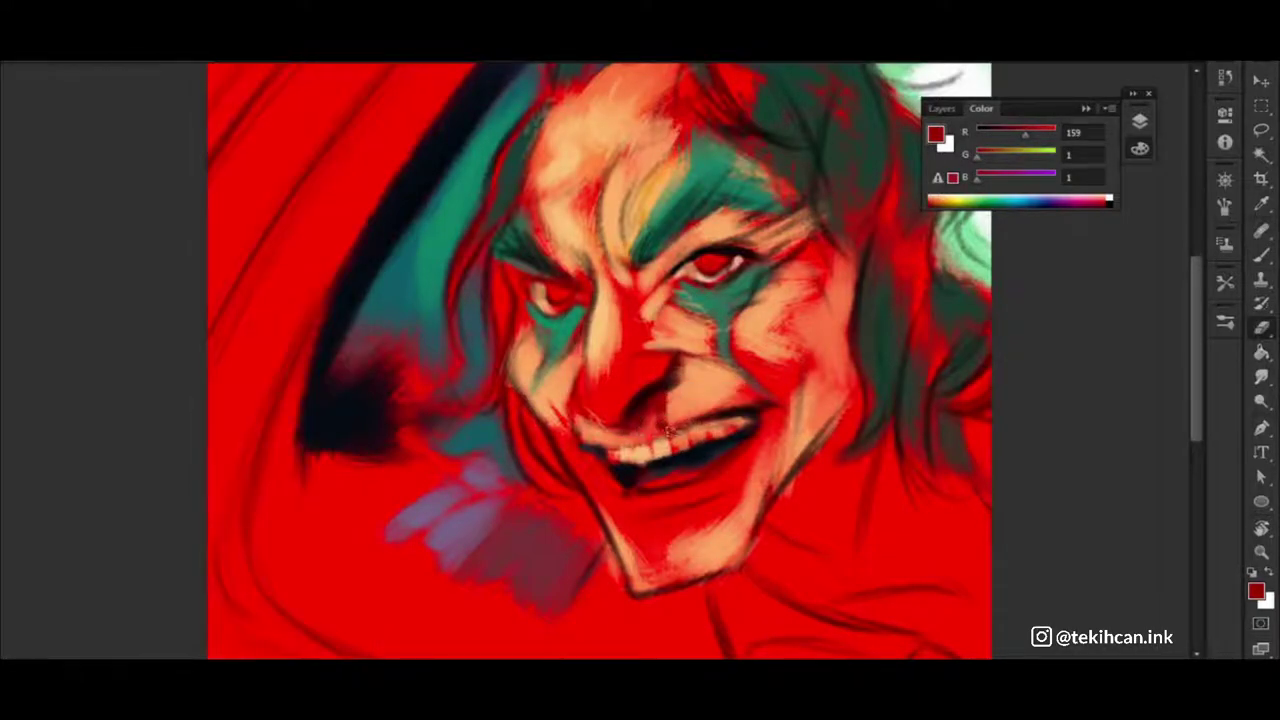
pyautogui.moveTo(668, 433); pyautogui.dragTo(736, 408)
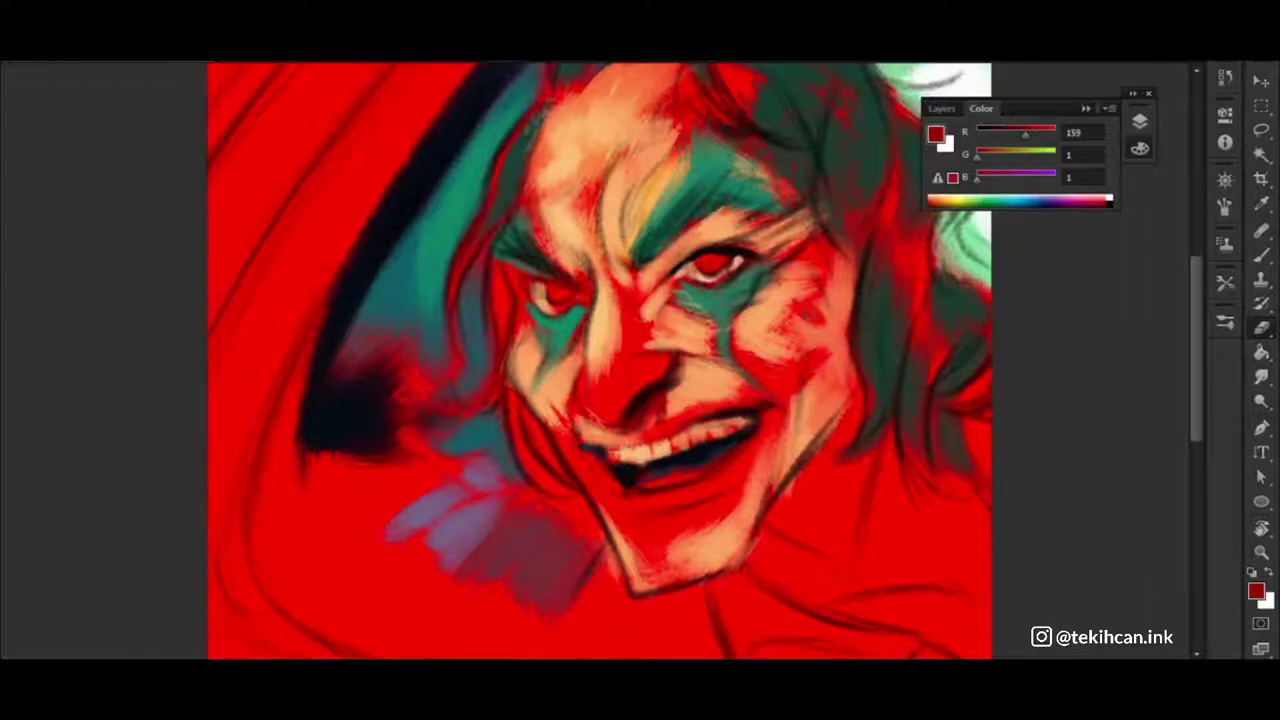
pyautogui.moveTo(826, 402); pyautogui.dragTo(830, 285)
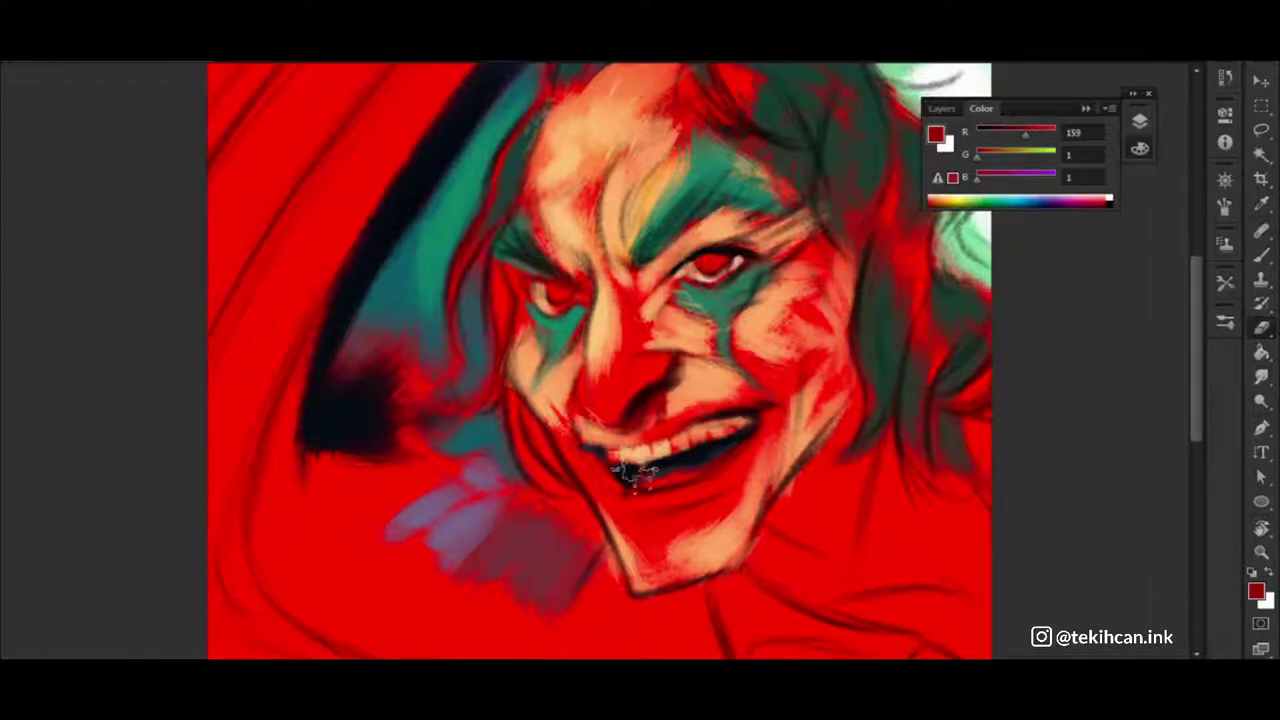
pyautogui.moveTo(620, 460); pyautogui.dragTo(676, 392)
# Paint a dark pupil in the red eye and darken the brow between the eyes
pyautogui.hotkey('ctrl', '0')
pyautogui.hotkey('ctrl', '+')
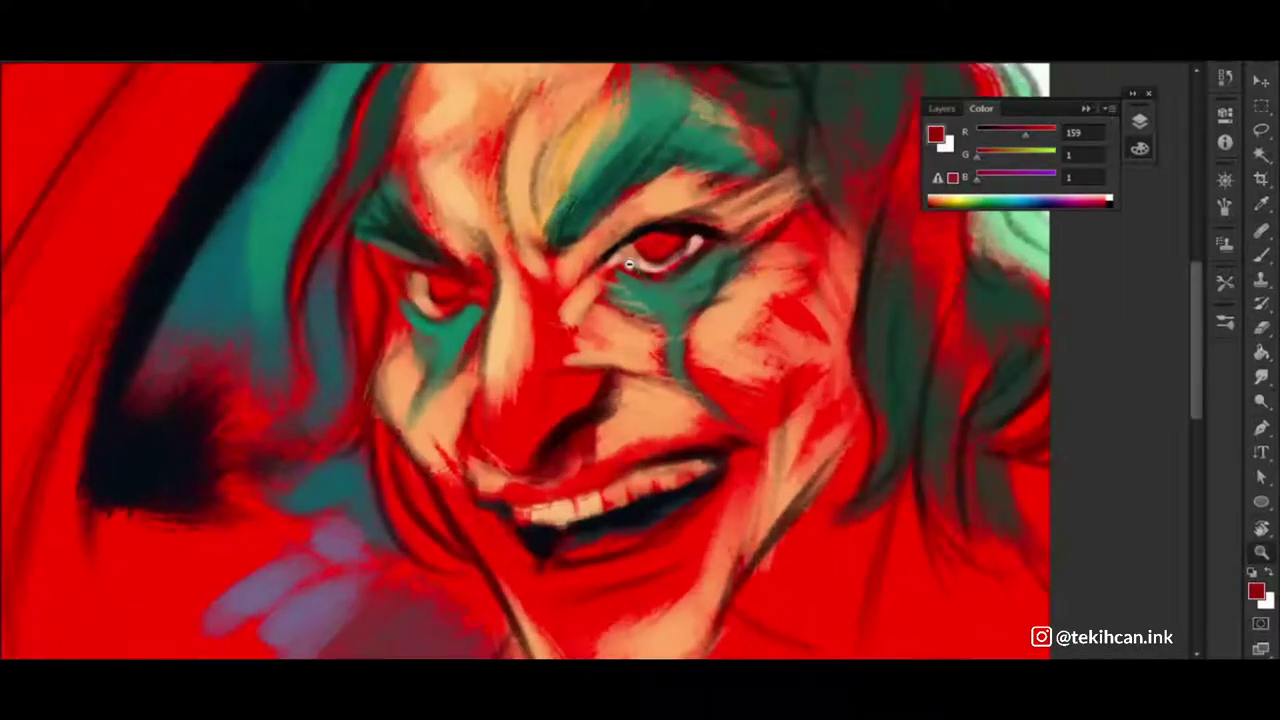
pyautogui.press('b')
pyautogui.keyDown('alt'); pyautogui.click(690, 236); pyautogui.keyUp('alt')
pyautogui.click(651, 246)
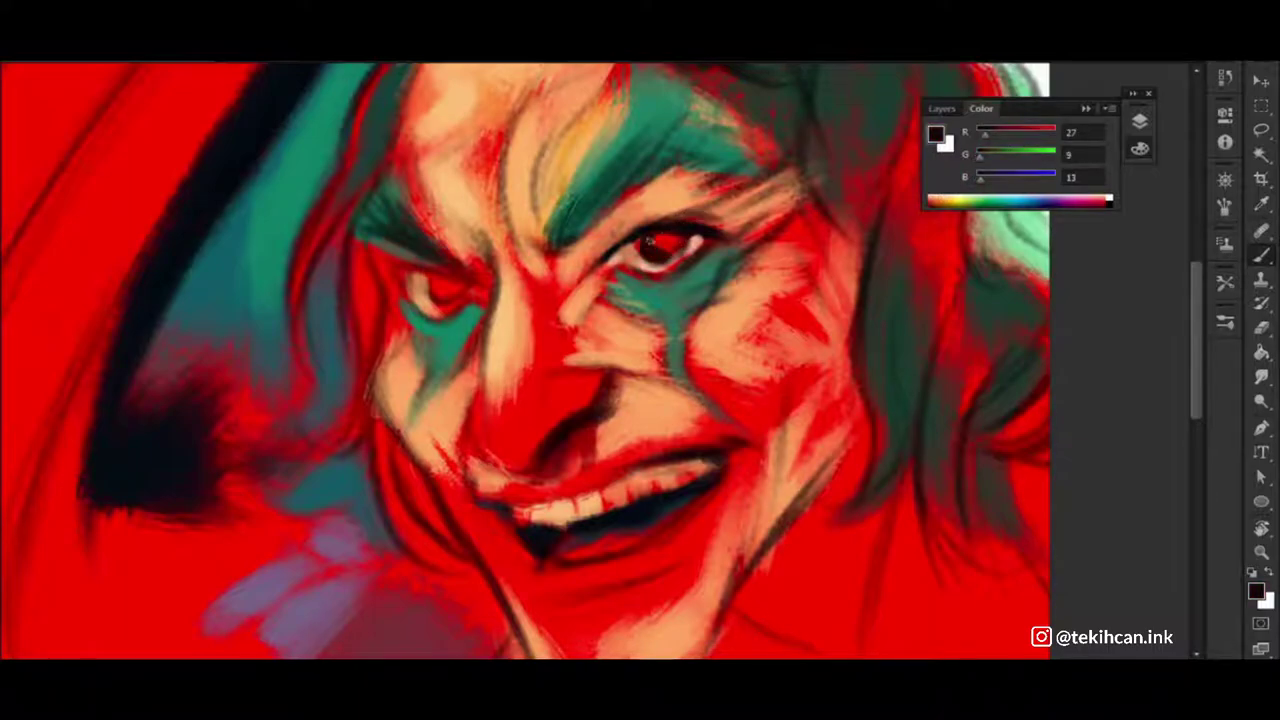
pyautogui.hotkey('ctrl', '-')
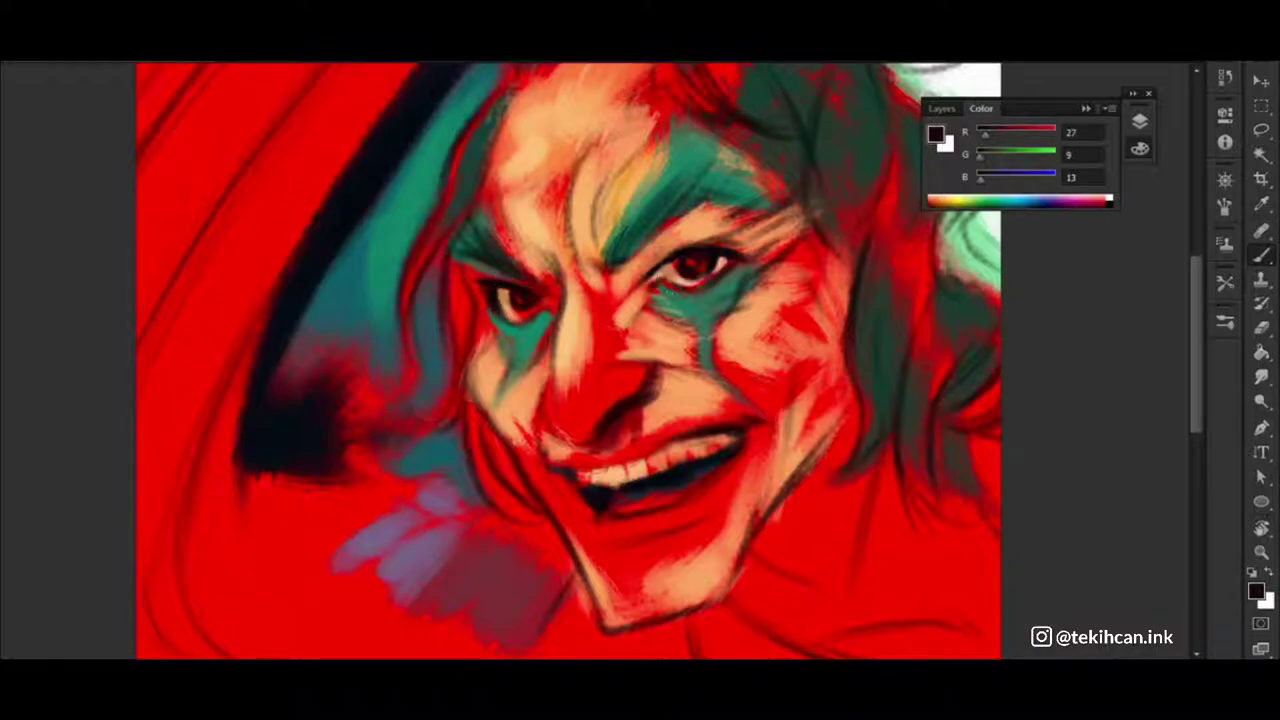
pyautogui.moveTo(624, 242)
pyautogui.mouseDown()
pyautogui.moveTo(655, 200)
pyautogui.moveTo(680, 195)
pyautogui.mouseUp()
# Paint pale peach on the left cheek beside the nose
pyautogui.keyDown('alt'); pyautogui.click(508, 344); pyautogui.keyUp('alt')
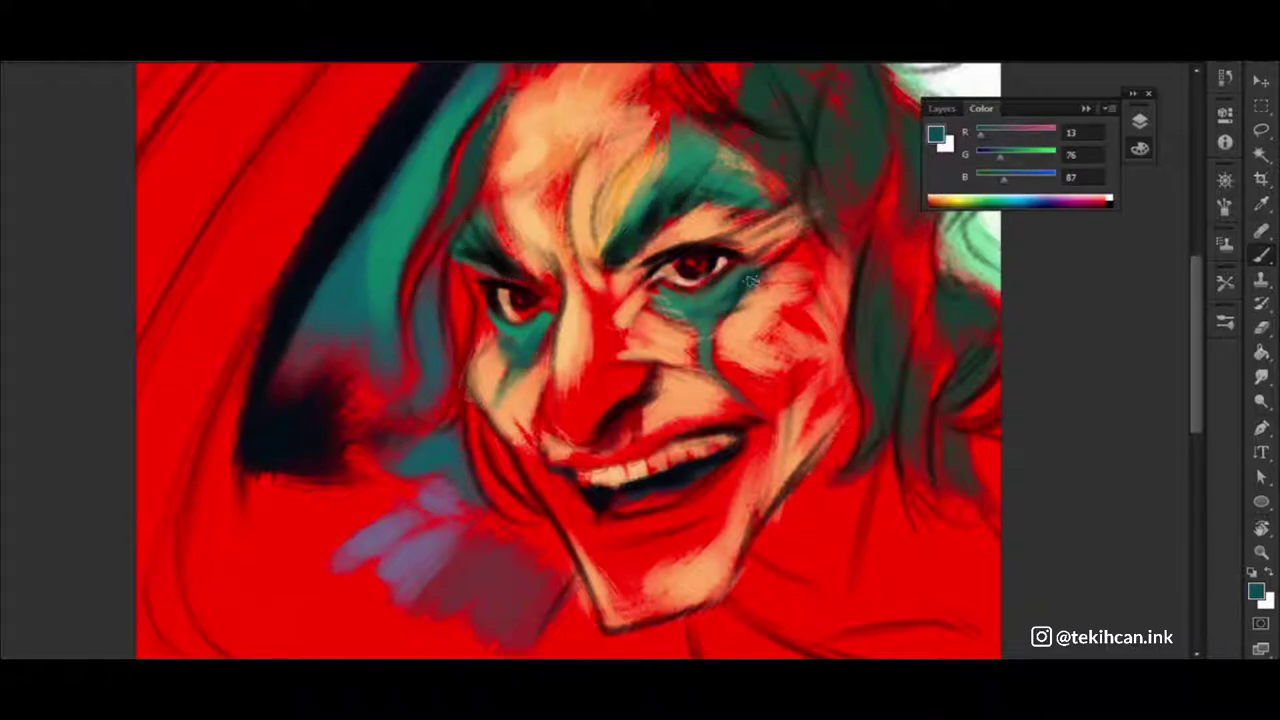
pyautogui.hotkey('ctrl', '-')
pyautogui.hotkey('ctrl', '-')
pyautogui.hotkey('ctrl', '+')
pyautogui.hotkey('ctrl', '+')
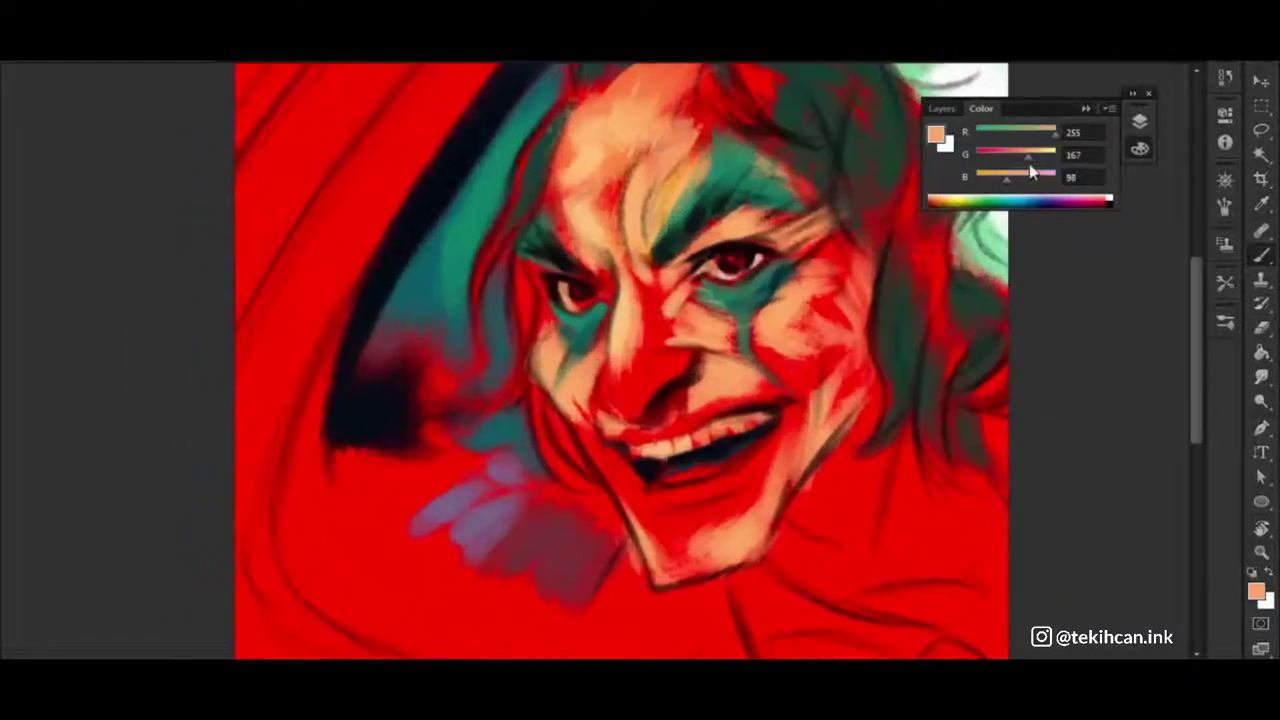
pyautogui.moveTo(1031, 177); pyautogui.dragTo(1022, 177)
pyautogui.moveTo(593, 370); pyautogui.dragTo(597, 363)
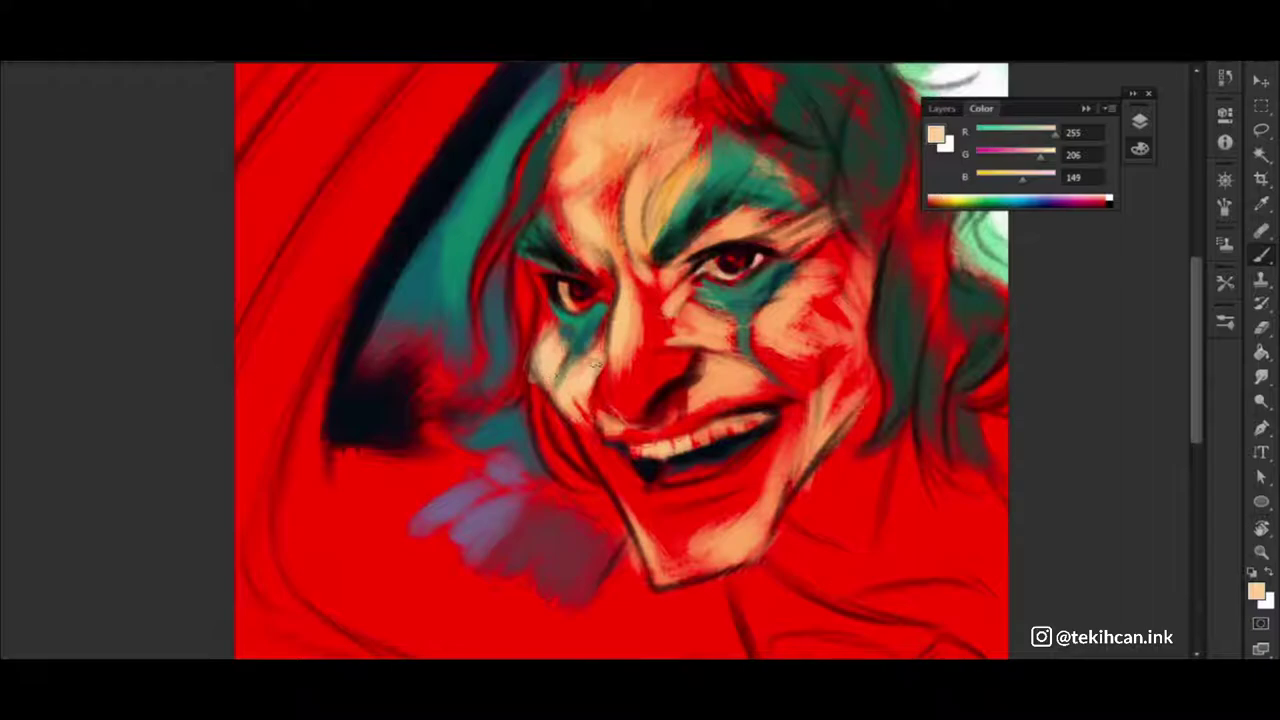
# Paint dark shadow strokes along the left jaw and cheek
pyautogui.keyDown('alt'); pyautogui.click(530, 305); pyautogui.keyUp('alt')
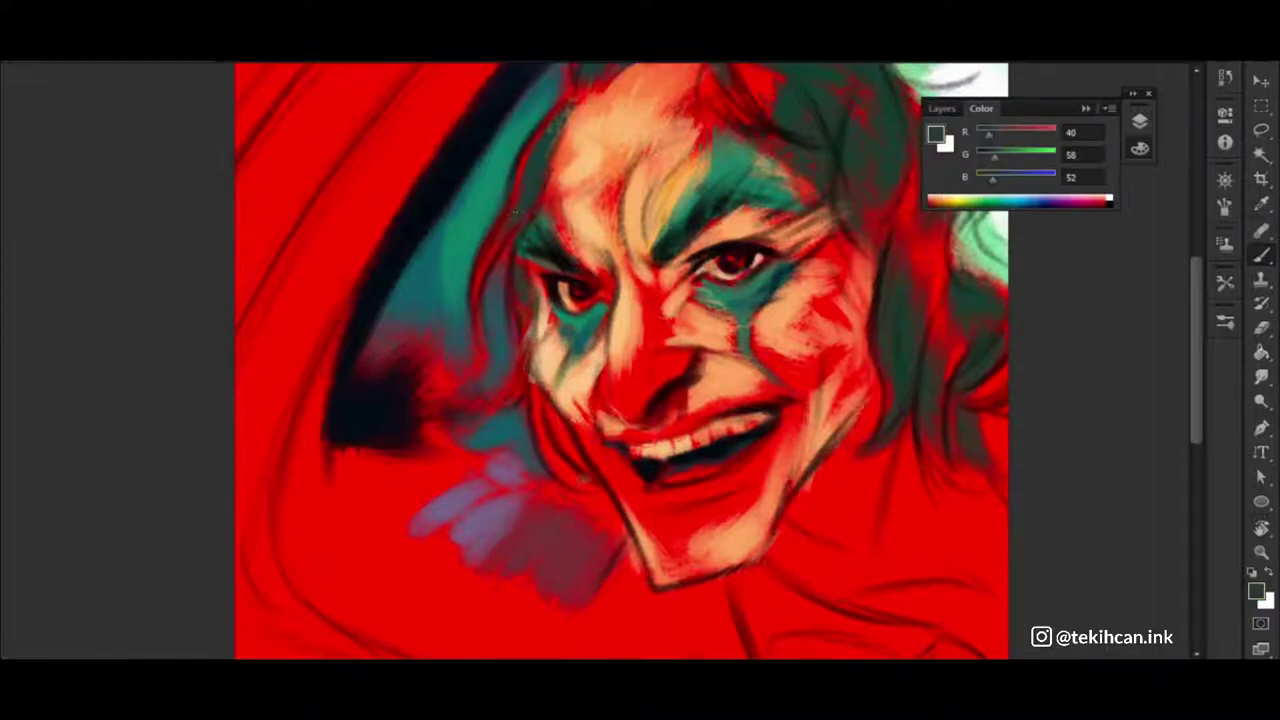
pyautogui.moveTo(540, 380); pyautogui.dragTo(560, 460)
pyautogui.moveTo(550, 405); pyautogui.dragTo(585, 475)
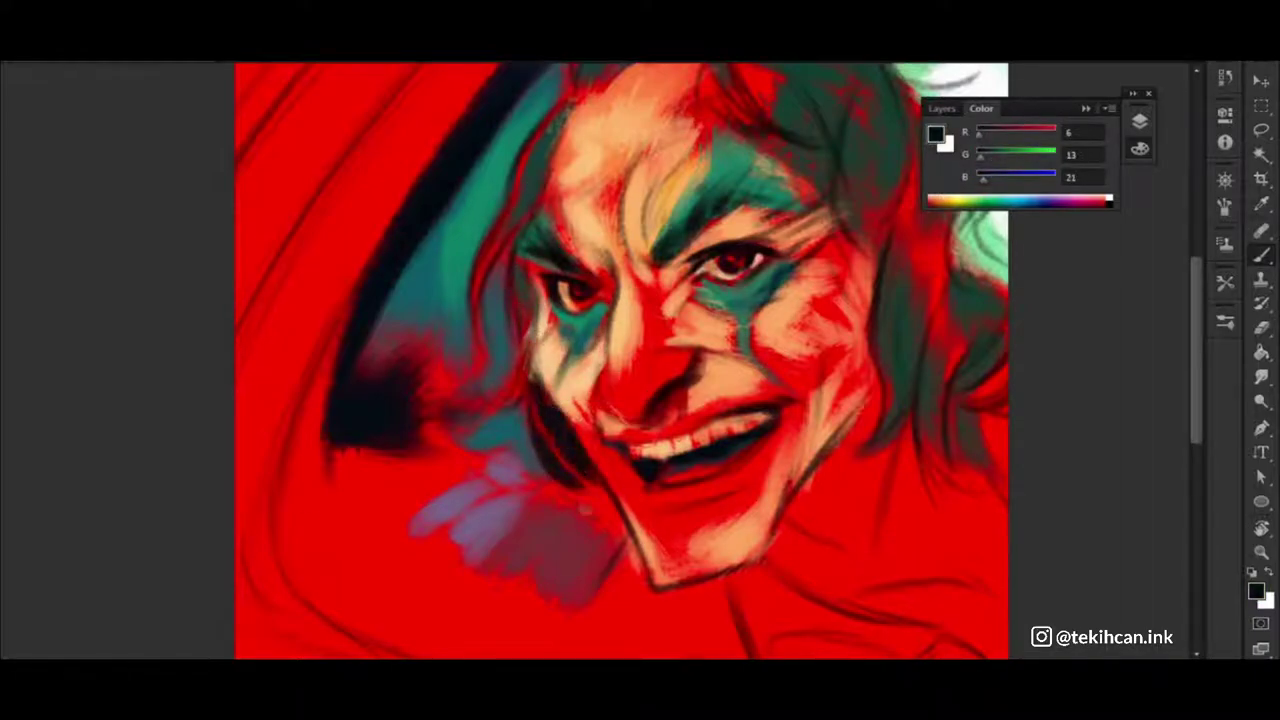
pyautogui.keyDown('alt'); pyautogui.click(443, 306); pyautogui.keyUp('alt')
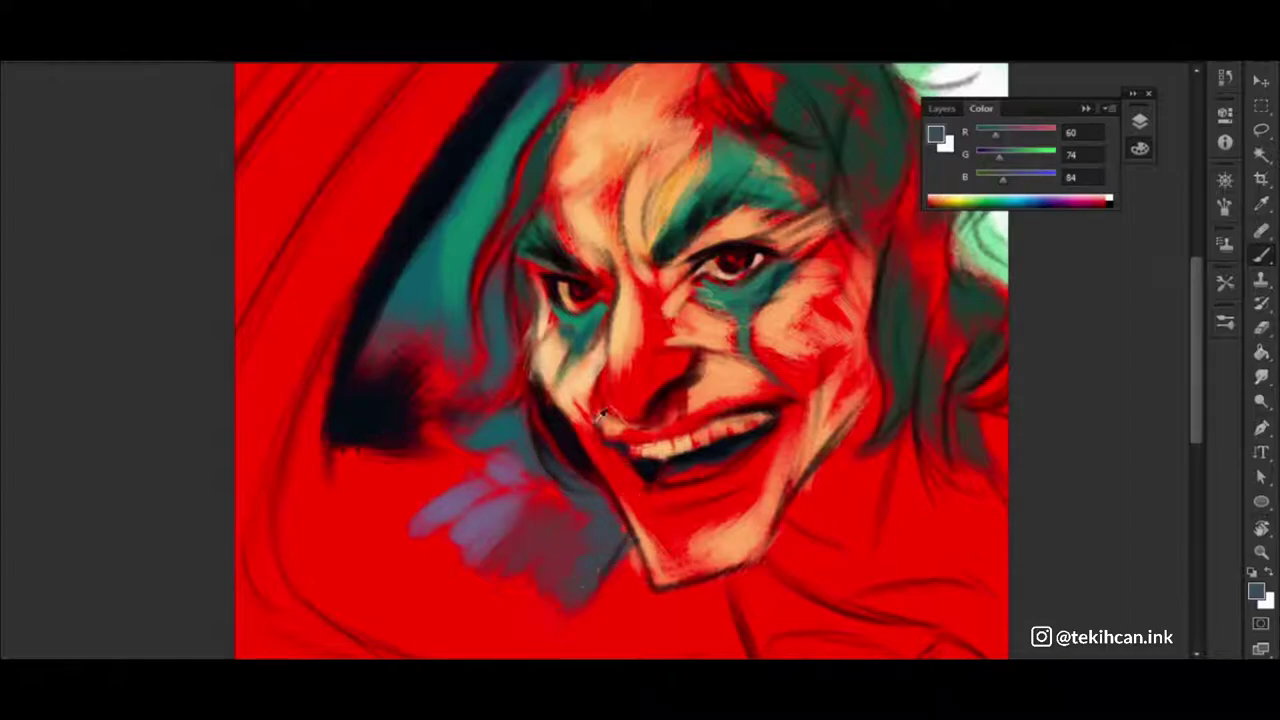
pyautogui.keyDown('alt'); pyautogui.click(622, 441); pyautogui.keyUp('alt')
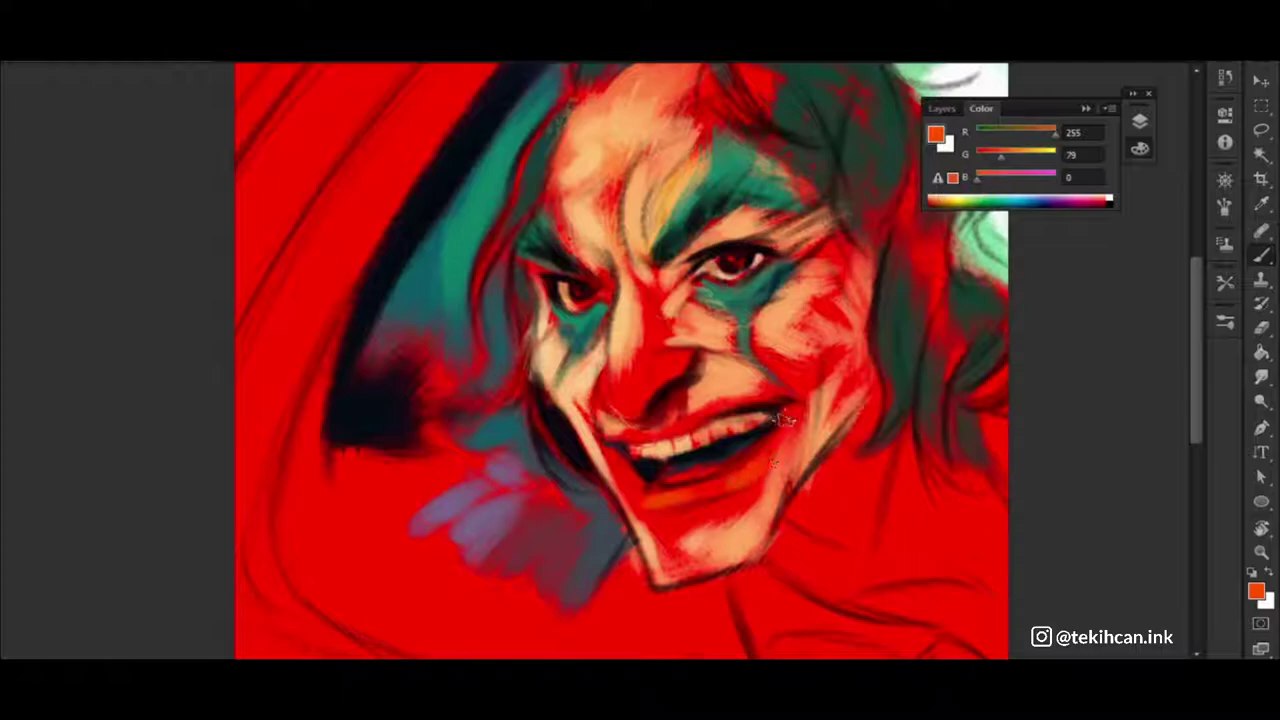
pyautogui.scroll(-5, 630, 413)
# Save the painting, accepting the default format and compatibility options
pyautogui.hotkey('ctrl', '+')
pyautogui.hotkey('ctrl', 's')
pyautogui.press('Return')
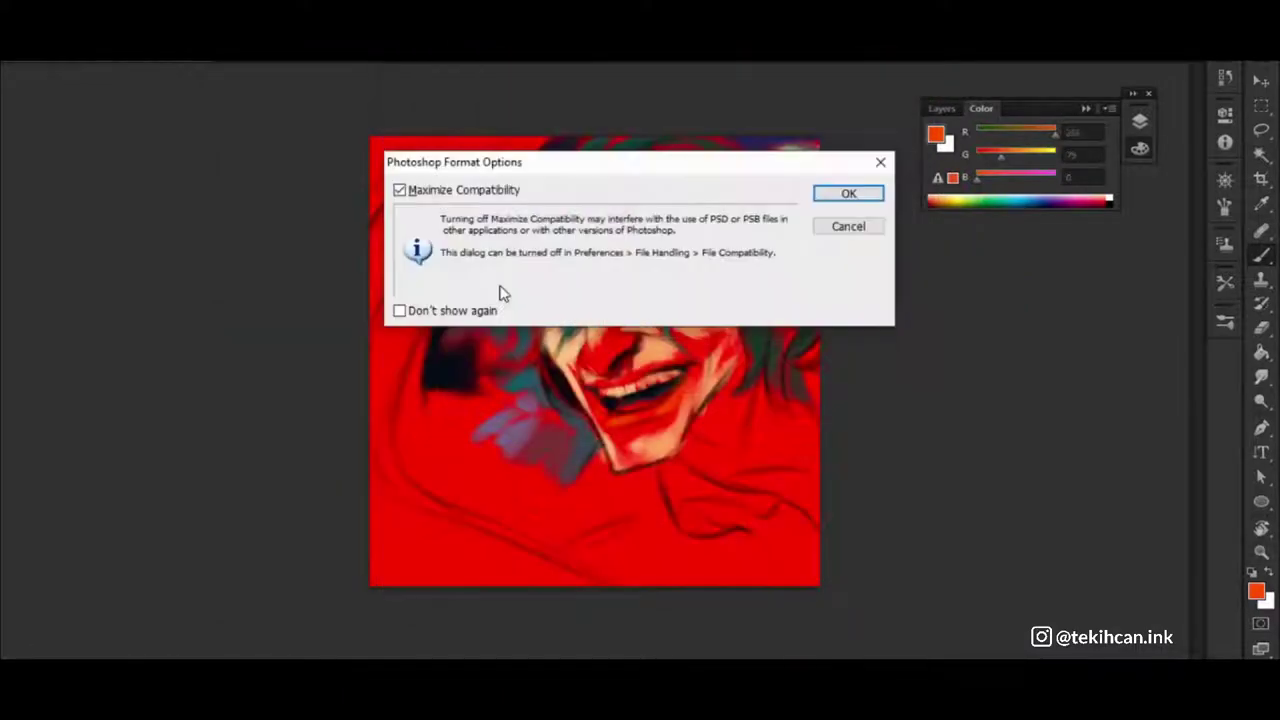
pyautogui.press('Return')
# Mix an orange colour and paint orange diagonal streaks at the top-left on Layer 8
pyautogui.press('F7')
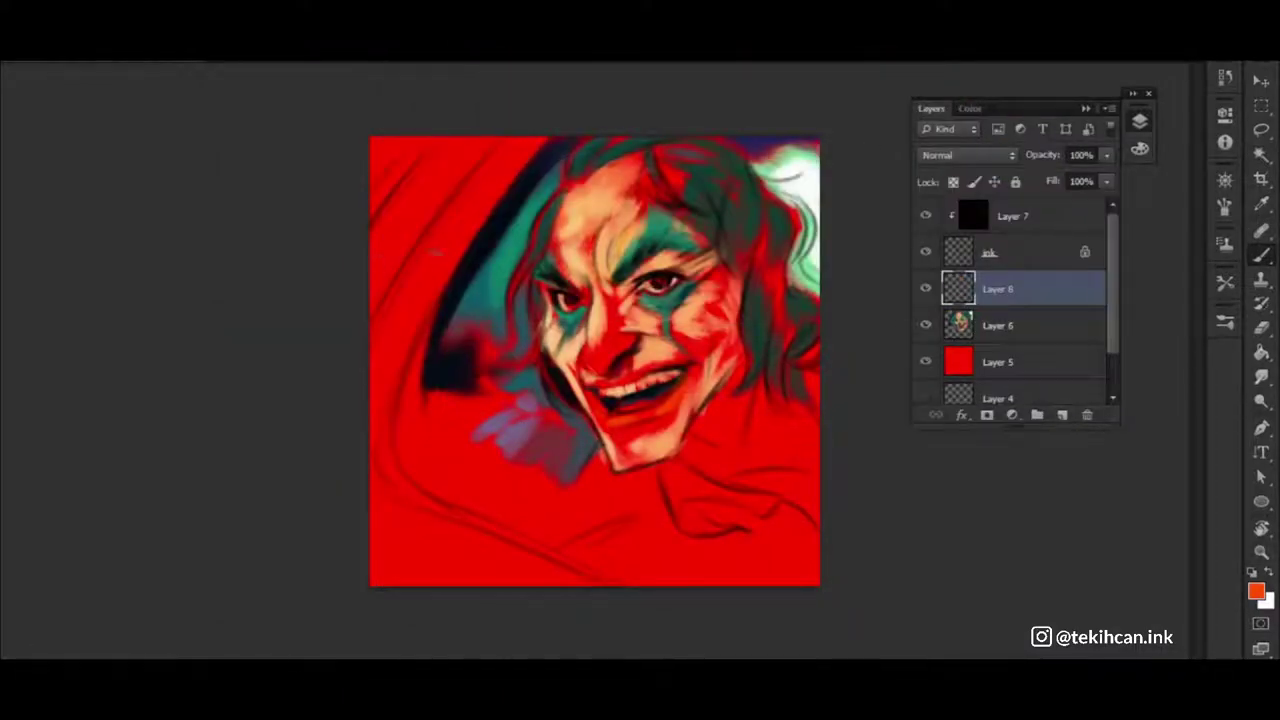
pyautogui.press('F6')
pyautogui.moveTo(1001, 152)
pyautogui.mouseDown()
pyautogui.moveTo(1036, 152)
pyautogui.moveTo(1012, 180)
pyautogui.mouseUp()
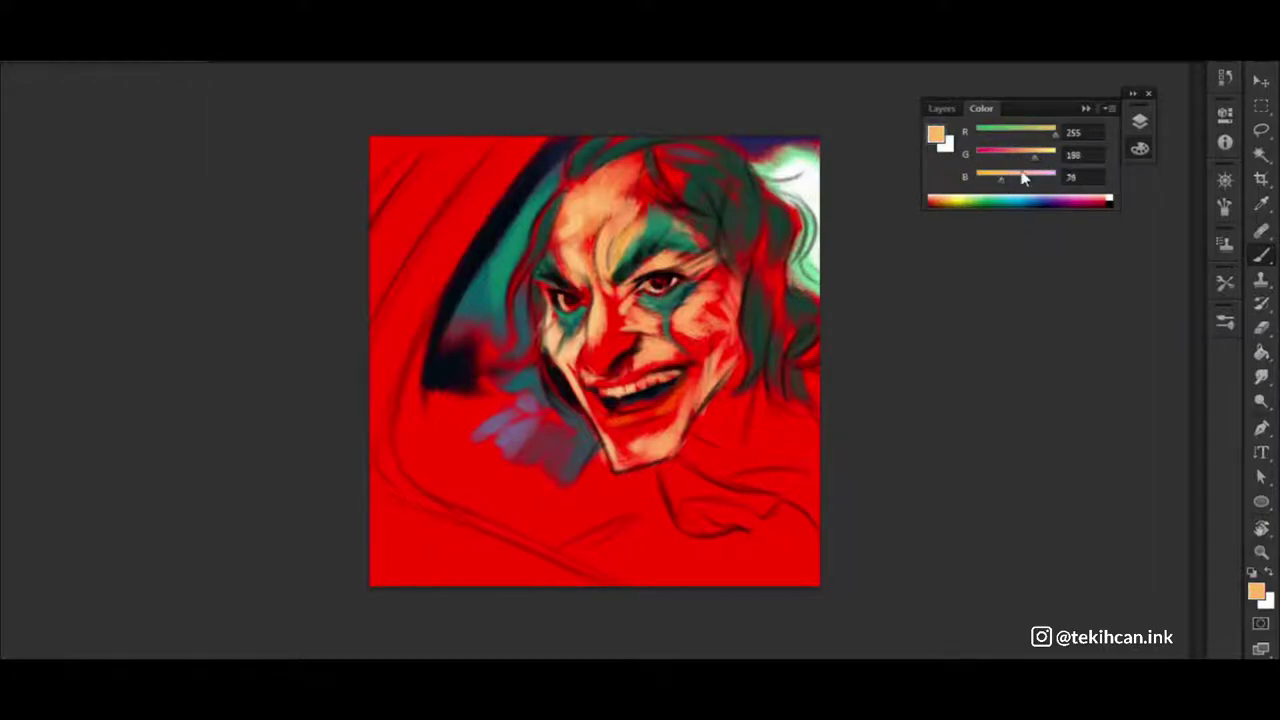
pyautogui.moveTo(490, 140); pyautogui.dragTo(306, 363)
pyautogui.press('F7')
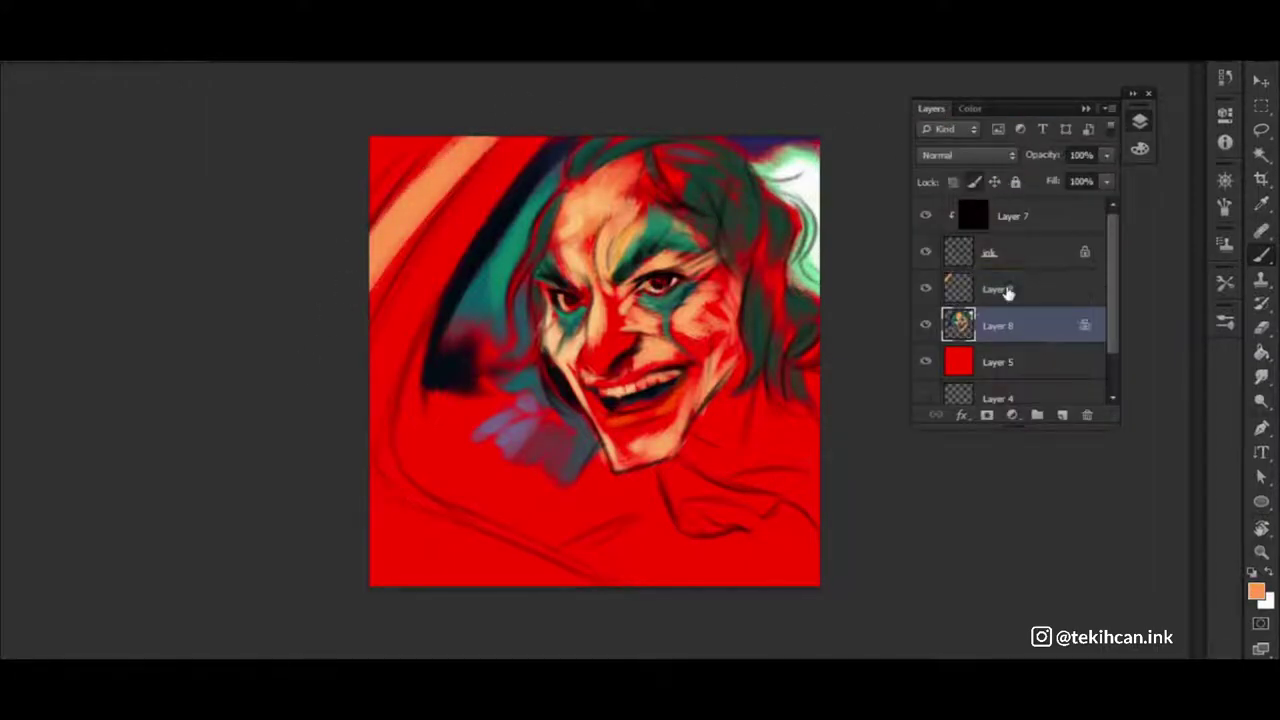
pyautogui.click(1008, 291)
pyautogui.moveTo(440, 120); pyautogui.dragTo(366, 212)
pyautogui.moveTo(491, 163); pyautogui.dragTo(357, 391)
pyautogui.moveTo(505, 142); pyautogui.dragTo(405, 287)
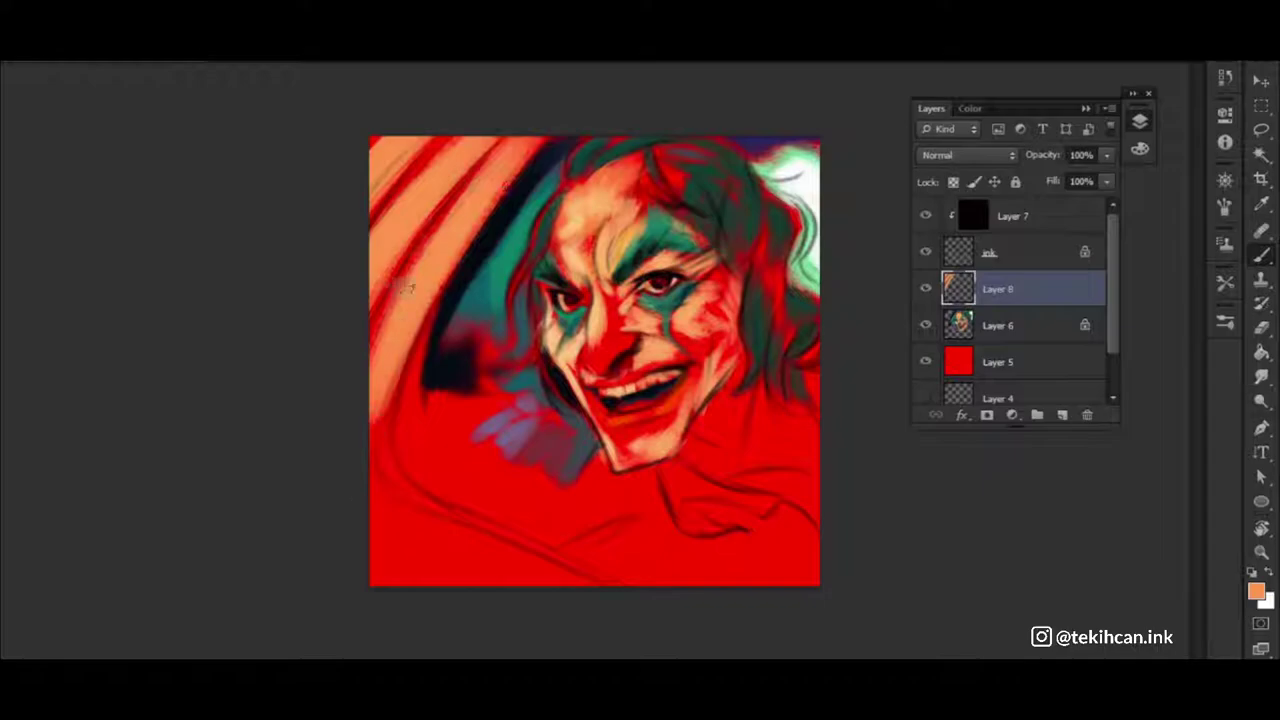
# Lighten the colour to pale peach and add peach diagonal streaks at the top-left
pyautogui.press('F6')
pyautogui.moveTo(1009, 180); pyautogui.dragTo(1040, 157)
pyautogui.moveTo(415, 295); pyautogui.dragTo(378, 410)
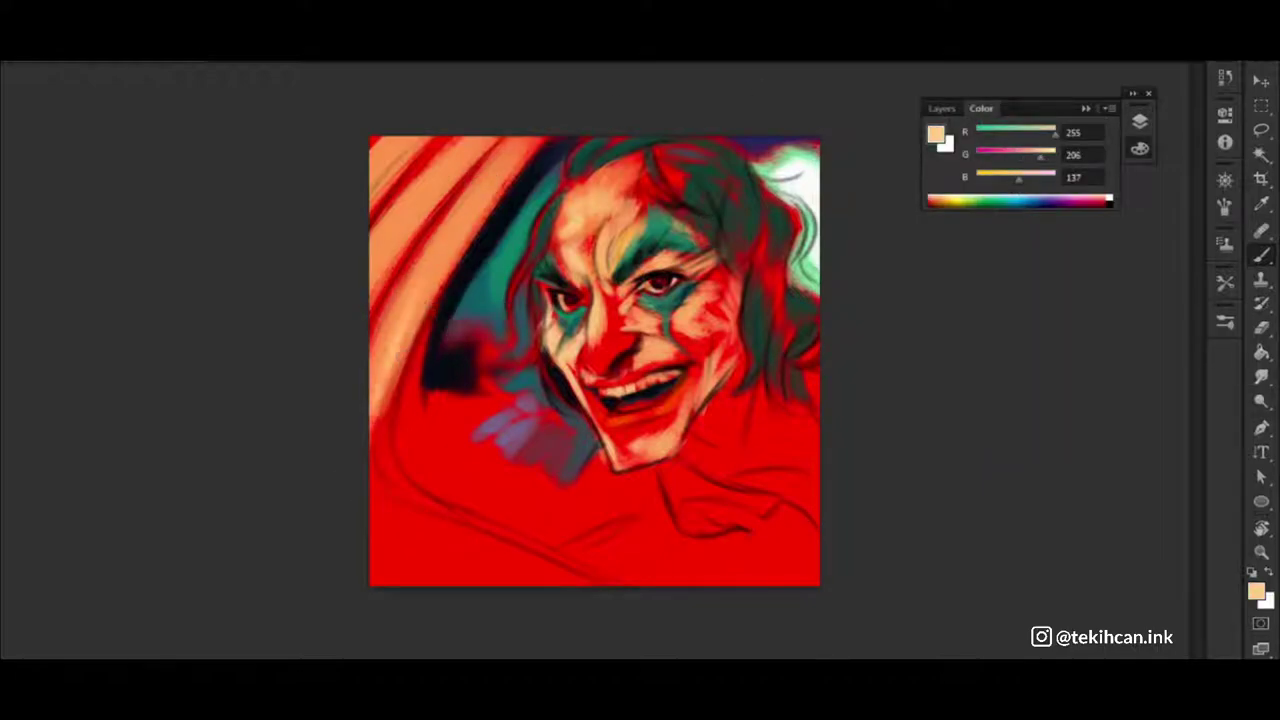
pyautogui.moveTo(520, 140)
pyautogui.mouseDown()
pyautogui.moveTo(405, 300)
pyautogui.moveTo(450, 250)
pyautogui.mouseUp()
pyautogui.moveTo(440, 140); pyautogui.dragTo(372, 265)
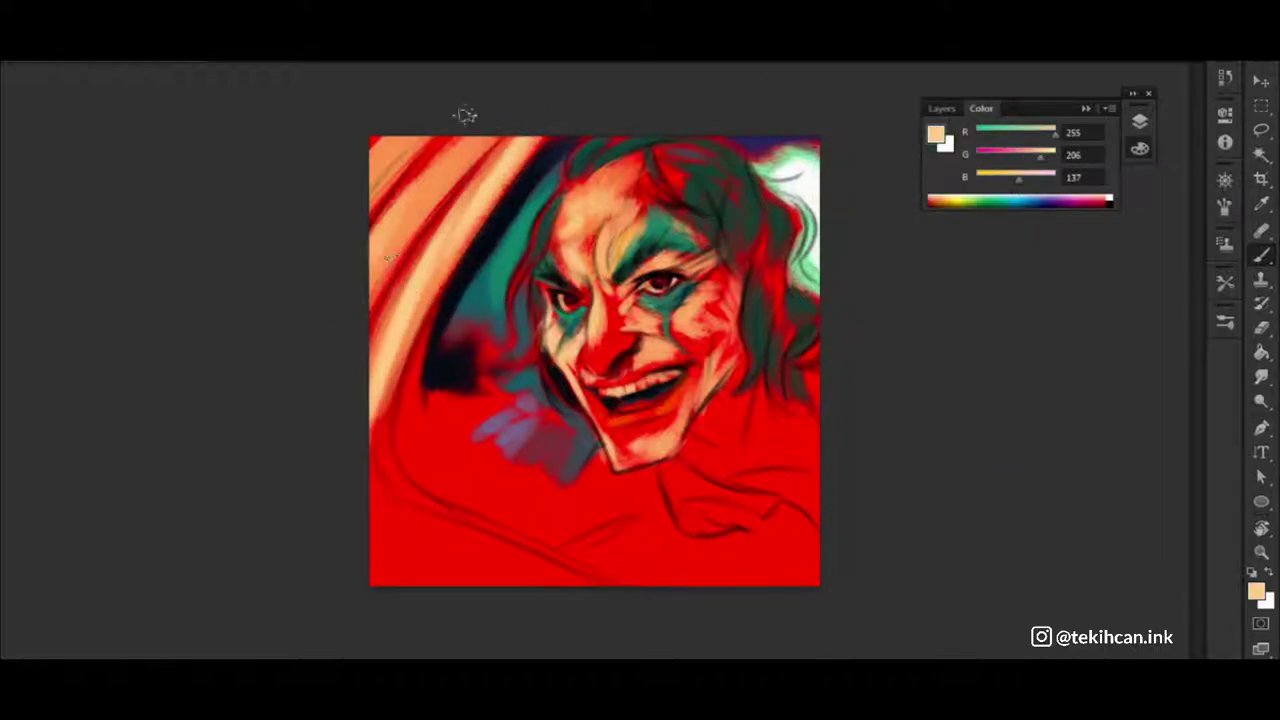
pyautogui.moveTo(463, 109)
pyautogui.mouseDown()
pyautogui.moveTo(375, 288)
pyautogui.moveTo(372, 215)
pyautogui.mouseUp()
# Alt-sample near-black and bright red, painting dark and red streaks between the peach ones
pyautogui.keyDown('alt'); pyautogui.click(445, 330); pyautogui.keyUp('alt')
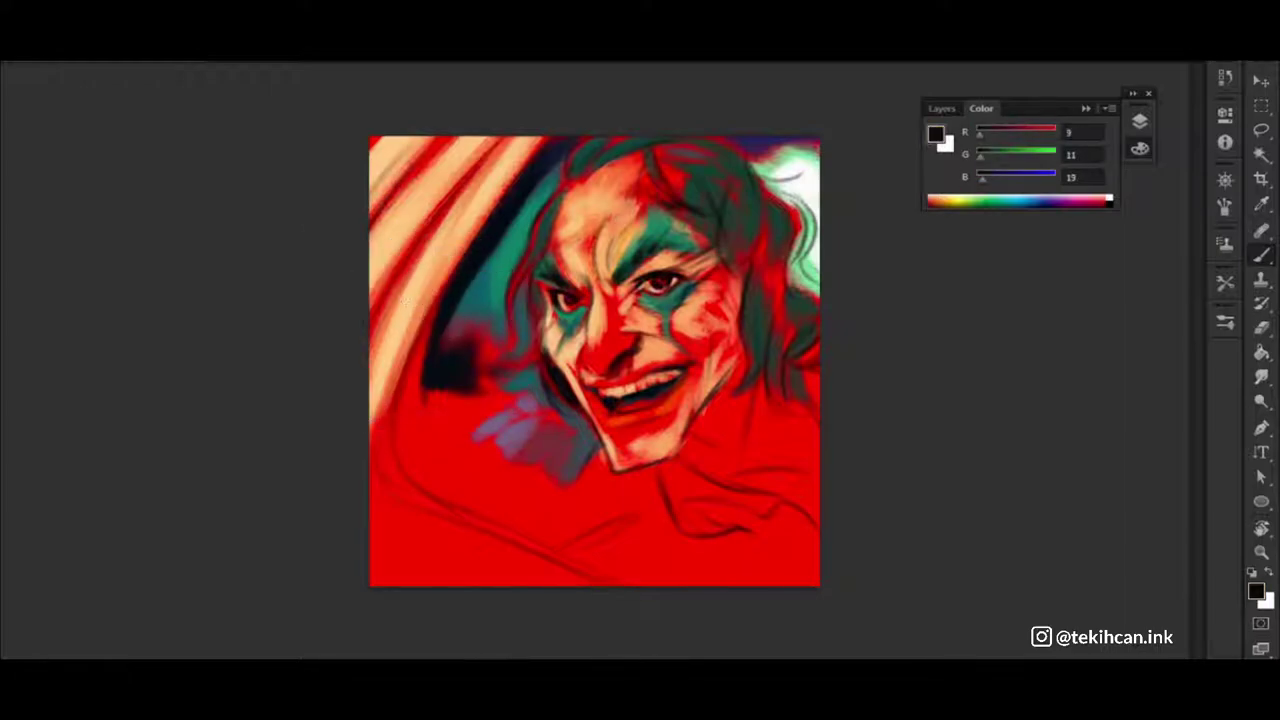
pyautogui.moveTo(465, 178); pyautogui.dragTo(370, 330)
pyautogui.keyDown('alt'); pyautogui.click(375, 341); pyautogui.keyUp('alt')
pyautogui.moveTo(505, 138)
pyautogui.mouseDown()
pyautogui.moveTo(372, 315)
pyautogui.moveTo(391, 348)
pyautogui.mouseUp()
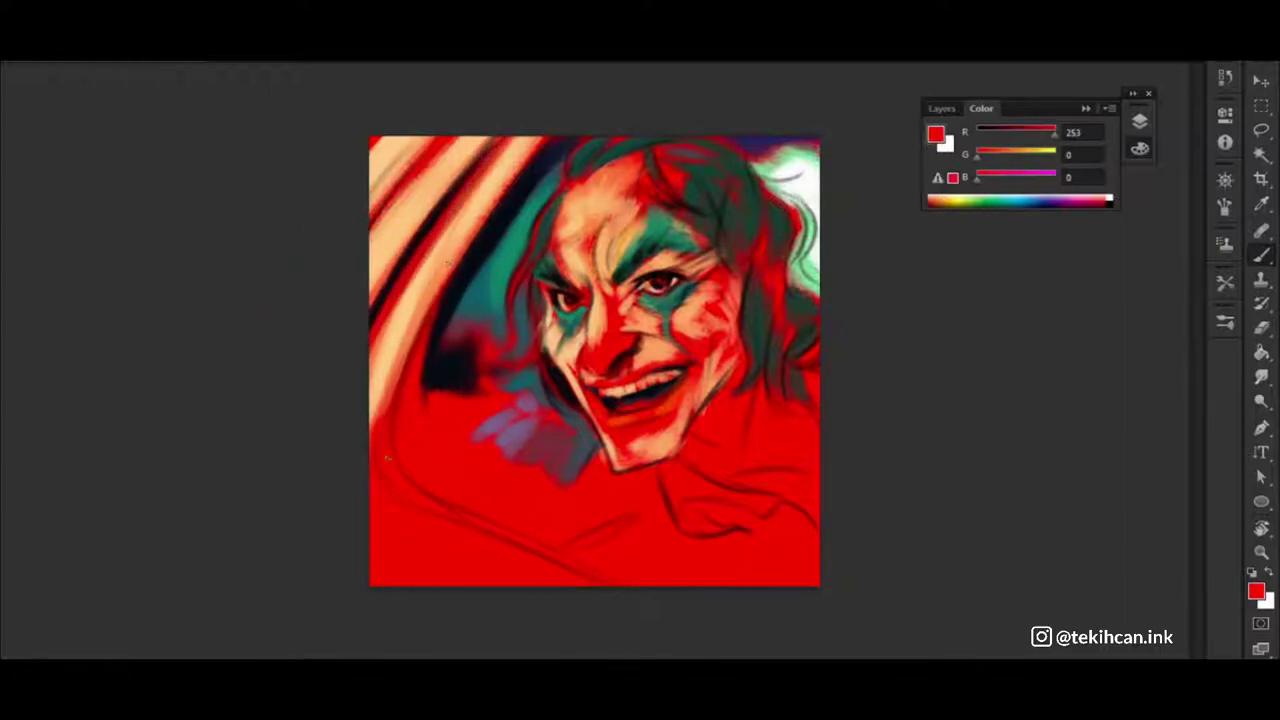
pyautogui.moveTo(472, 208); pyautogui.dragTo(392, 374)
pyautogui.moveTo(528, 136); pyautogui.dragTo(470, 208)
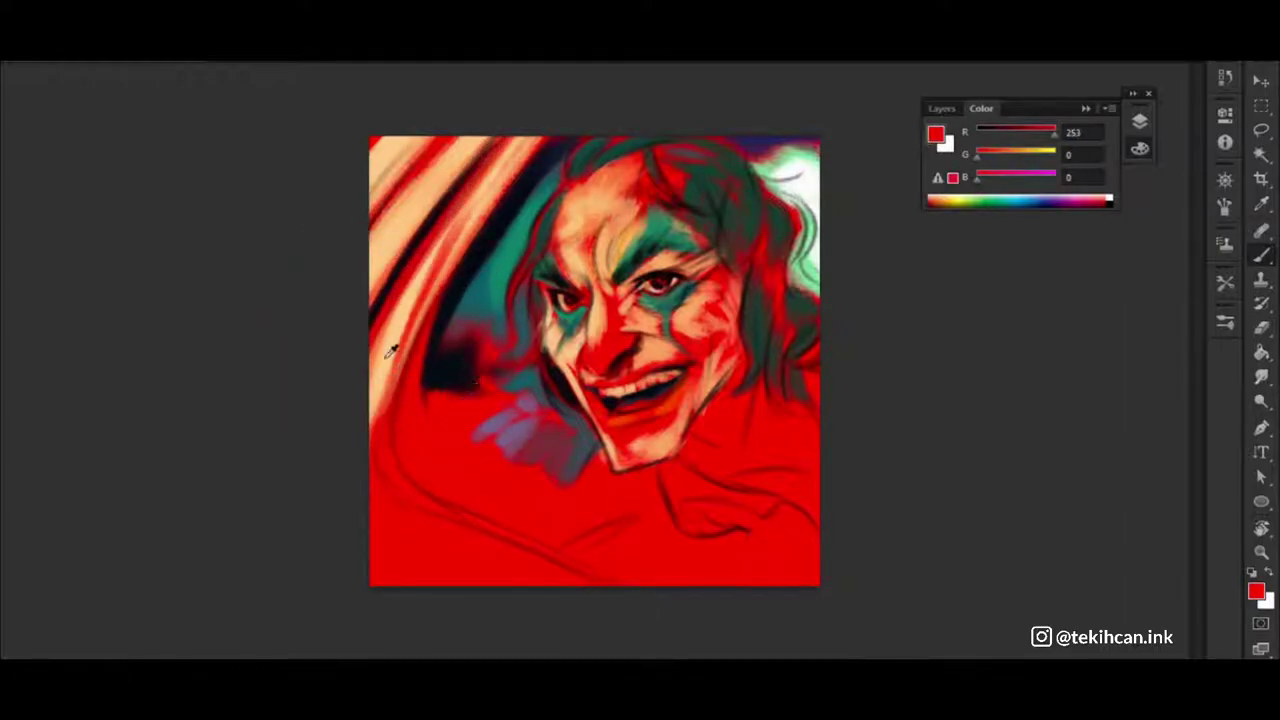
# Paint peach streaks at the bottom-left and dark red strokes along the bottom edge
pyautogui.keyDown('alt'); pyautogui.click(443, 257); pyautogui.keyUp('alt')
pyautogui.moveTo(480, 515); pyautogui.dragTo(372, 580)
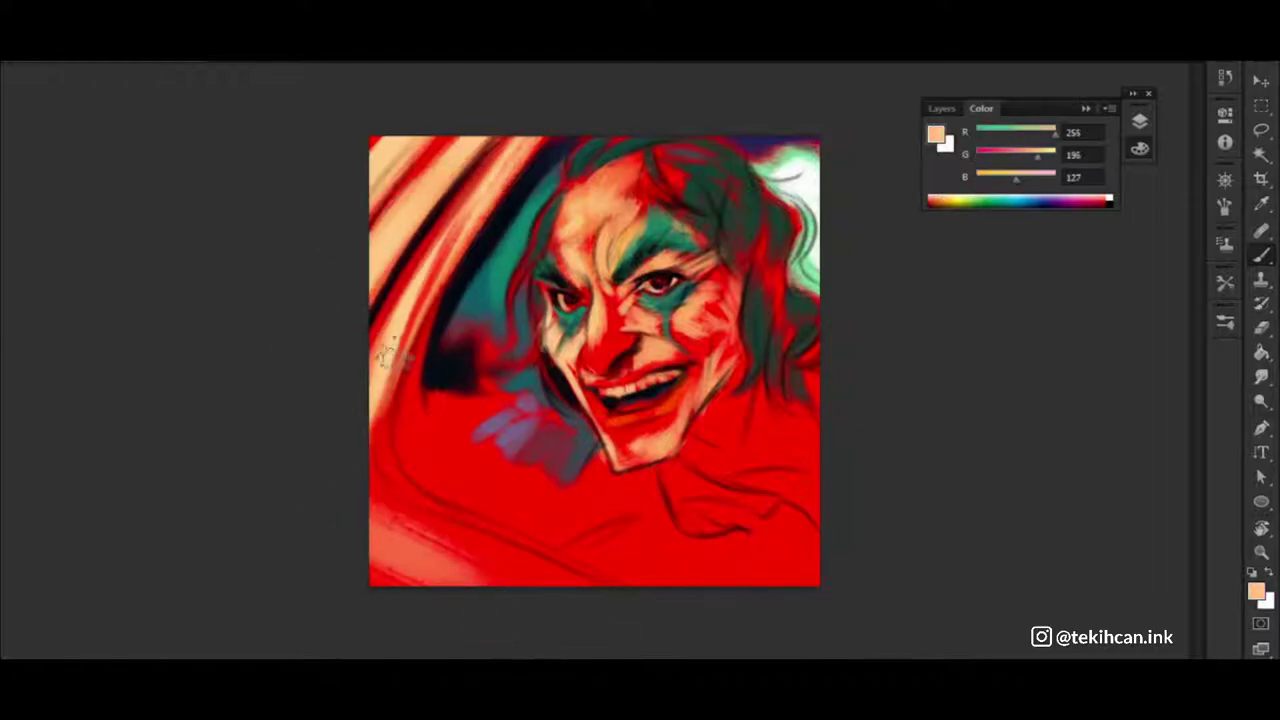
pyautogui.moveTo(590, 530); pyautogui.dragTo(440, 595)
pyautogui.moveTo(465, 528)
pyautogui.mouseDown()
pyautogui.moveTo(376, 498)
pyautogui.moveTo(630, 585)
pyautogui.mouseUp()
pyautogui.keyDown('alt'); pyautogui.click(427, 375); pyautogui.keyUp('alt')
pyautogui.keyDown('alt'); pyautogui.click(568, 480); pyautogui.keyUp('alt')
pyautogui.moveTo(612, 530)
pyautogui.mouseDown()
pyautogui.moveTo(676, 508)
pyautogui.moveTo(660, 558)
pyautogui.mouseUp()
pyautogui.keyDown('alt'); pyautogui.click(548, 546); pyautogui.keyUp('alt')
pyautogui.keyDown('alt'); pyautogui.click(427, 370); pyautogui.keyUp('alt')
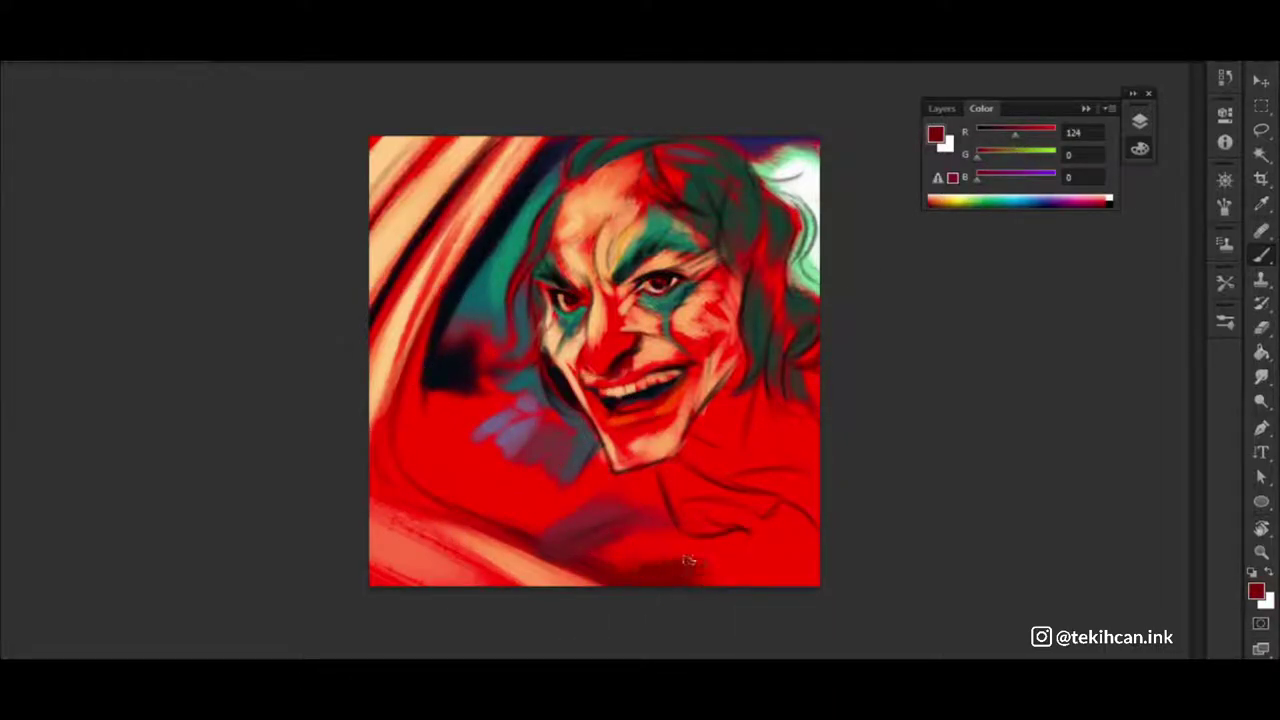
# Paint dark grey marks below the chin and teal strokes at the lower right
pyautogui.moveTo(711, 542)
pyautogui.mouseDown()
pyautogui.moveTo(689, 545)
pyautogui.moveTo(757, 580)
pyautogui.mouseUp()
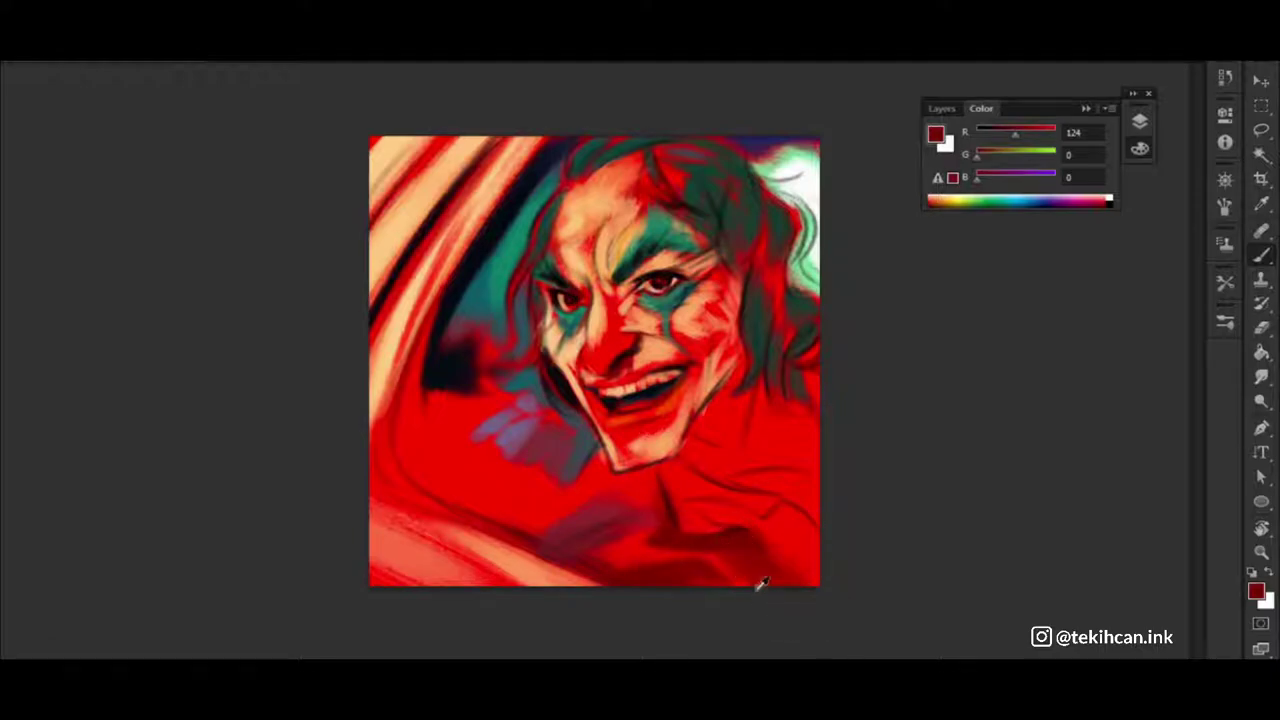
pyautogui.keyDown('alt'); pyautogui.click(833, 513); pyautogui.keyUp('alt')
pyautogui.moveTo(590, 470); pyautogui.dragTo(602, 493)
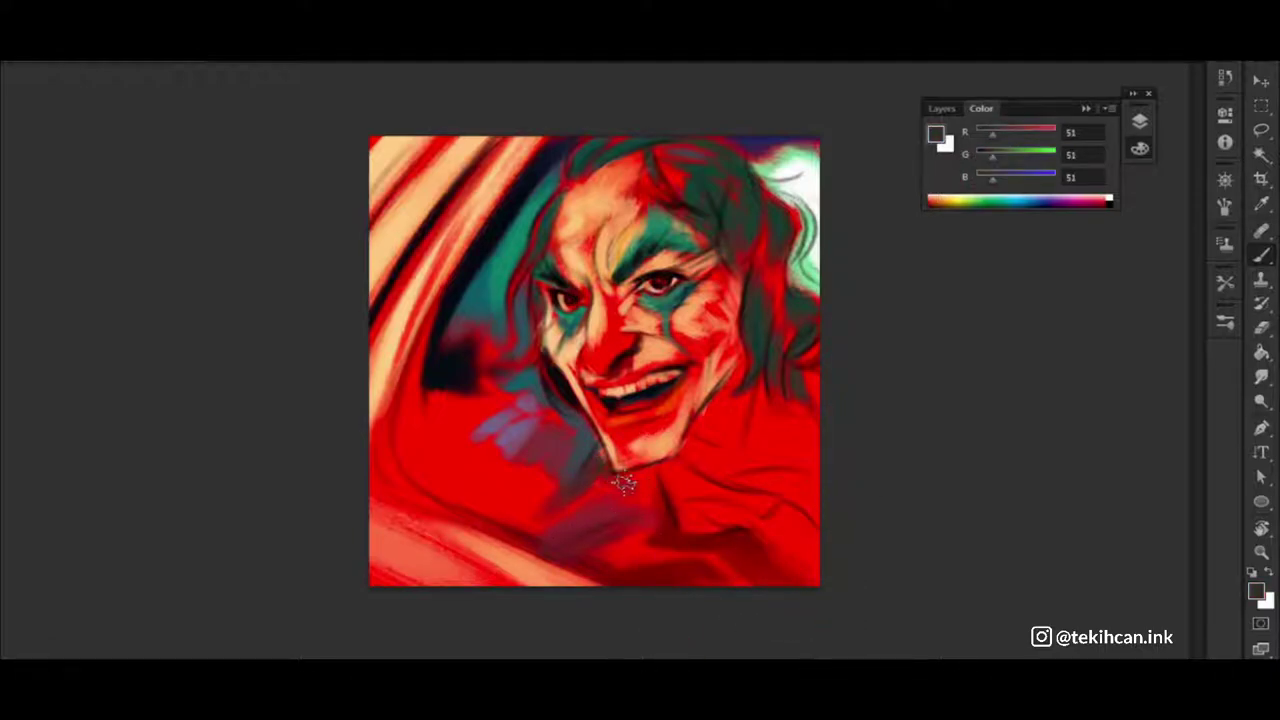
pyautogui.keyDown('alt'); pyautogui.click(636, 486); pyautogui.keyUp('alt')
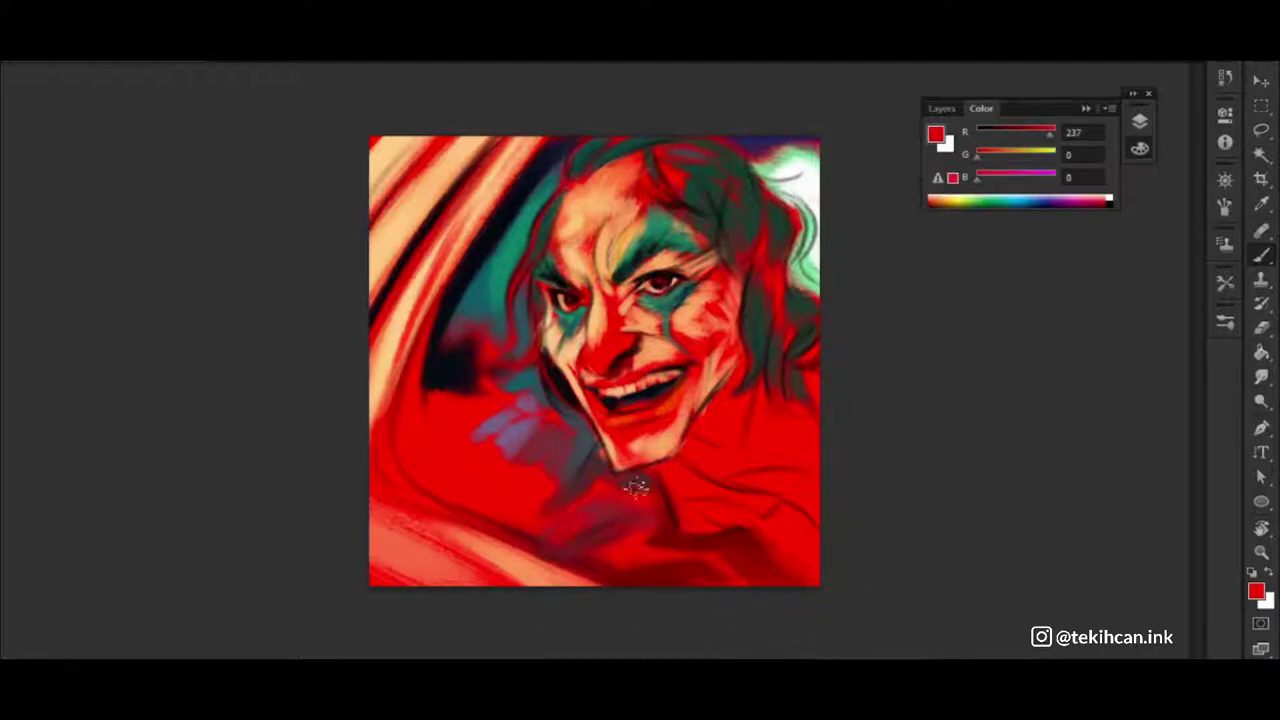
pyautogui.keyDown('alt'); pyautogui.click(664, 213); pyautogui.keyUp('alt')
pyautogui.moveTo(665, 480); pyautogui.dragTo(820, 540)
# Add an orange-red stroke at lower right and deepen the near-black shadow right of the jaw
pyautogui.keyDown('alt'); pyautogui.click(490, 252); pyautogui.keyUp('alt')
pyautogui.keyDown('alt'); pyautogui.click(673, 398); pyautogui.keyUp('alt')
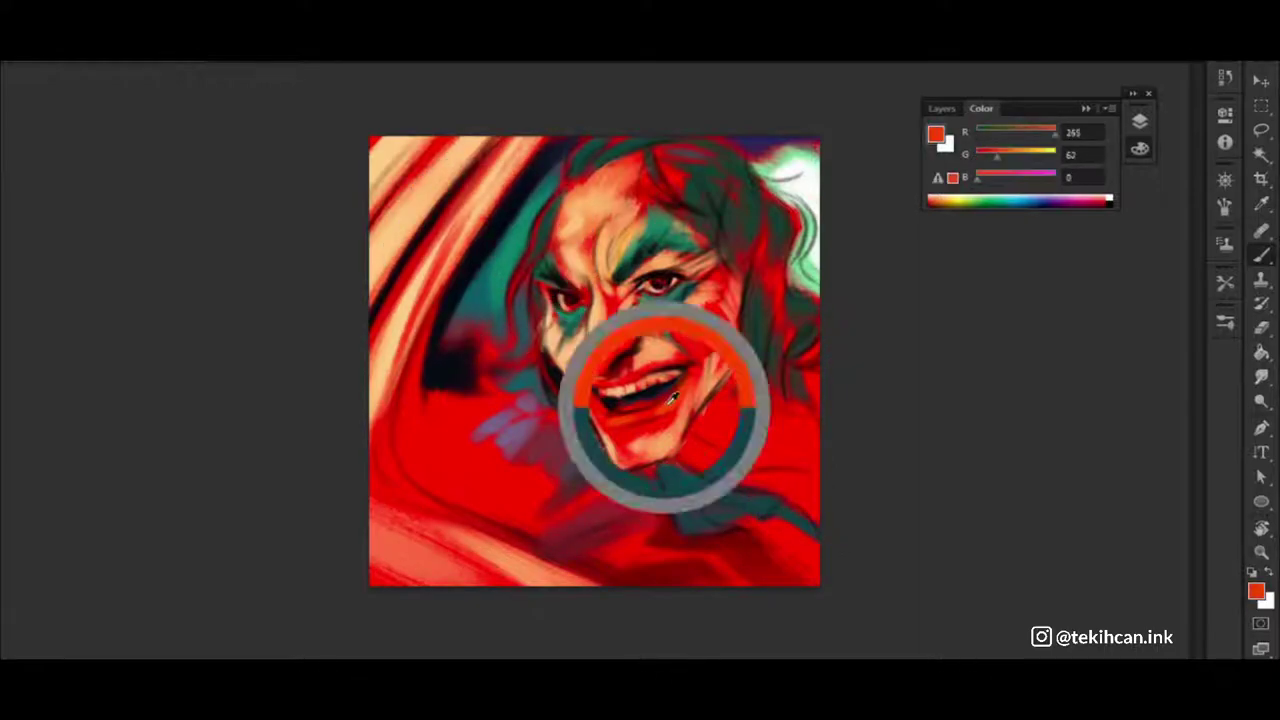
pyautogui.moveTo(750, 482); pyautogui.dragTo(790, 476)
pyautogui.keyDown('alt'); pyautogui.click(643, 397); pyautogui.keyUp('alt')
pyautogui.moveTo(680, 455)
pyautogui.mouseDown()
pyautogui.moveTo(720, 405)
pyautogui.moveTo(760, 392)
pyautogui.moveTo(705, 440)
pyautogui.moveTo(730, 470)
pyautogui.moveTo(745, 440)
pyautogui.moveTo(720, 405)
pyautogui.mouseUp()
pyautogui.keyDown('alt'); pyautogui.click(655, 392); pyautogui.keyUp('alt')
pyautogui.keyDown('alt'); pyautogui.click(643, 398); pyautogui.keyUp('alt')
pyautogui.moveTo(735, 460)
pyautogui.mouseDown()
pyautogui.moveTo(720, 400)
pyautogui.moveTo(760, 385)
pyautogui.moveTo(770, 435)
pyautogui.mouseUp()
# Brush teal into the hair near the right eyebrow and pale strokes in the upper-right hair
pyautogui.keyDown('alt'); pyautogui.click(810, 455); pyautogui.keyUp('alt')
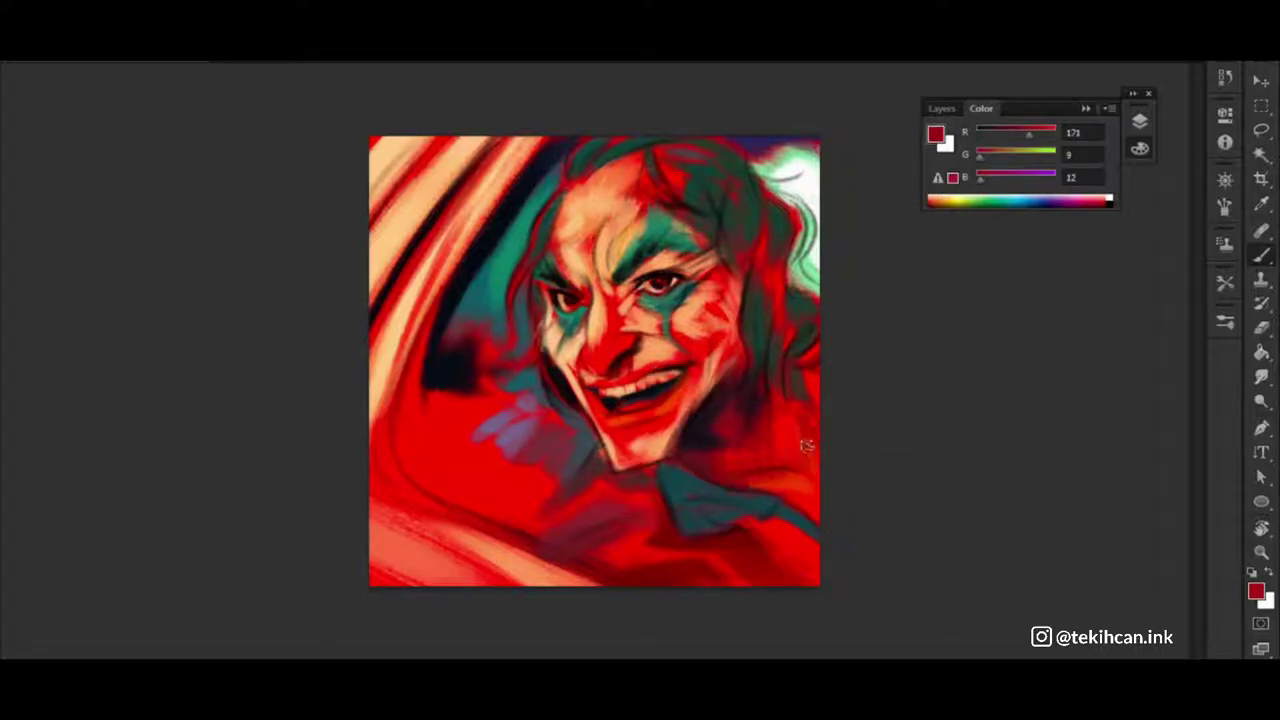
pyautogui.keyDown('alt'); pyautogui.click(535, 207); pyautogui.keyUp('alt')
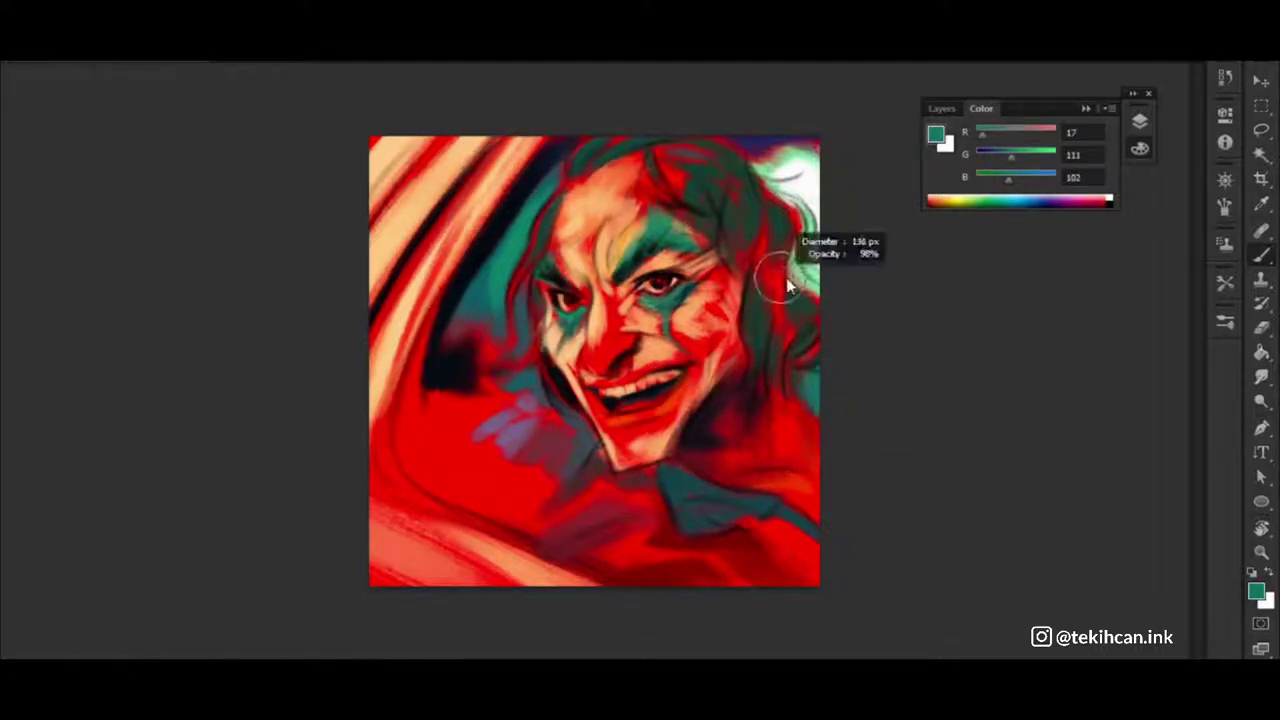
pyautogui.moveTo(760, 215); pyautogui.dragTo(718, 243)
pyautogui.keyDown('alt'); pyautogui.click(765, 165); pyautogui.keyUp('alt')
pyautogui.moveTo(760, 140); pyautogui.dragTo(740, 185)
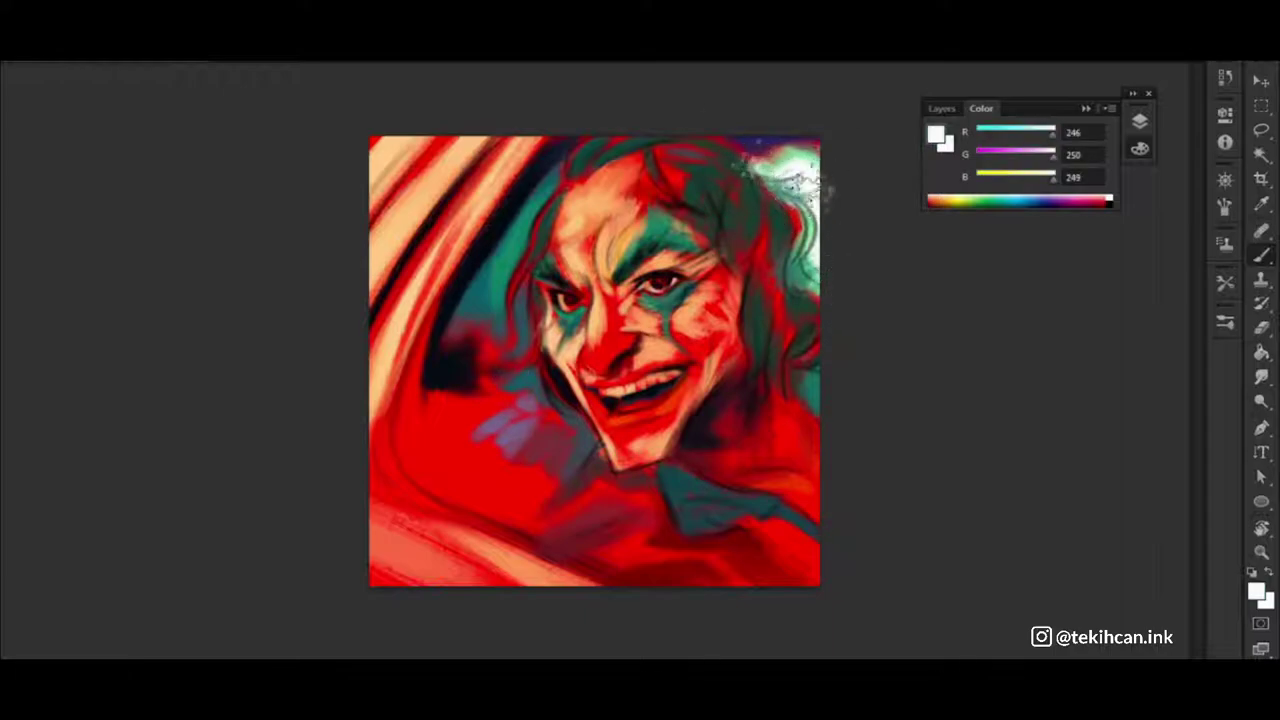
pyautogui.keyDown('alt'); pyautogui.click(598, 244); pyautogui.keyUp('alt')
pyautogui.moveTo(585, 258); pyautogui.dragTo(535, 355)
pyautogui.keyDown('alt'); pyautogui.click(757, 171); pyautogui.keyUp('alt')
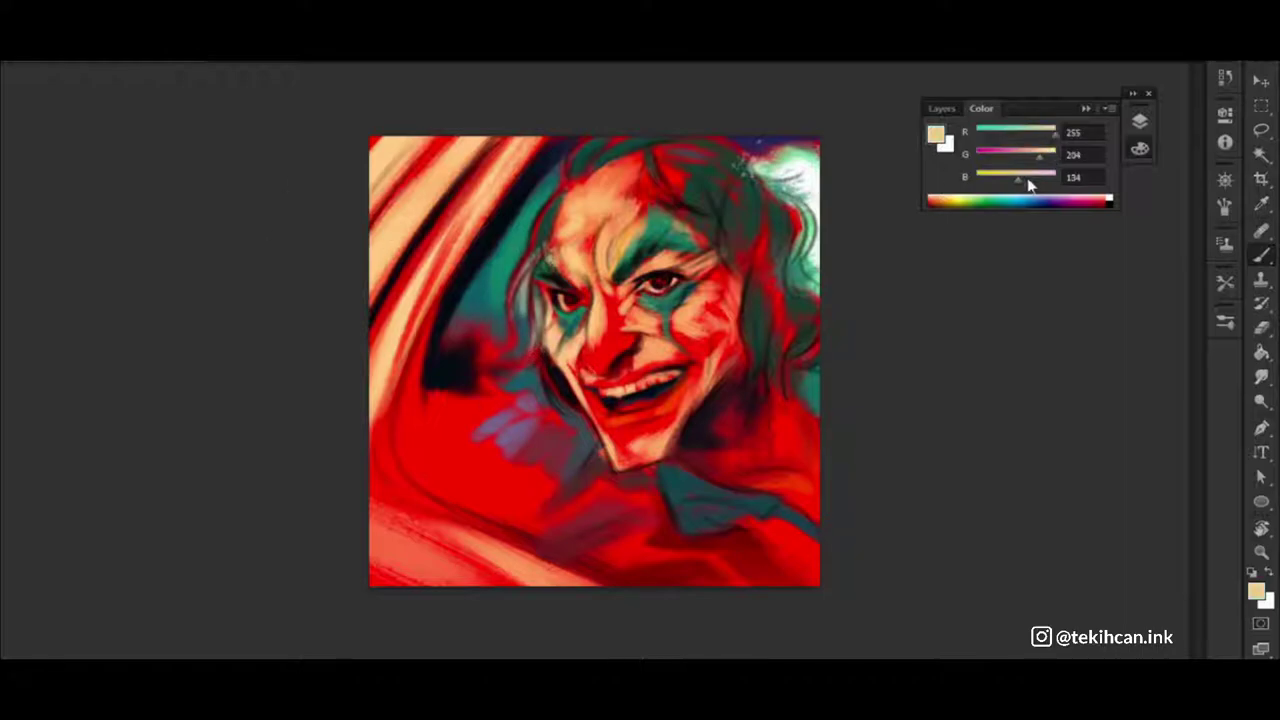
# Lighten the colour's blue amount and select the ink layer
pyautogui.moveTo(1030, 185); pyautogui.dragTo(1045, 182)
pyautogui.click(945, 108)
pyautogui.click(1046, 262)
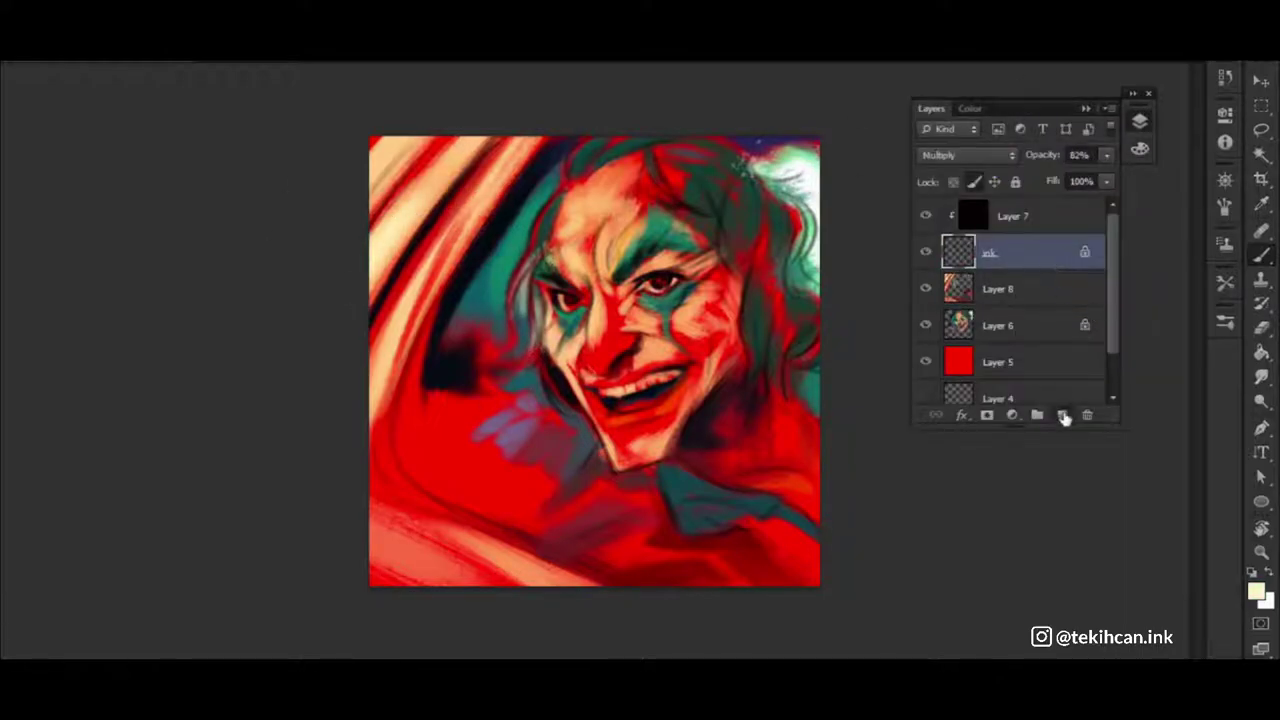
# Add a new Layer 9 at the top of the stack set to Screen blending
pyautogui.click(1065, 418)
pyautogui.moveTo(1000, 252); pyautogui.dragTo(1032, 203)
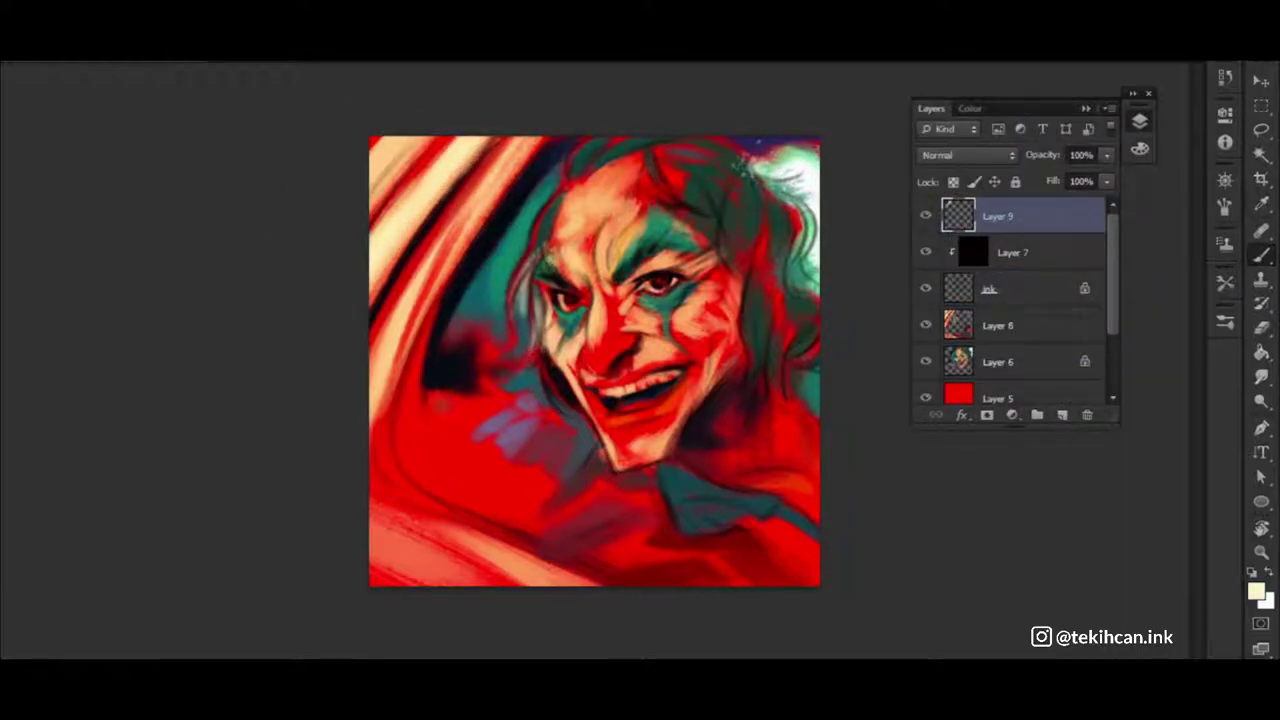
pyautogui.click(967, 155)
pyautogui.click(957, 334)
# Mix a near-white colour and paint the white card shape at the lower left
pyautogui.click(970, 108)
pyautogui.moveTo(1040, 177); pyautogui.dragTo(1056, 177)
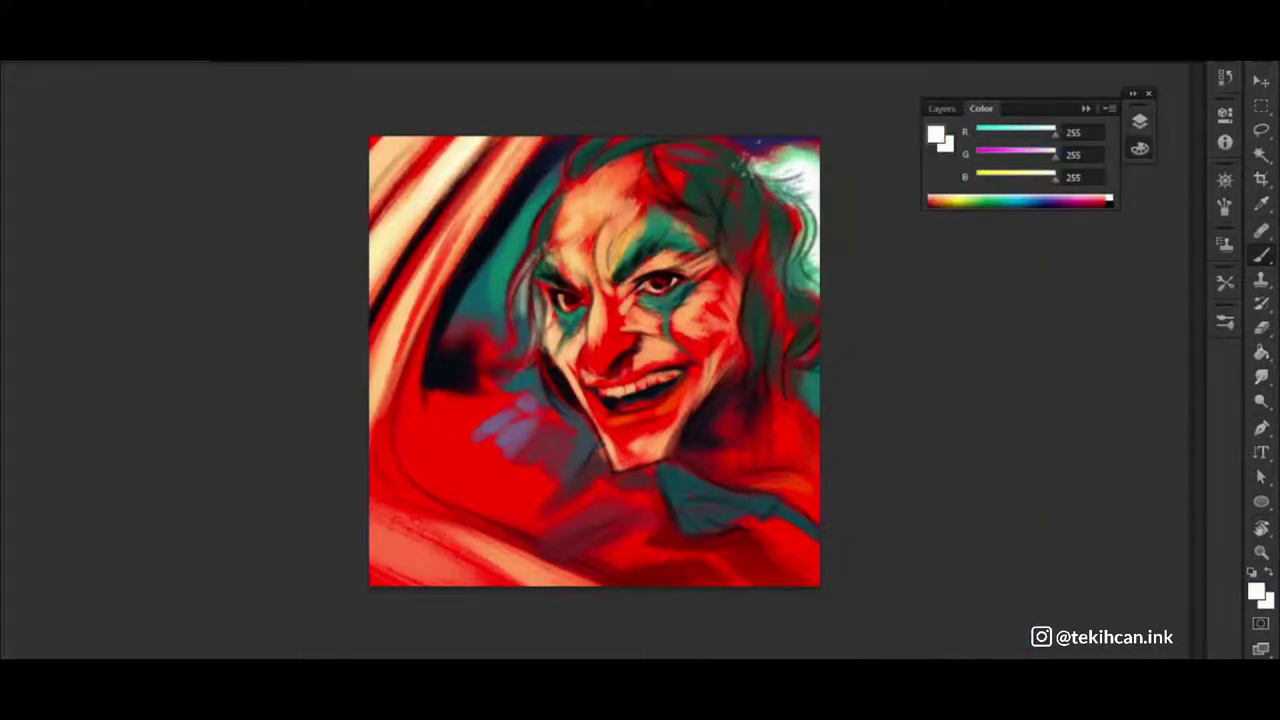
pyautogui.moveTo(400, 458); pyautogui.dragTo(430, 326)
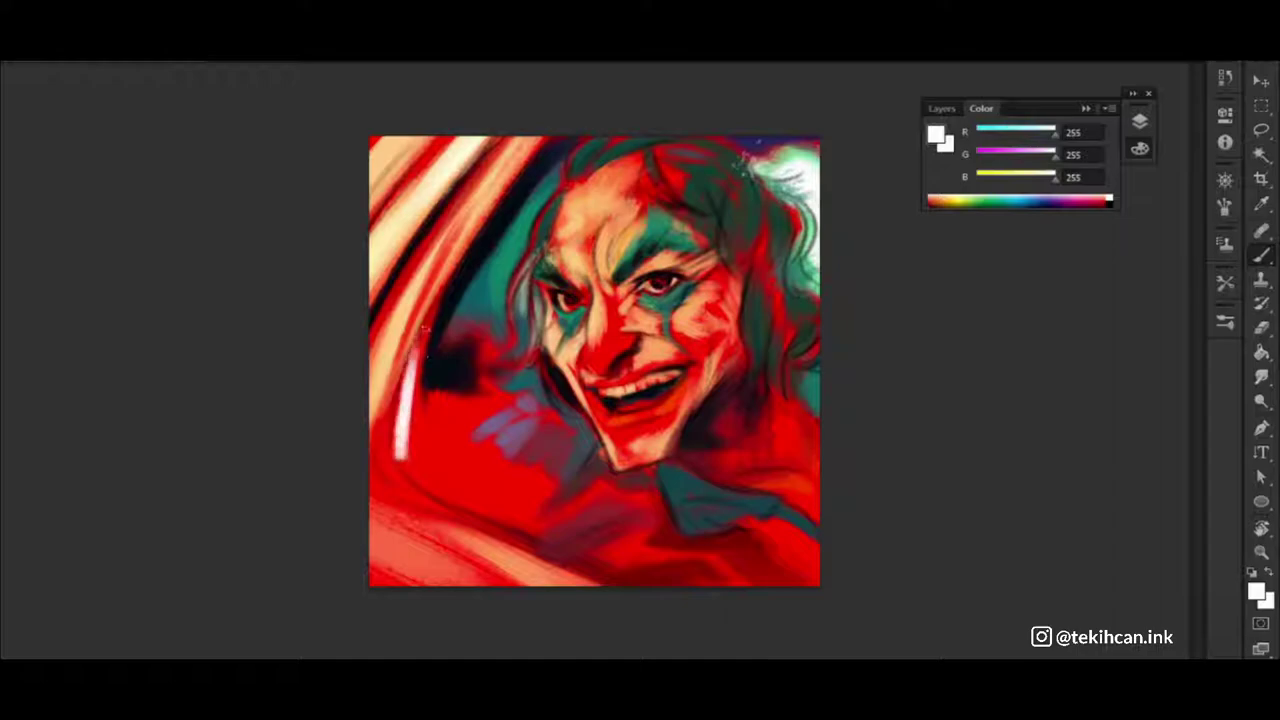
pyautogui.moveTo(400, 440)
pyautogui.mouseDown()
pyautogui.moveTo(485, 495)
pyautogui.moveTo(428, 392)
pyautogui.moveTo(455, 470)
pyautogui.mouseUp()
pyautogui.moveTo(430, 405)
pyautogui.mouseDown()
pyautogui.moveTo(485, 420)
pyautogui.moveTo(530, 515)
pyautogui.mouseUp()
pyautogui.moveTo(425, 480)
pyautogui.mouseDown()
pyautogui.moveTo(486, 451)
pyautogui.moveTo(546, 486)
pyautogui.moveTo(570, 532)
pyautogui.mouseUp()
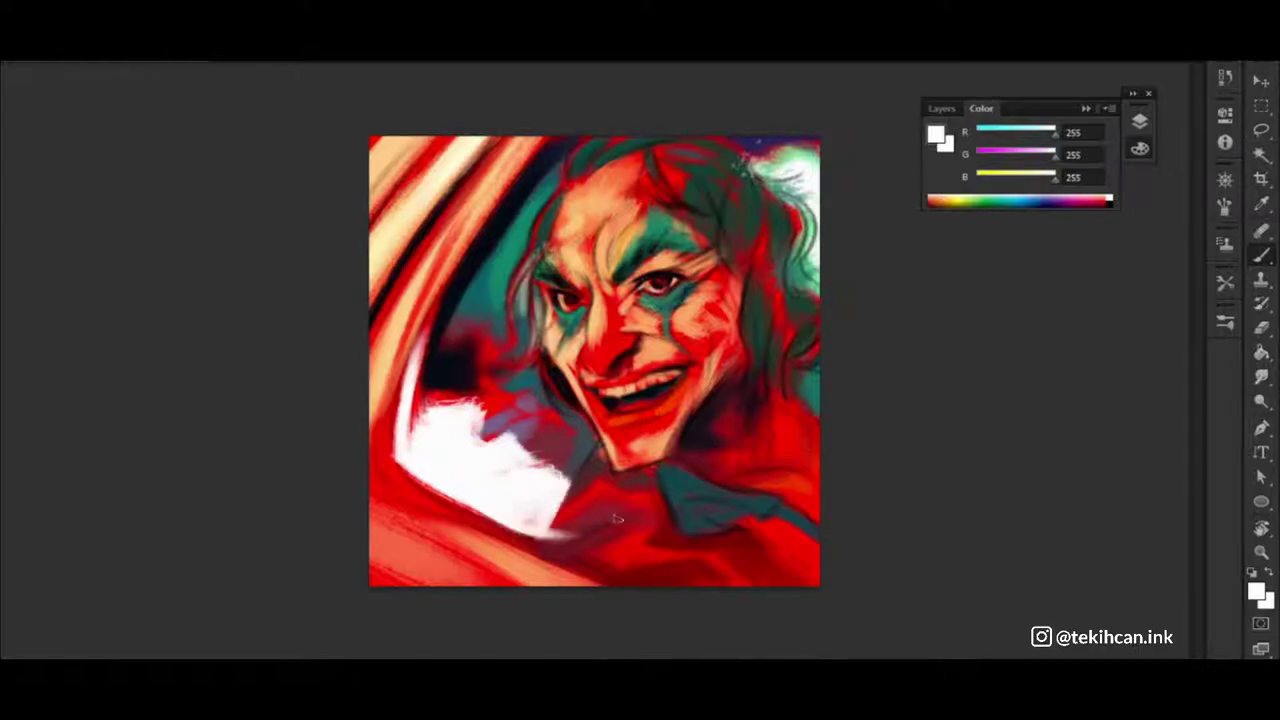
# Mix a bright teal and paint cyan strokes along the card's top and side edges
pyautogui.hotkey('ctrl', '+')
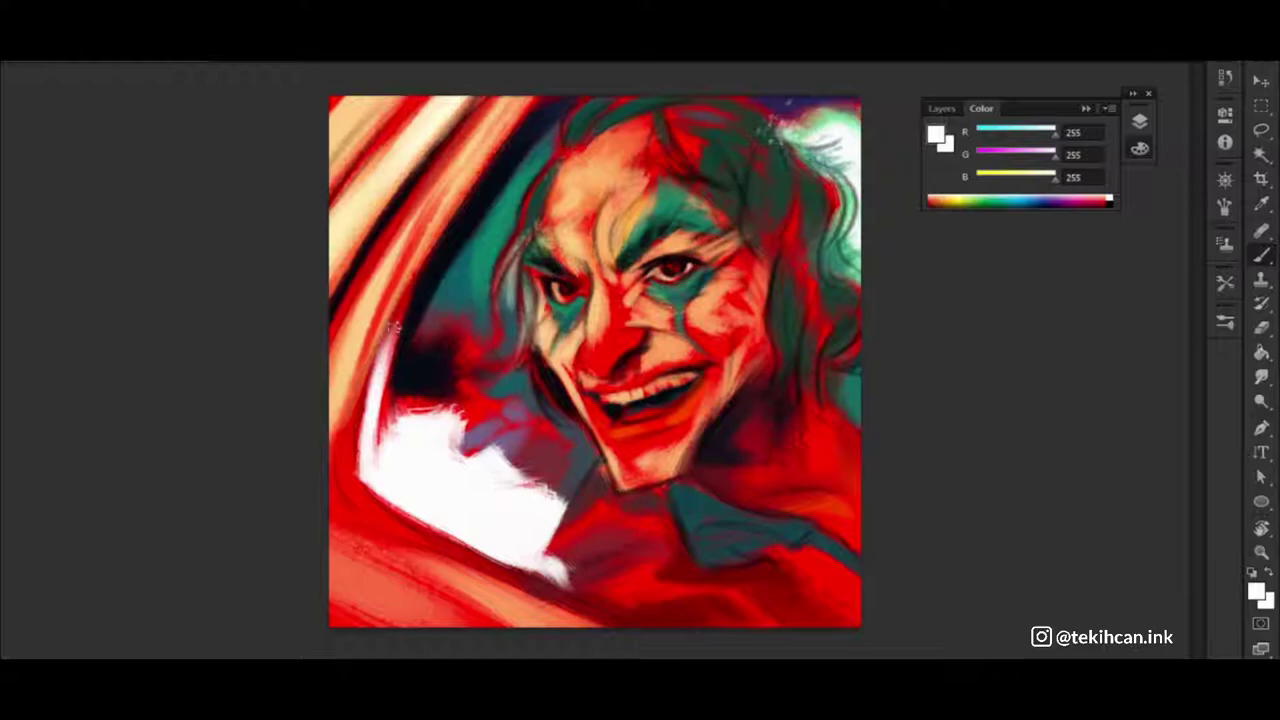
pyautogui.keyDown('alt'); pyautogui.click(486, 262); pyautogui.keyUp('alt')
pyautogui.moveTo(1022, 153); pyautogui.dragTo(1055, 153)
pyautogui.moveTo(1043, 131); pyautogui.dragTo(978, 131)
pyautogui.moveTo(385, 415); pyautogui.dragTo(450, 405)
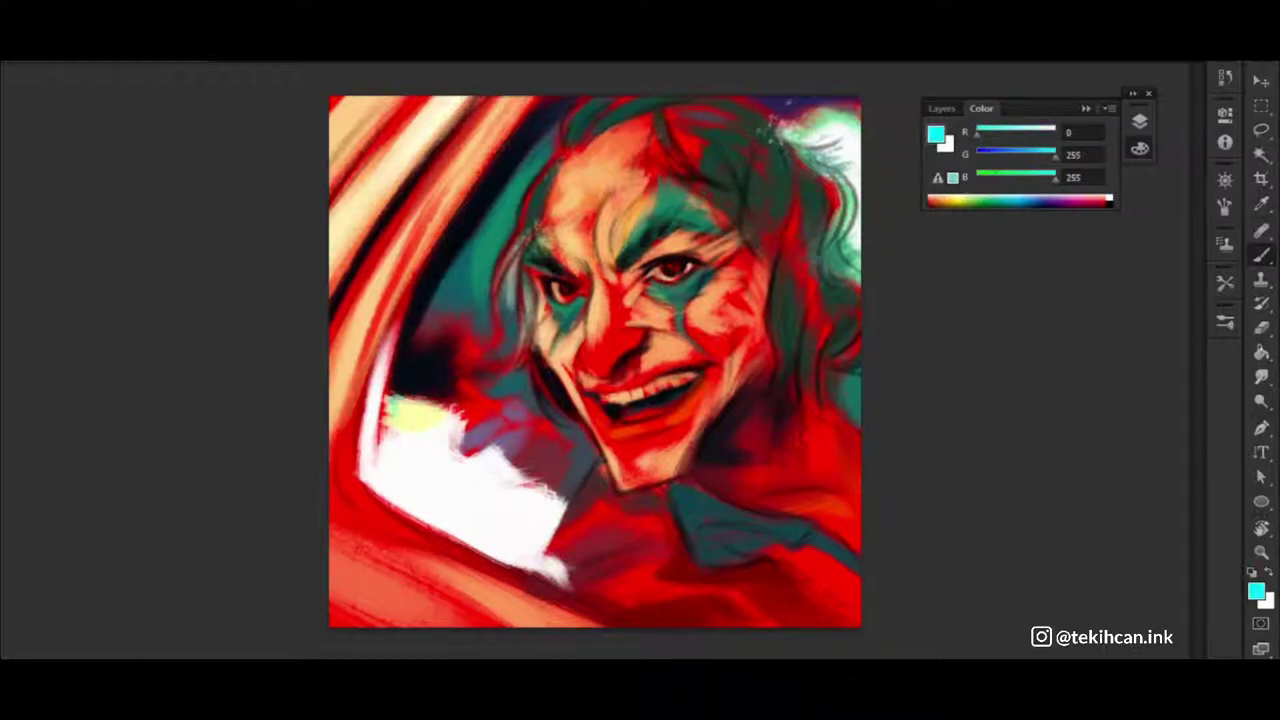
pyautogui.click(941, 108)
pyautogui.moveTo(388, 410)
pyautogui.mouseDown()
pyautogui.moveTo(428, 424)
pyautogui.moveTo(440, 400)
pyautogui.mouseUp()
pyautogui.click(970, 108)
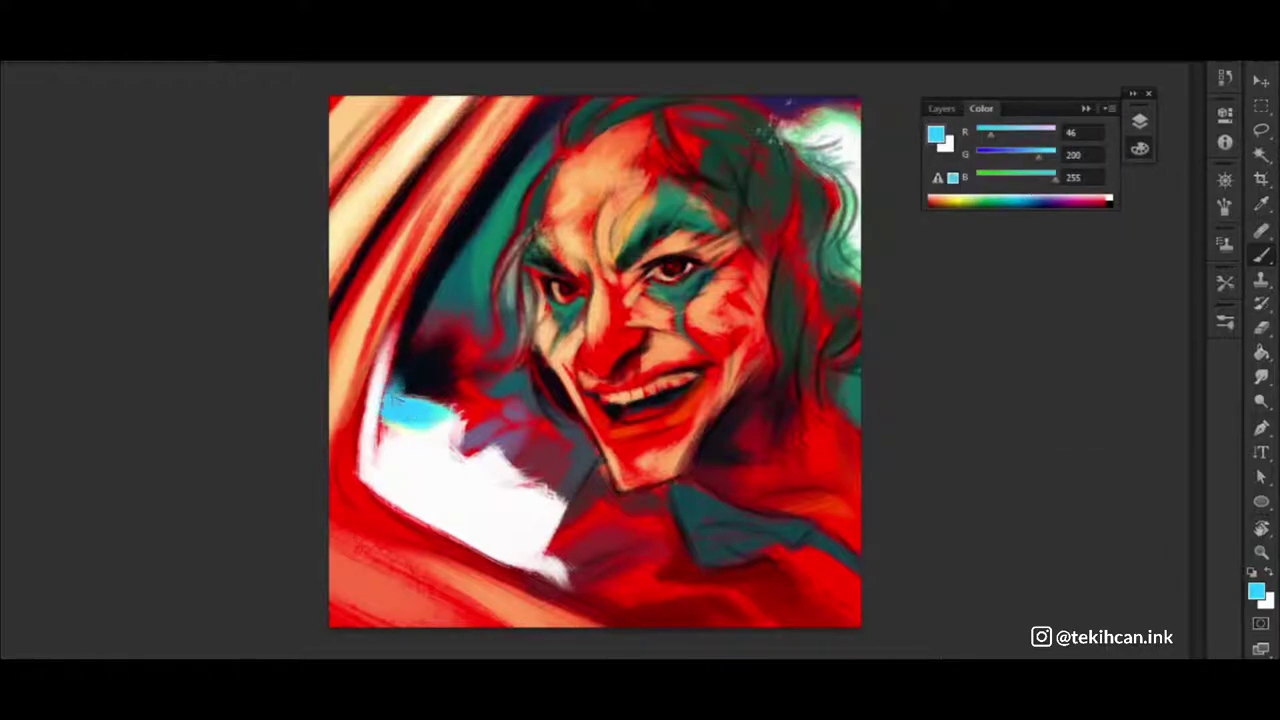
pyautogui.moveTo(400, 330); pyautogui.dragTo(460, 415)
pyautogui.moveTo(578, 468); pyautogui.dragTo(552, 545)
pyautogui.moveTo(585, 490); pyautogui.dragTo(550, 565)
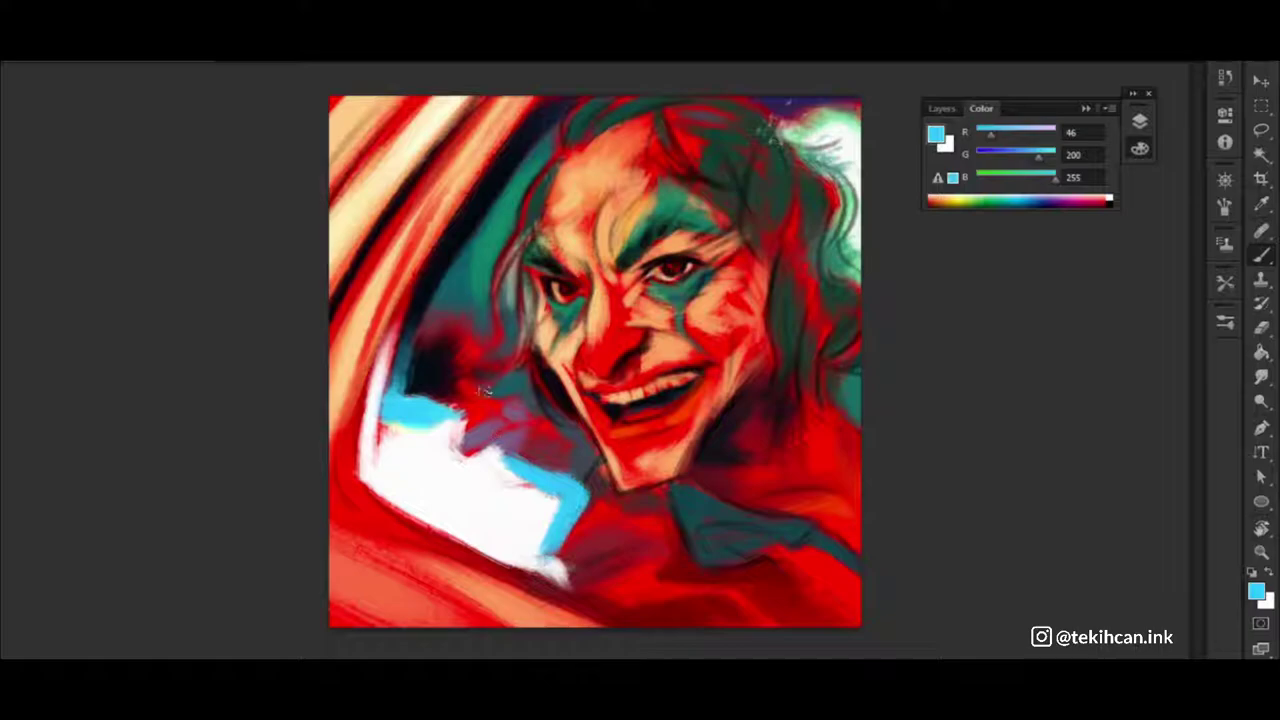
# Paint a bright red (252,1,1) stroke across the card, then select Layer 8
pyautogui.keyDown('alt'); pyautogui.click(484, 400); pyautogui.keyUp('alt')
pyautogui.moveTo(485, 432); pyautogui.dragTo(535, 465)
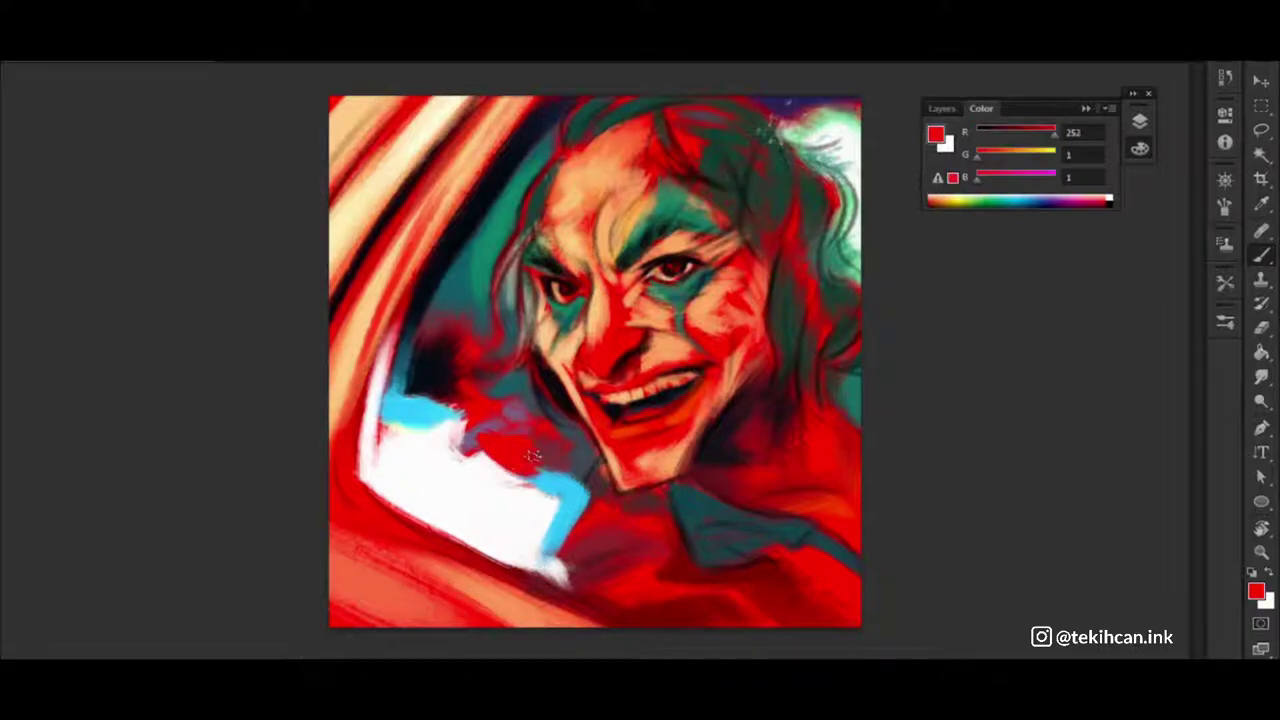
pyautogui.click(941, 108)
pyautogui.click(1031, 362)
# Paint black strokes beside the hand and dark teal over the area left of the face
pyautogui.press('d')
pyautogui.moveTo(520, 395); pyautogui.dragTo(490, 440)
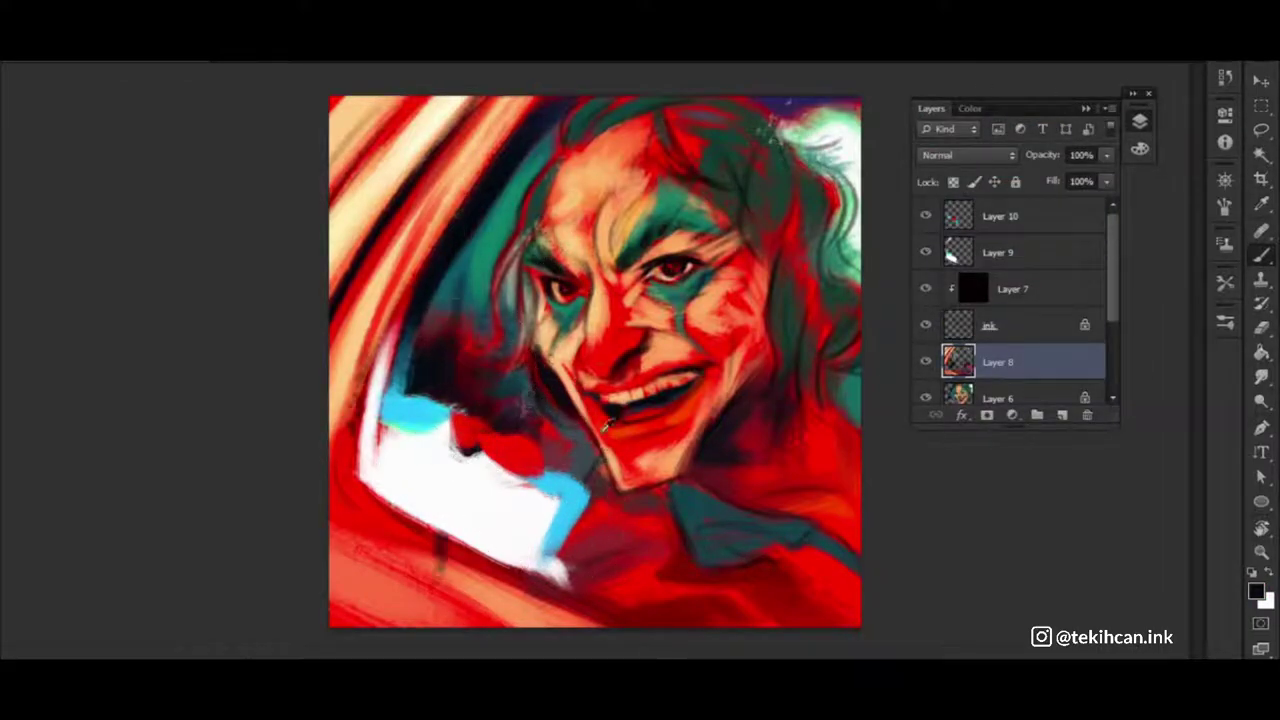
pyautogui.scroll(2, 523, 449)
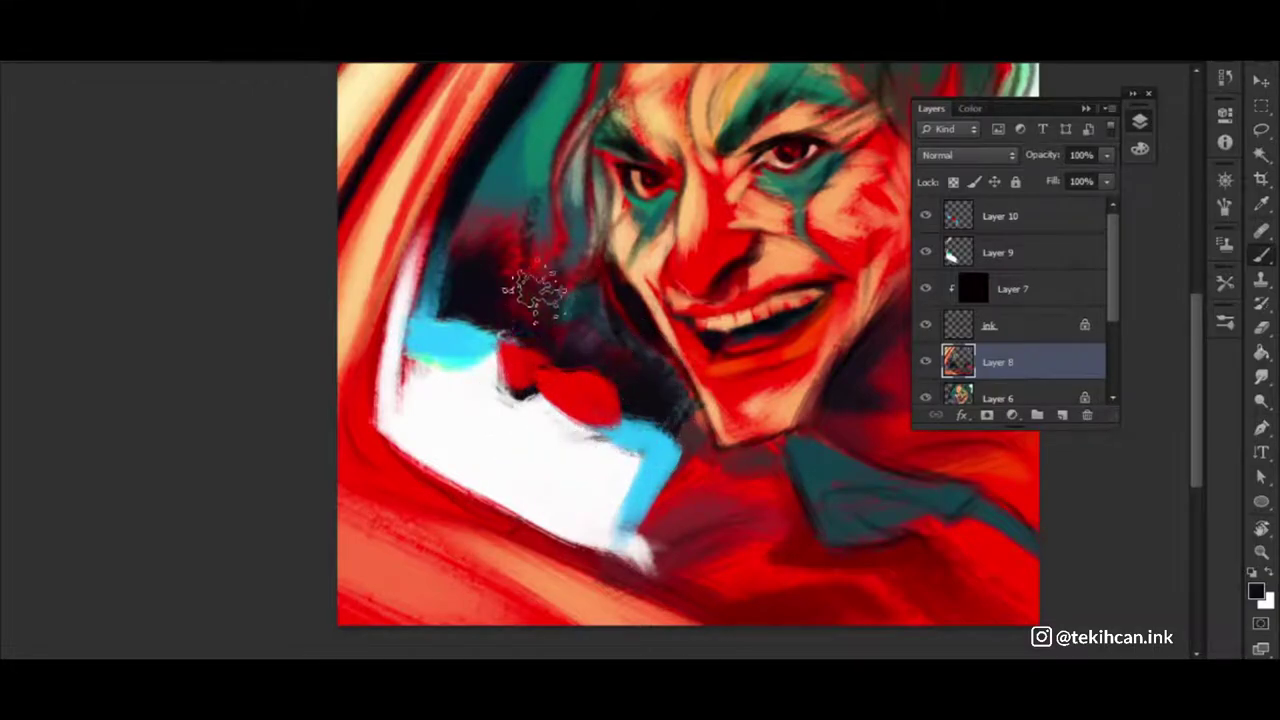
pyautogui.scroll(3, 528, 286)
pyautogui.keyDown('alt'); pyautogui.click(530, 195); pyautogui.keyUp('alt')
pyautogui.moveTo(547, 279); pyautogui.dragTo(470, 190)
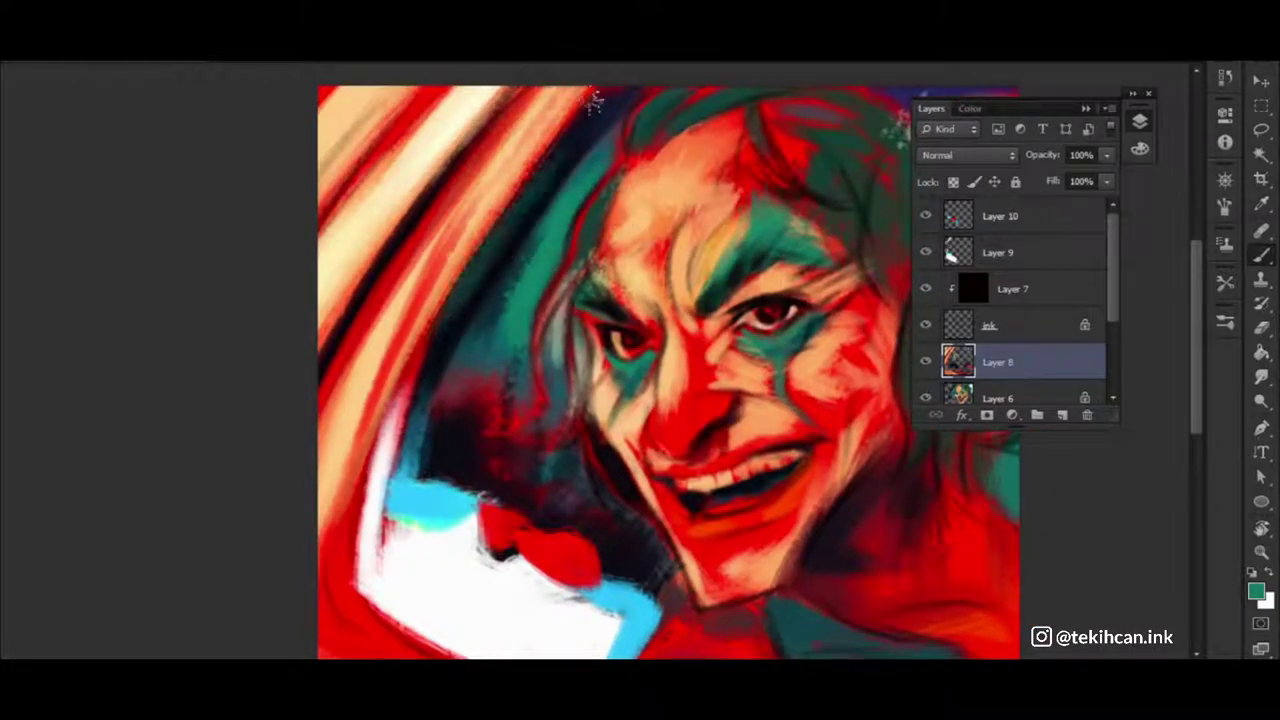
# Add a white glint near the hand and darken the hair strands at the upper right
pyautogui.keyDown('alt'); pyautogui.click(405, 480); pyautogui.keyUp('alt')
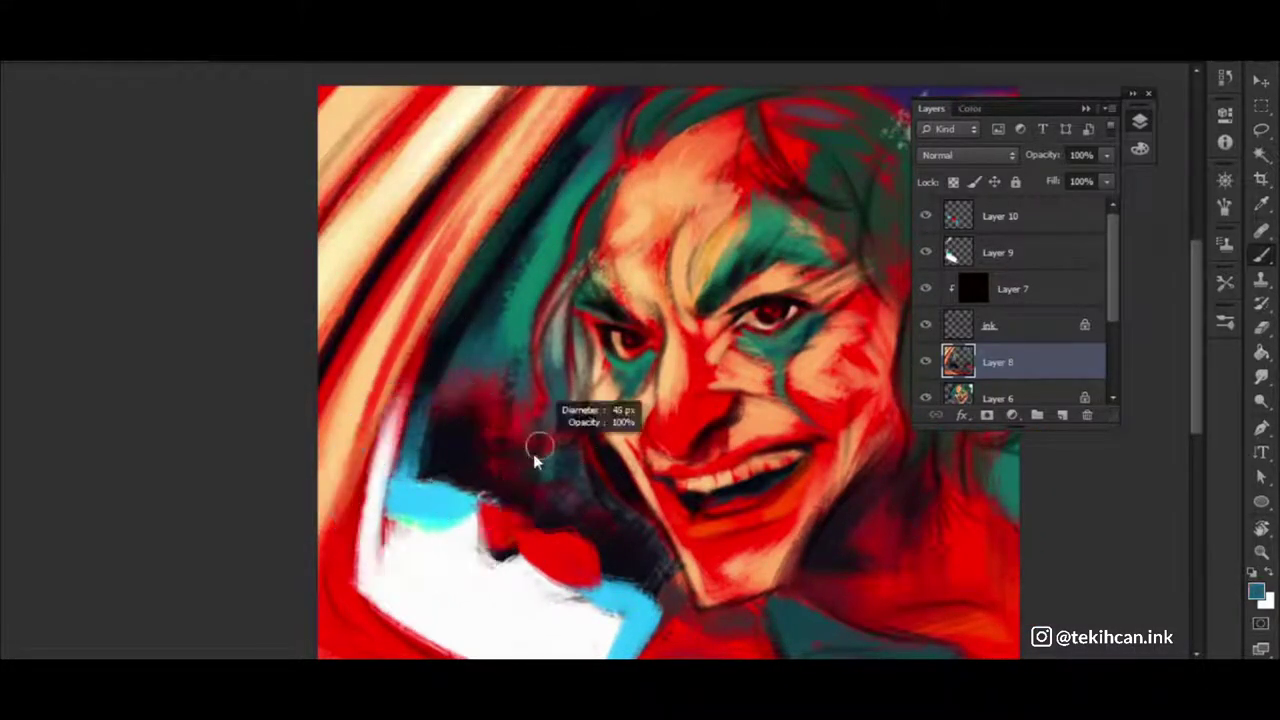
pyautogui.moveTo(520, 455); pyautogui.dragTo(555, 435)
pyautogui.scroll(-3, 488, 483)
pyautogui.scroll(3, 537, 349)
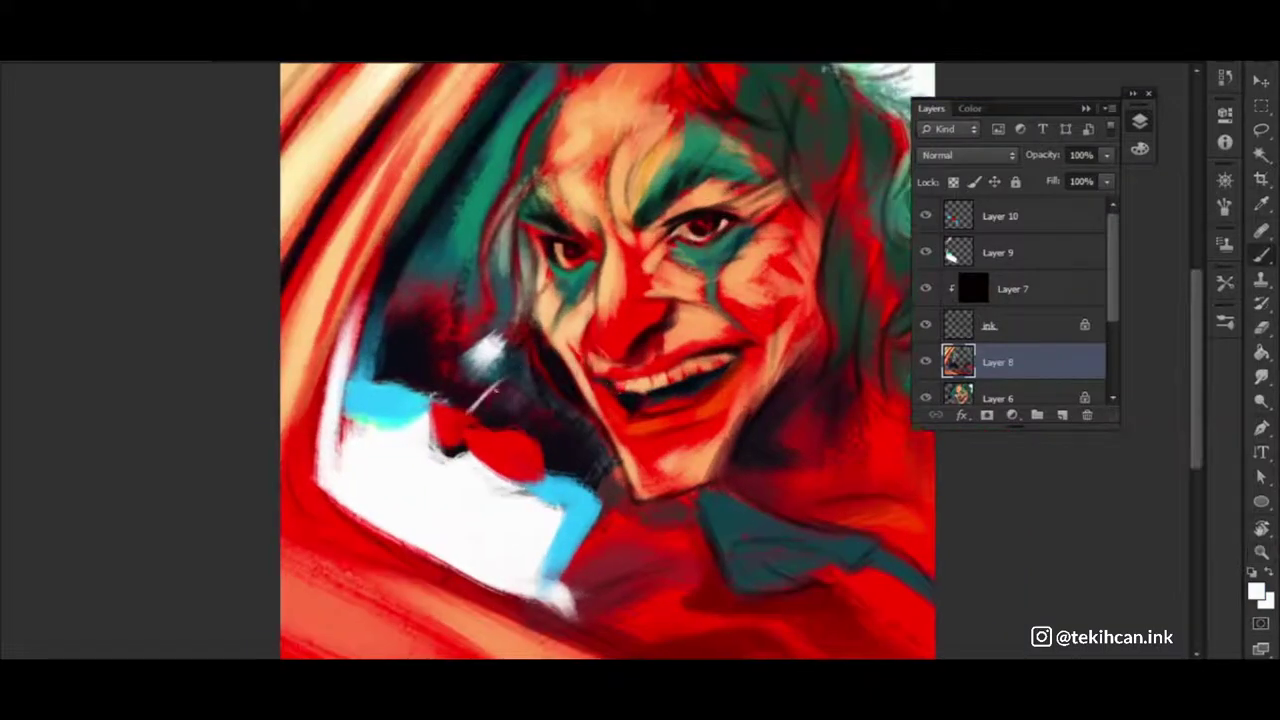
pyautogui.scroll(-5, 585, 375)
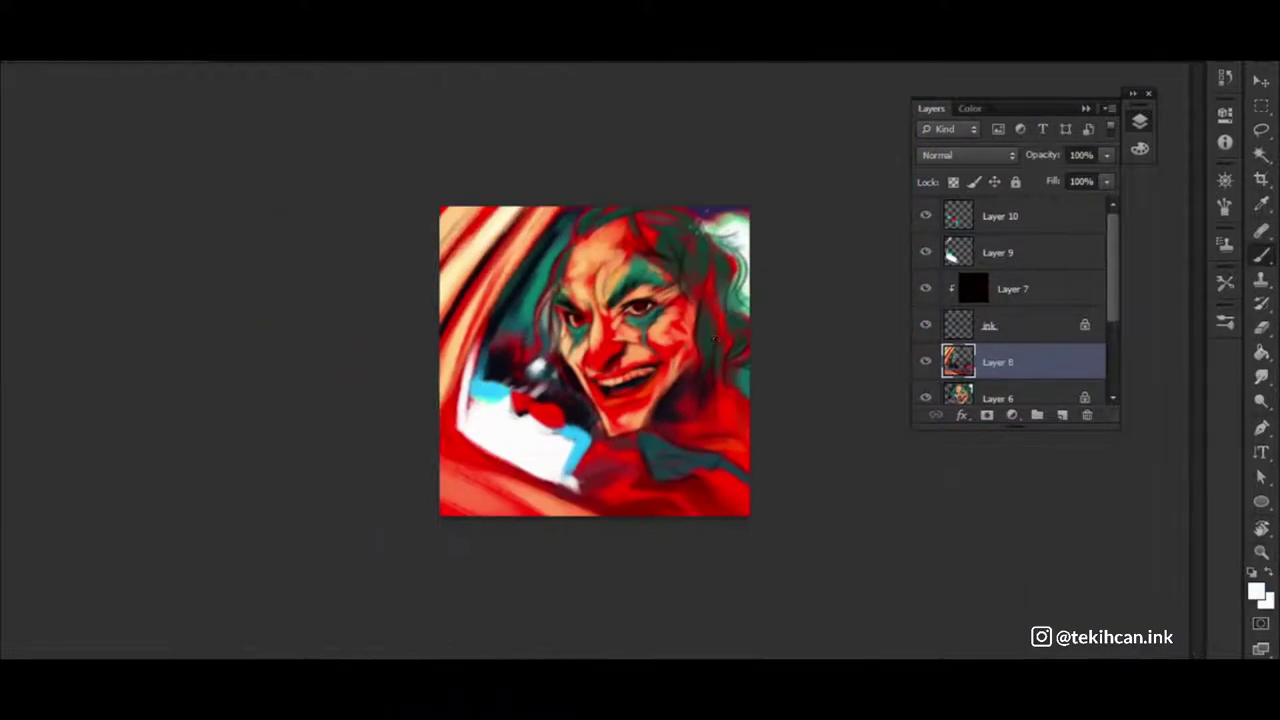
pyautogui.scroll(3, 595, 362)
pyautogui.keyDown('alt'); pyautogui.click(366, 490); pyautogui.keyUp('alt')
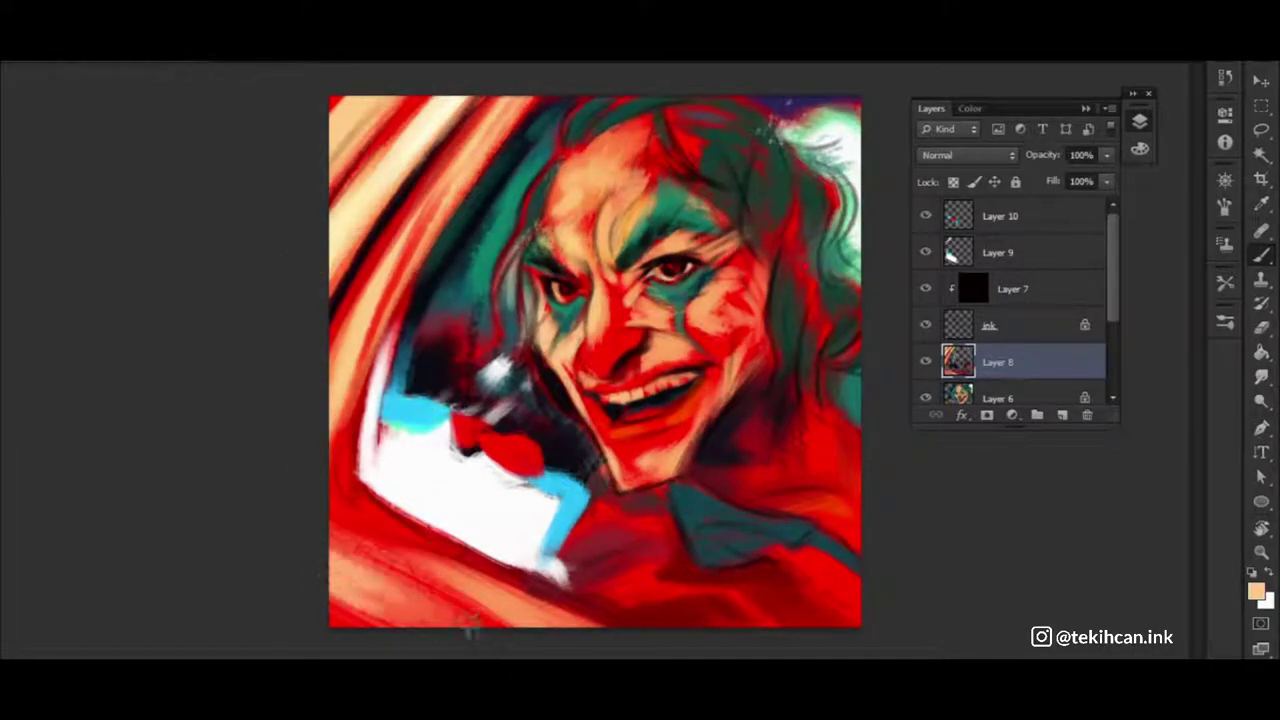
pyautogui.scroll(-1, 475, 388)
pyautogui.scroll(1, 766, 440)
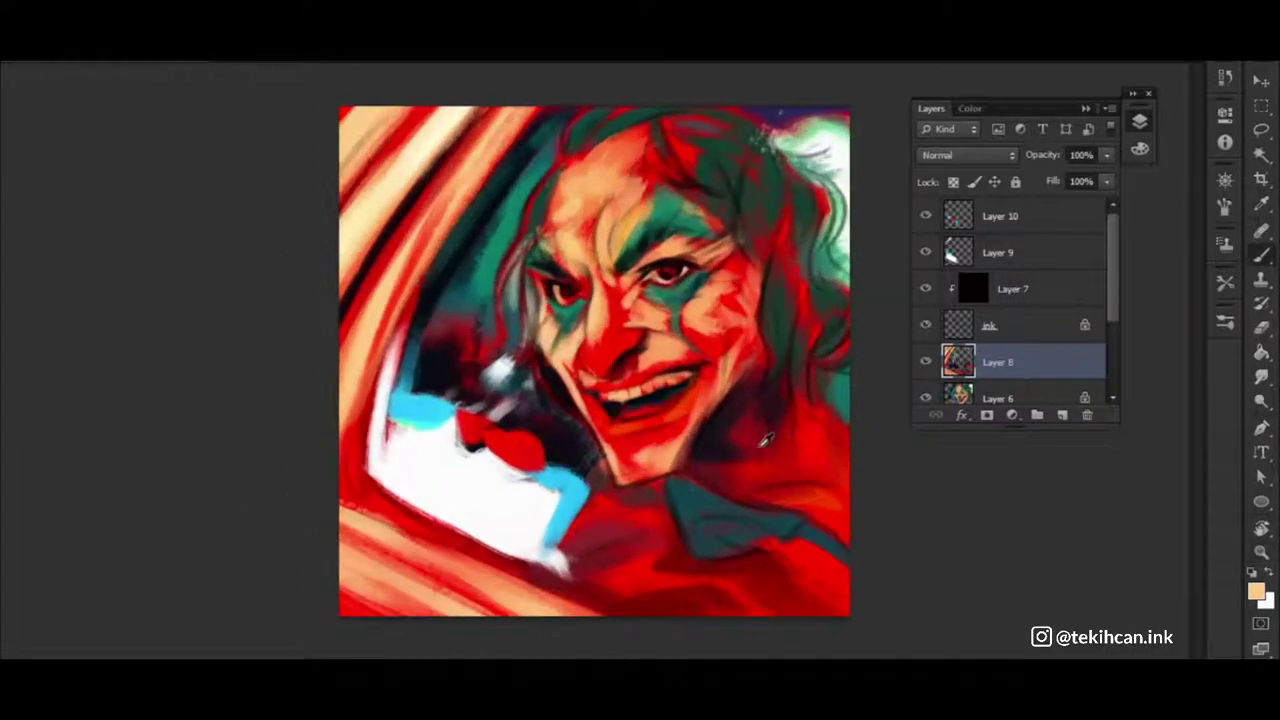
pyautogui.keyDown('alt'); pyautogui.click(742, 190); pyautogui.keyUp('alt')
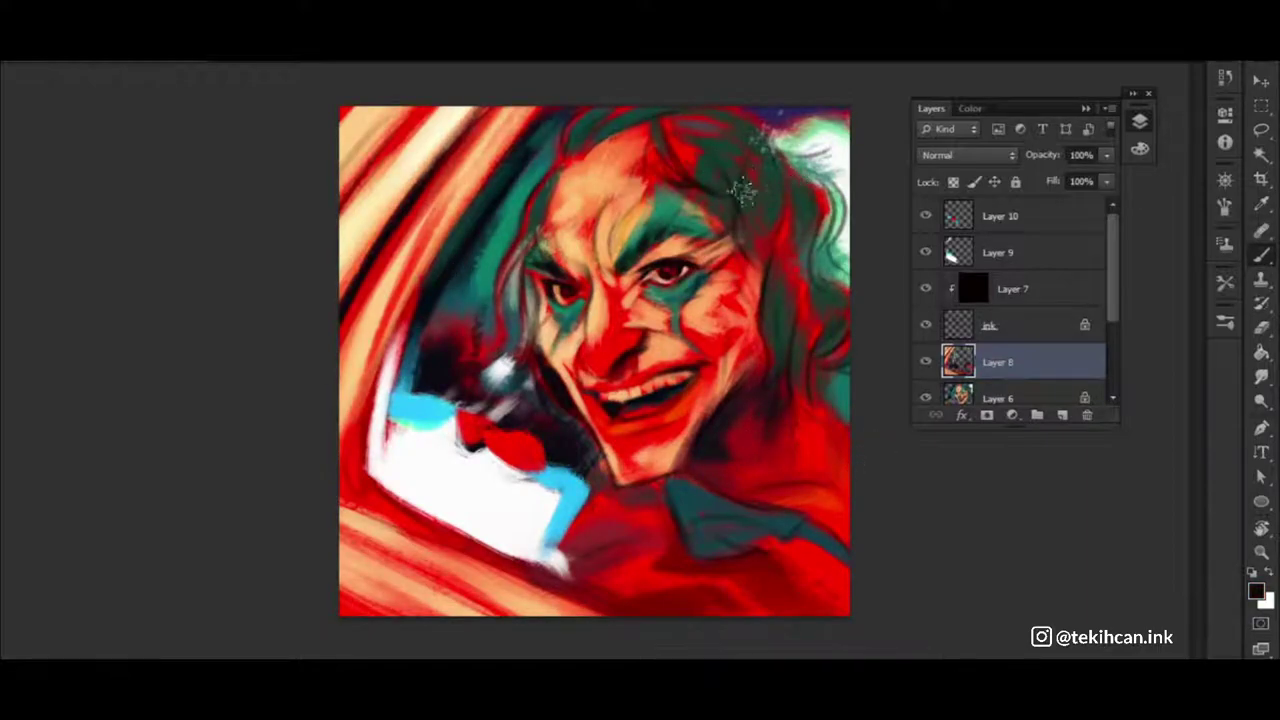
pyautogui.moveTo(766, 226); pyautogui.dragTo(794, 194)
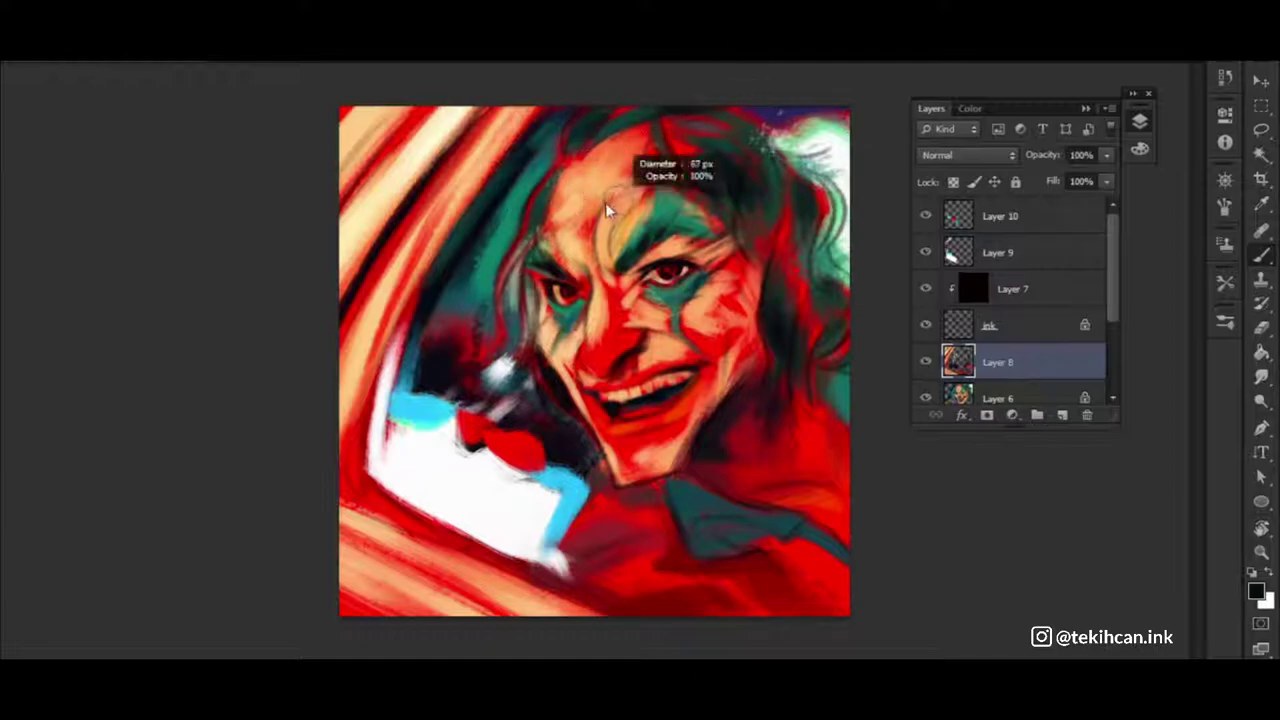
# Erase forehead patches on Layer 6 to reveal red dabs, then select Layer 10
pyautogui.hotkey('ctrl', '[')
pyautogui.press('/')
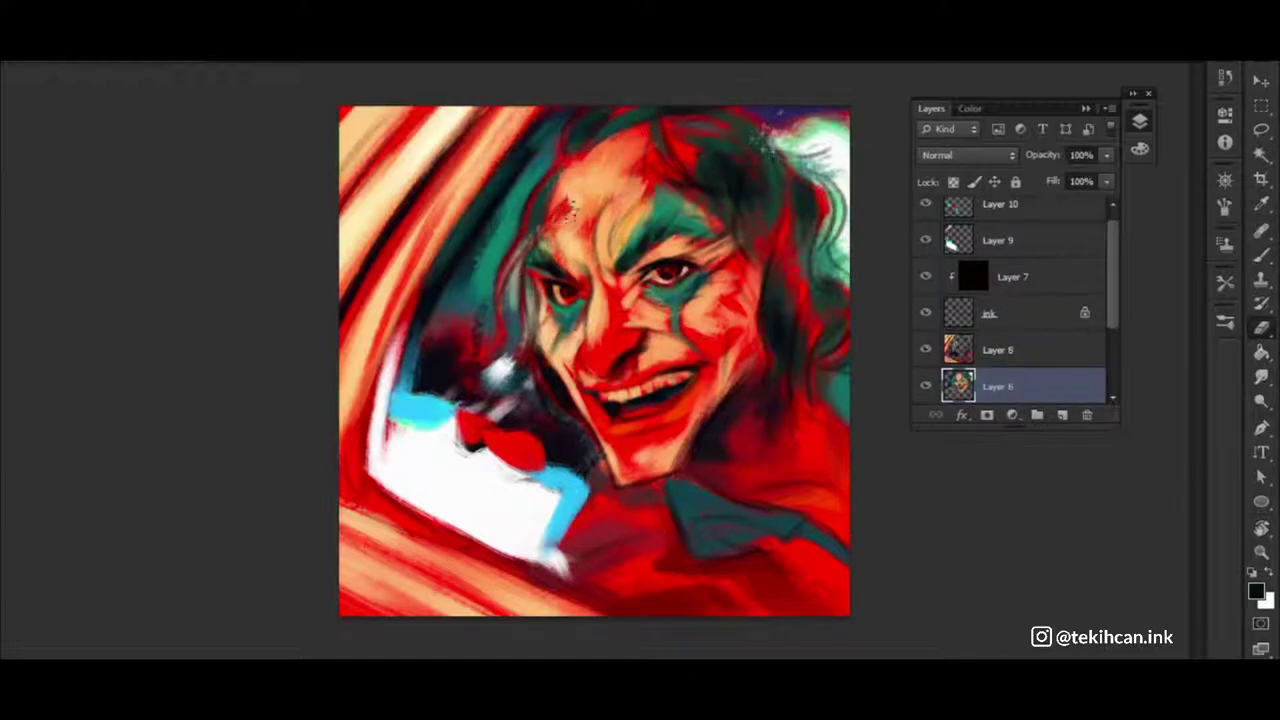
pyautogui.moveTo(569, 209); pyautogui.dragTo(560, 218)
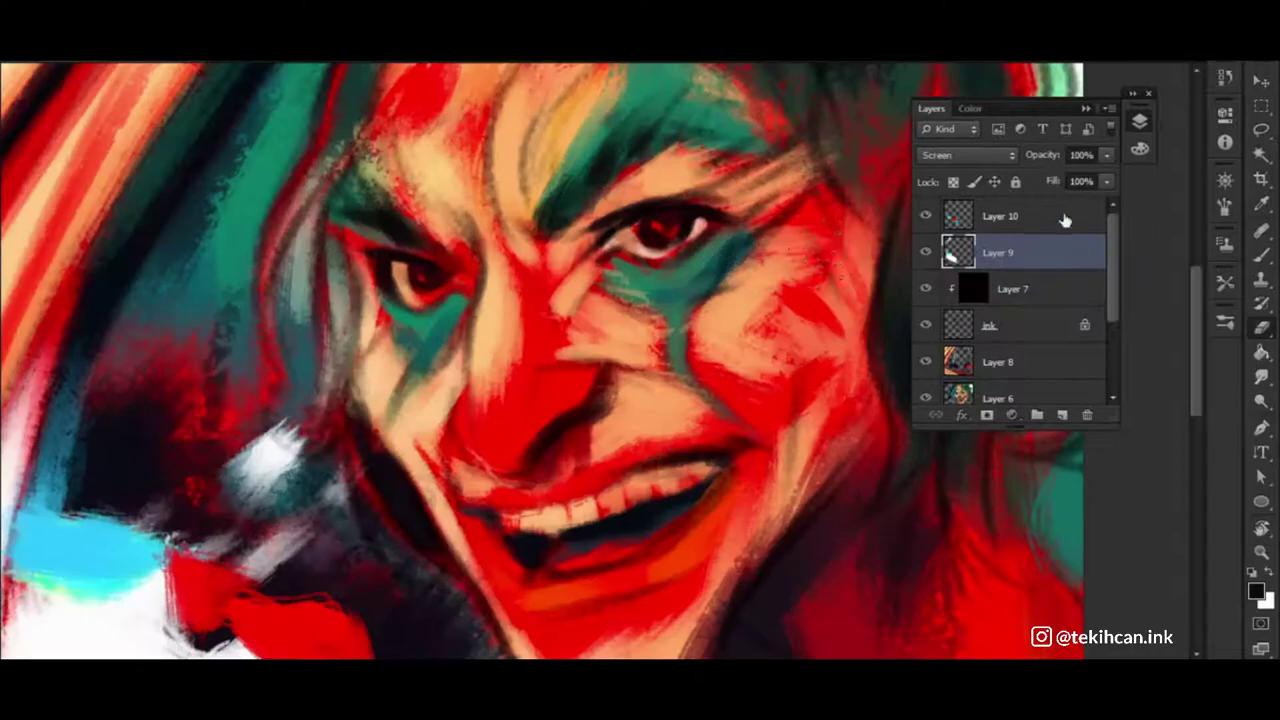
pyautogui.scroll(5, 620, 300)
pyautogui.click(343, 453)
# Dismiss the history eraser error, set a yellow colour and brush glowing highlights on the right eye
pyautogui.press('Return')
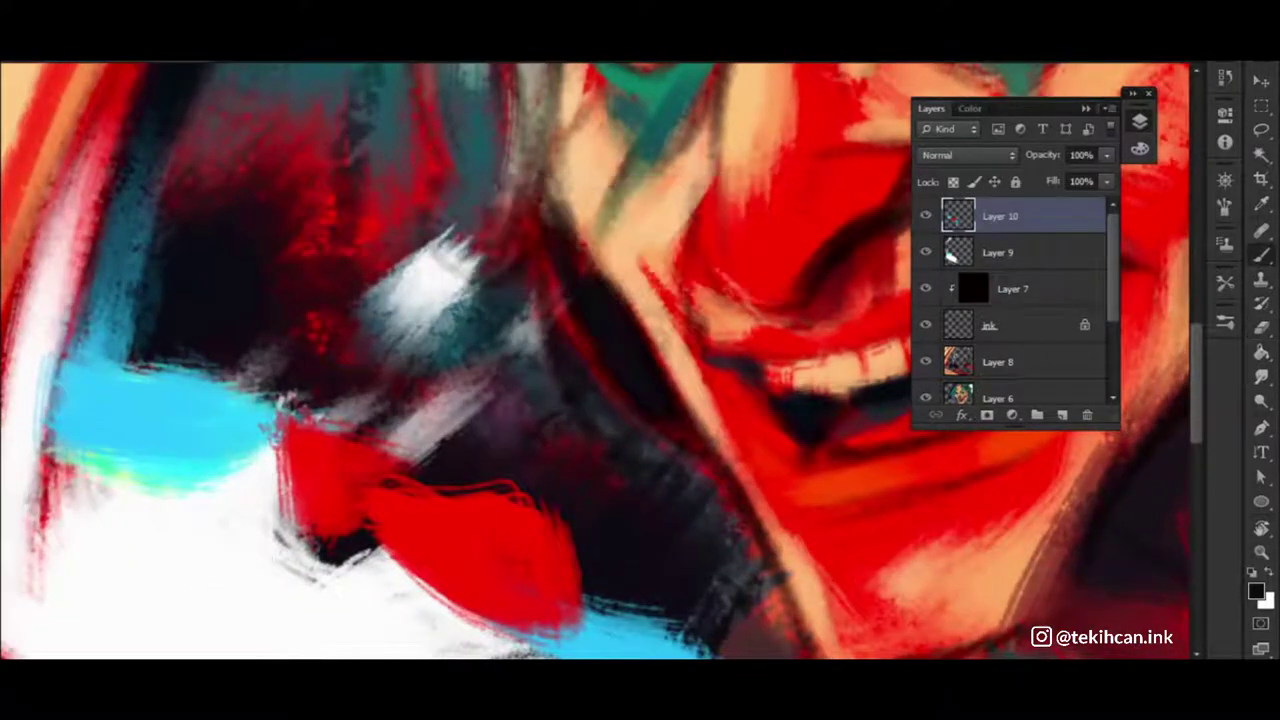
pyautogui.scroll(-5, 553, 313)
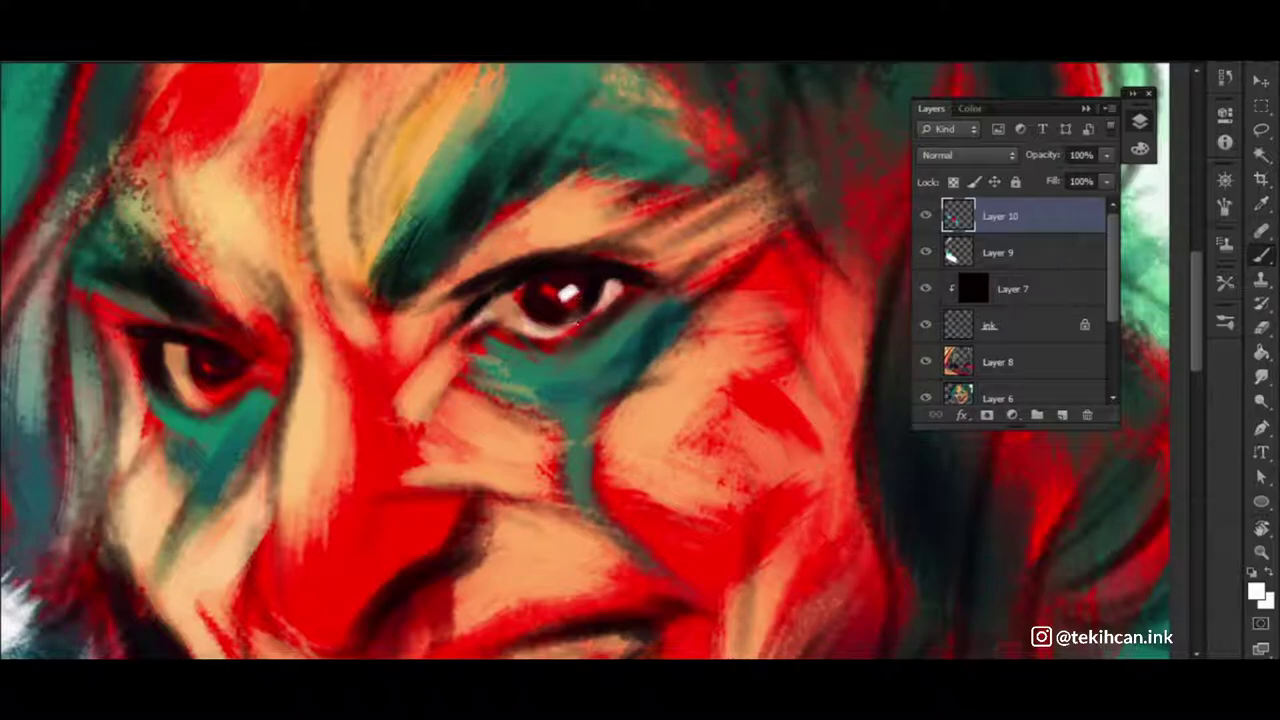
pyautogui.click(967, 110)
pyautogui.click(996, 180)
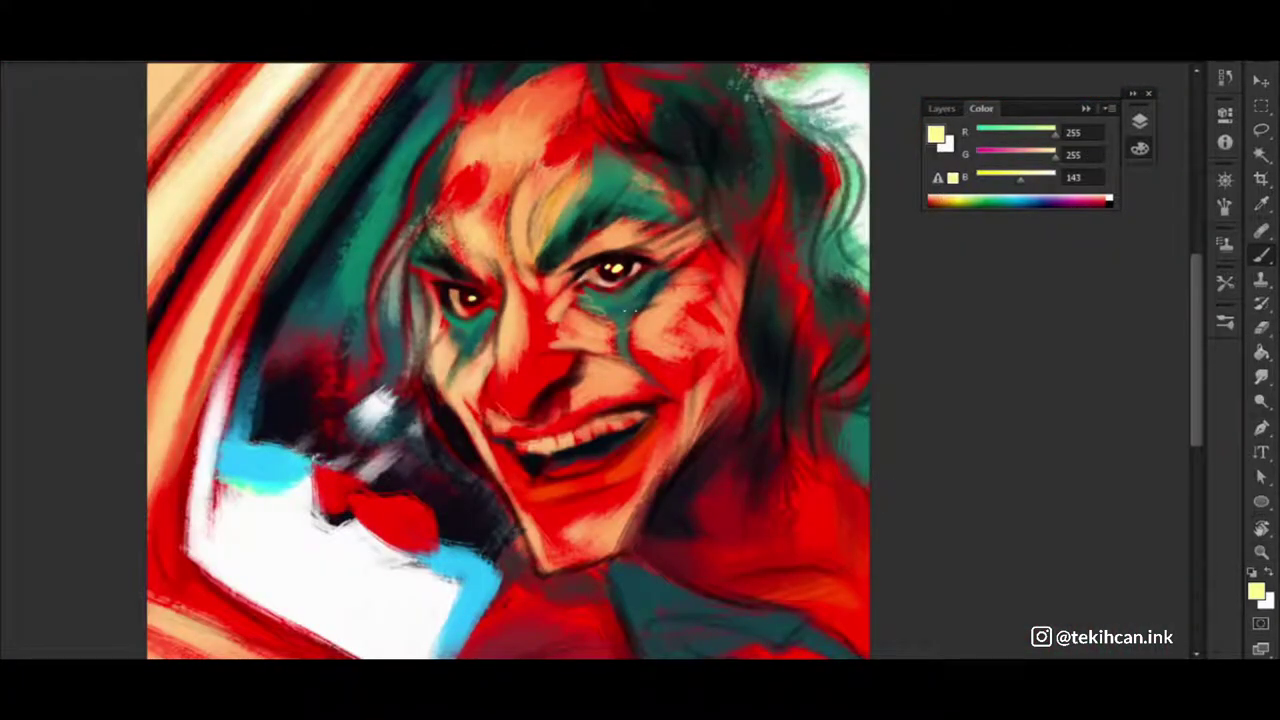
pyautogui.click(625, 308)
pyautogui.press('b')
pyautogui.keyDown('alt'); pyautogui.click(588, 326); pyautogui.keyUp('alt')
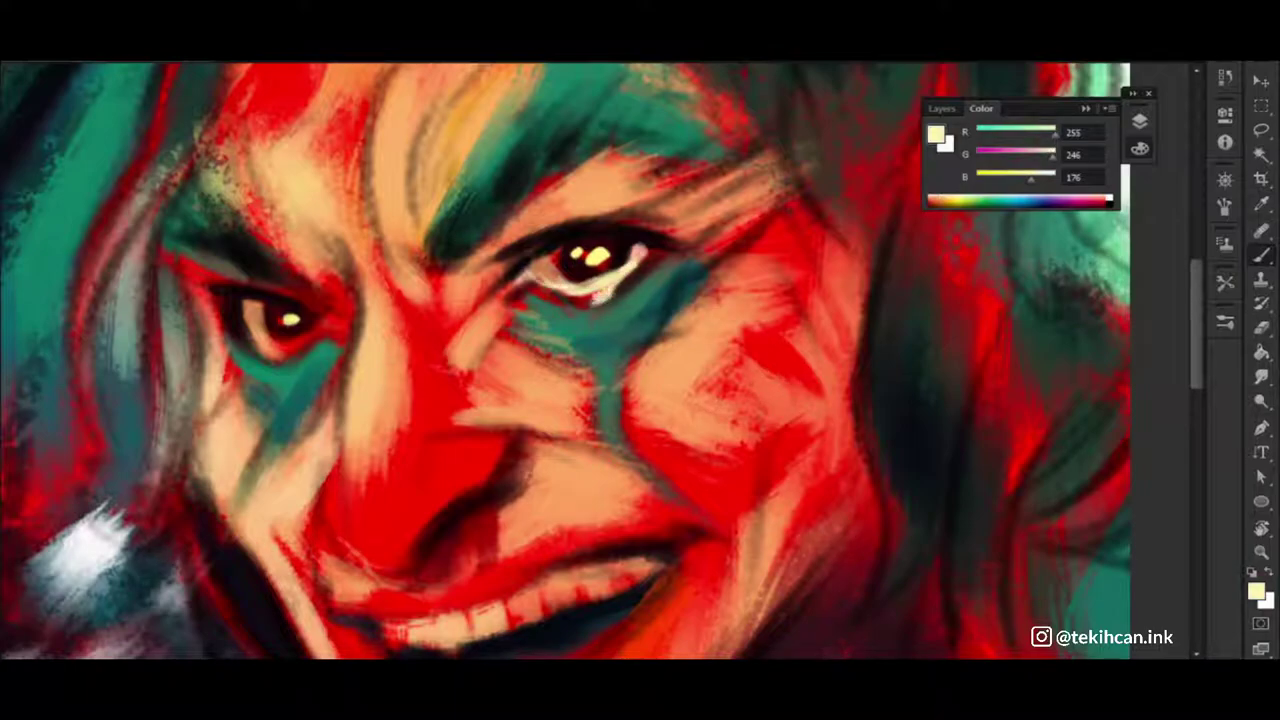
pyautogui.keyDown('alt'); pyautogui.click(606, 300); pyautogui.keyUp('alt')
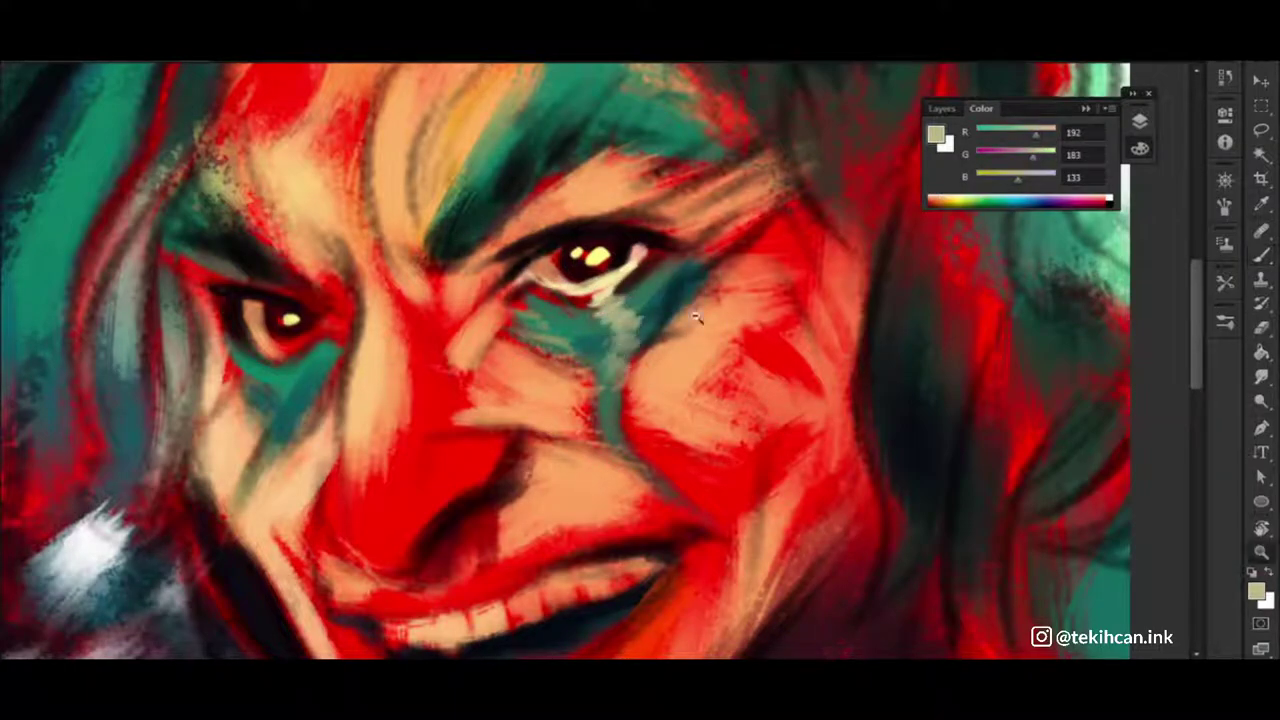
# Return to the full view and brush dark curling strands sampled from the hair's near-black
pyautogui.hotkey('ctrl', '0')
pyautogui.scroll(3, 705, 238)
pyautogui.scroll(3, 705, 238)
pyautogui.scroll(-1, 705, 238)
pyautogui.keyDown('alt'); pyautogui.click(608, 294); pyautogui.keyUp('alt')
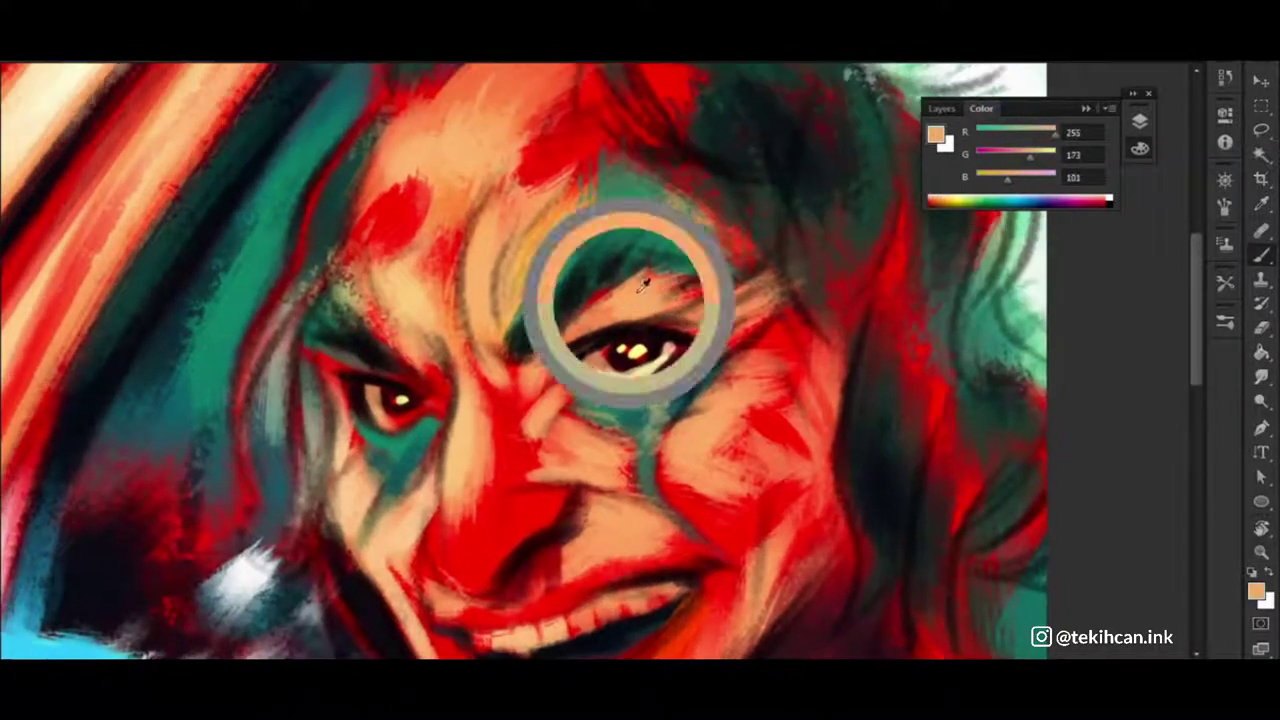
pyautogui.scroll(-3, 650, 240)
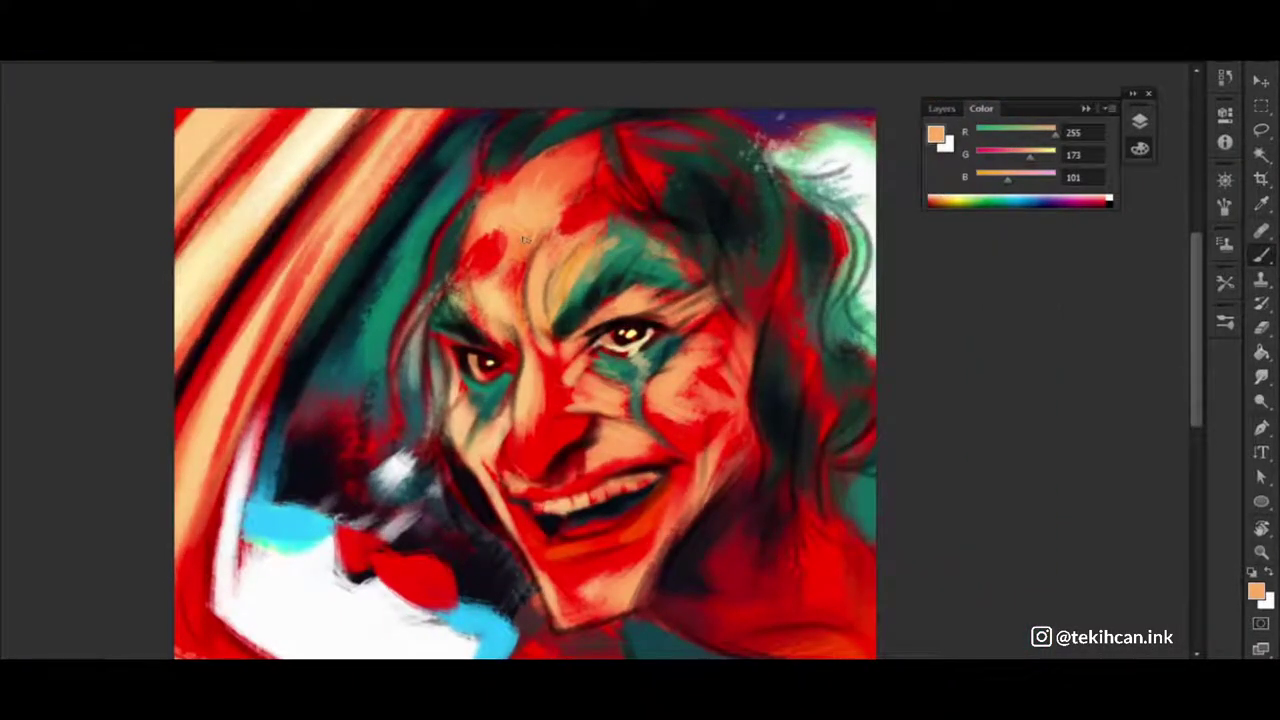
pyautogui.keyDown('alt'); pyautogui.click(641, 133); pyautogui.keyUp('alt')
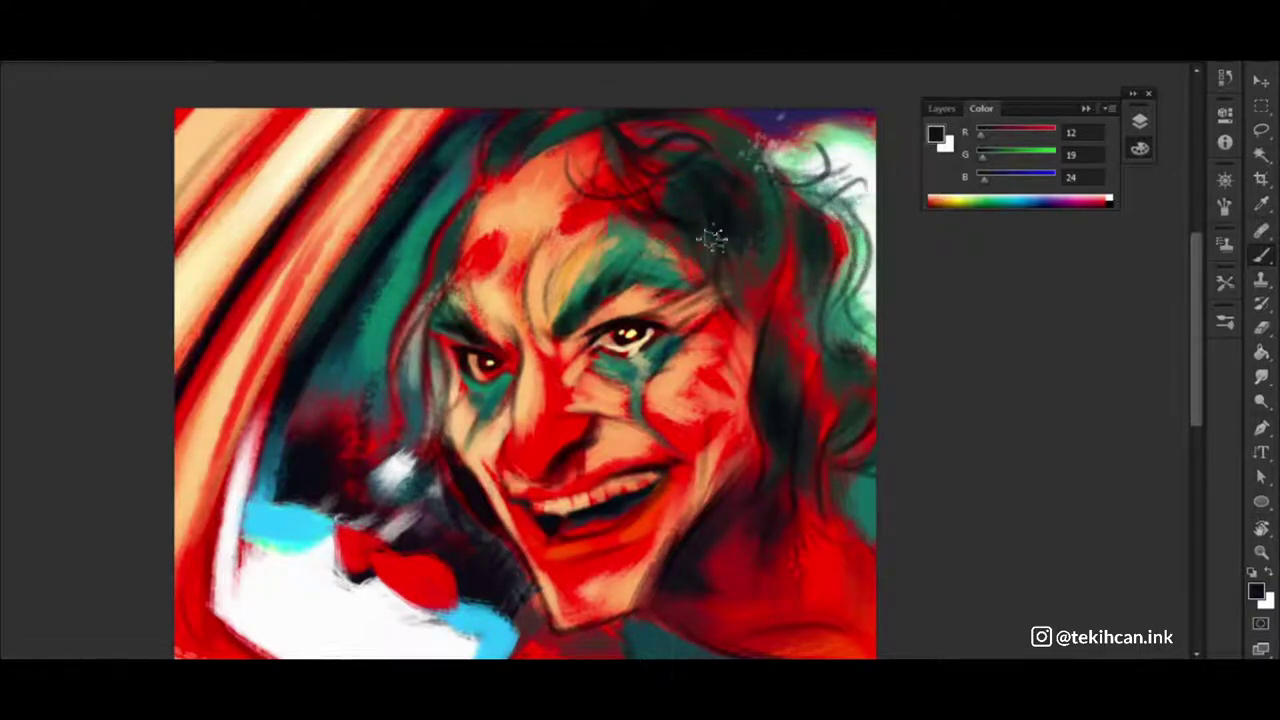
pyautogui.press('F7')
# Select new Layer 11, keep Normal blending, and paint light strands at the hair's right edge
pyautogui.click(1062, 414)
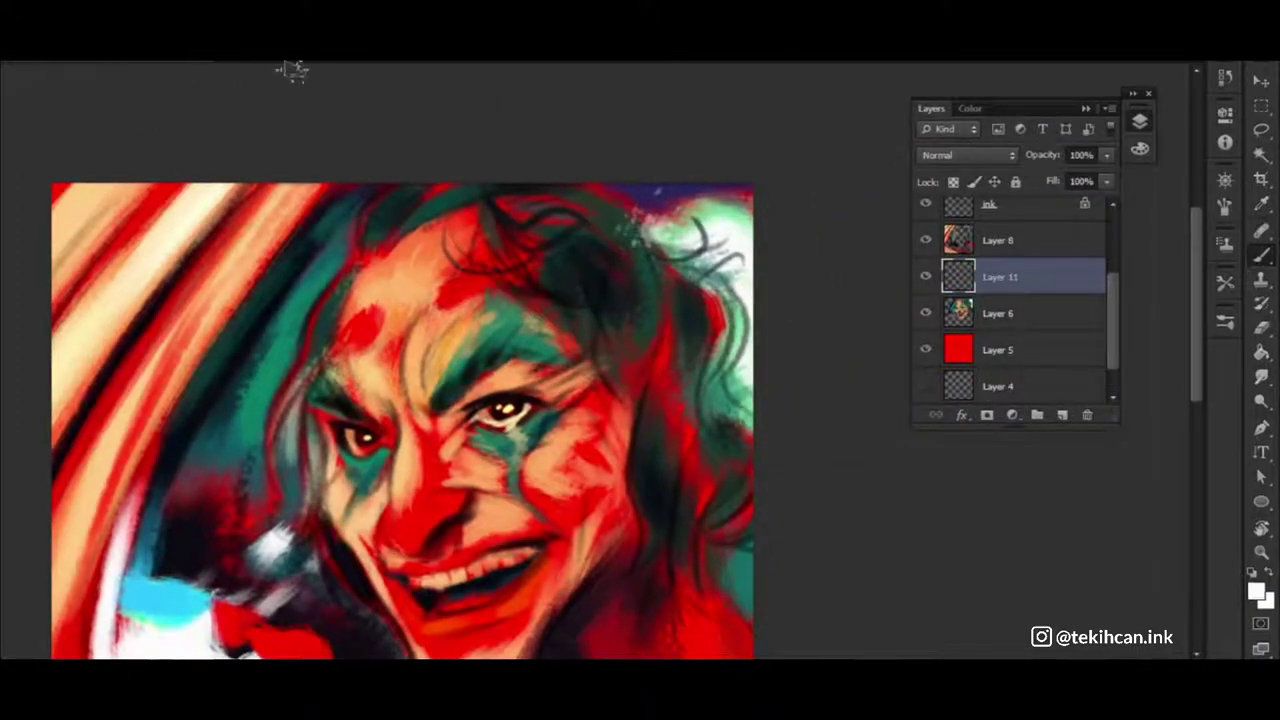
pyautogui.click(292, 70)
pyautogui.click(237, 117)
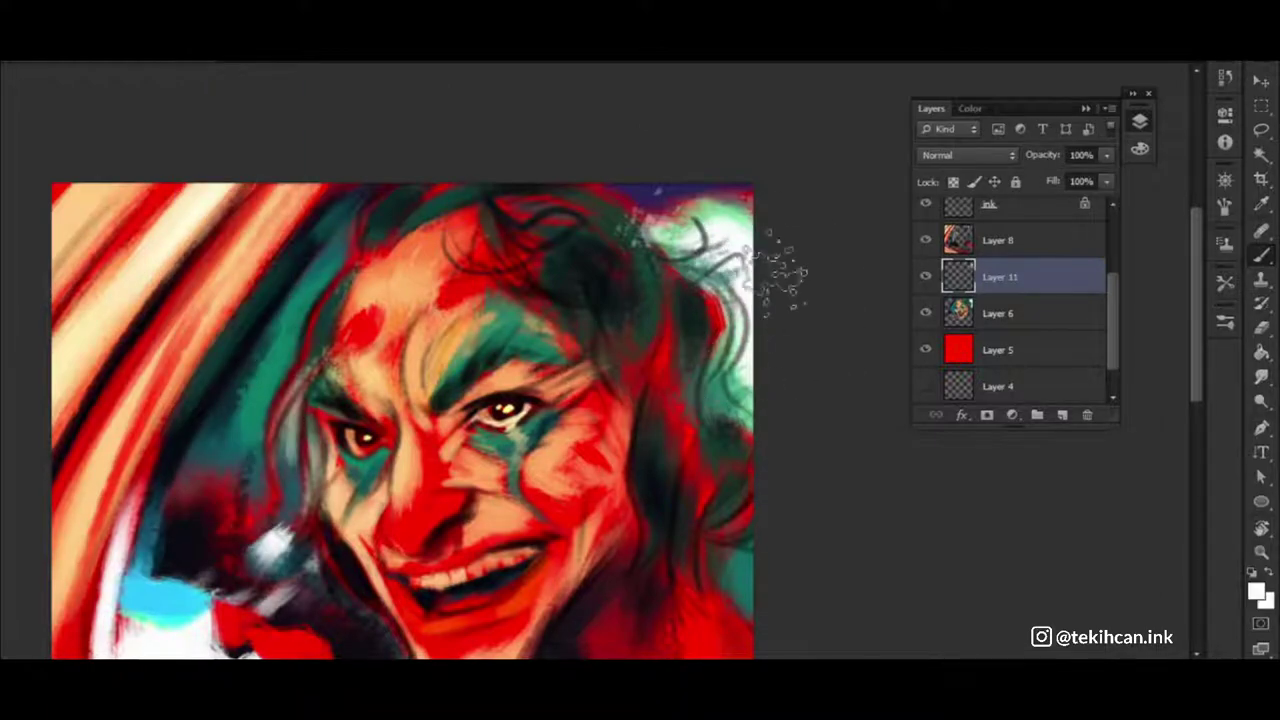
pyautogui.keyDown('alt'); pyautogui.click(714, 203); pyautogui.keyUp('alt')
pyautogui.moveTo(714, 203)
pyautogui.mouseDown()
pyautogui.moveTo(450, 190)
pyautogui.moveTo(590, 150)
pyautogui.mouseUp()
# On Layer 8, lighten the upper-left background stripes with cream strokes
pyautogui.keyDown('alt'); pyautogui.click(450, 190); pyautogui.keyUp('alt')
pyautogui.hotkey('alt', ']')
pyautogui.moveTo(460, 300); pyautogui.dragTo(523, 201)
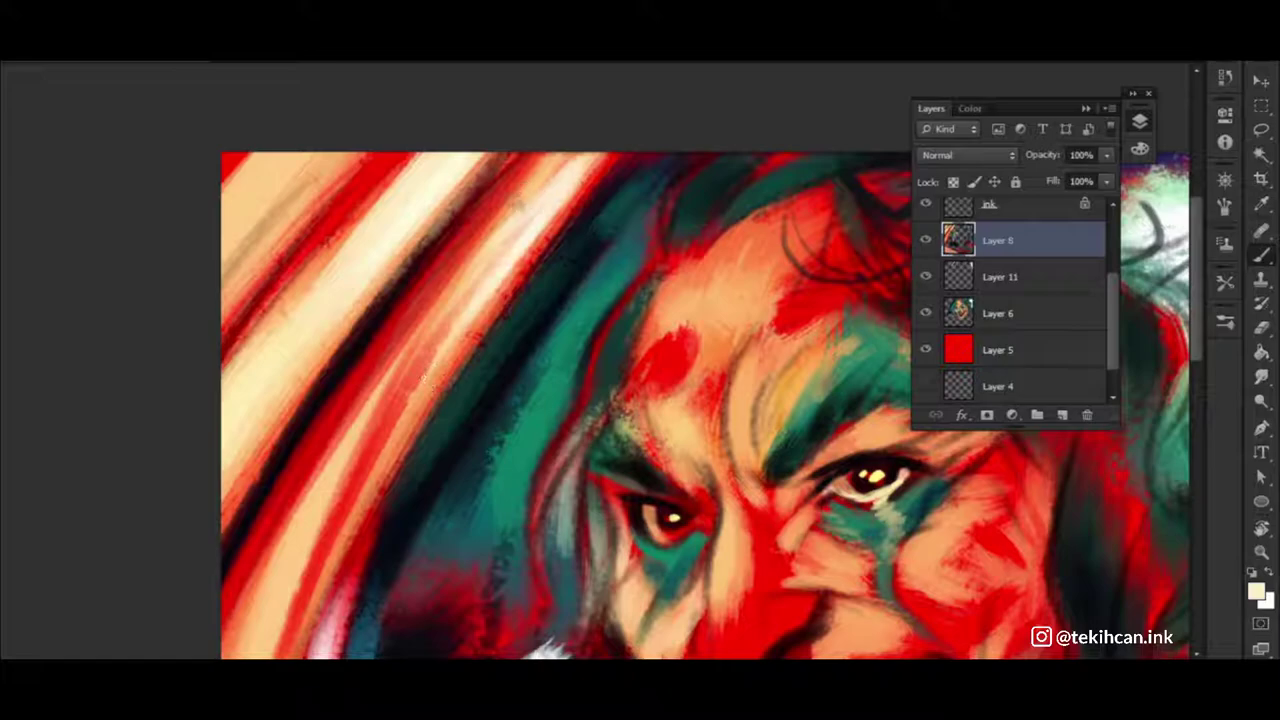
pyautogui.hotkey('ctrl', '-')
pyautogui.hotkey('ctrl', '-')
pyautogui.hotkey('ctrl', '+')
pyautogui.scroll(2, 1033, 297)
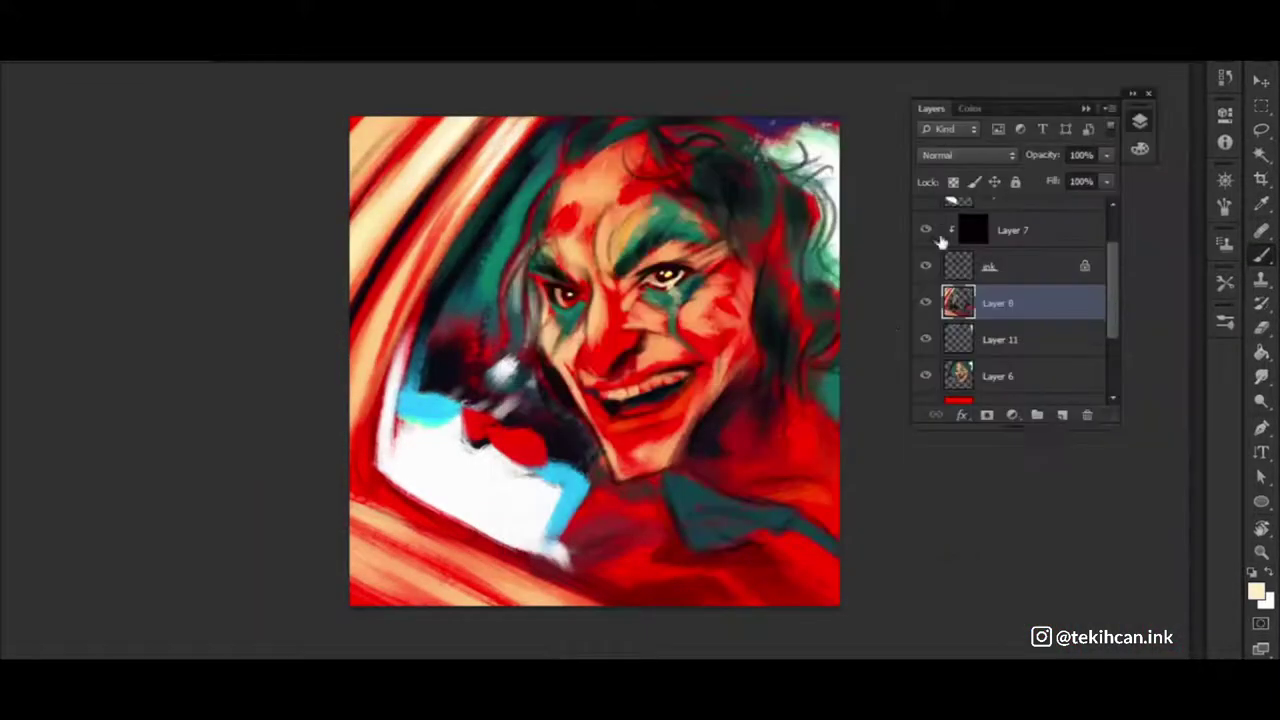
# Sample warm tan, dark red and peach face tones to refine the Joker's shading
pyautogui.scroll(2, 669, 449)
pyautogui.scroll(2, 529, 457)
pyautogui.scroll(1, 529, 457)
pyautogui.keyDown('alt'); pyautogui.click(449, 286); pyautogui.keyUp('alt')
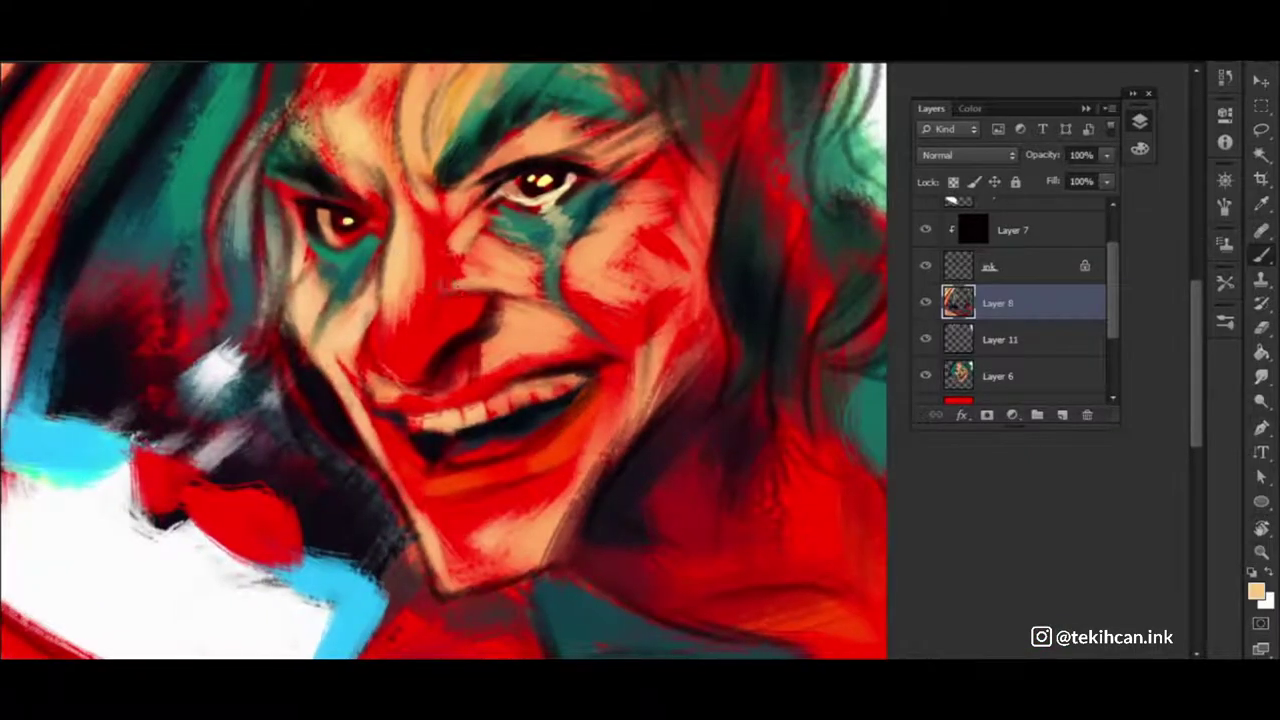
pyautogui.scroll(-1, 422, 236)
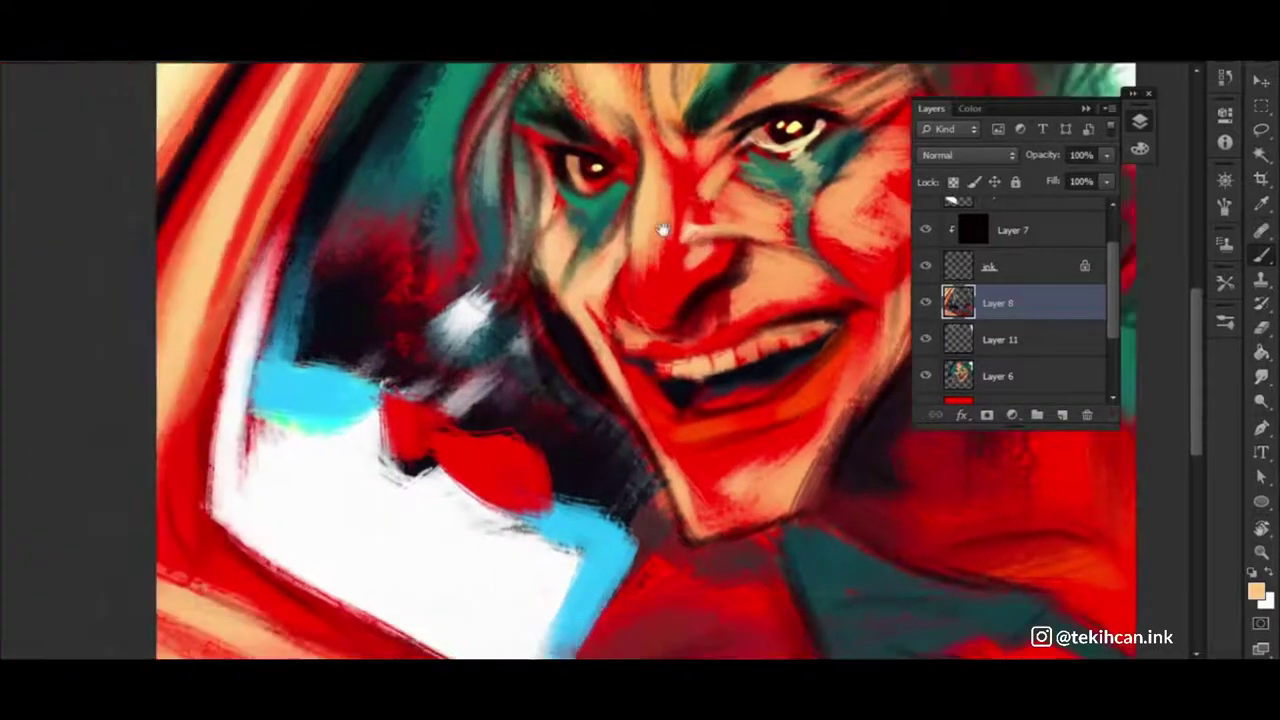
pyautogui.scroll(1, 584, 294)
pyautogui.keyDown('alt'); pyautogui.click(330, 400); pyautogui.keyUp('alt')
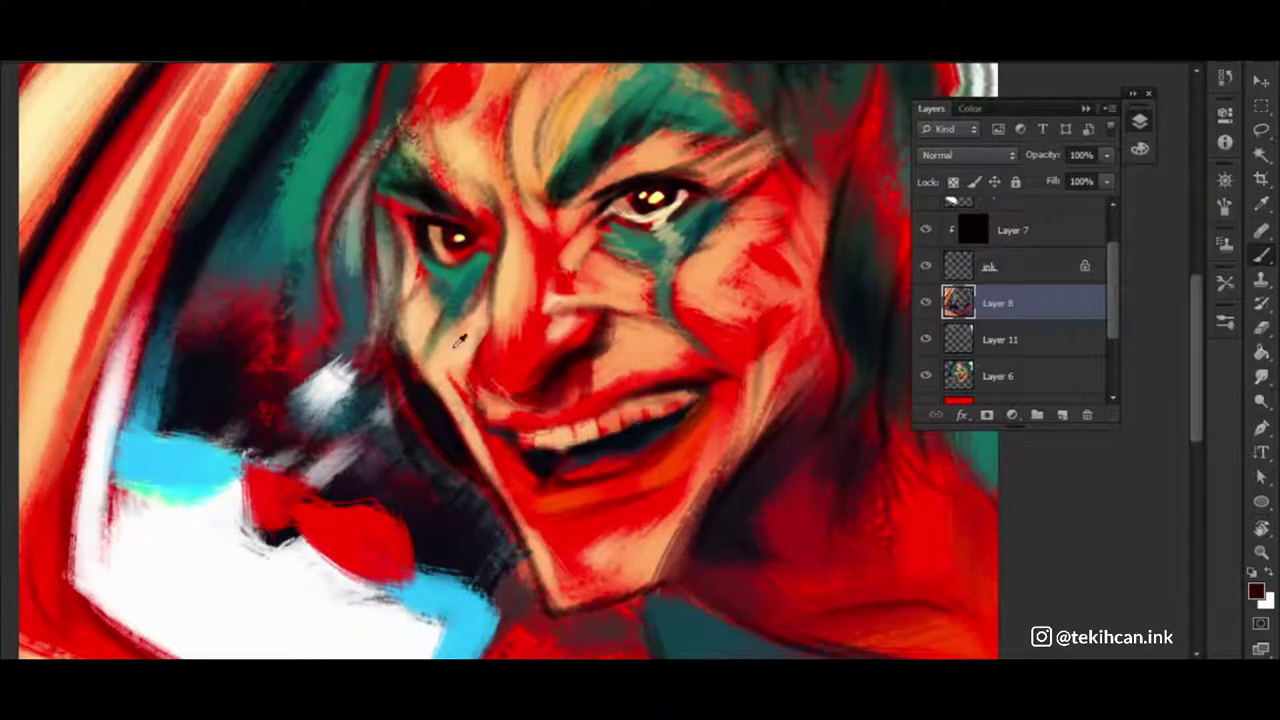
pyautogui.keyDown('alt'); pyautogui.click(515, 320); pyautogui.keyUp('alt')
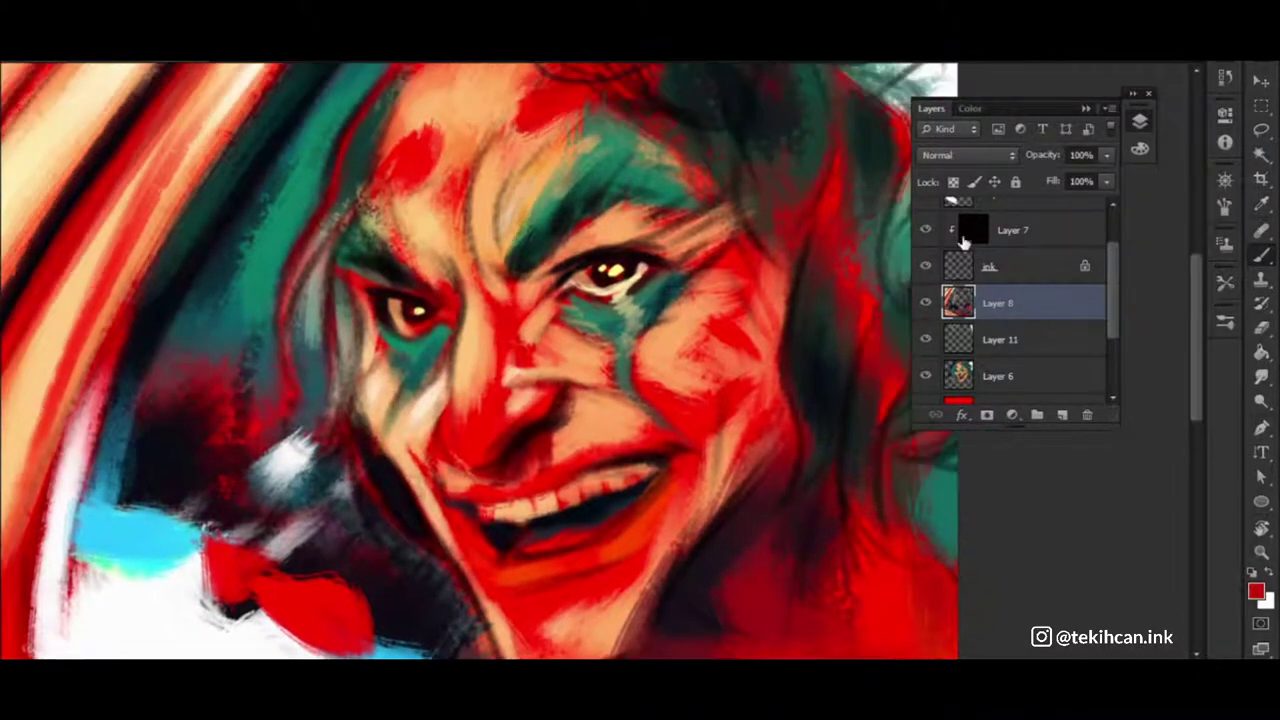
# Sample skin, dark red, light beige and dark green tones to paint cheek shading and eye glow
pyautogui.click(970, 108)
pyautogui.keyDown('alt'); pyautogui.click(469, 166); pyautogui.keyUp('alt')
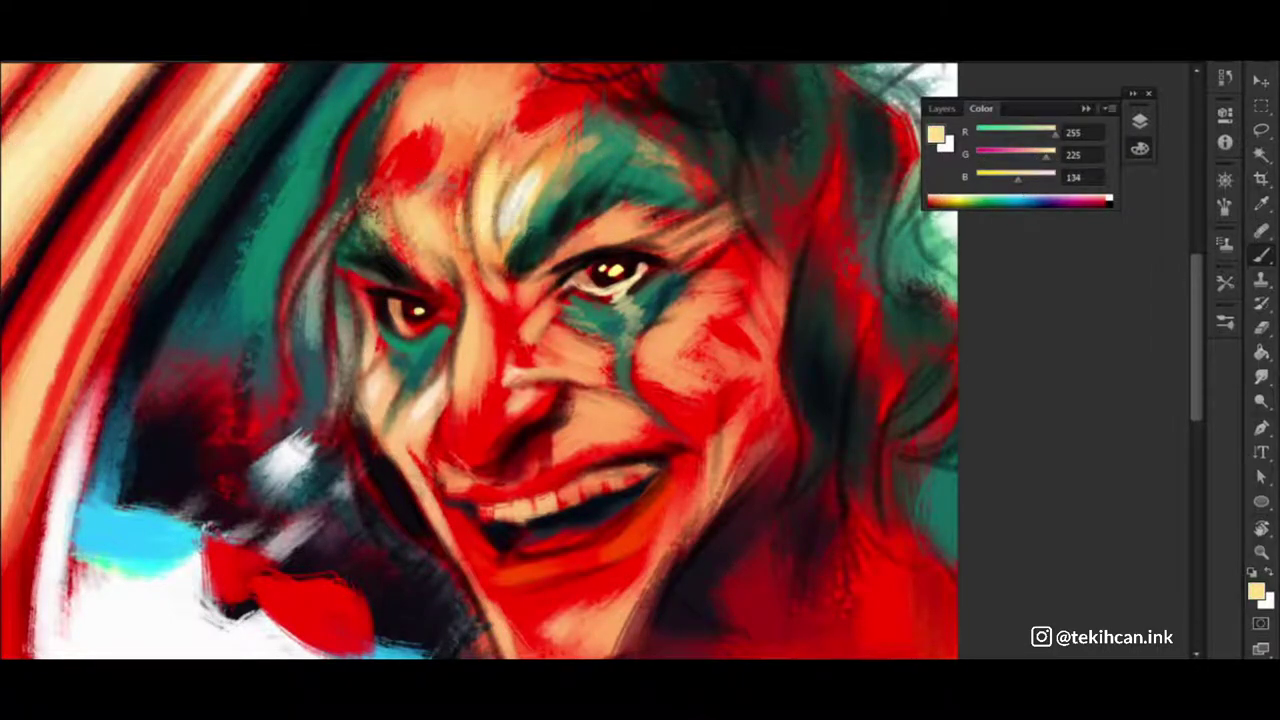
pyautogui.scroll(2, 460, 180)
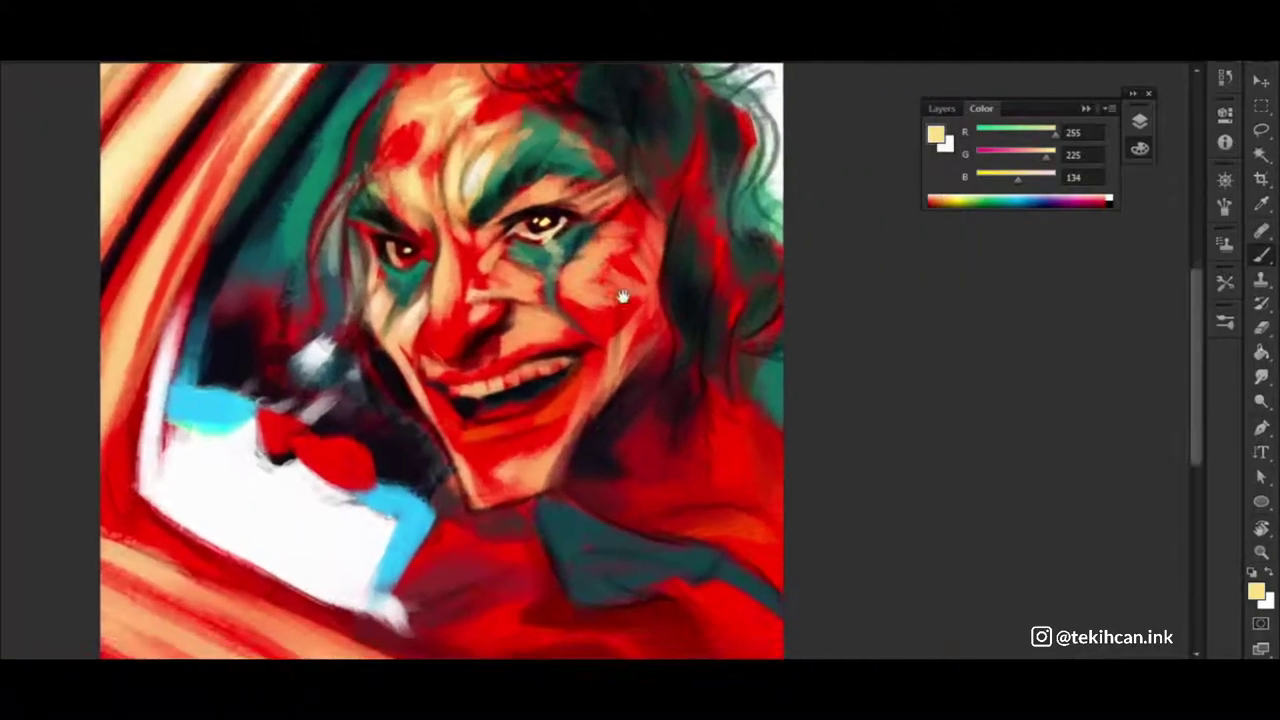
pyautogui.keyDown('alt'); pyautogui.click(277, 314); pyautogui.keyUp('alt')
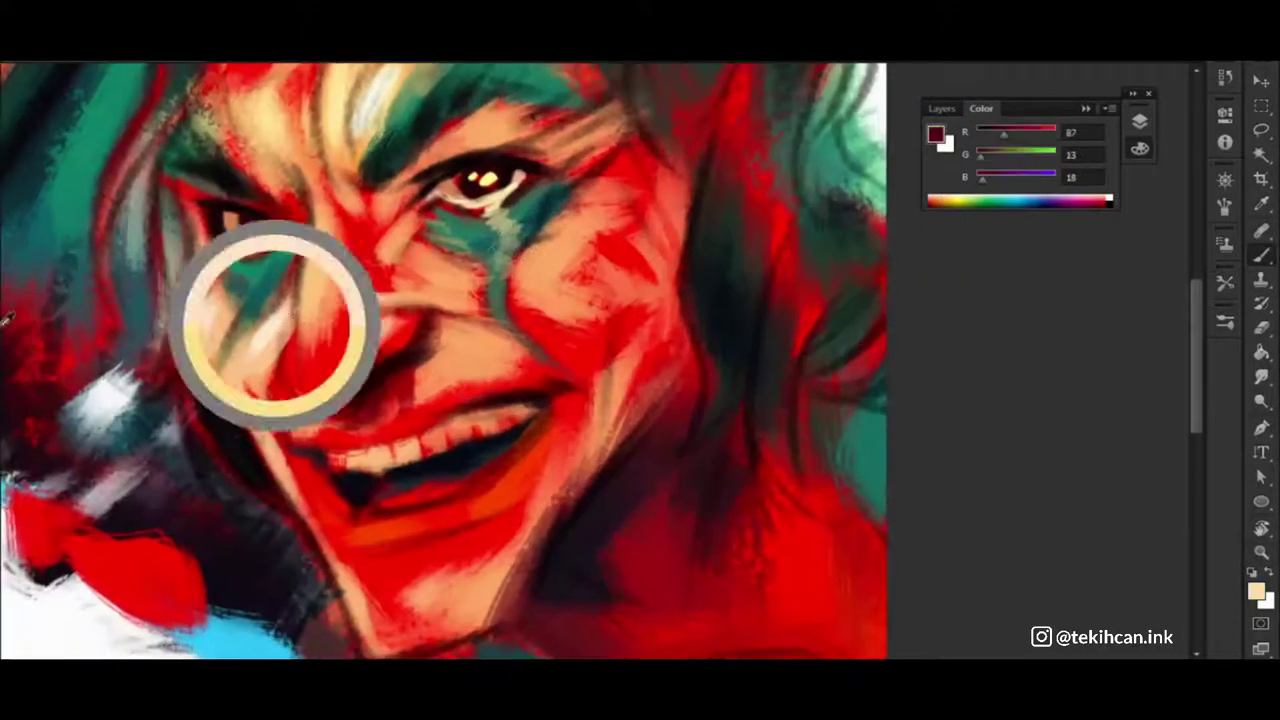
pyautogui.keyDown('alt'); pyautogui.click(286, 325); pyautogui.keyUp('alt')
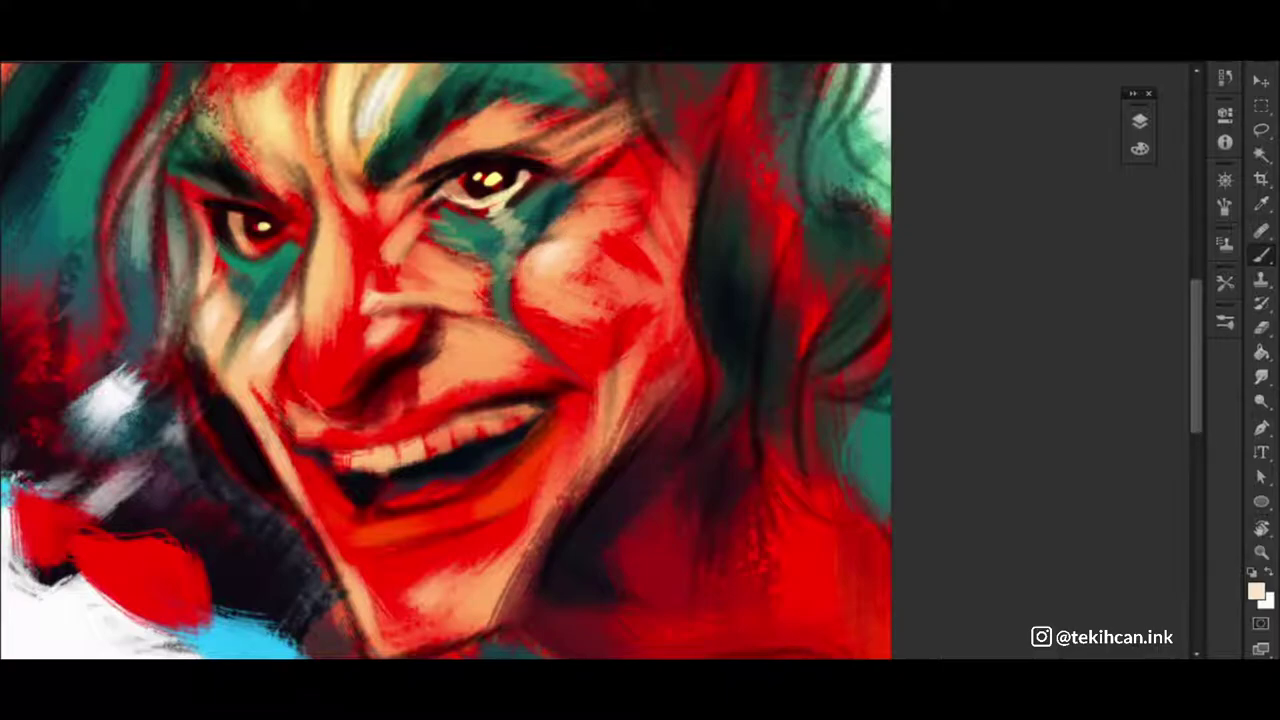
pyautogui.keyDown('alt'); pyautogui.click(58, 145); pyautogui.keyUp('alt')
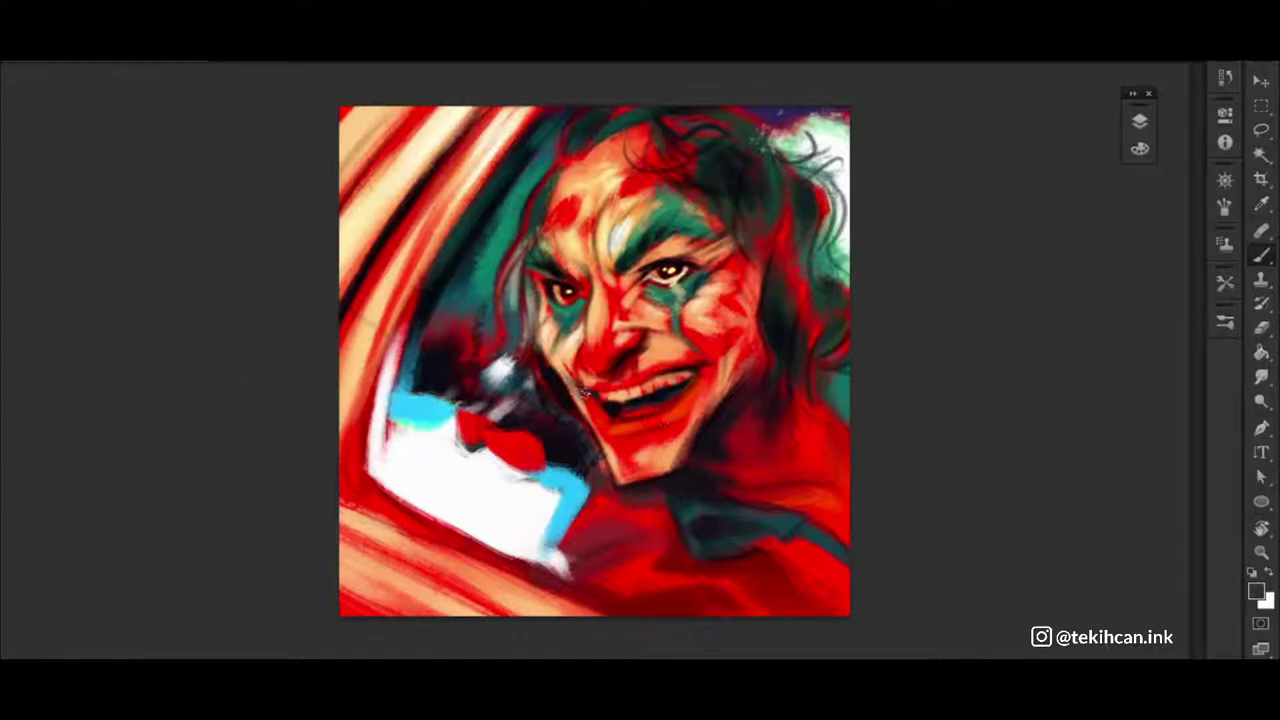
# Move Layer 12 to the top of the layer stack
pyautogui.click(1139, 121)
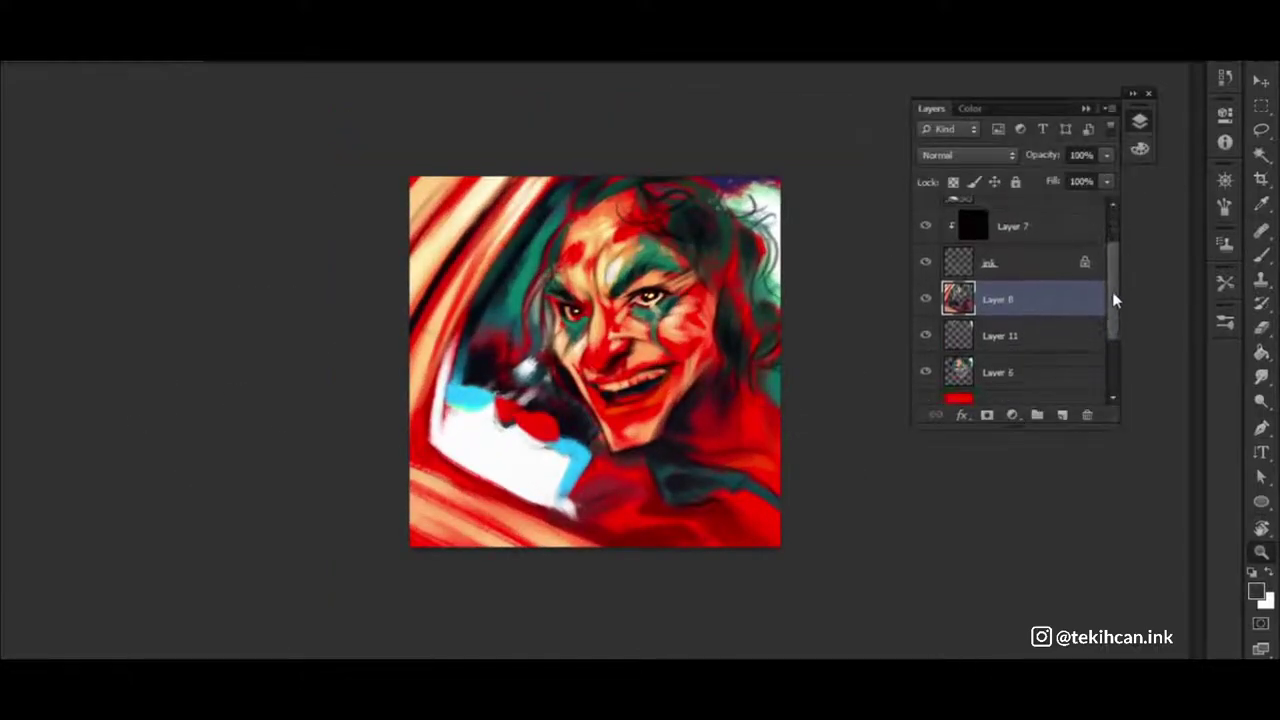
pyautogui.scroll(2, 1115, 300)
pyautogui.doubleClick(1095, 106)
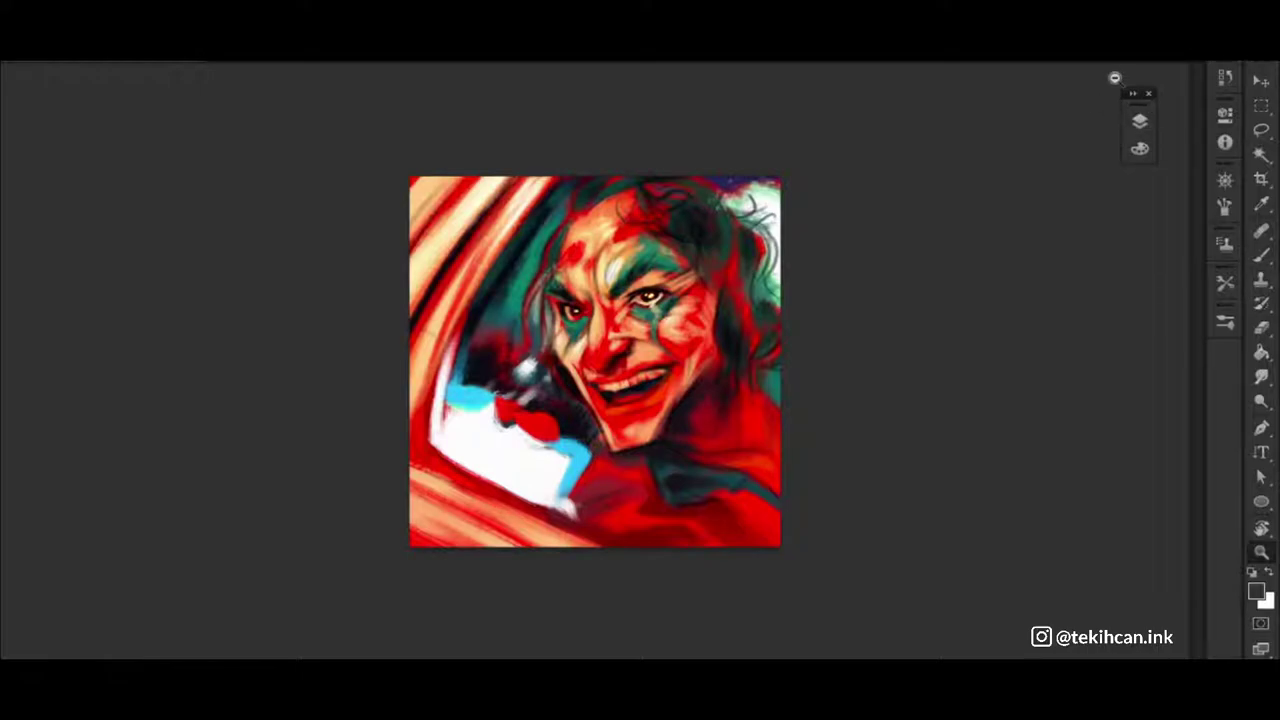
pyautogui.click(1140, 149)
pyautogui.click(1139, 121)
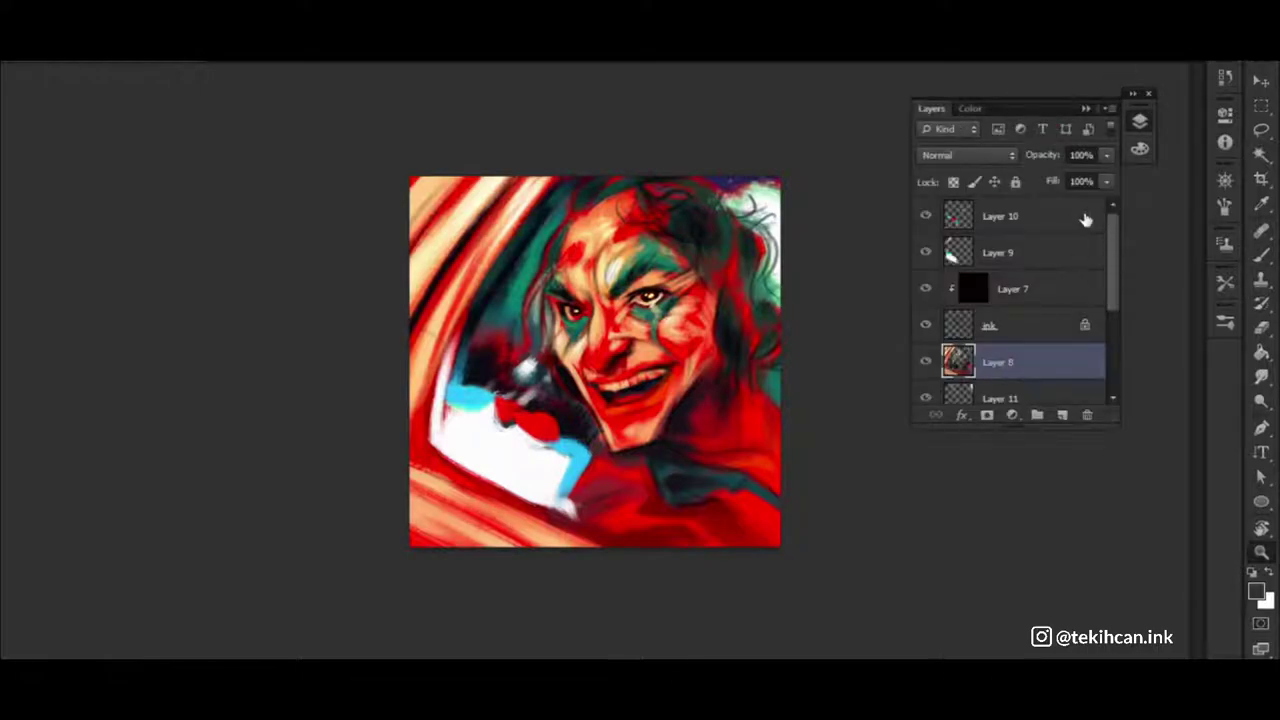
pyautogui.moveTo(1063, 359); pyautogui.dragTo(1000, 205)
# Lasso-select the white card and hand shape at lower left
pyautogui.scroll(2, 416, 330)
pyautogui.scroll(3, 416, 330)
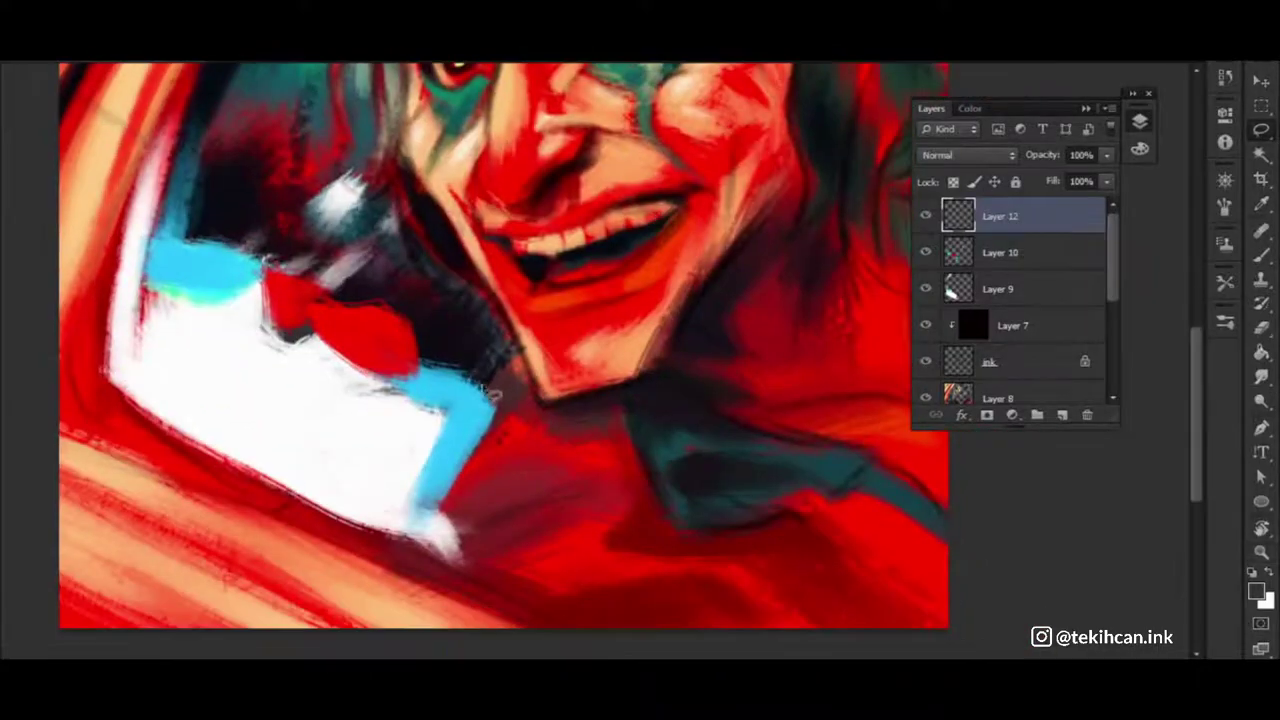
pyautogui.scroll(2, 416, 330)
pyautogui.moveTo(628, 600); pyautogui.dragTo(586, 429)
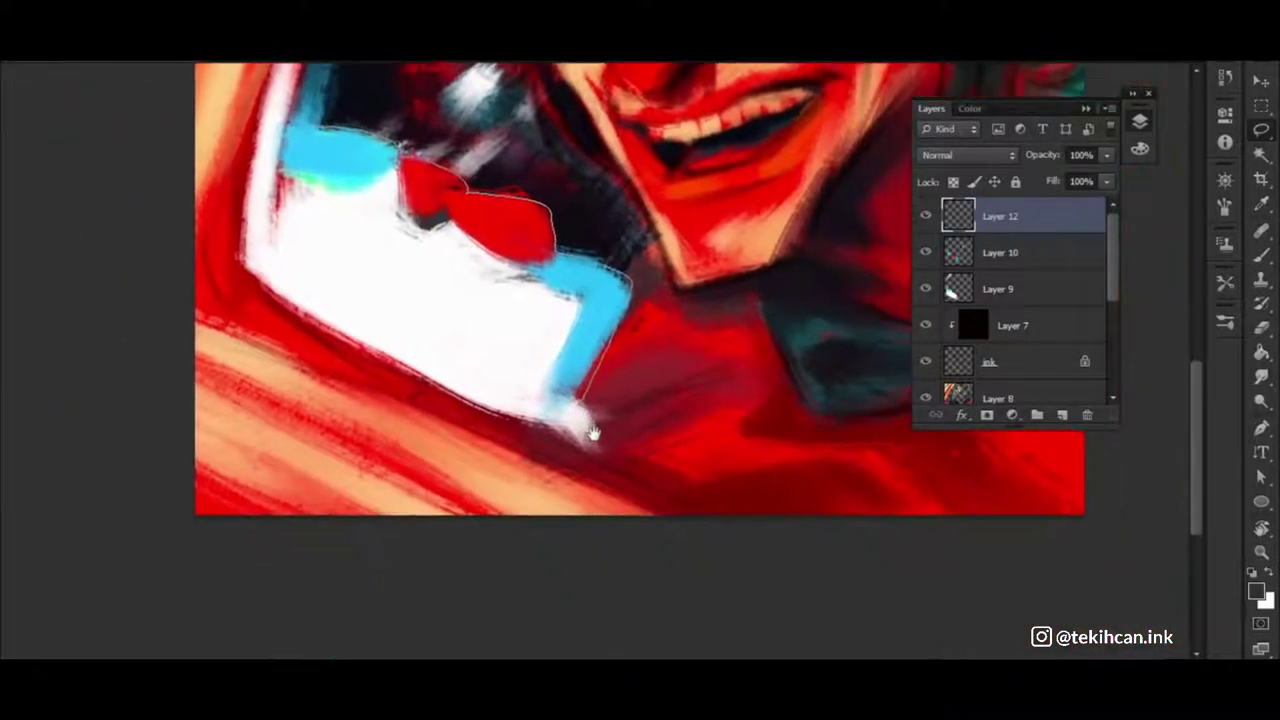
pyautogui.moveTo(388, 320)
pyautogui.mouseDown()
pyautogui.moveTo(734, 334)
pyautogui.moveTo(737, 471)
pyautogui.mouseUp()
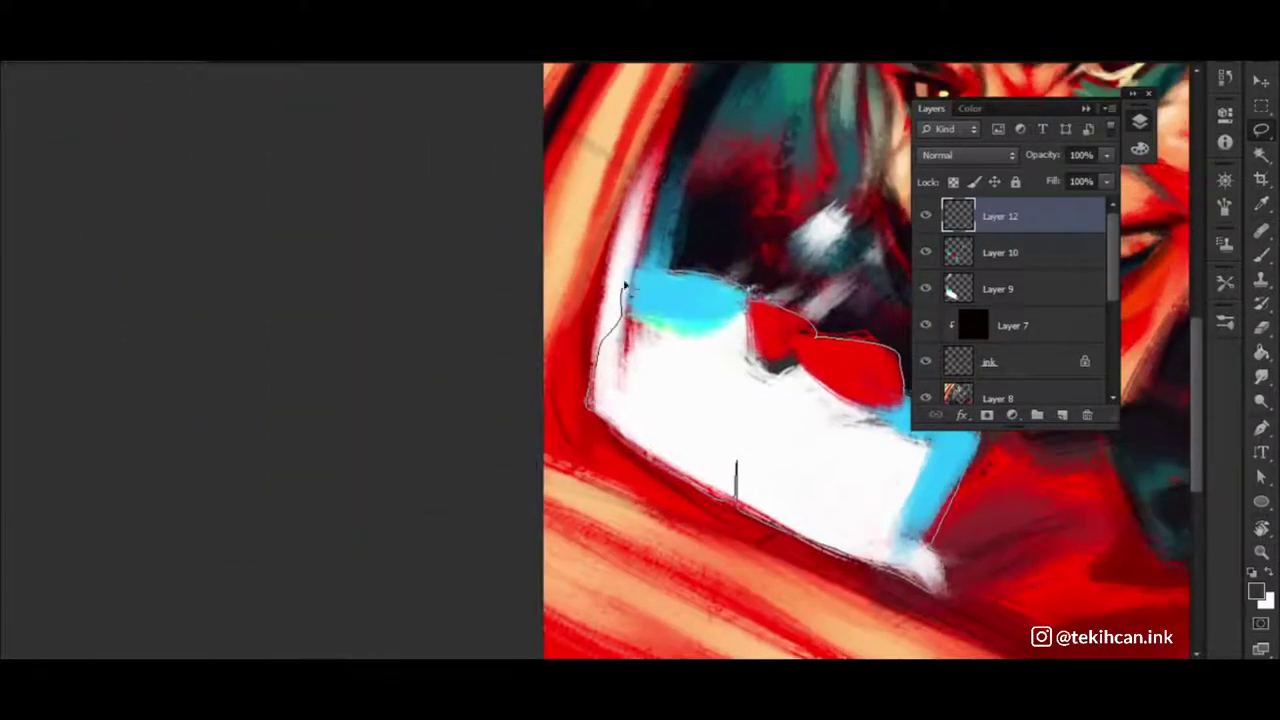
pyautogui.scroll(-2, 469, 486)
pyautogui.scroll(-2, 469, 486)
# Choose a soft round brush from Brush Presets
pyautogui.click(1225, 321)
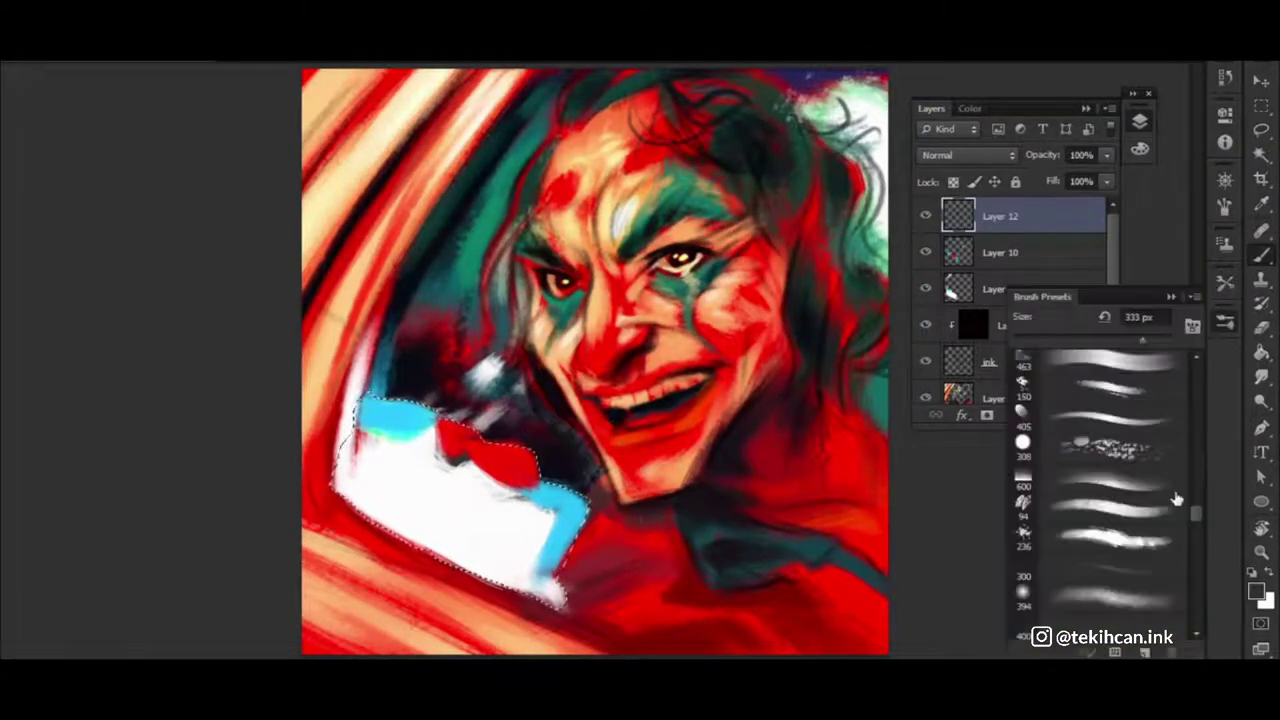
pyautogui.moveTo(1196, 505); pyautogui.dragTo(1200, 620)
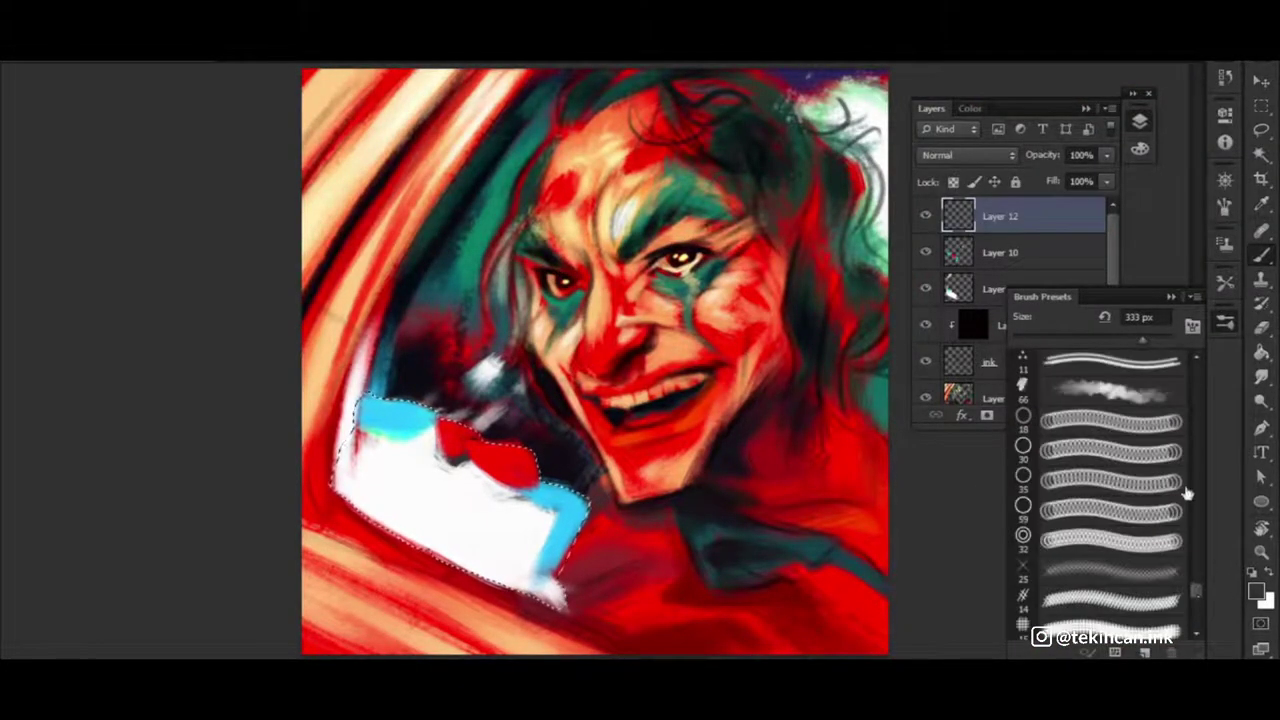
pyautogui.scroll(-3, 1110, 490)
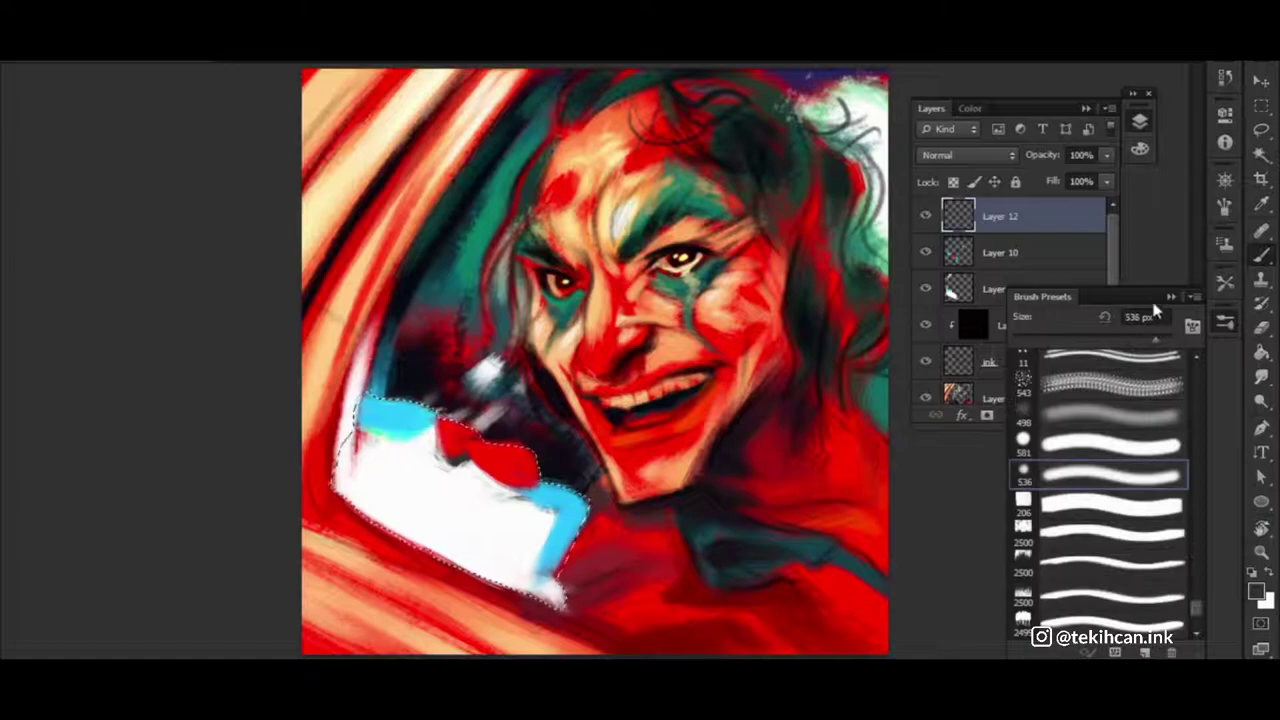
pyautogui.click(1225, 321)
pyautogui.rightClick(440, 540)
pyautogui.press('Escape')
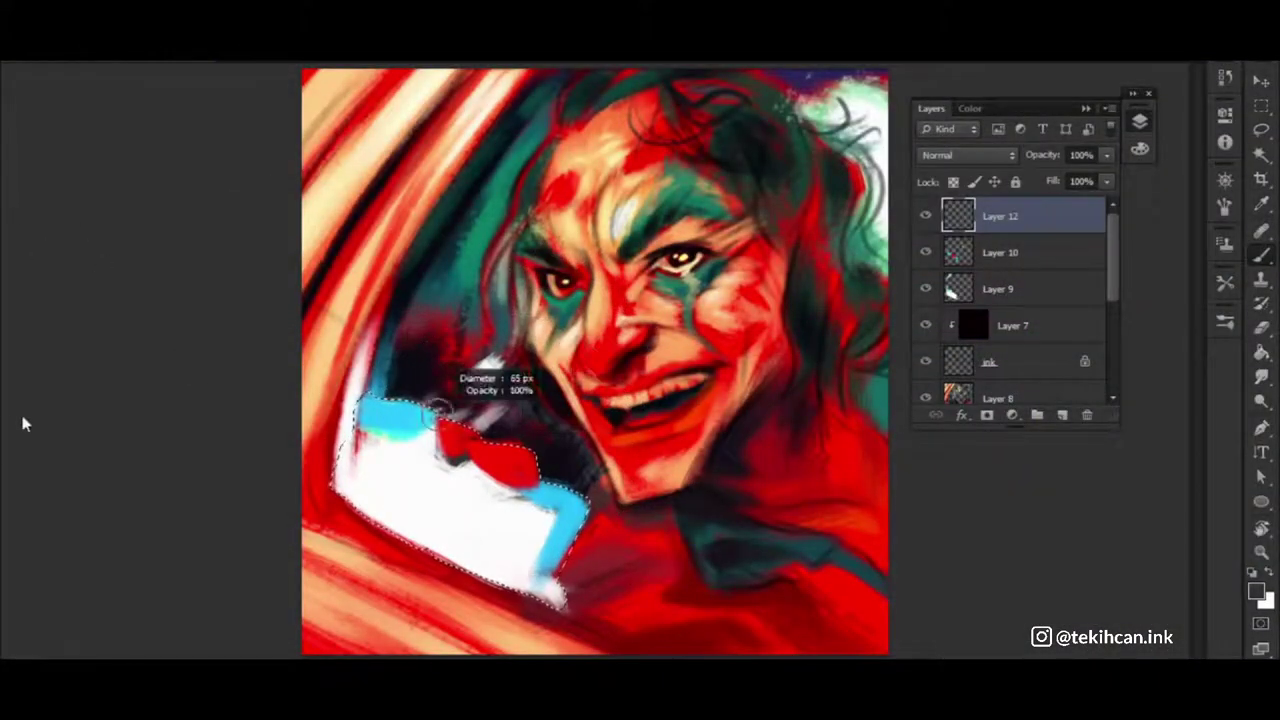
# Paint light cyan into the card around its red patch, then invert the selection
pyautogui.keyDown('alt'); pyautogui.click(410, 432); pyautogui.keyUp('alt')
pyautogui.moveTo(365, 415); pyautogui.dragTo(430, 432)
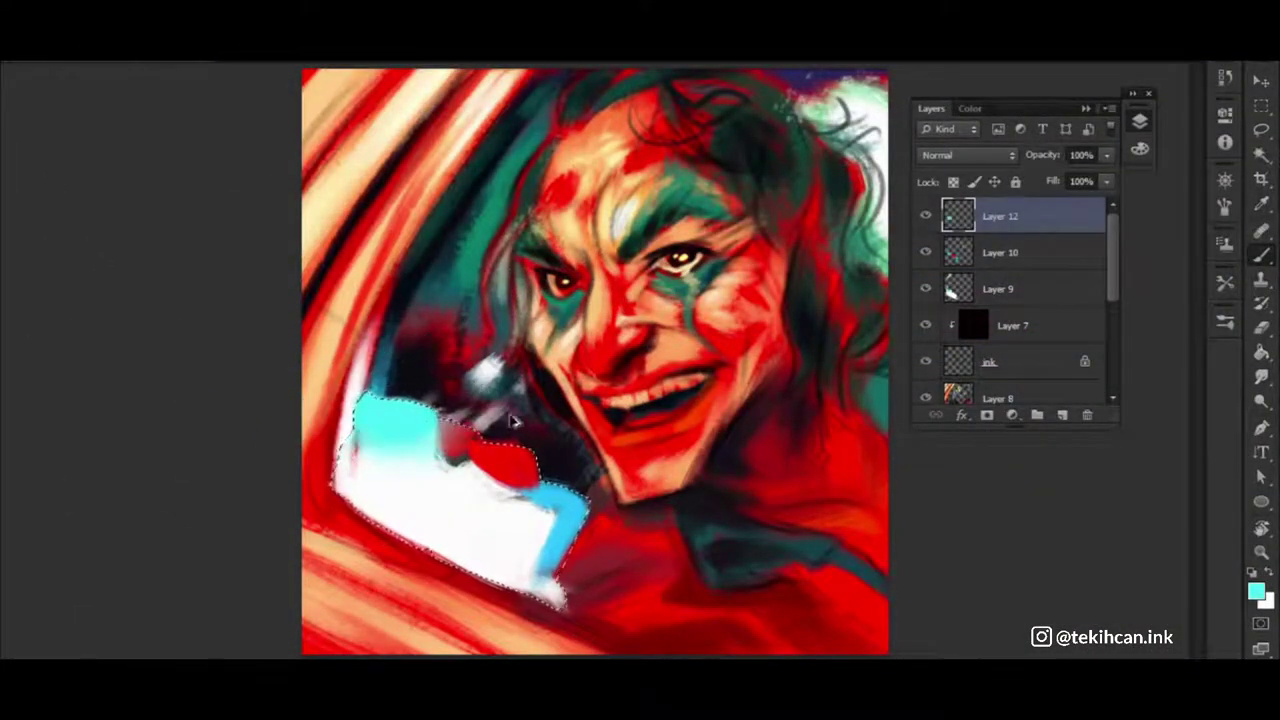
pyautogui.moveTo(490, 484); pyautogui.dragTo(530, 463)
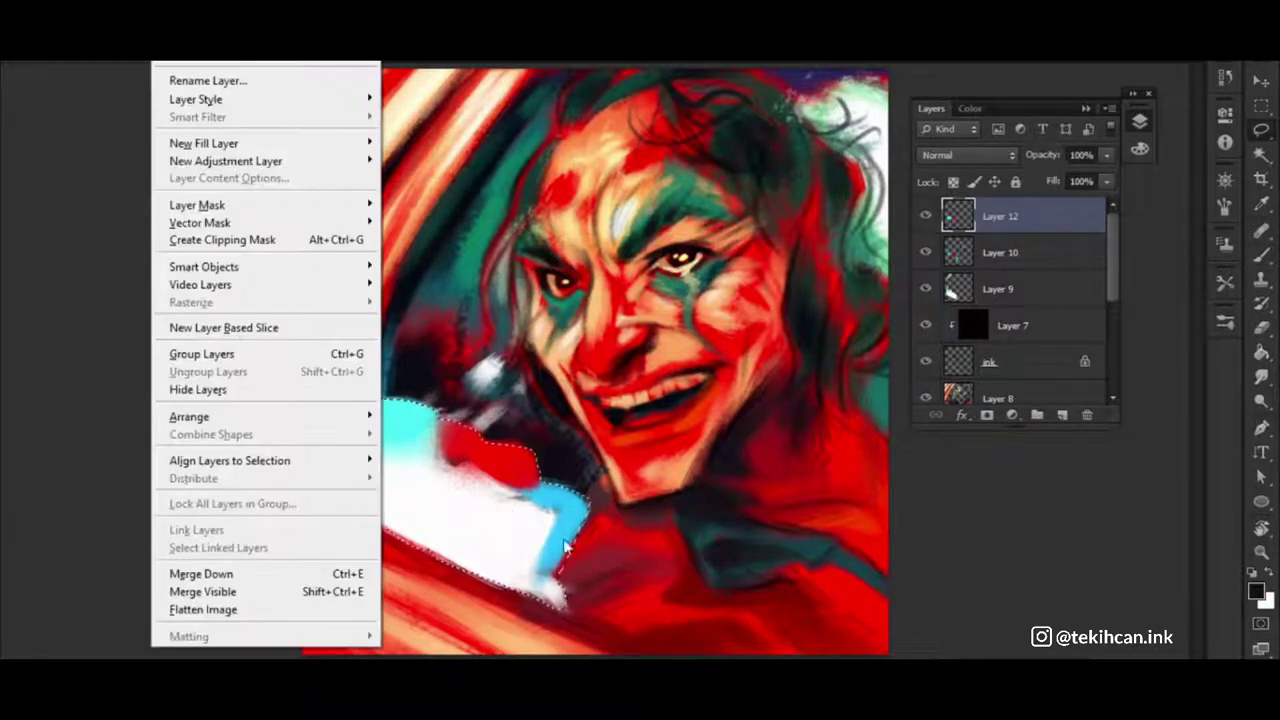
pyautogui.rightClick(530, 128)
pyautogui.click(600, 163)
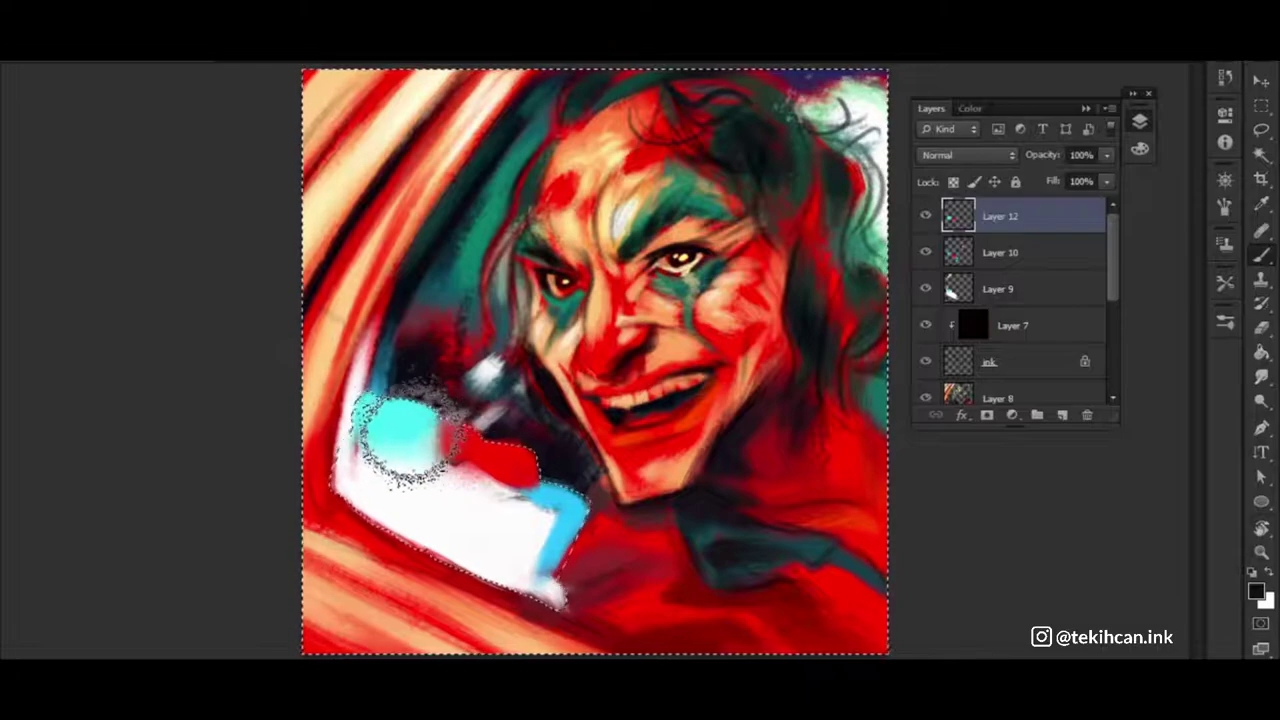
# Repaint red left of the card and scatter speckled texture with teal and blue blending
pyautogui.moveTo(363, 423); pyautogui.dragTo(386, 423)
pyautogui.keyDown('alt'); pyautogui.click(357, 412); pyautogui.keyUp('alt')
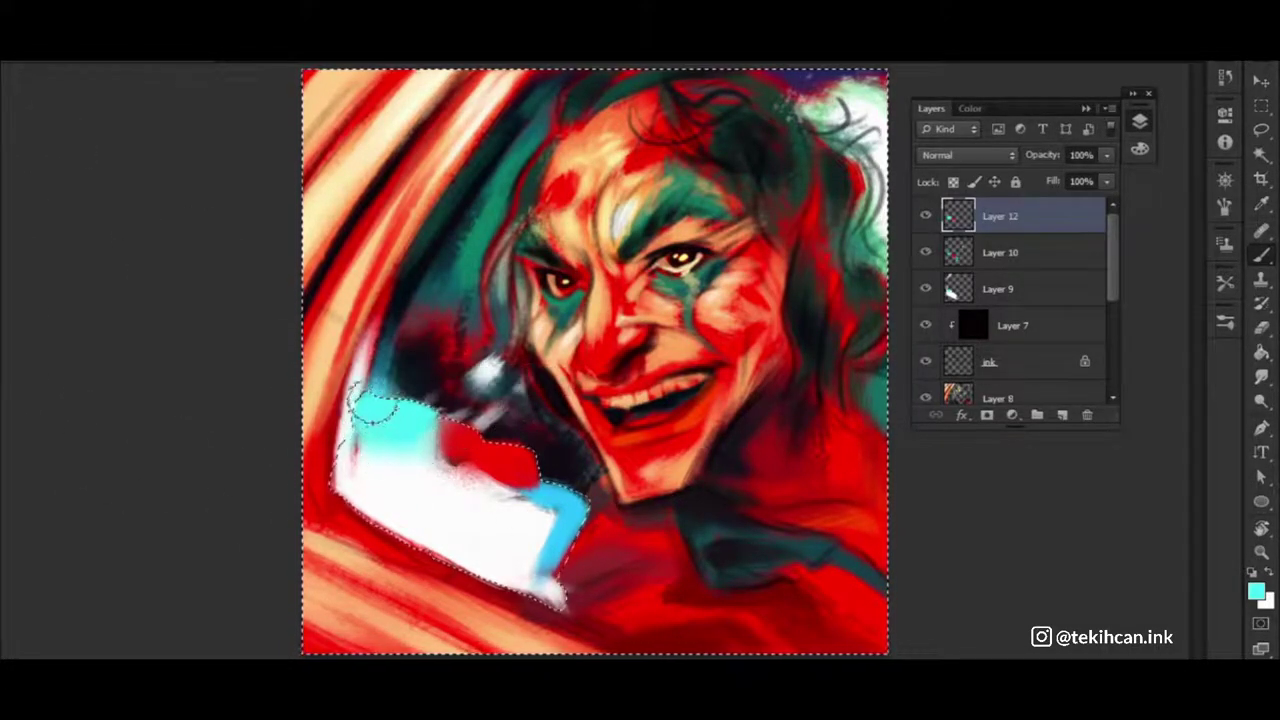
pyautogui.keyDown('alt'); pyautogui.click(480, 452); pyautogui.keyUp('alt')
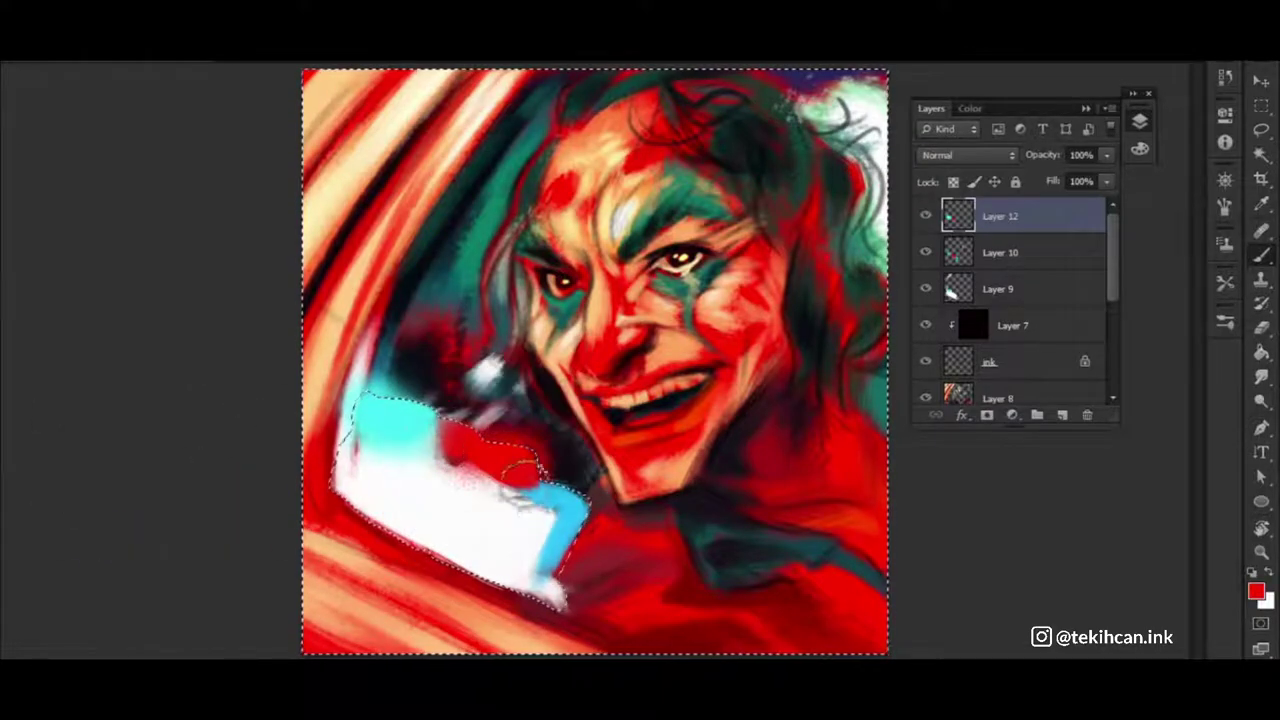
pyautogui.moveTo(480, 470); pyautogui.dragTo(470, 590)
pyautogui.moveTo(540, 440); pyautogui.dragTo(620, 560)
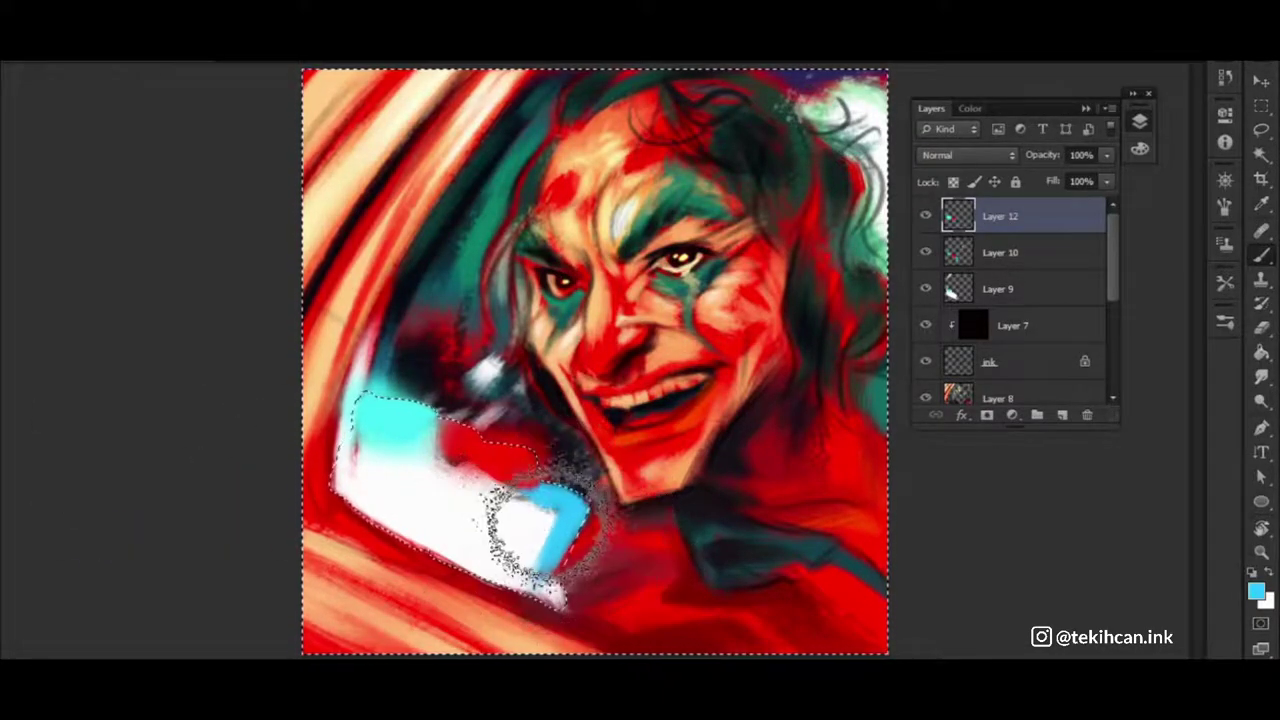
pyautogui.moveTo(546, 513); pyautogui.dragTo(600, 540)
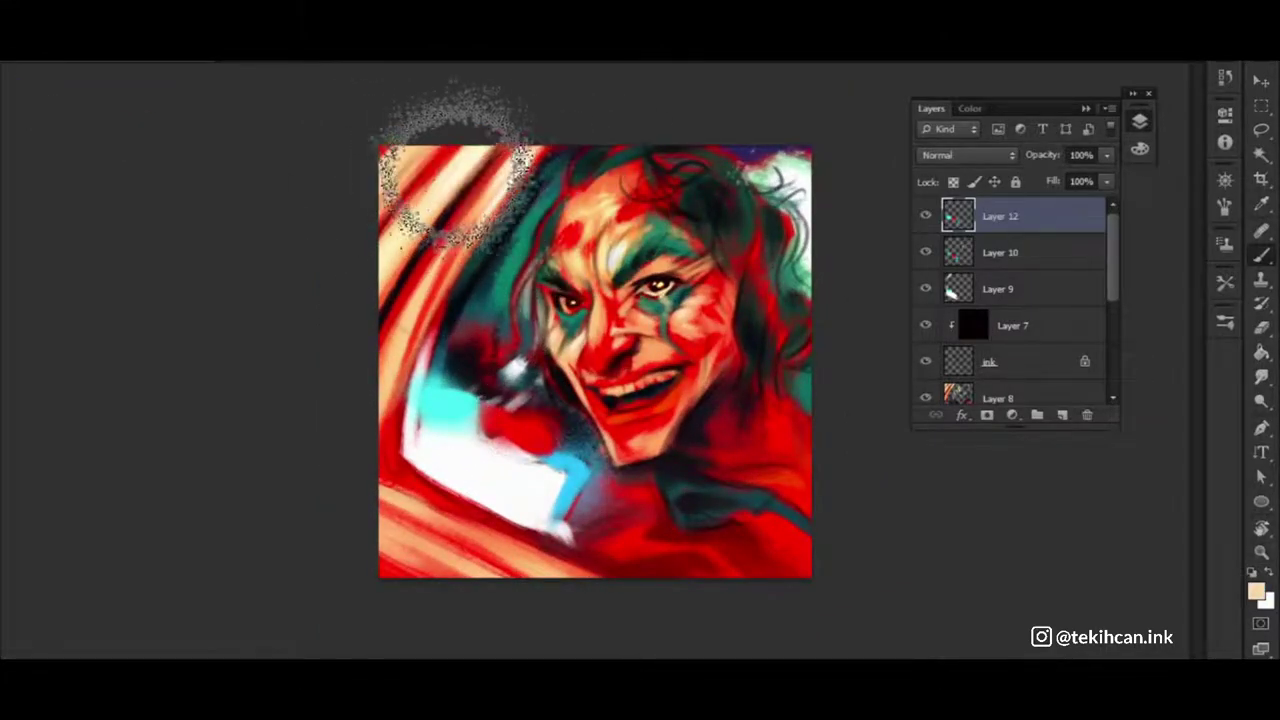
# Scatter speckles over the upper-left, zoom out, and add empty Layer 13 on top
pyautogui.moveTo(430, 170); pyautogui.dragTo(490, 135)
pyautogui.press('x')
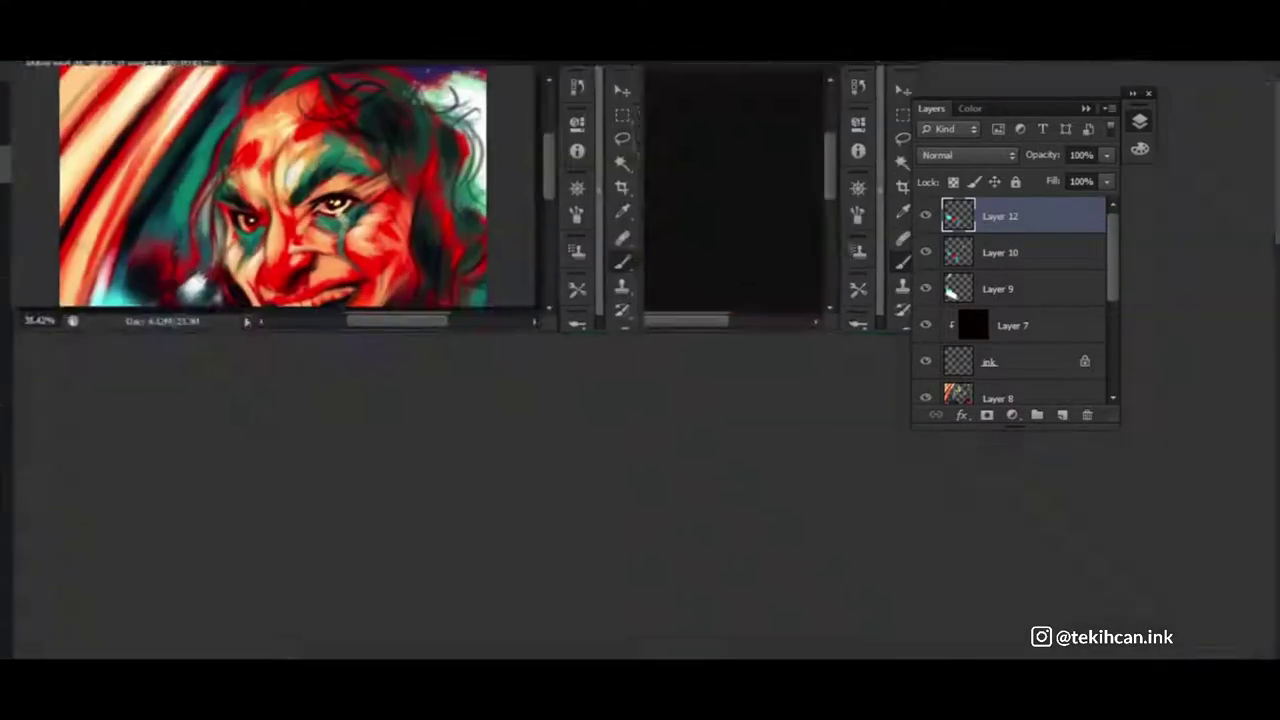
pyautogui.hotkey('ctrl', '-')
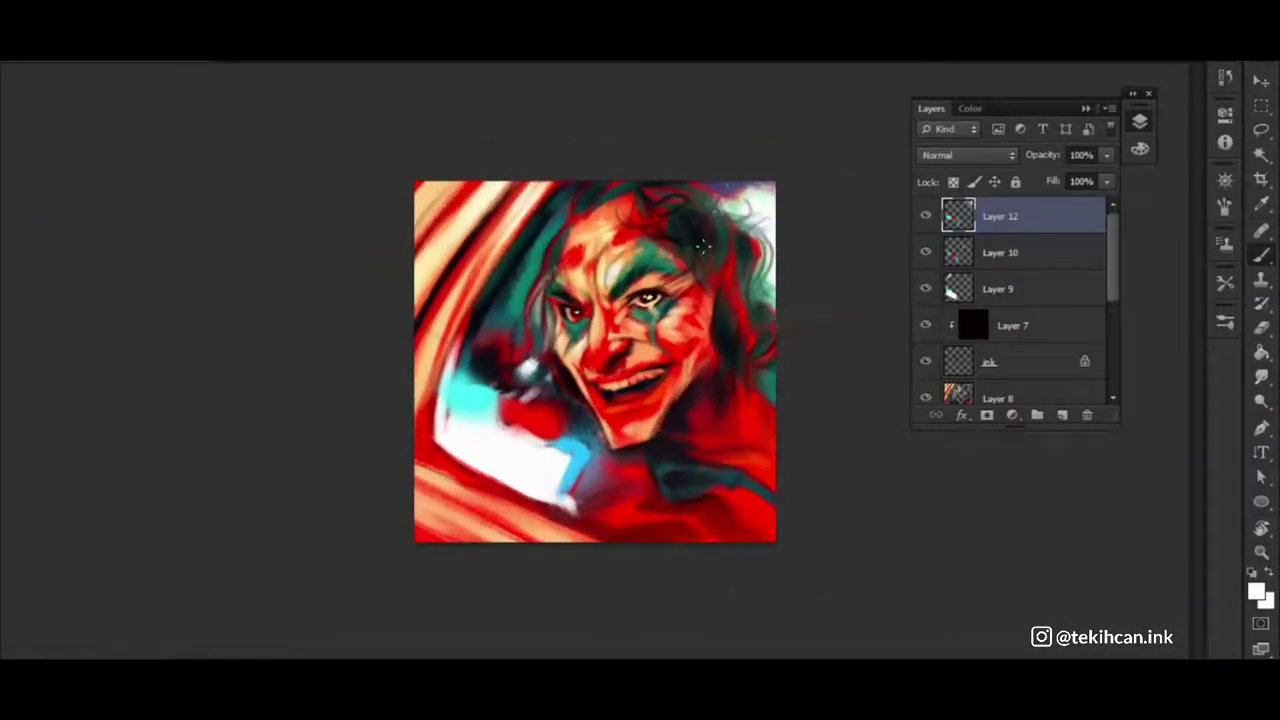
pyautogui.click(1068, 416)
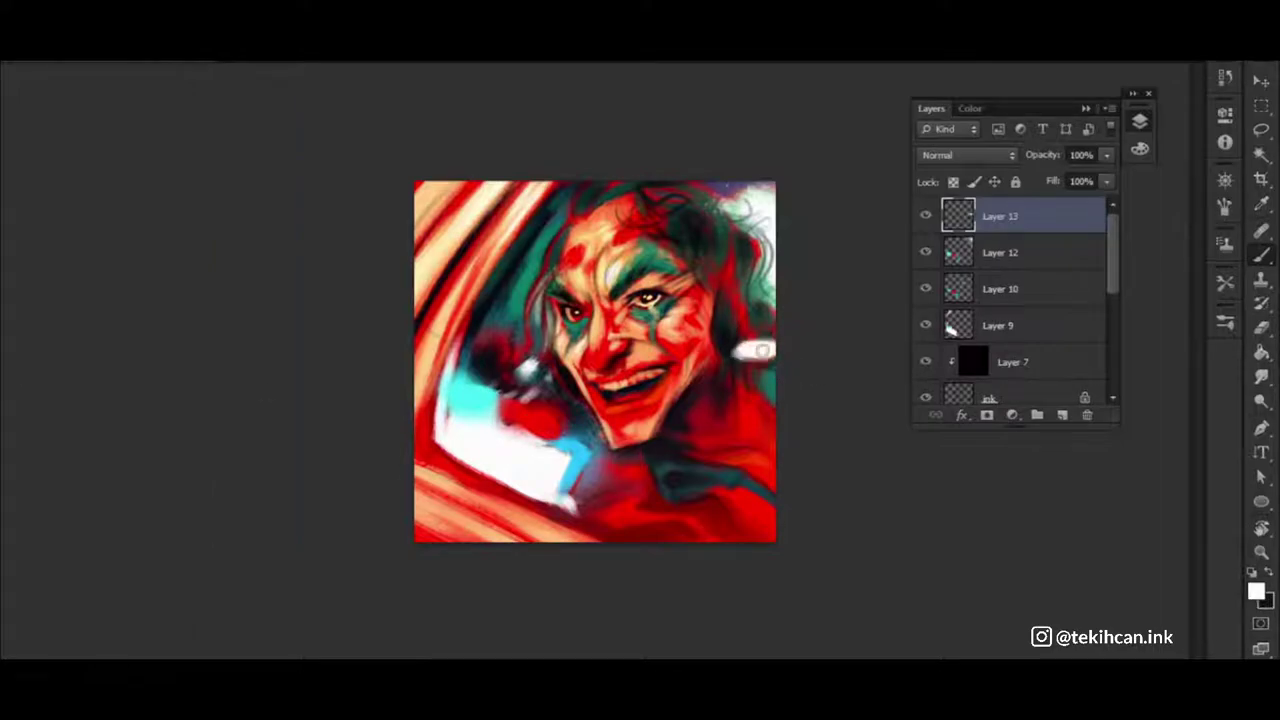
# Pick a round brush preset, sample light cyan and teal, and size the brush to 26 px
pyautogui.click(1227, 325)
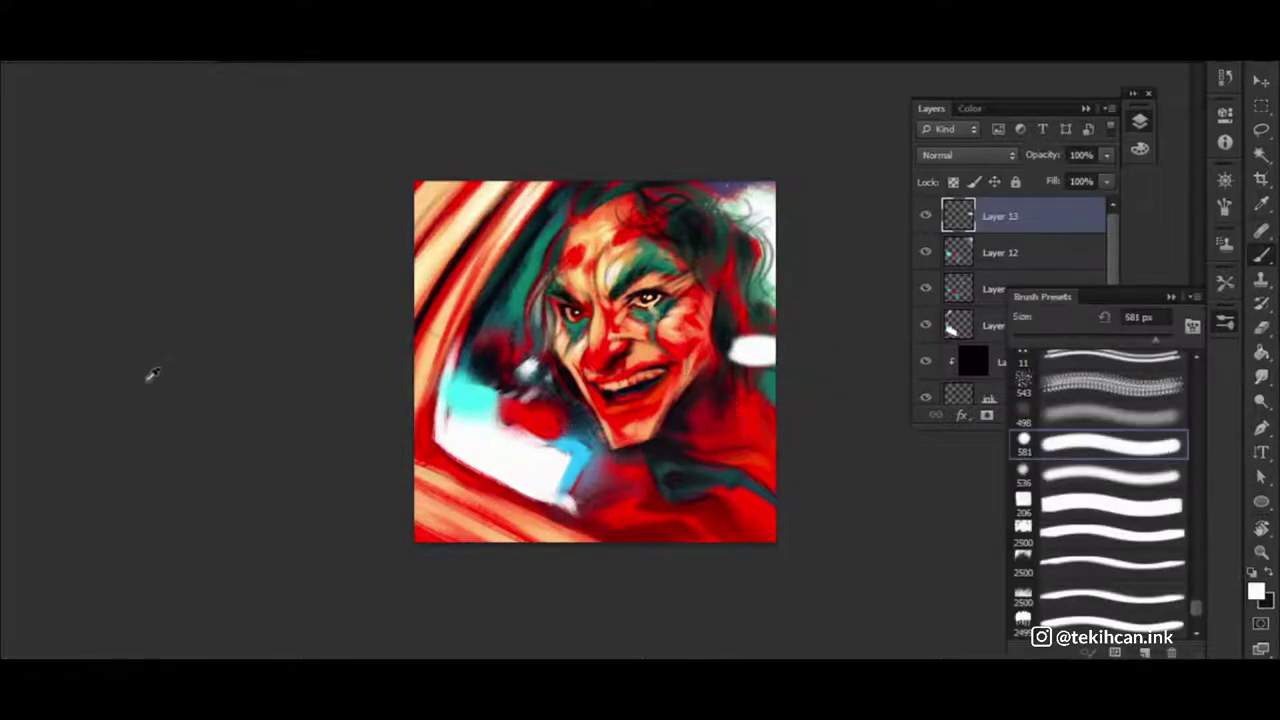
pyautogui.press('[')
pyautogui.press('[')
pyautogui.press('[')
pyautogui.keyDown('alt'); pyautogui.click(566, 458); pyautogui.keyUp('alt')
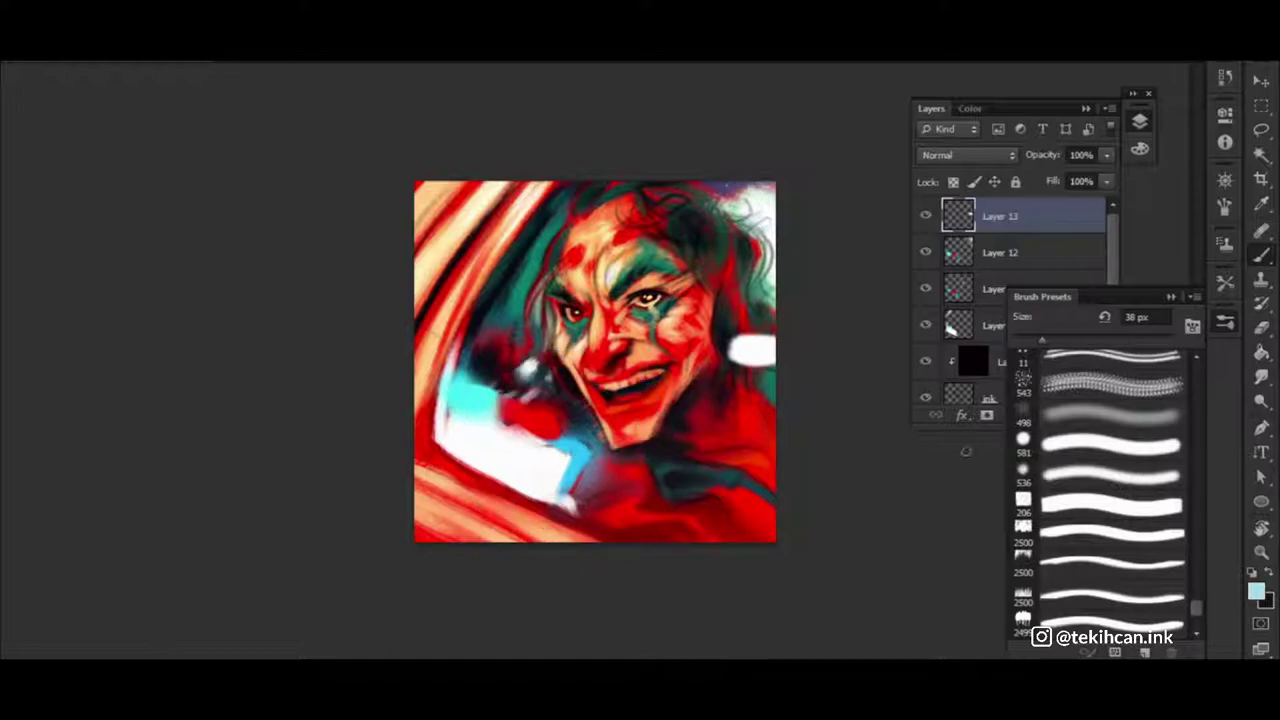
pyautogui.press(']')
pyautogui.press(']')
pyautogui.press(']')
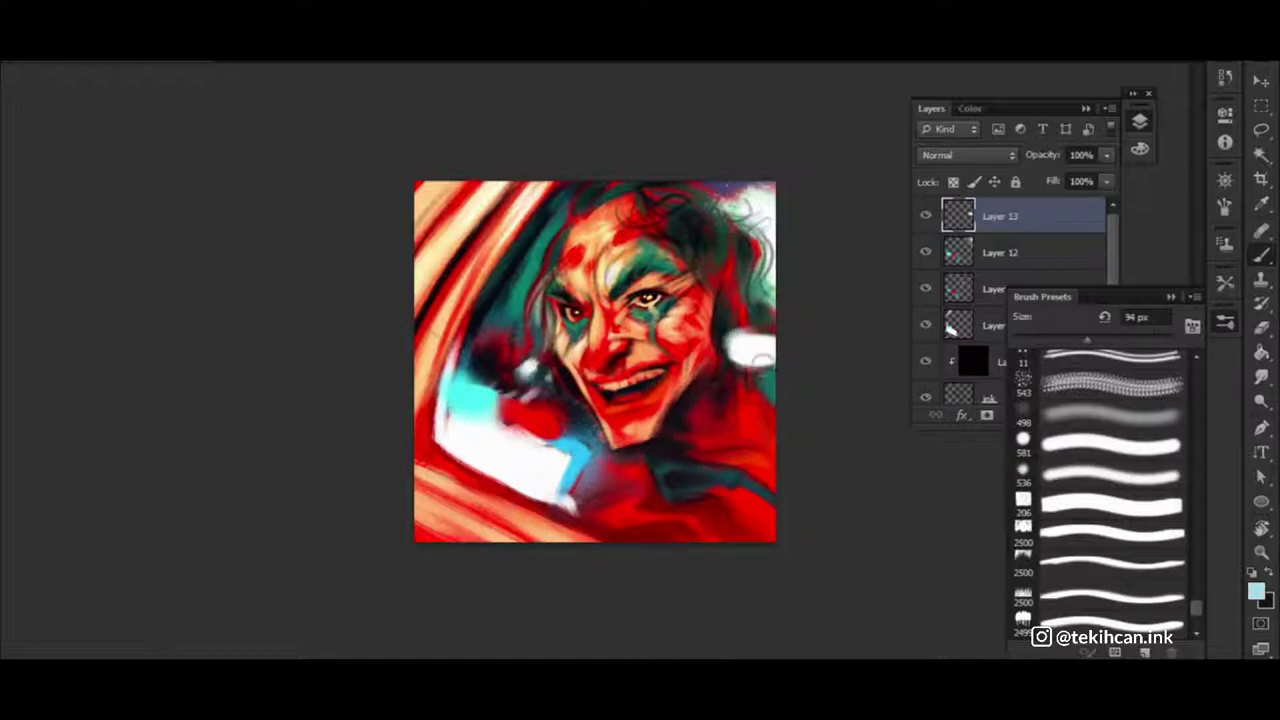
pyautogui.keyDown('alt'); pyautogui.click(770, 300); pyautogui.keyUp('alt')
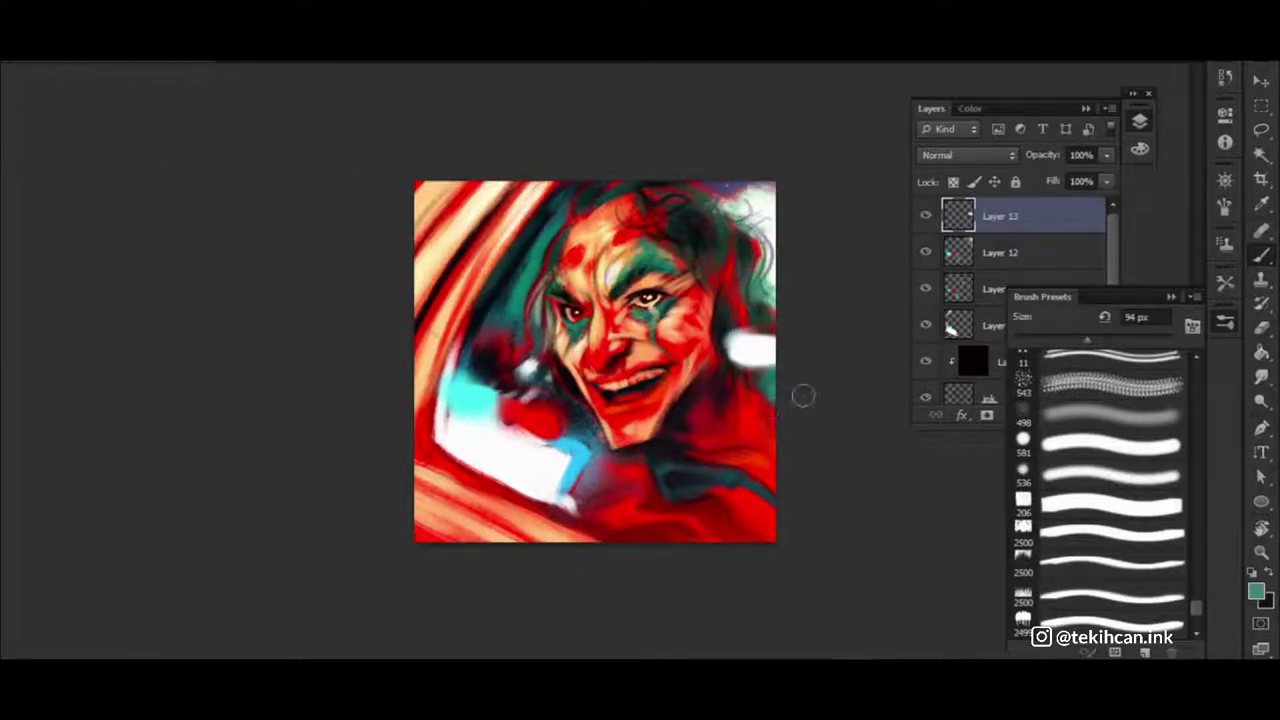
pyautogui.moveTo(733, 370); pyautogui.dragTo(768, 378)
# Sample pale beige and white highlights beside the face, resize the brush, and reselect Layer 13
pyautogui.keyDown('alt'); pyautogui.click(608, 258); pyautogui.keyUp('alt')
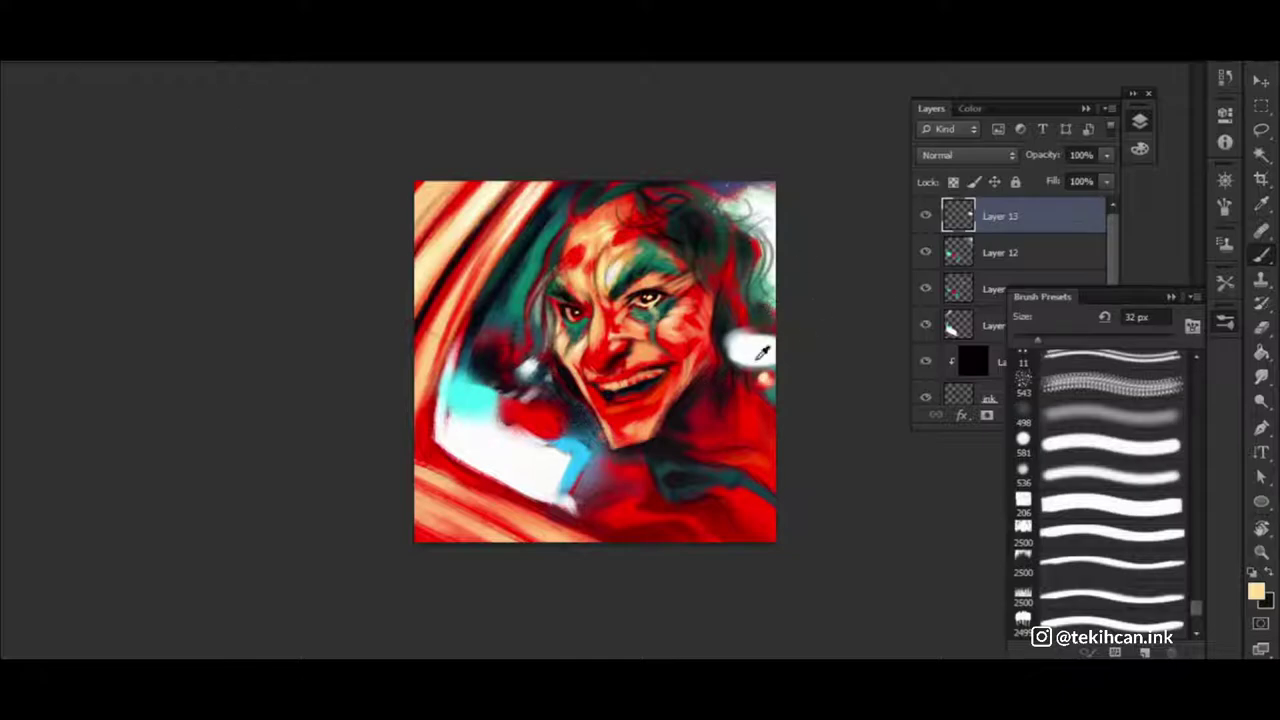
pyautogui.keyDown('alt'); pyautogui.click(752, 354); pyautogui.keyUp('alt')
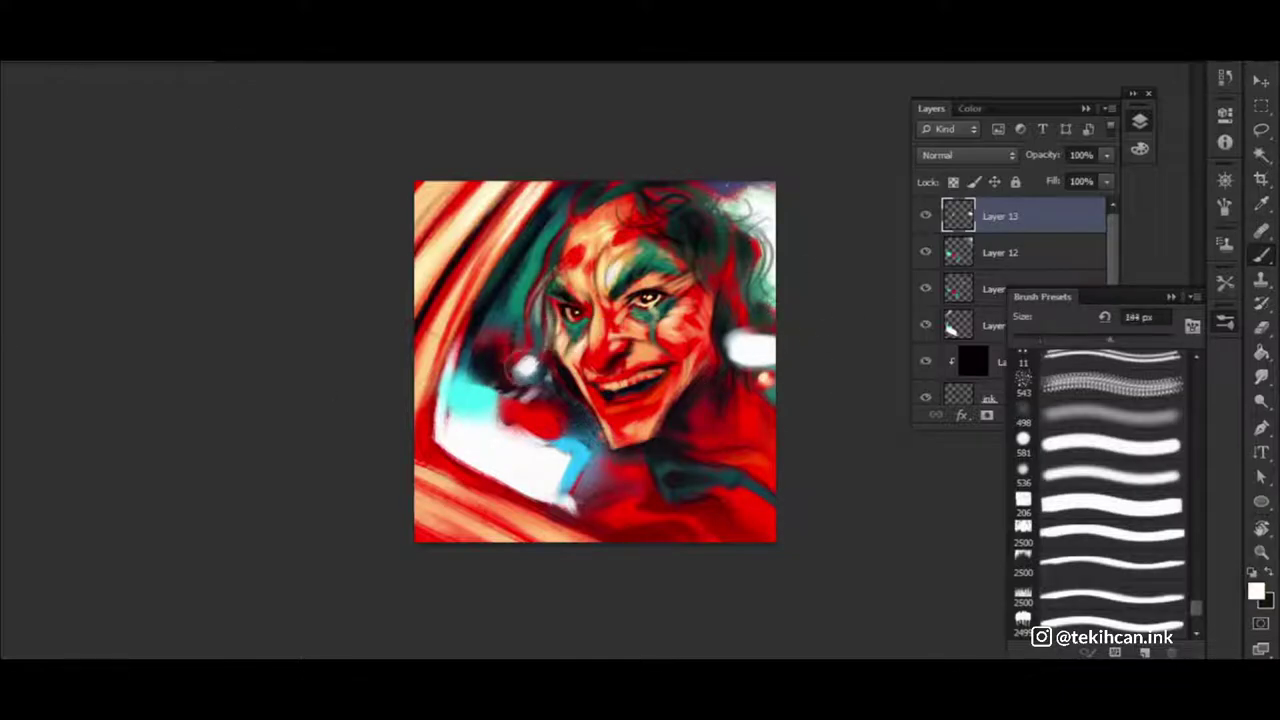
pyautogui.hotkey('ctrl', '-')
pyautogui.hotkey('ctrl', '+')
pyautogui.moveTo(473, 250); pyautogui.dragTo(480, 250)
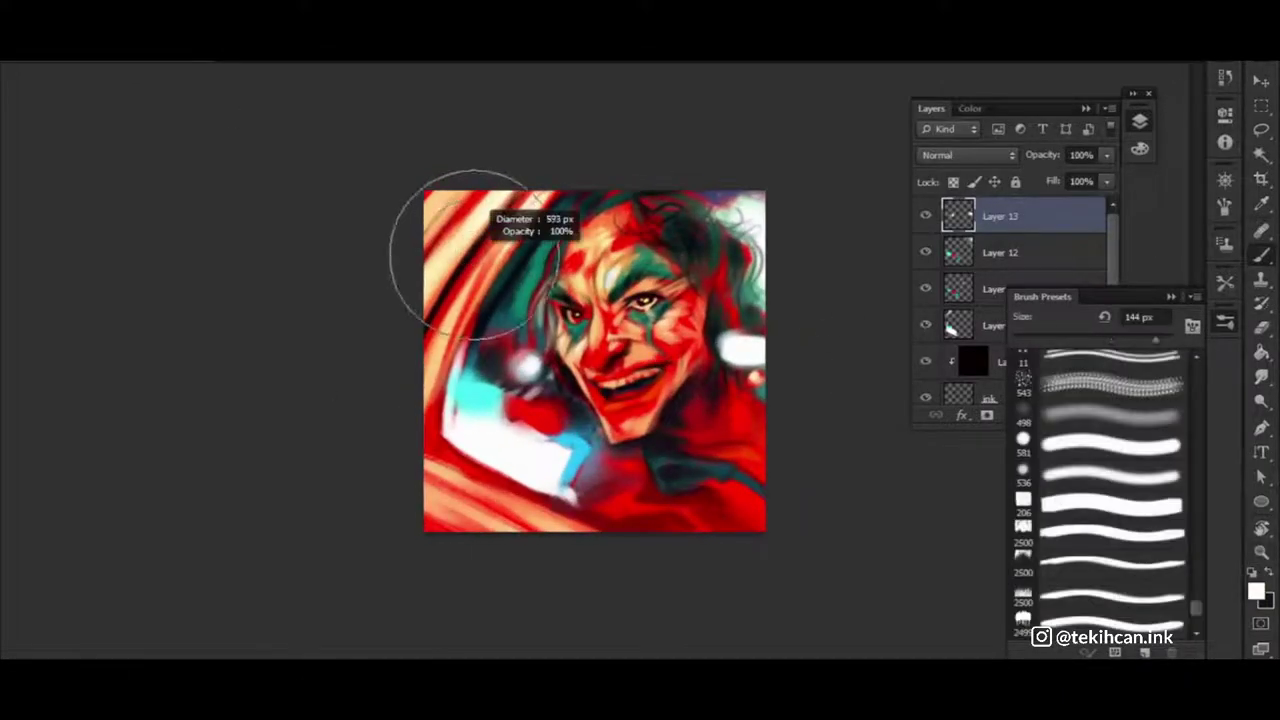
pyautogui.press('x')
pyautogui.hotkey('alt', '[')
pyautogui.press('[')
pyautogui.press('[')
pyautogui.press('[')
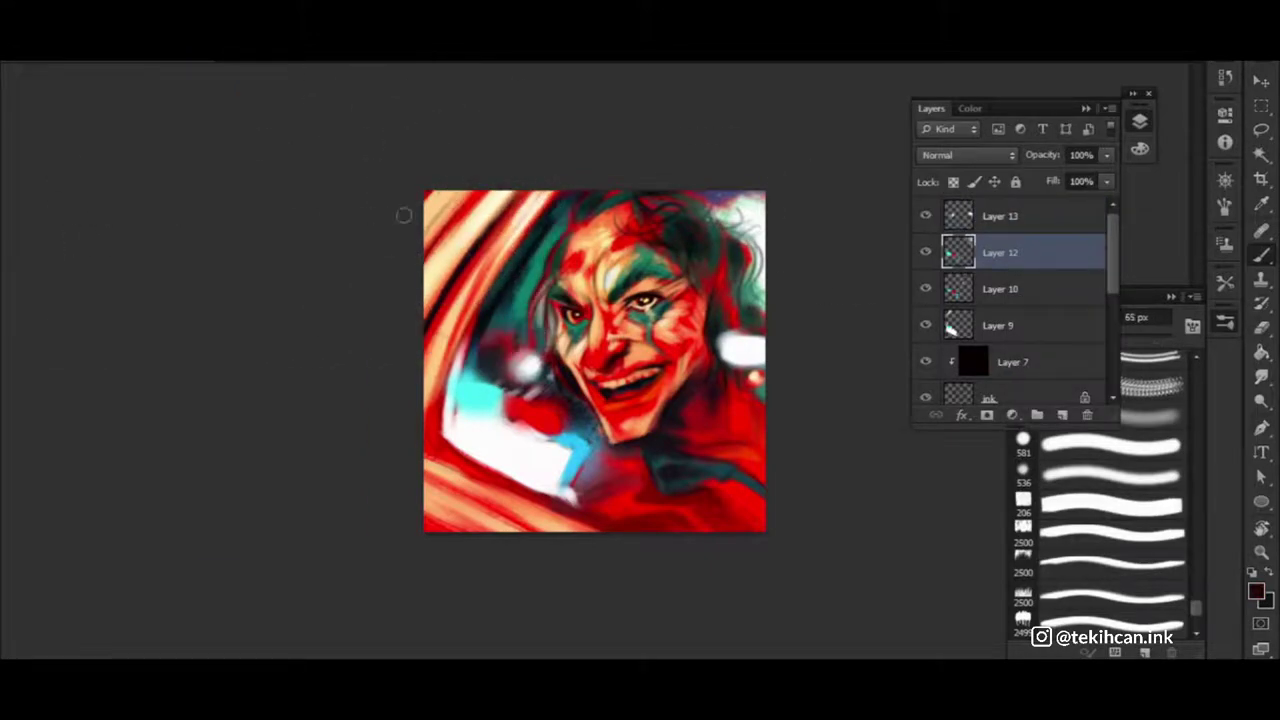
pyautogui.keyDown('alt'); pyautogui.click(486, 205); pyautogui.keyUp('alt')
# Add Layer 14 and paint the upper-left corner beige, then red
pyautogui.click(1000, 216)
pyautogui.hotkey('ctrl', 'shift', 'alt', 'n')
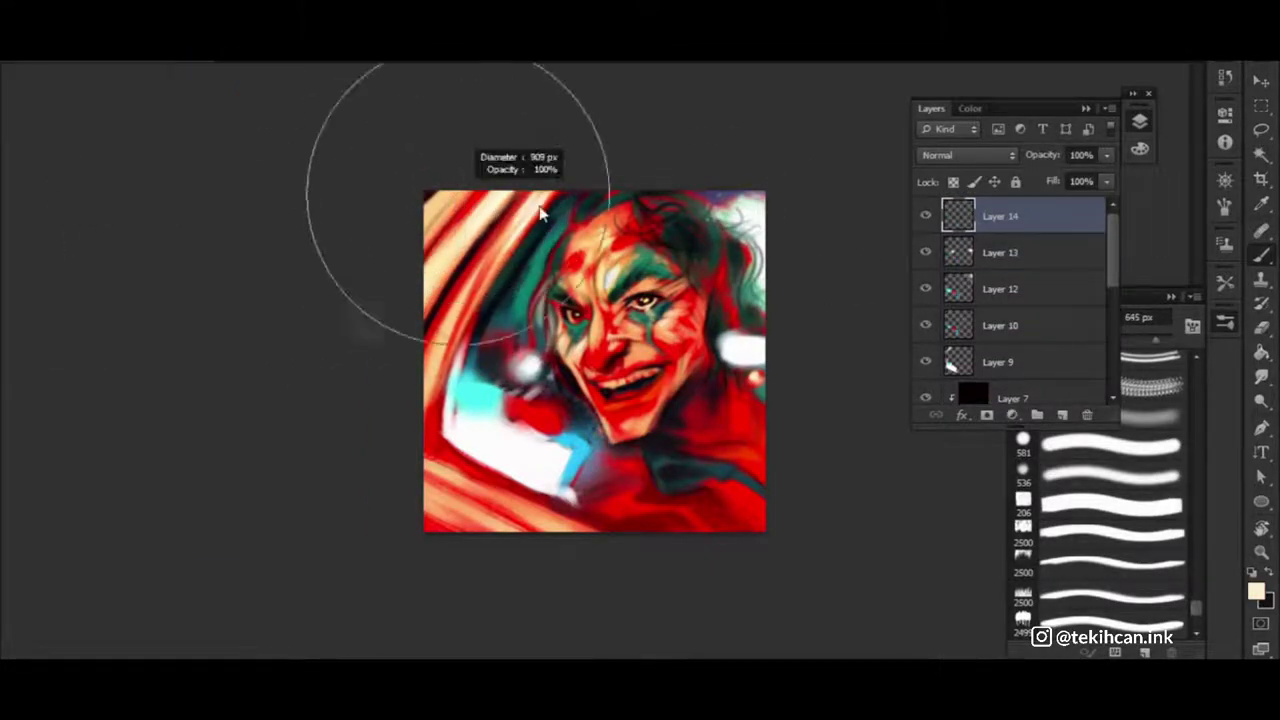
pyautogui.moveTo(540, 215); pyautogui.dragTo(400, 260)
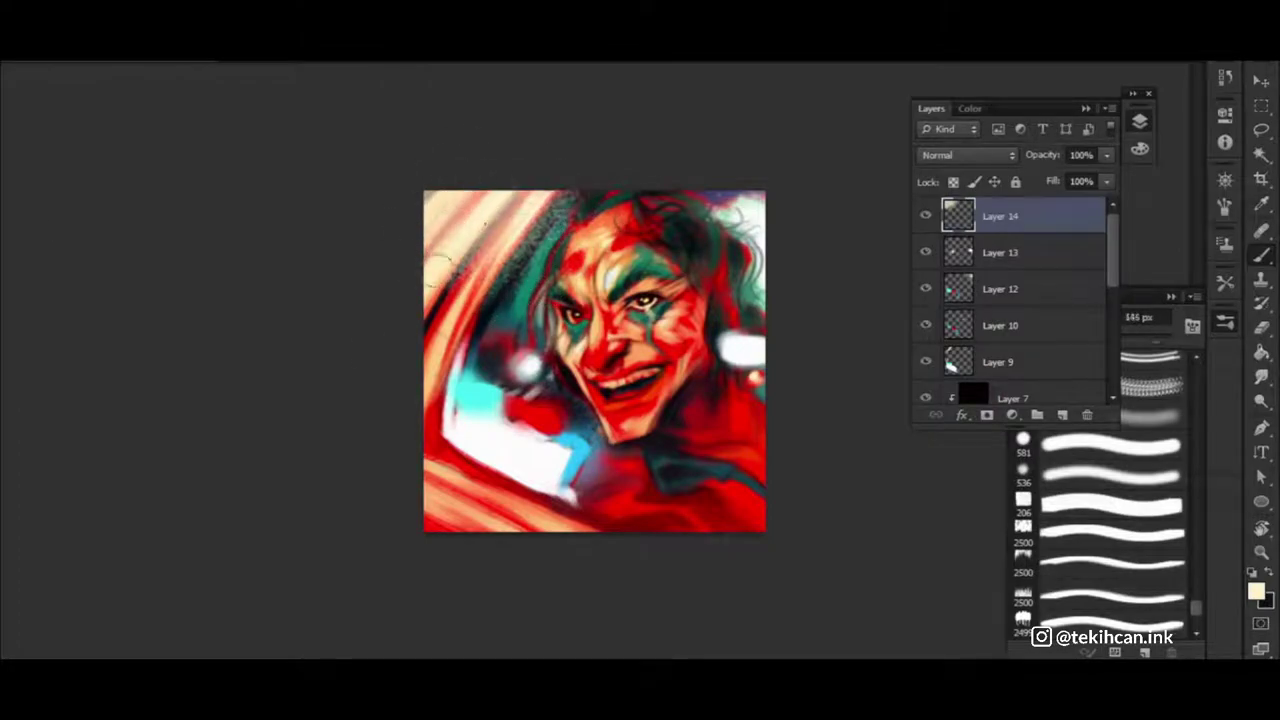
pyautogui.keyDown('alt'); pyautogui.click(415, 300); pyautogui.keyUp('alt')
pyautogui.moveTo(540, 200)
pyautogui.mouseDown()
pyautogui.moveTo(343, 251)
pyautogui.moveTo(420, 238)
pyautogui.moveTo(371, 429)
pyautogui.mouseUp()
# Set Layer 14 to the Saturation blend mode and fill it entirely with red
pyautogui.hotkey('shift', 'alt', 'd')
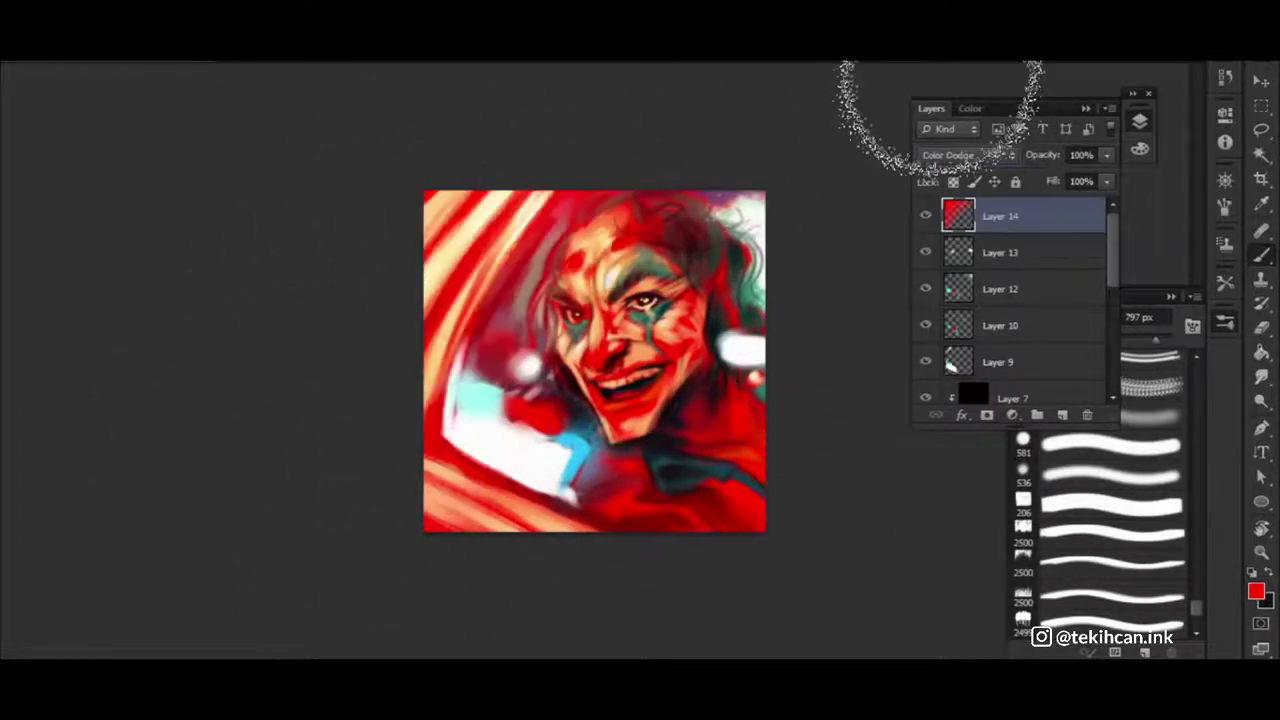
pyautogui.hotkey('shift', '+')
pyautogui.hotkey('shift', '+')
pyautogui.hotkey('shift', '+')
pyautogui.hotkey('shift', '+')
pyautogui.hotkey('shift', '+')
pyautogui.hotkey('shift', '+')
pyautogui.hotkey('shift', '+')
pyautogui.hotkey('shift', '+')
pyautogui.hotkey('shift', '+')
pyautogui.hotkey('shift', '+')
pyautogui.hotkey('shift', '+')
pyautogui.hotkey('shift', '+')
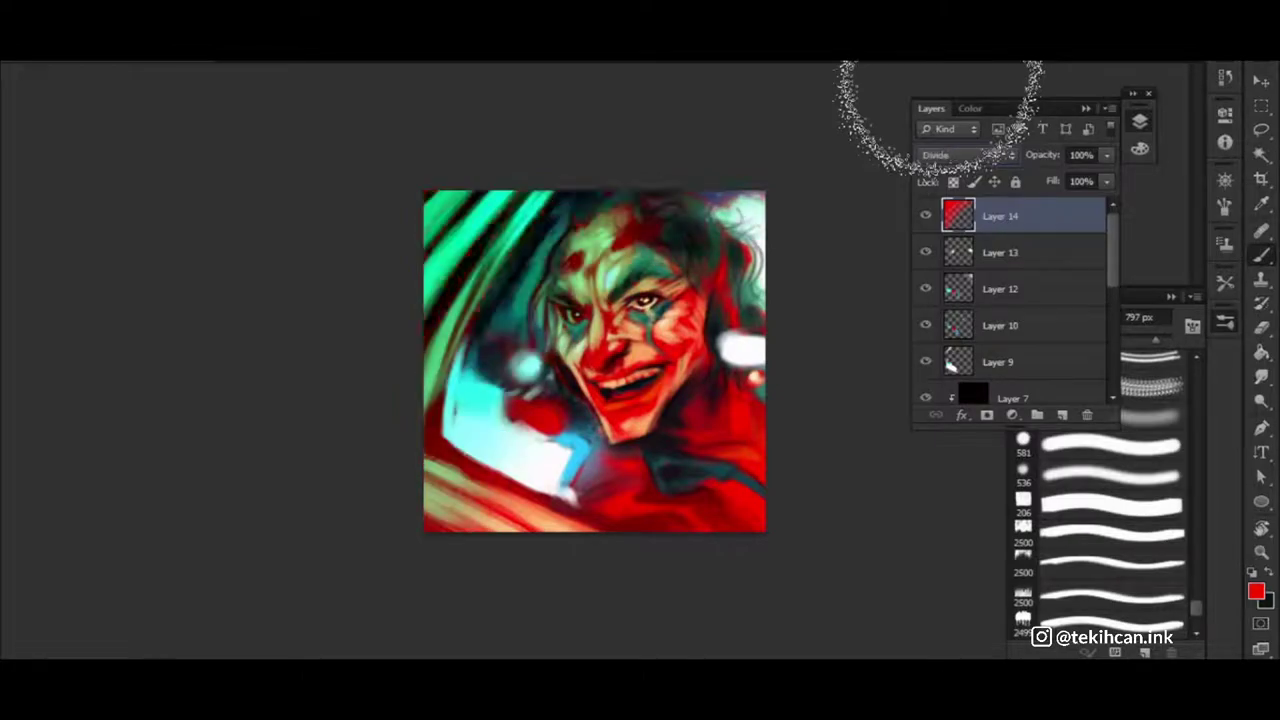
pyautogui.hotkey('shift', '+')
pyautogui.hotkey('shift', '+')
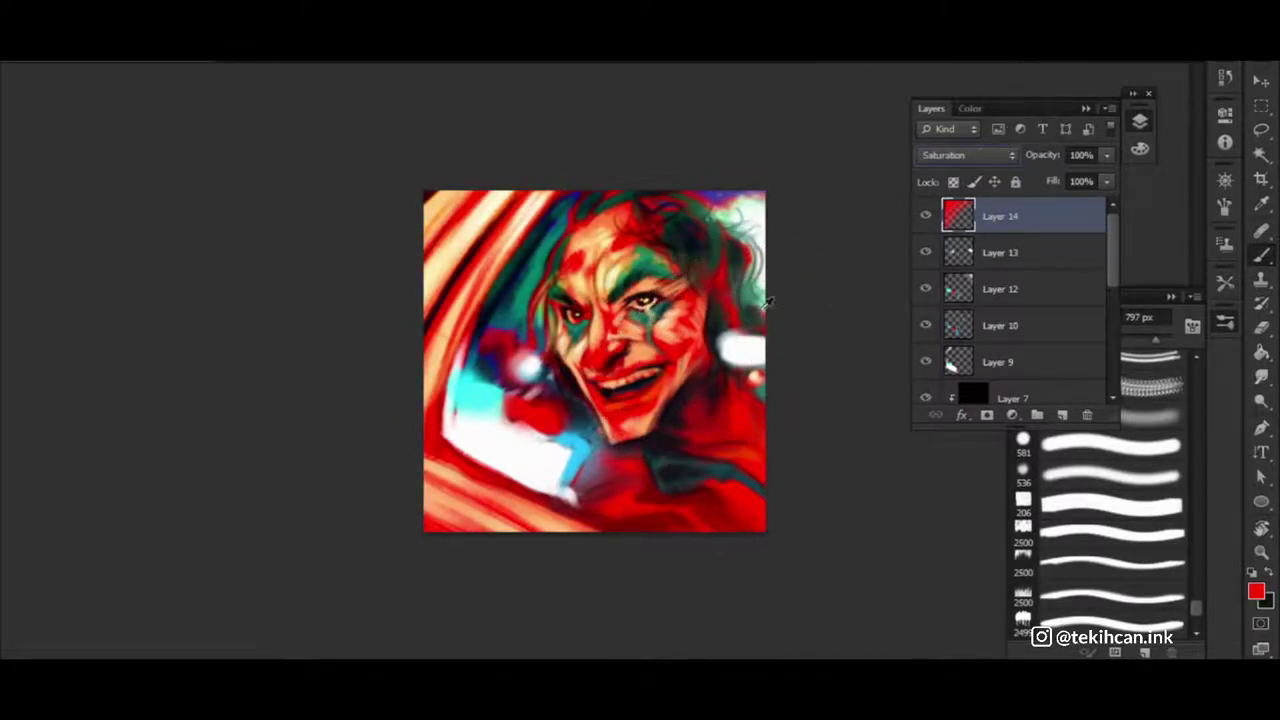
pyautogui.keyDown('alt'); pyautogui.click(518, 318); pyautogui.keyUp('alt')
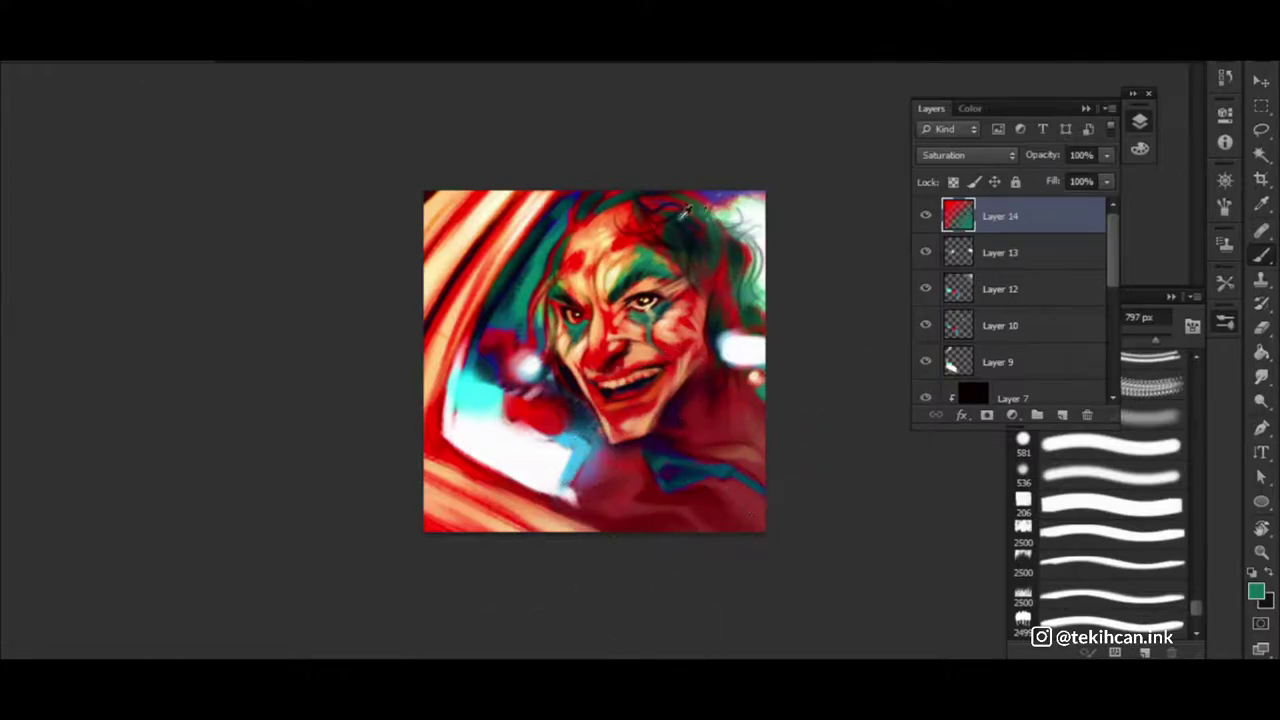
pyautogui.keyDown('alt'); pyautogui.click(678, 220); pyautogui.keyUp('alt')
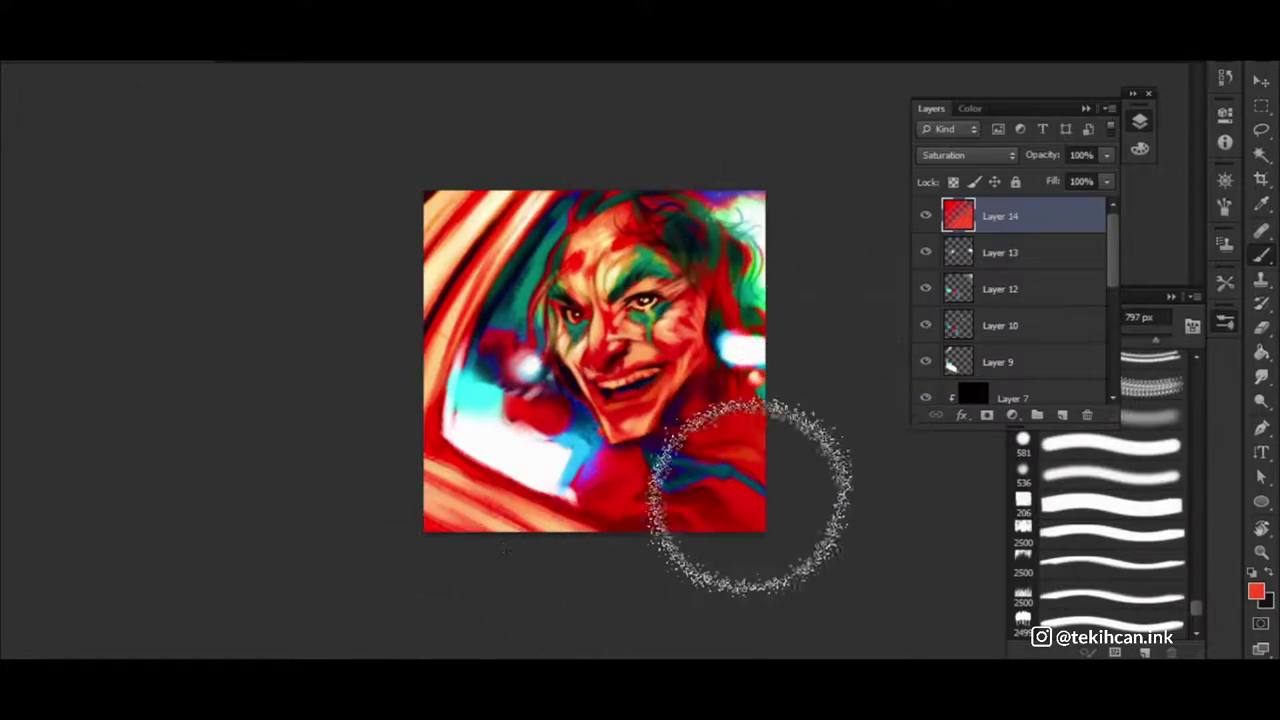
pyautogui.hotkey('alt', 'BackSpace')
# Erase the red saturation layer off the lower right, face and hair, shrinking the eraser to 72 px
pyautogui.press('e')
pyautogui.moveTo(700, 380); pyautogui.dragTo(680, 500)
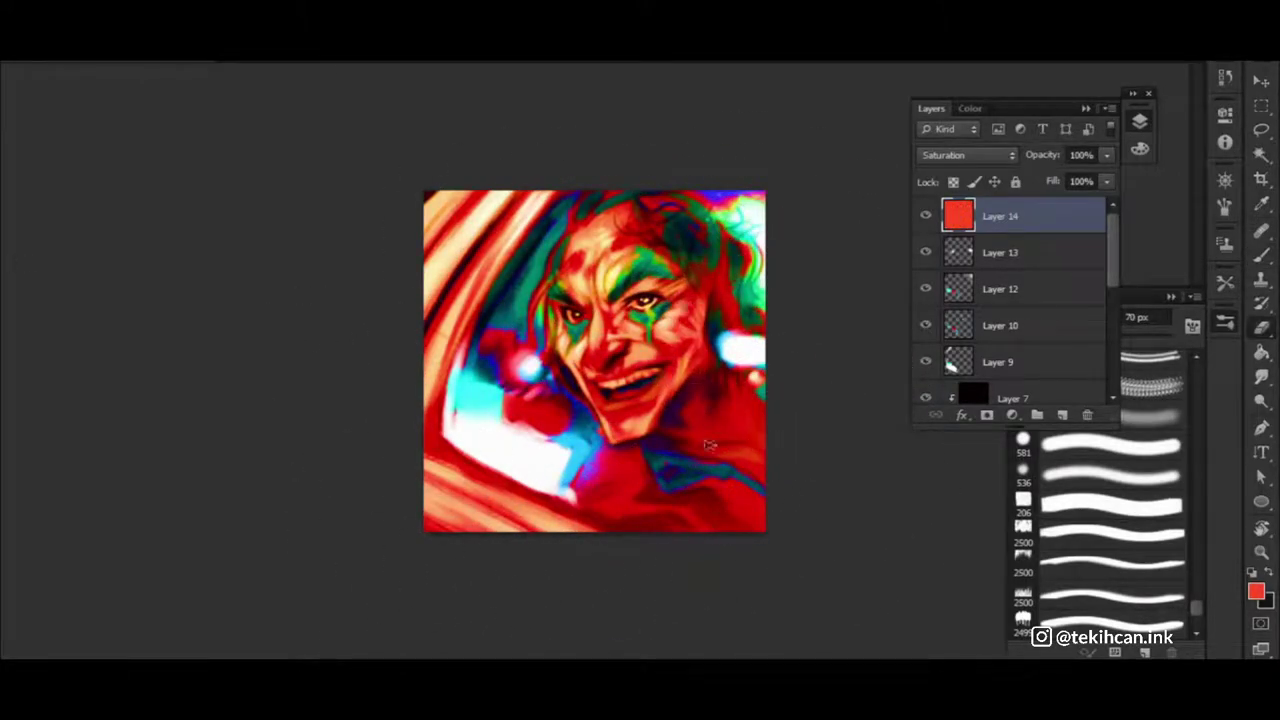
pyautogui.moveTo(637, 440); pyautogui.dragTo(665, 262)
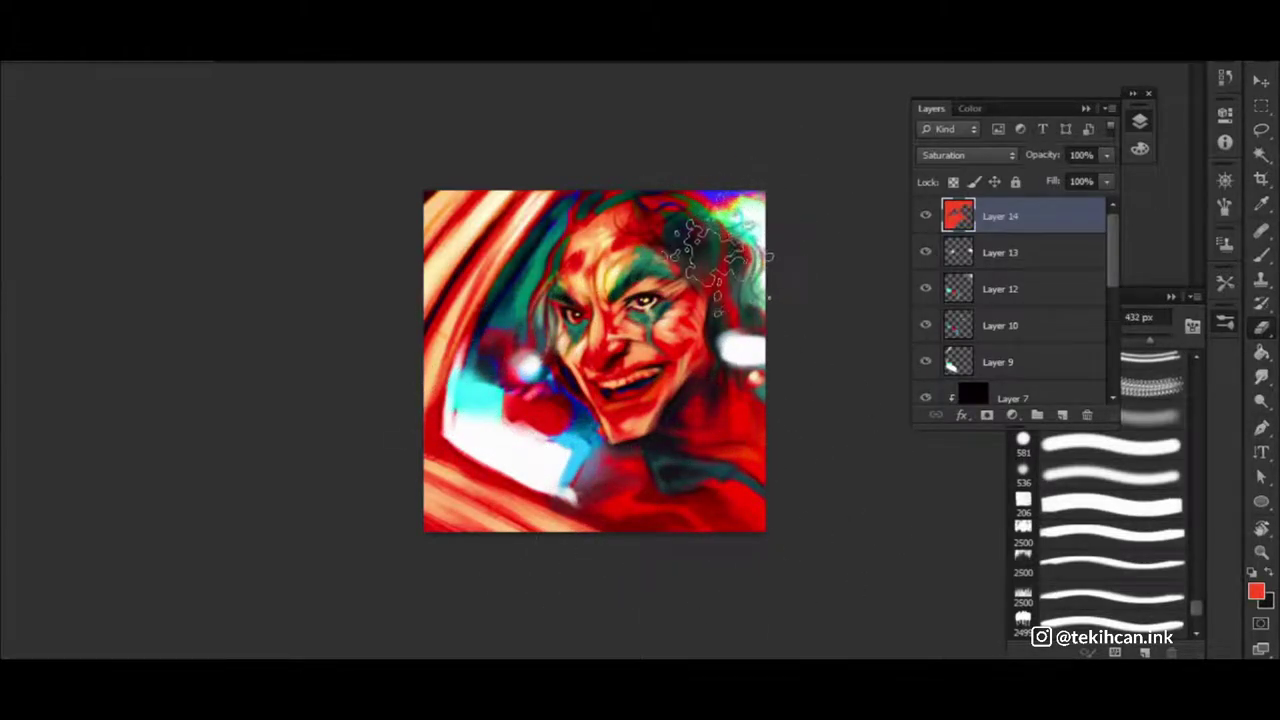
pyautogui.moveTo(728, 214)
pyautogui.mouseDown()
pyautogui.moveTo(740, 305)
pyautogui.moveTo(700, 300)
pyautogui.mouseUp()
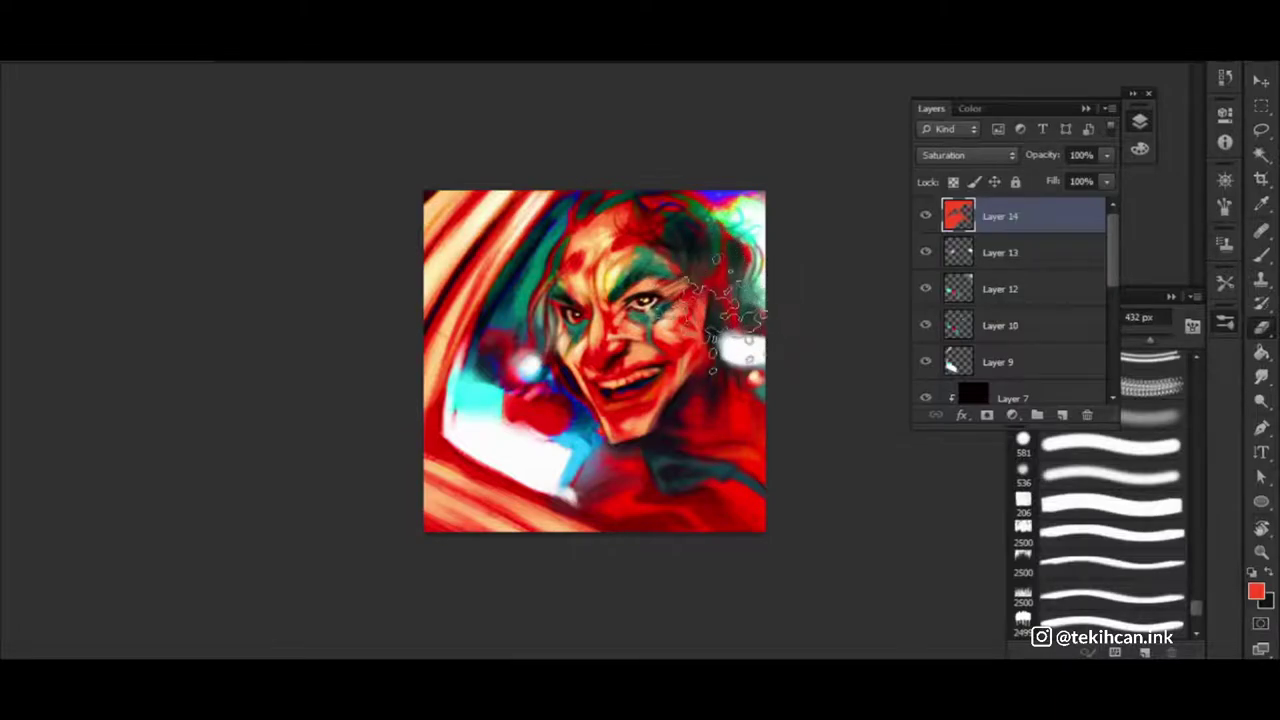
pyautogui.press('[')
pyautogui.press('[')
pyautogui.press('[')
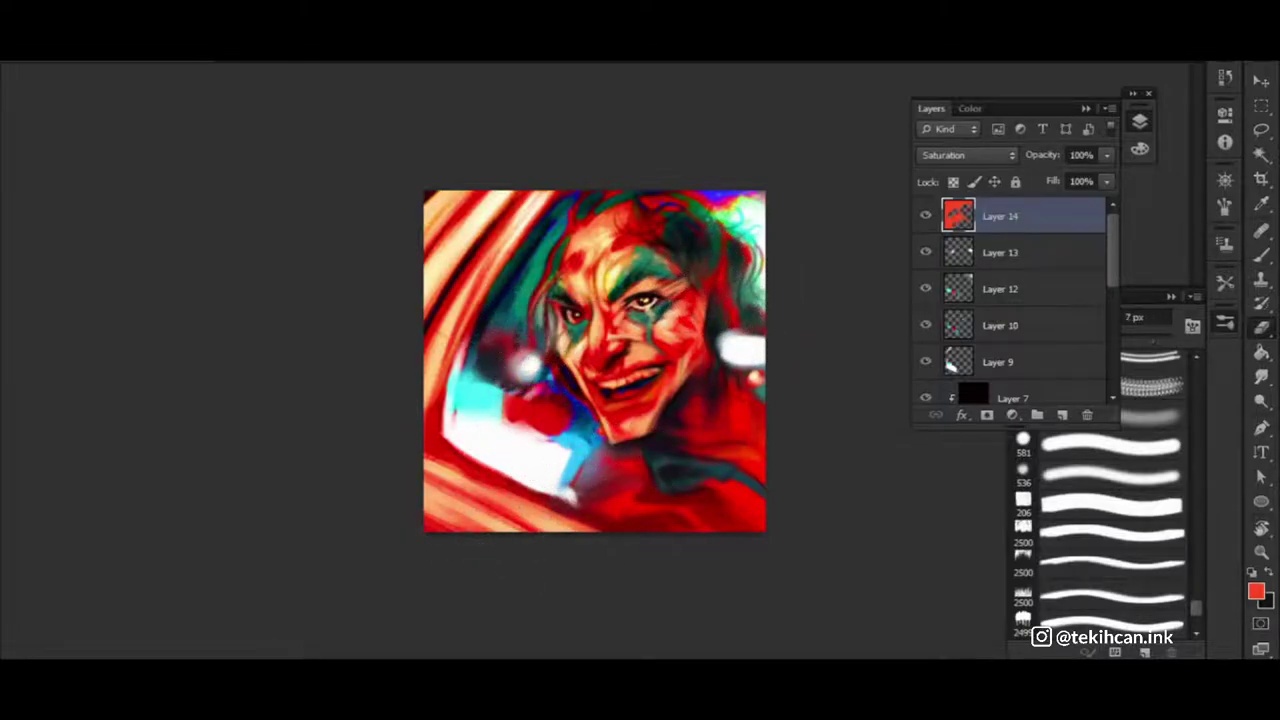
pyautogui.scroll(-1, 771, 306)
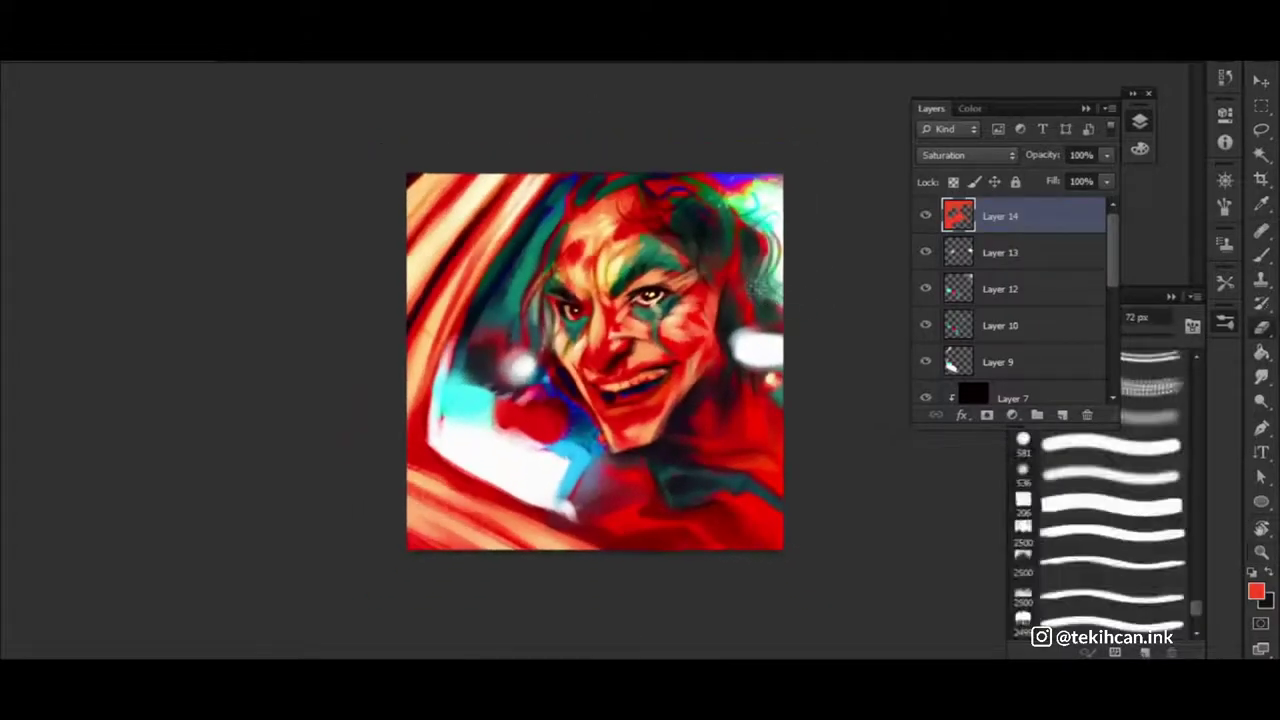
pyautogui.scroll(2, 771, 306)
pyautogui.scroll(-1, 1108, 260)
pyautogui.scroll(-2, 1108, 260)
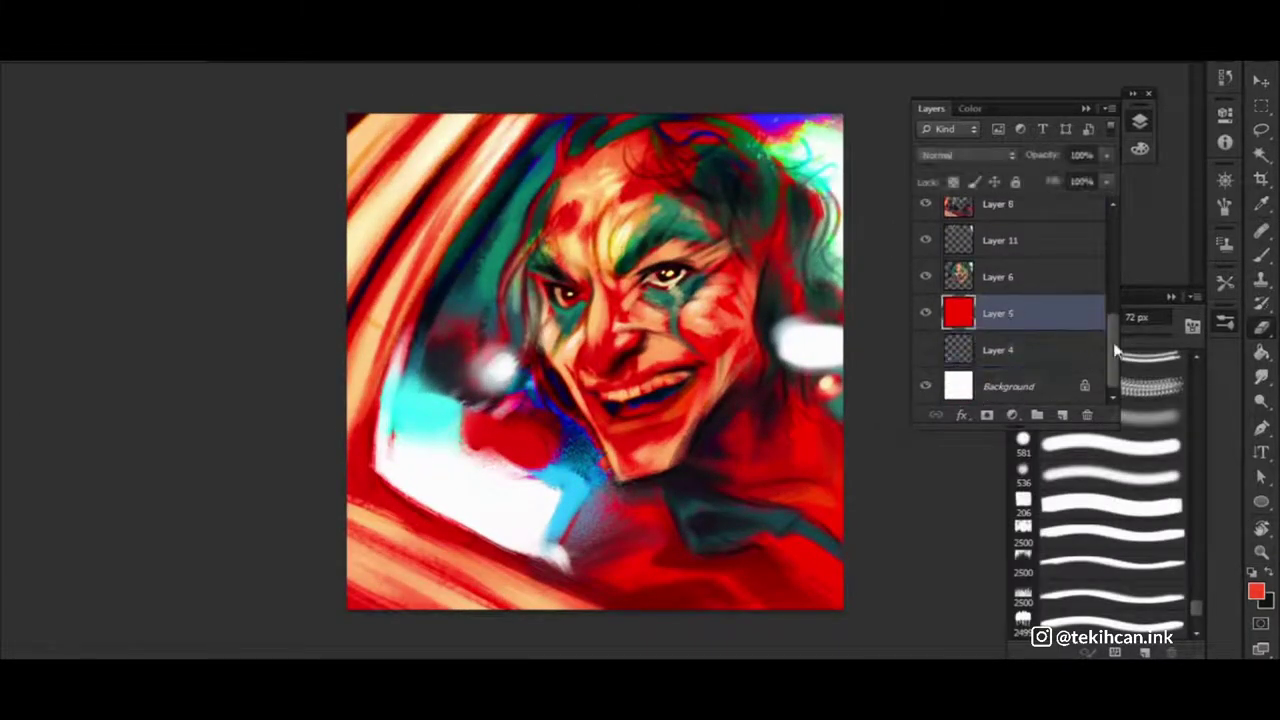
# Duplicate the ink layer as 'ink copy' and clip Layer 7 onto the original ink layer
pyautogui.click(990, 278)
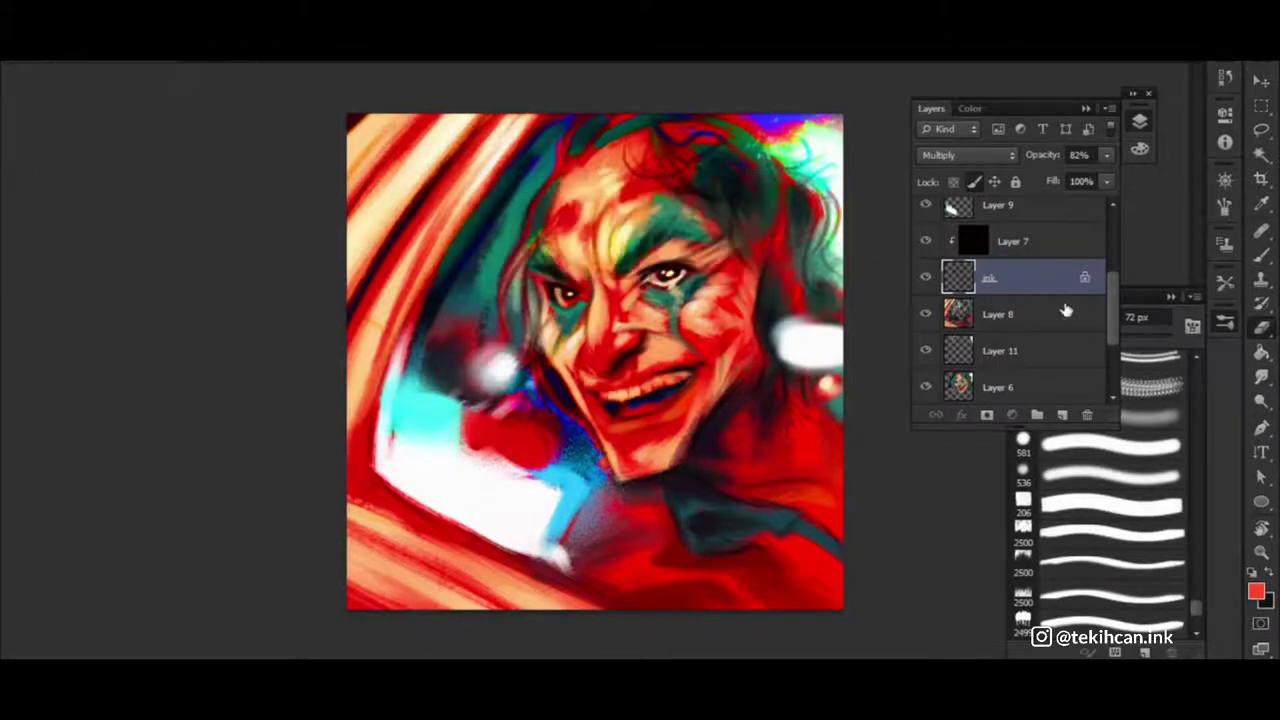
pyautogui.rightClick(1055, 300)
pyautogui.click(750, 141)
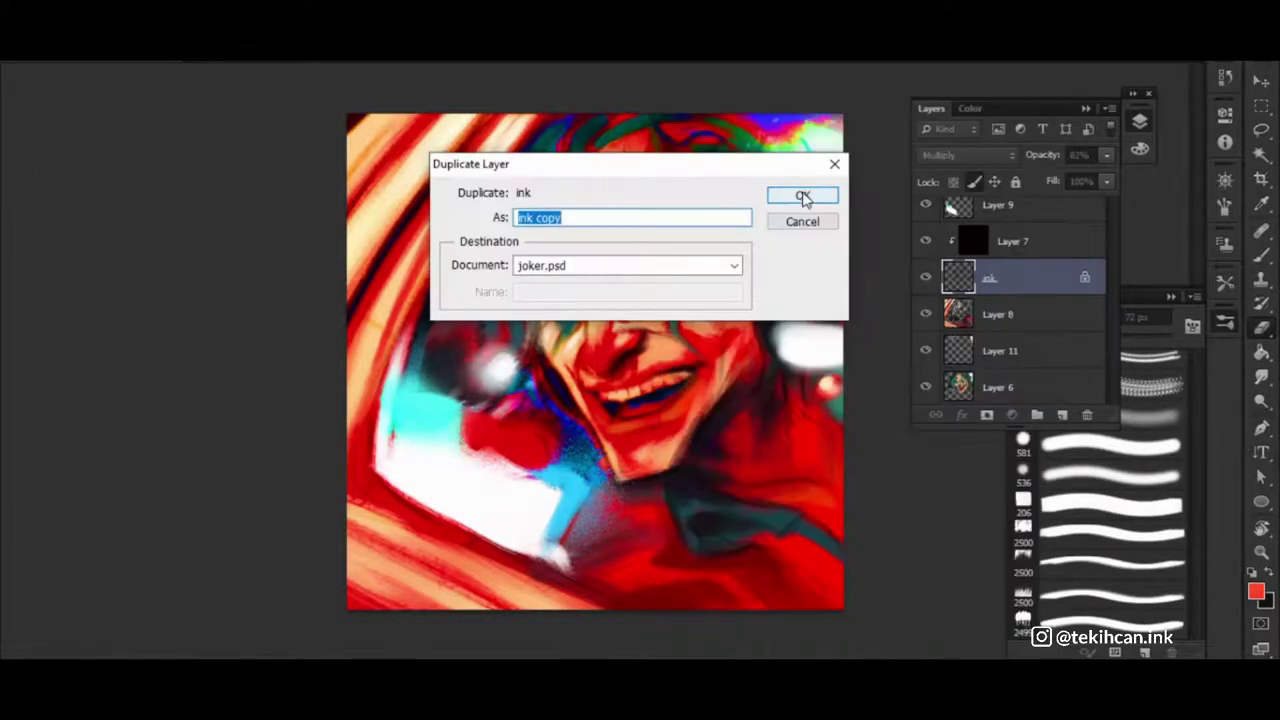
pyautogui.click(807, 197)
pyautogui.moveTo(1038, 245); pyautogui.dragTo(1035, 290)
pyautogui.keyDown('alt'); pyautogui.click(1035, 296); pyautogui.keyUp('alt')
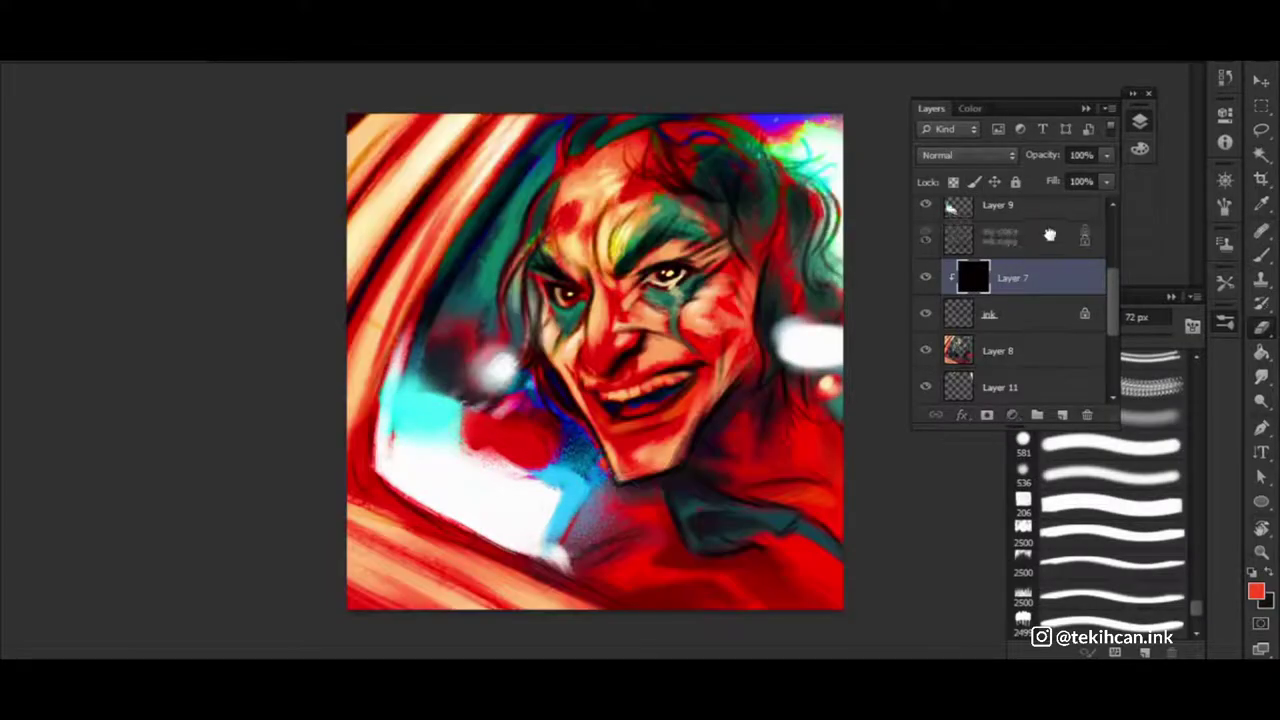
pyautogui.moveTo(1050, 234); pyautogui.dragTo(998, 340)
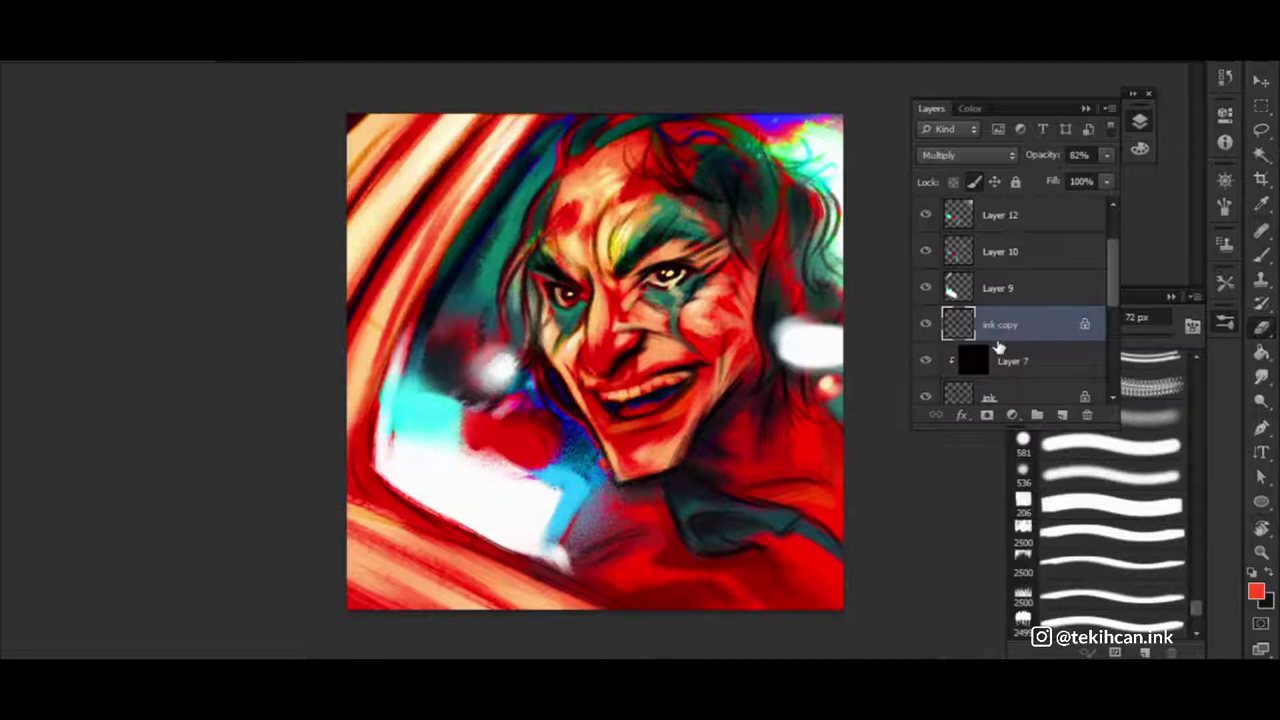
# Add Layer 15 clipped to ink copy and fill it with green
pyautogui.click(1063, 415)
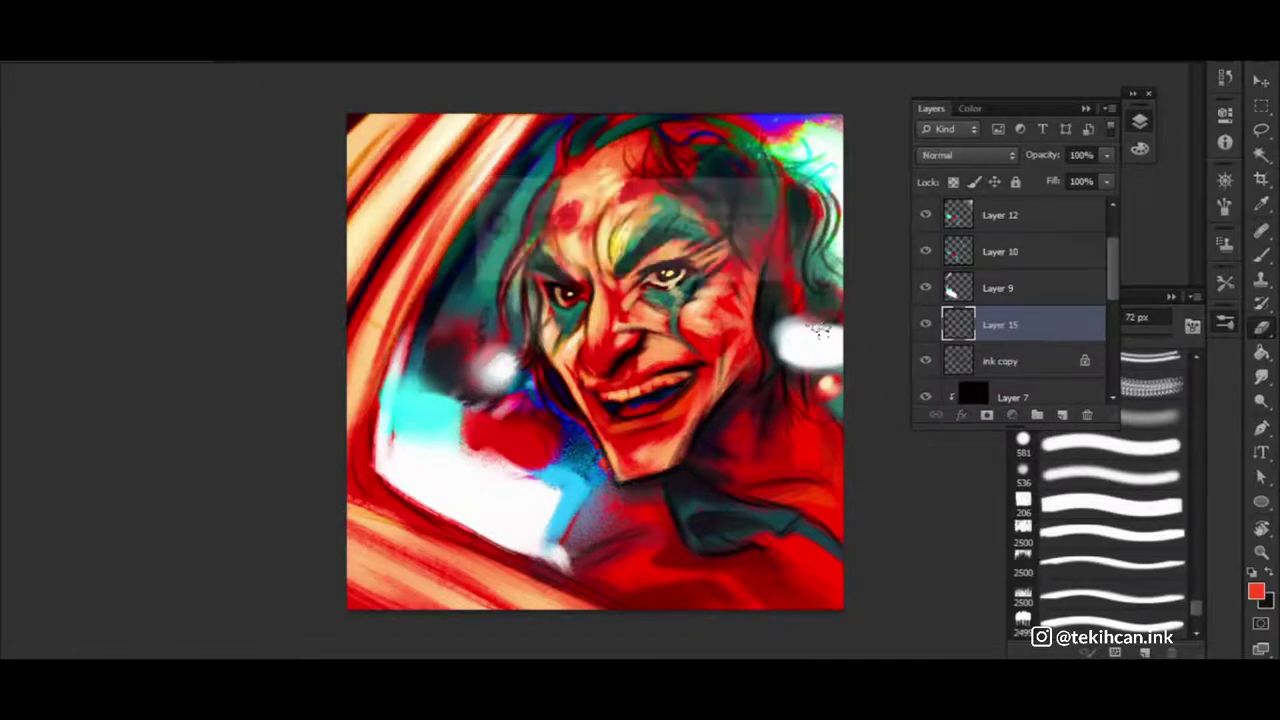
pyautogui.keyDown('alt'); pyautogui.click(1047, 338); pyautogui.keyUp('alt')
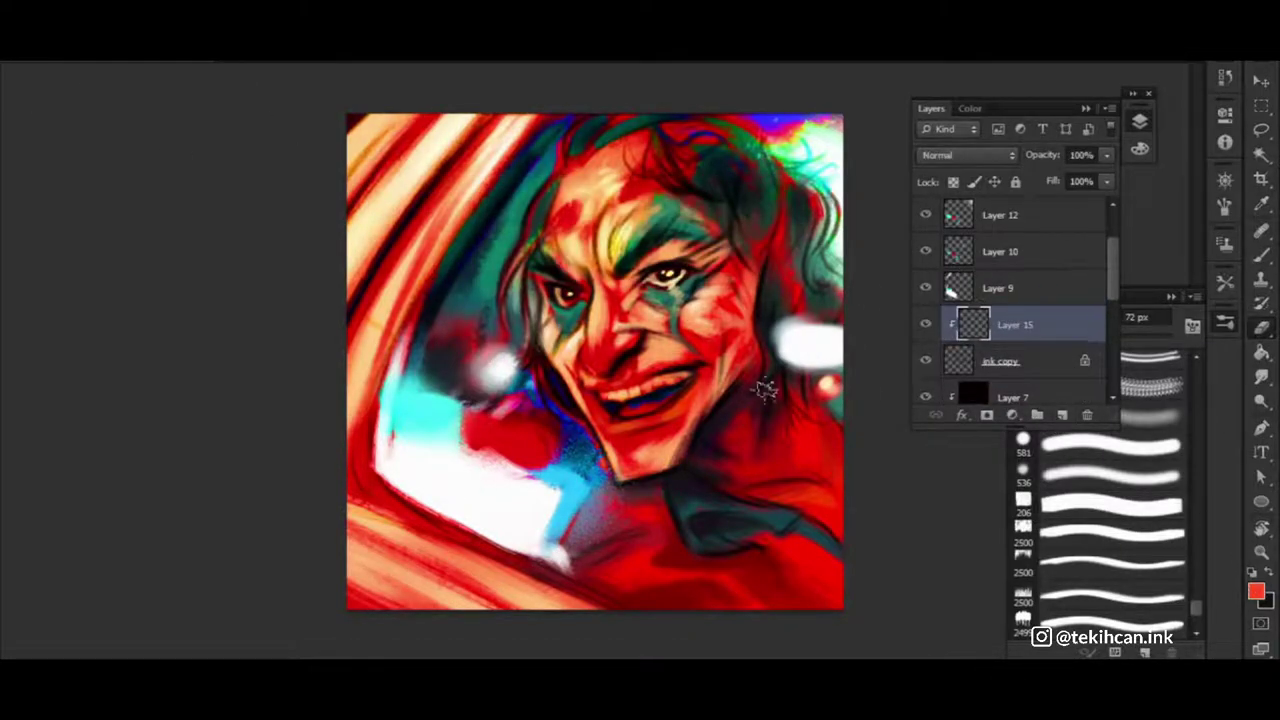
pyautogui.keyDown('alt'); pyautogui.click(770, 128); pyautogui.keyUp('alt')
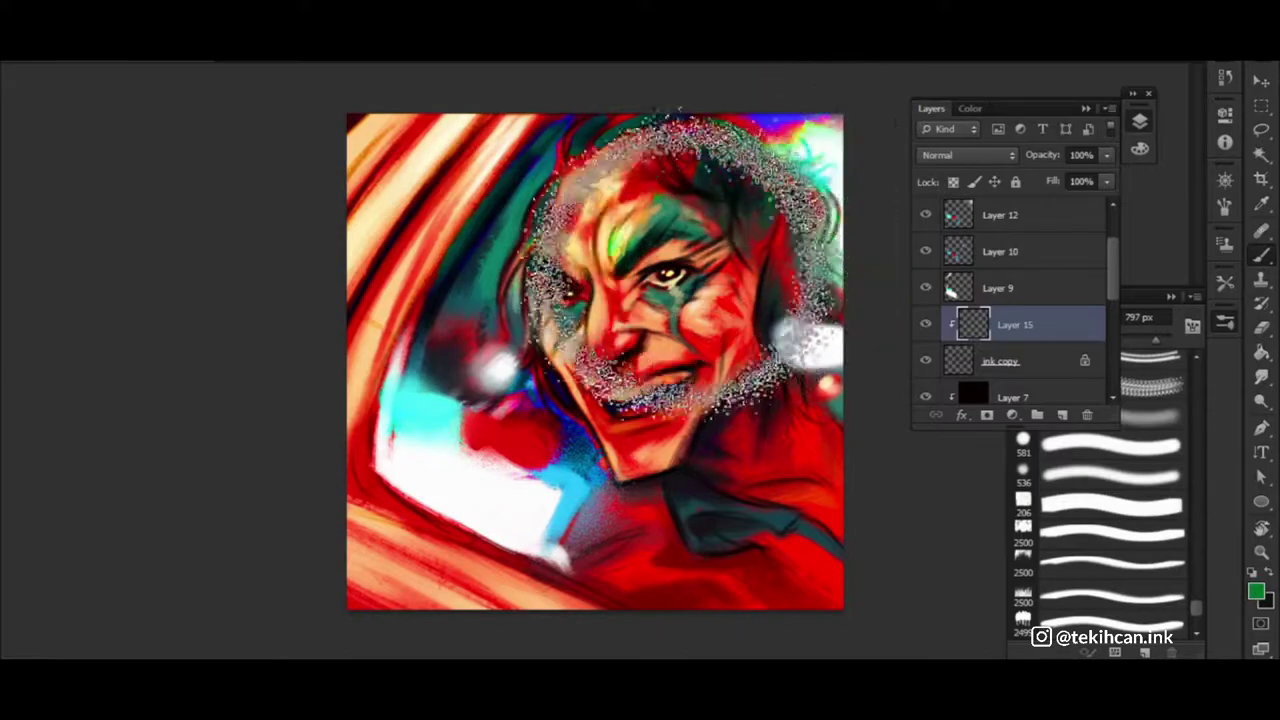
pyautogui.hotkey('alt', 'BackSpace')
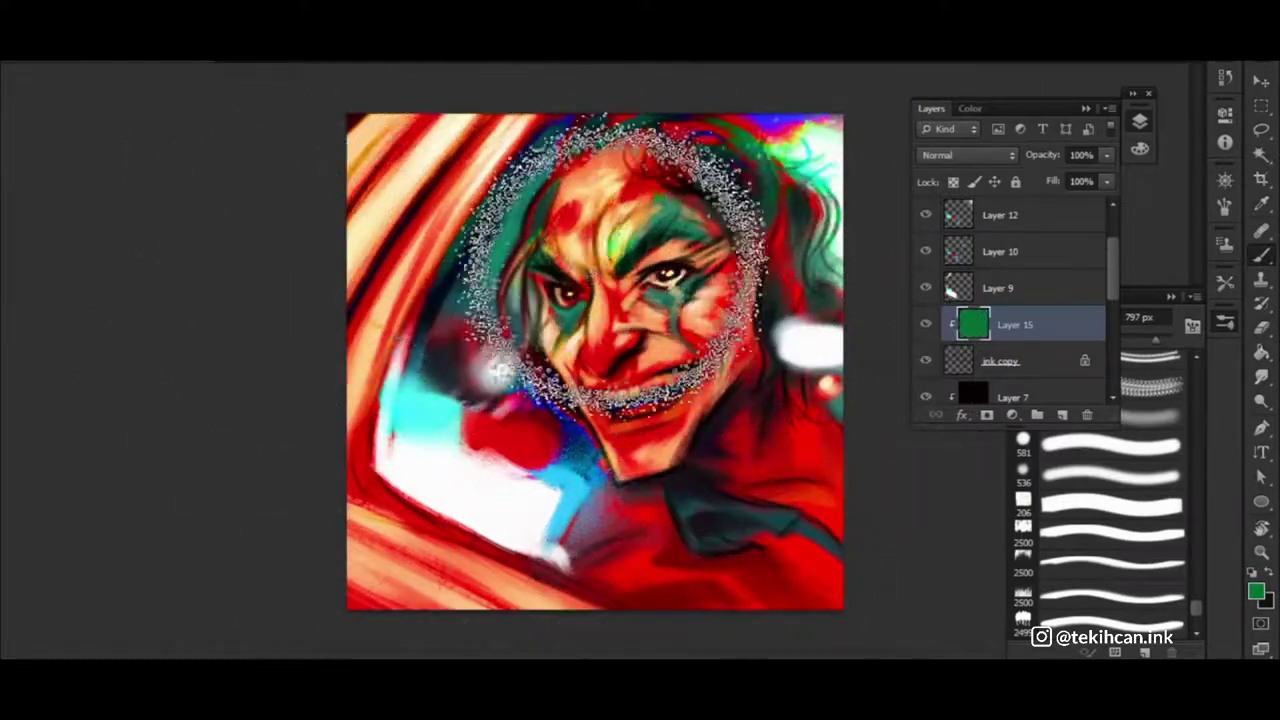
pyautogui.click(1255, 591)
# Set ink copy to Multiply blend mode at 40% opacity
pyautogui.click(971, 361)
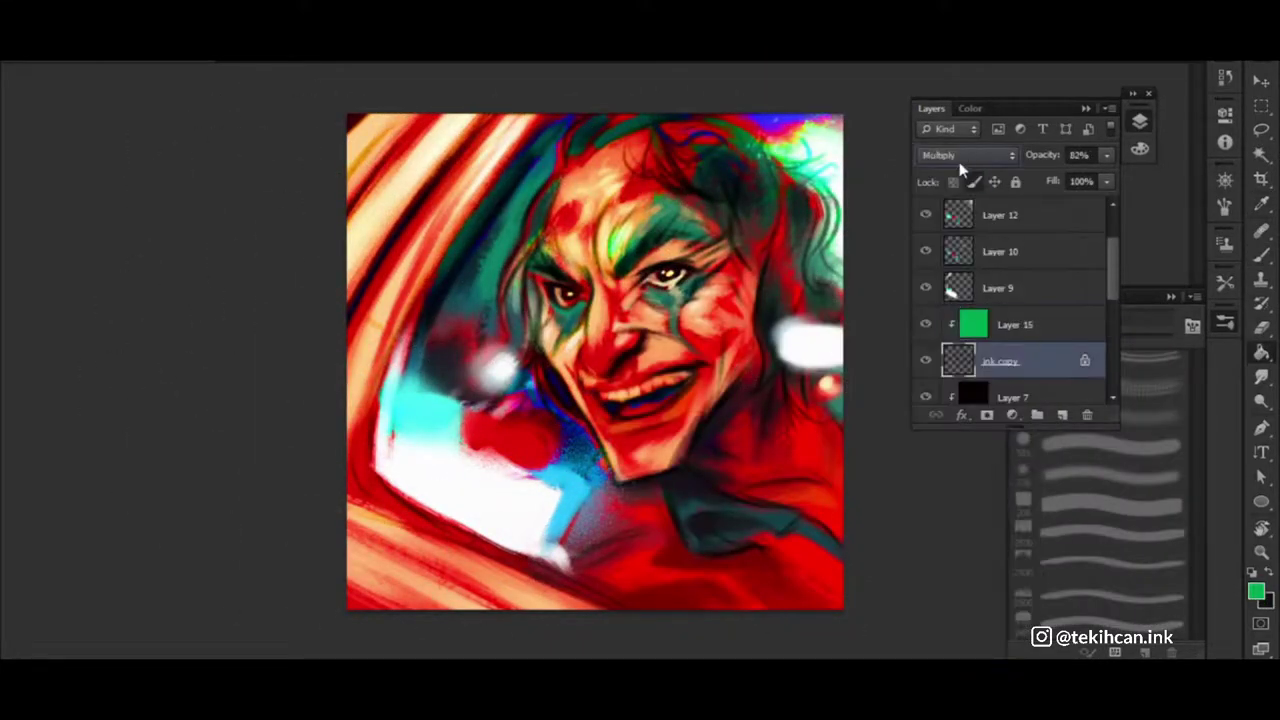
pyautogui.press('h')
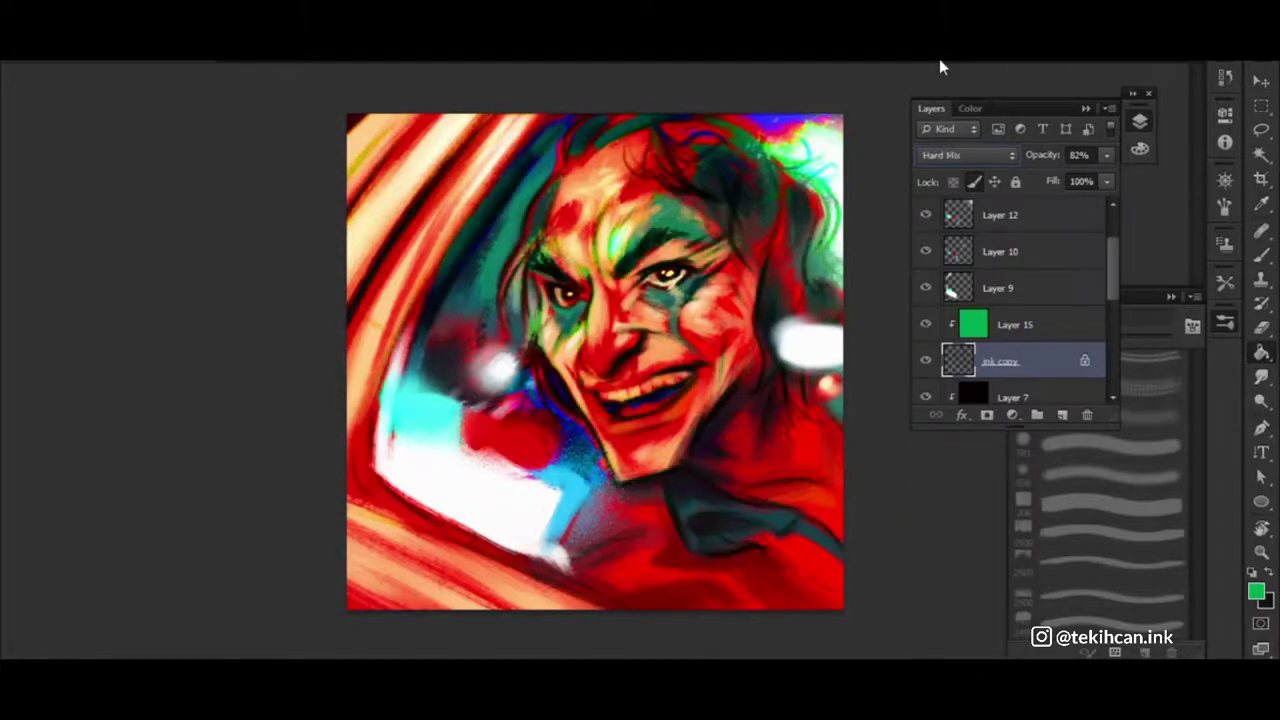
pyautogui.press('h')
pyautogui.press('h')
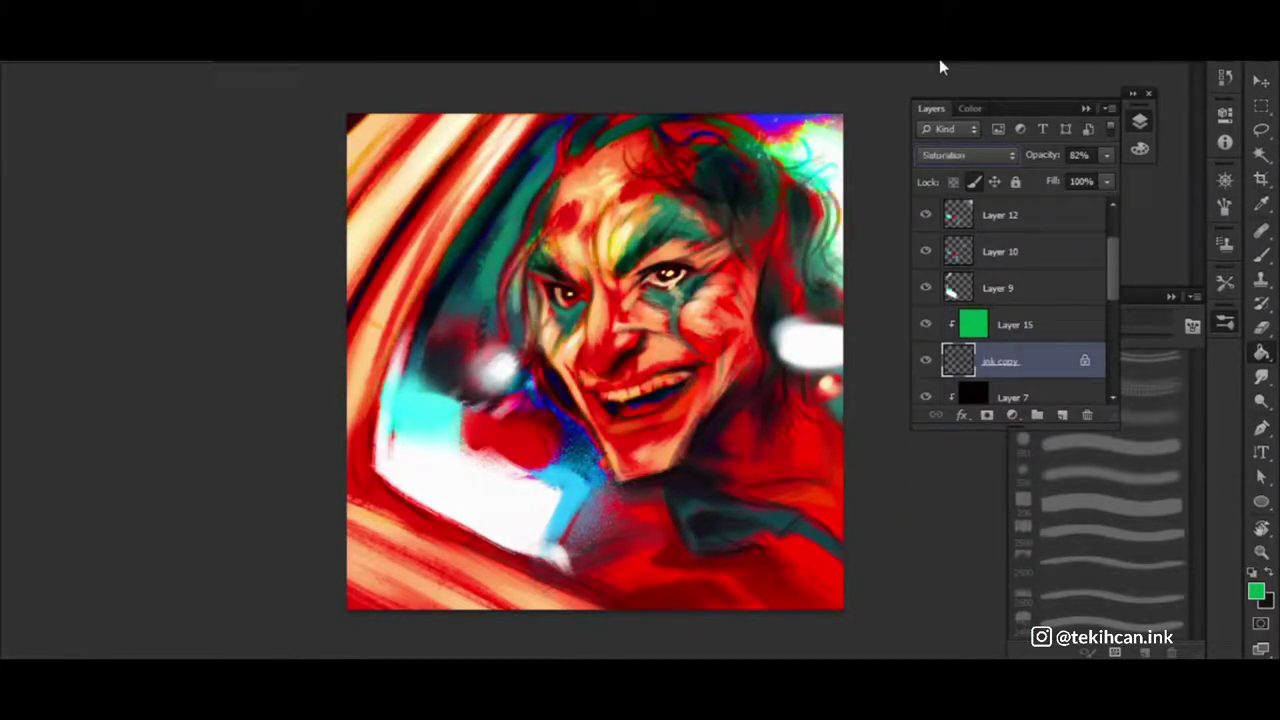
pyautogui.press('l')
pyautogui.press('l')
pyautogui.hotkey('shift', 'alt', 'm')
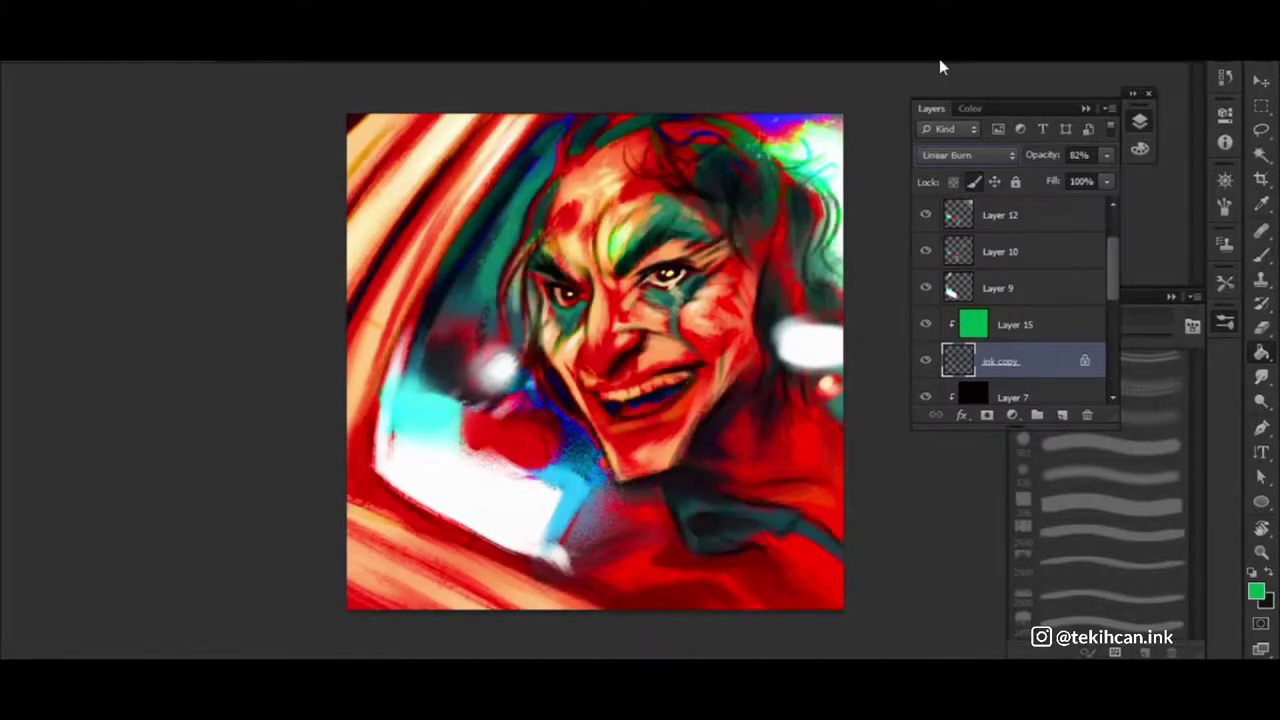
pyautogui.moveTo(1060, 159); pyautogui.dragTo(1043, 160)
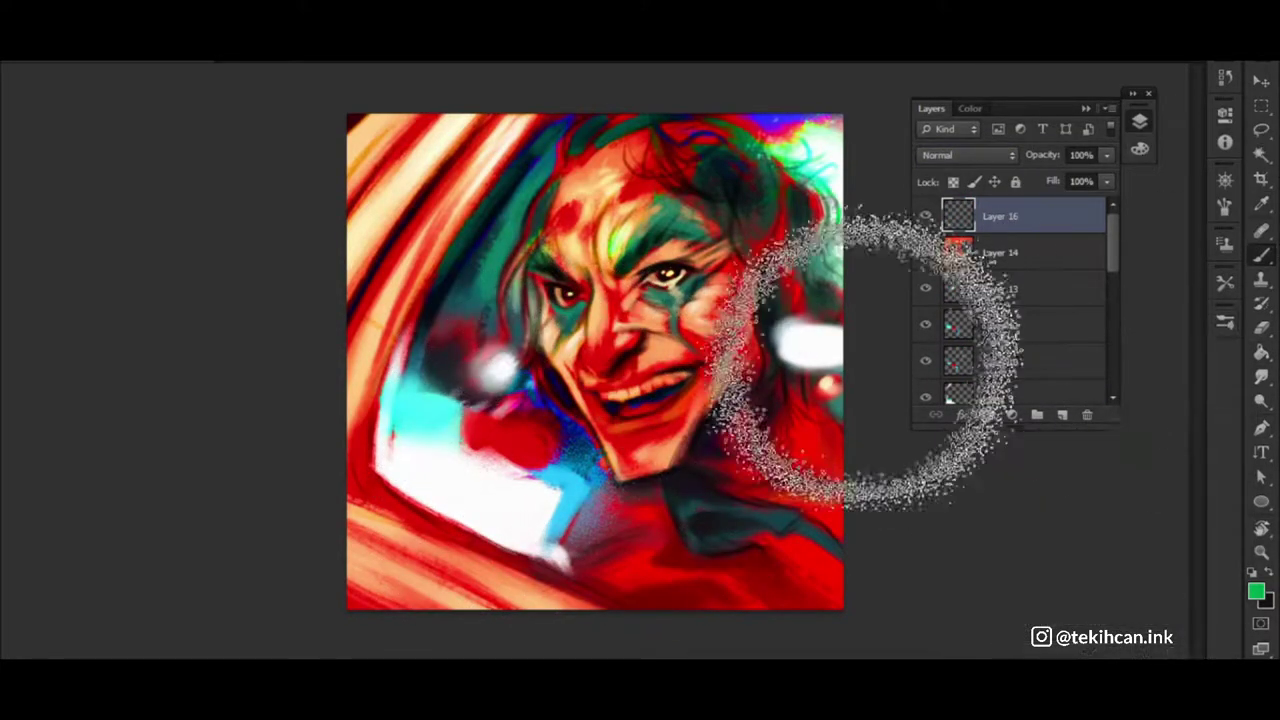
# Check the brush presets for a 13 px hard brush and adjust the view for detail work
pyautogui.click(1171, 297)
pyautogui.click(1172, 300)
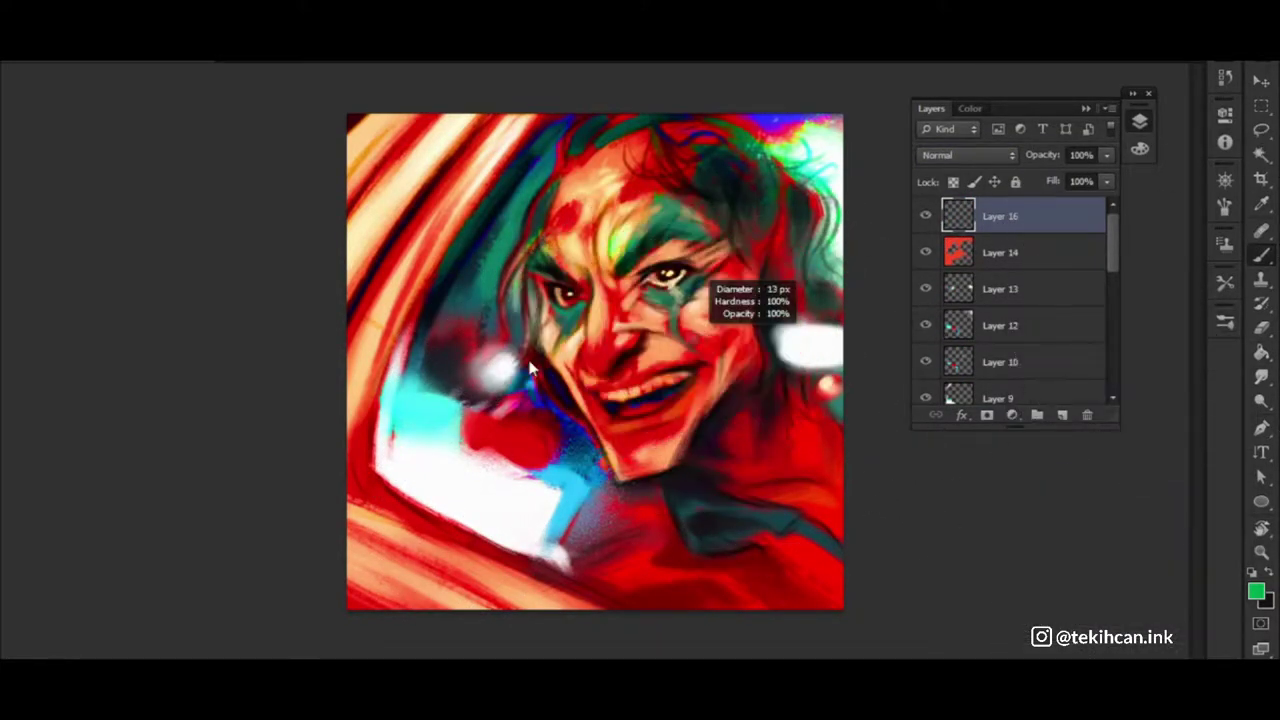
pyautogui.scroll(3, 730, 512)
pyautogui.scroll(3, 790, 510)
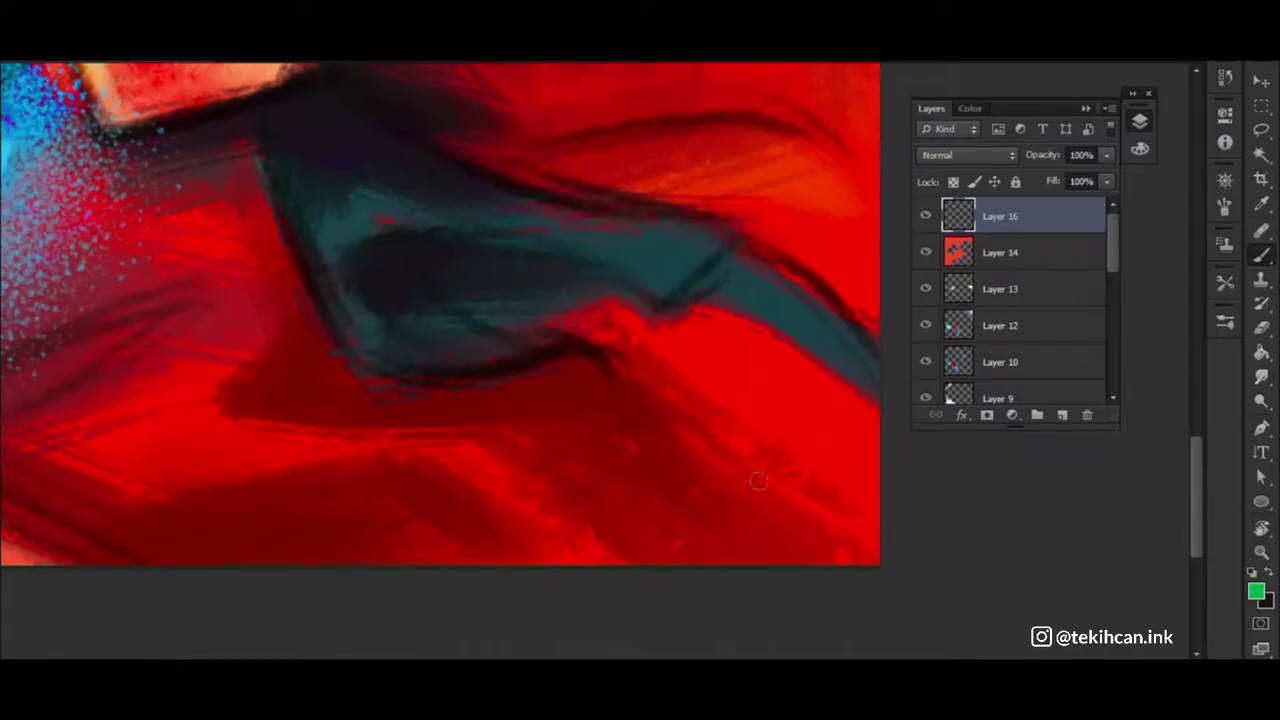